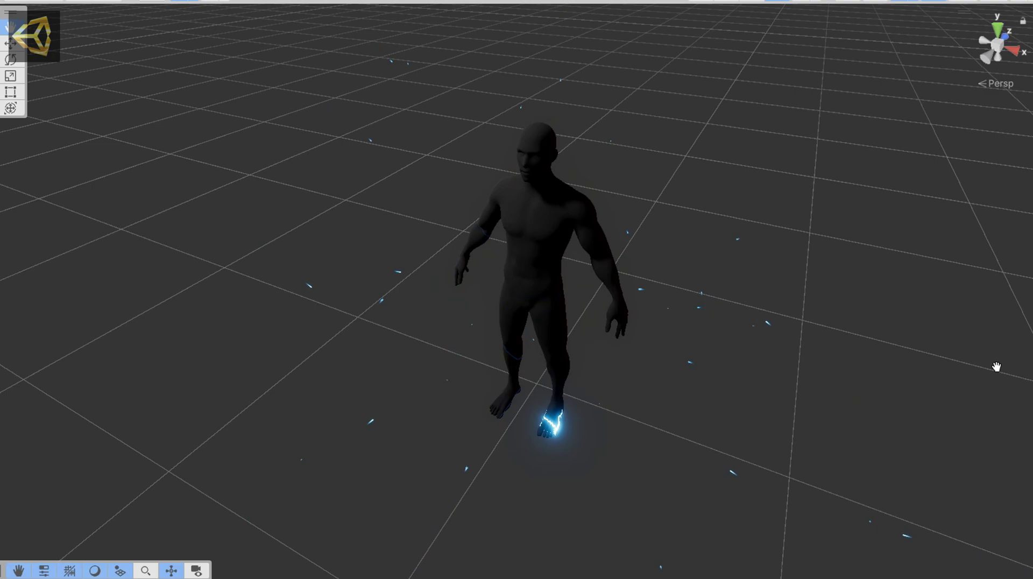
{"action": "left_click_drag", "start_coordinate": [995, 367], "coordinate": [491, 382], "text": "alt"}
{"action": "left_click_drag", "start_coordinate": [505, 332], "coordinate": [708, 298]}
{"action": "left_click_drag", "start_coordinate": [860, 233], "coordinate": [484, 238], "text": "alt"}
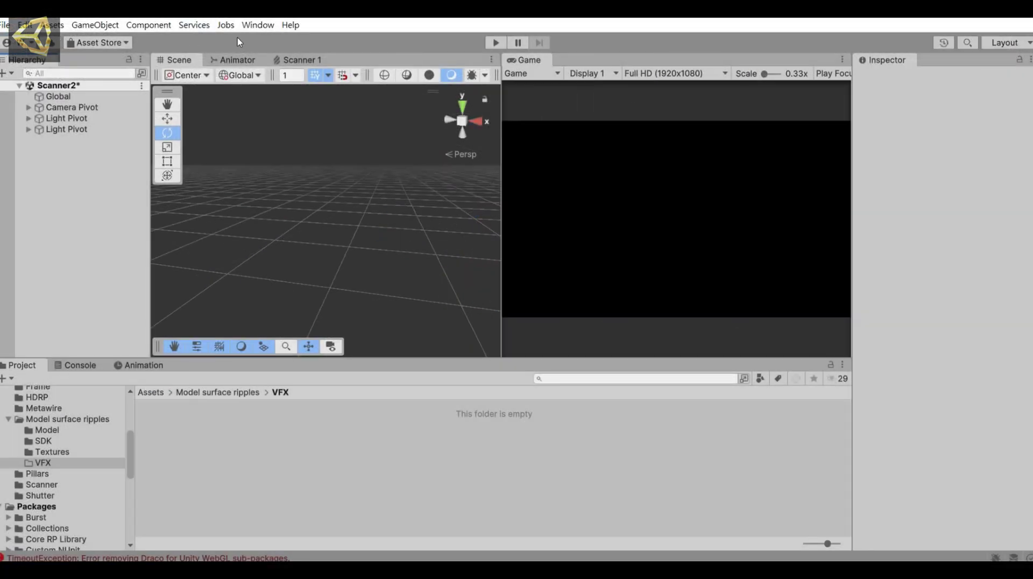
Look up the Visual Effect Graph package in the Package Manager's Unity Registry and check its installation status
{"action": "left_click", "coordinate": [251, 29]}
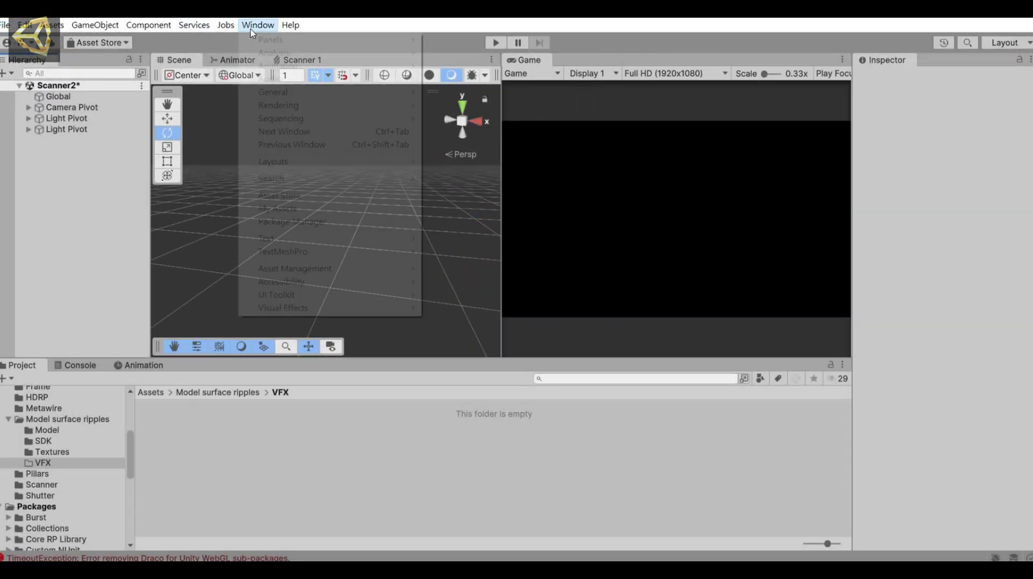
{"action": "left_click", "coordinate": [329, 221]}
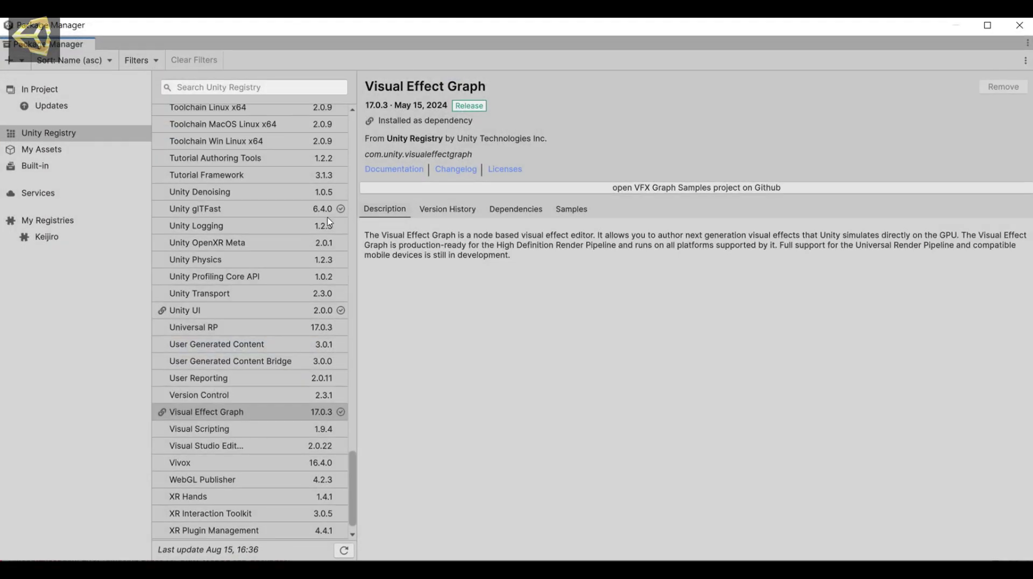
{"action": "left_click", "coordinate": [102, 152]}
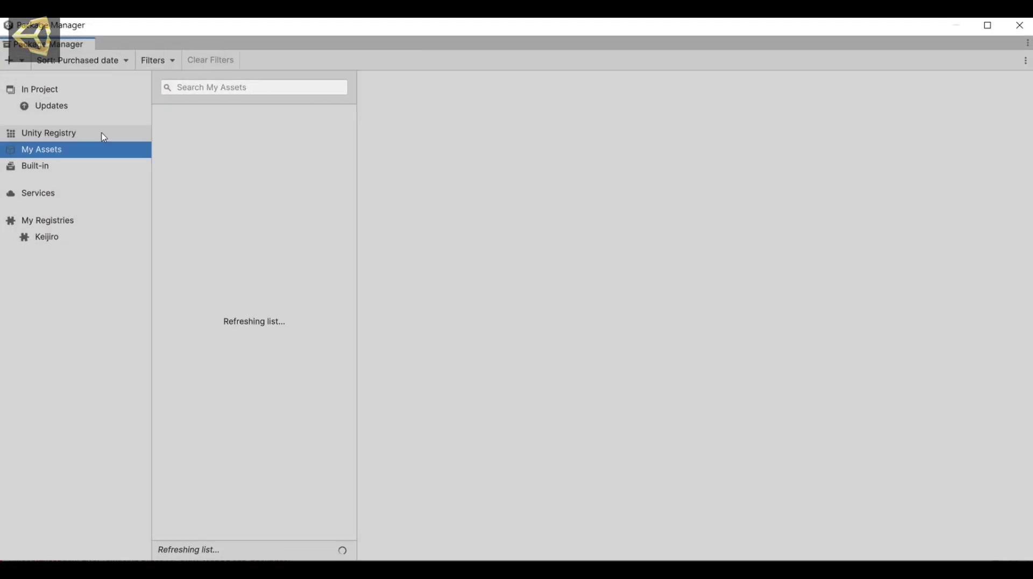
{"action": "left_click", "coordinate": [101, 133]}
{"action": "scroll", "coordinate": [285, 391], "scroll_direction": "down", "scroll_amount": 1}
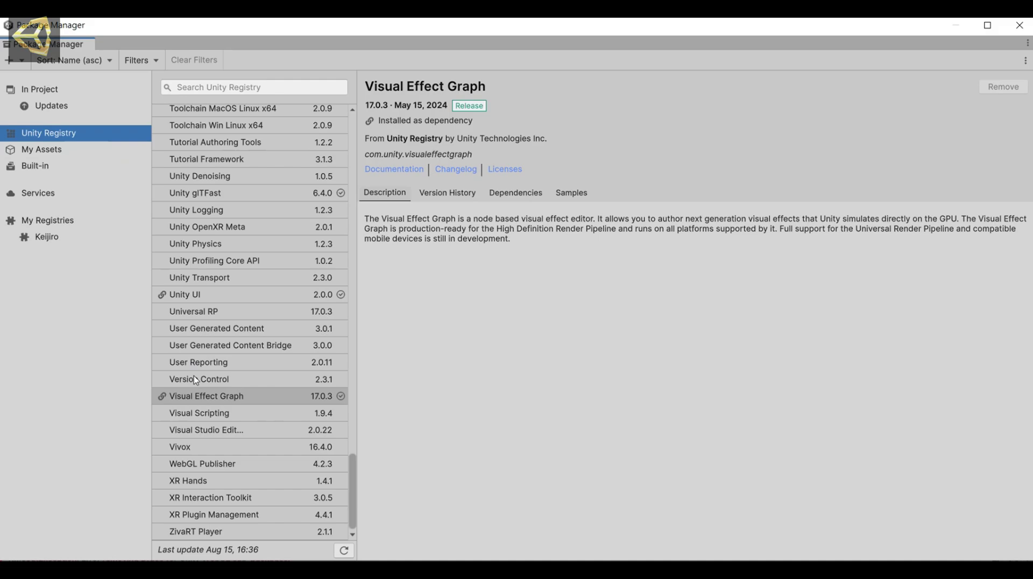
{"action": "left_click", "coordinate": [195, 379]}
{"action": "left_click", "coordinate": [187, 399]}
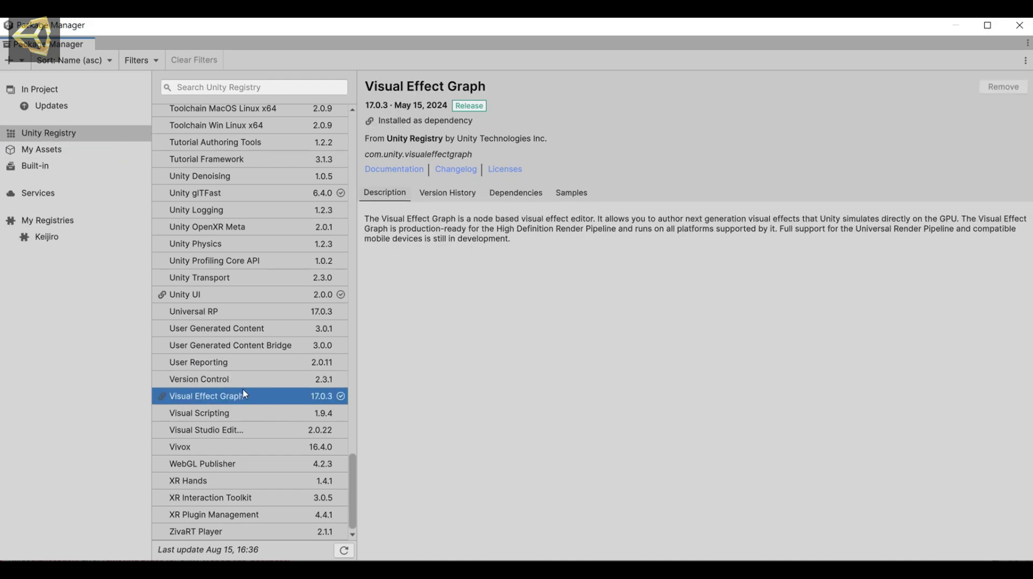
{"action": "left_click", "coordinate": [1020, 25]}
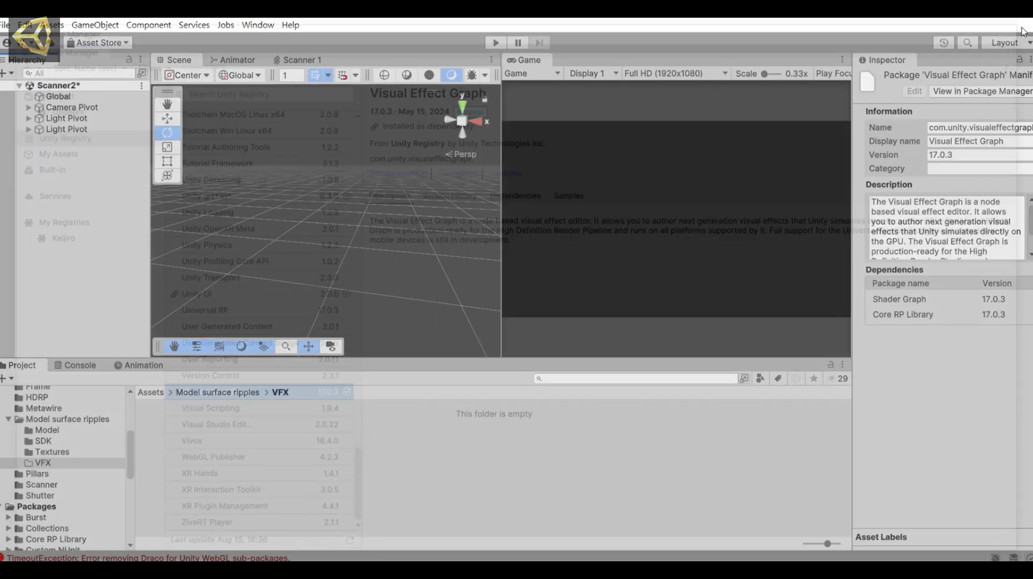
Enable Experimental Operators/Blocks in the Visual Effects preferences
{"action": "left_click", "coordinate": [33, 26]}
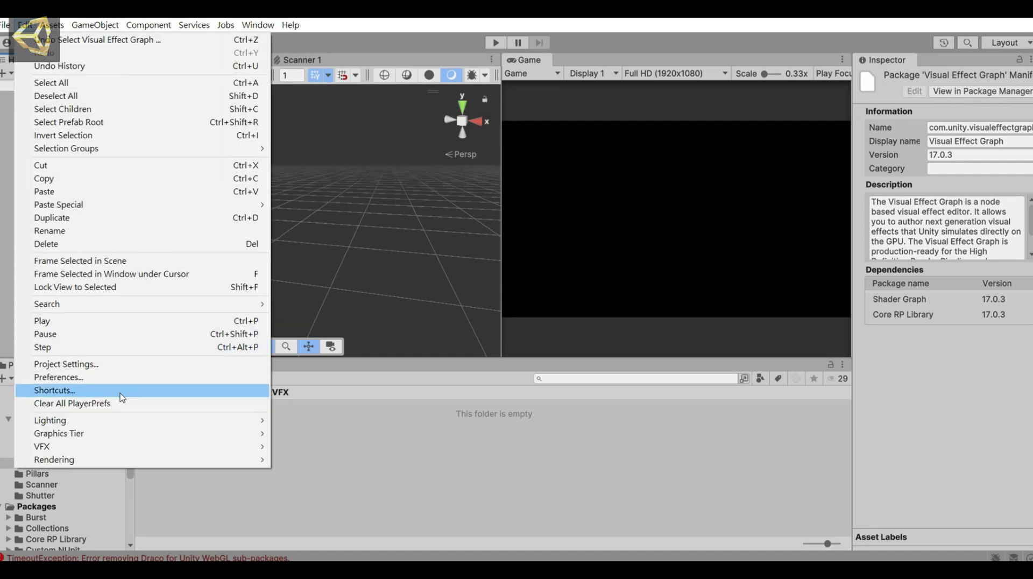
{"action": "left_click", "coordinate": [124, 379]}
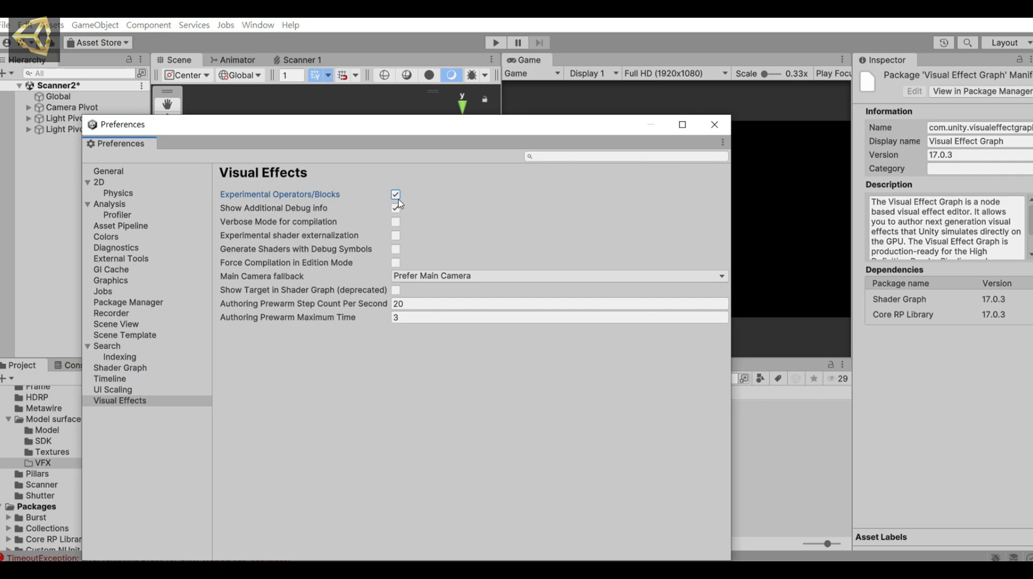
{"action": "left_click", "coordinate": [715, 126]}
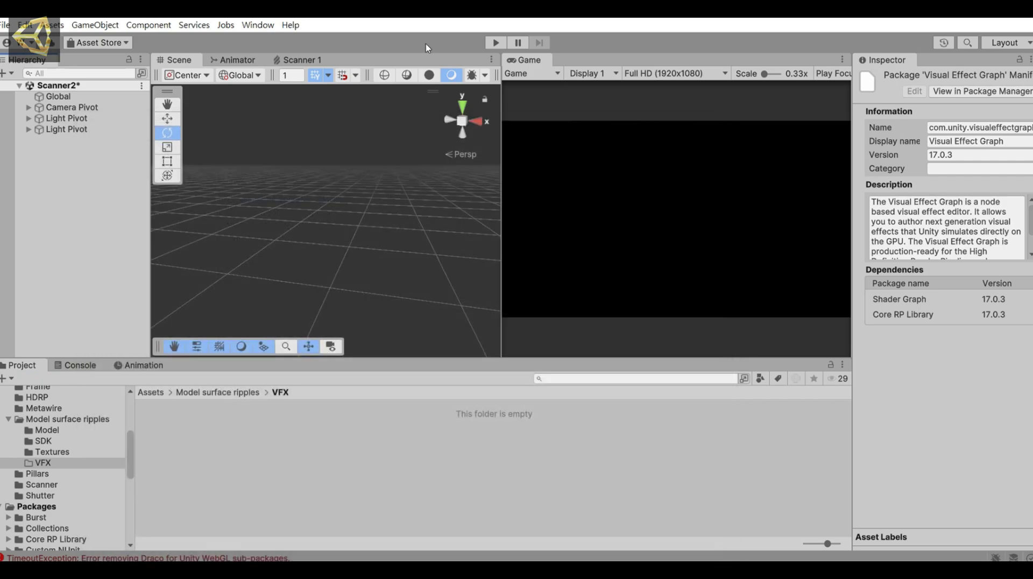
Create a new visual effect graph in the VFX folder from the Simple Loop template
{"action": "right_click", "coordinate": [255, 470]}
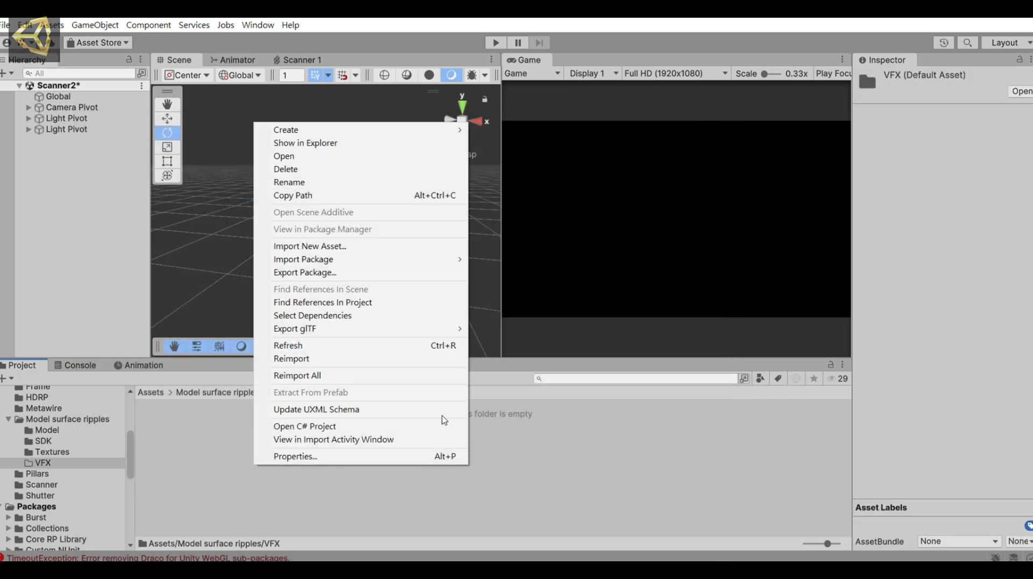
{"action": "mouse_move", "coordinate": [457, 134]}
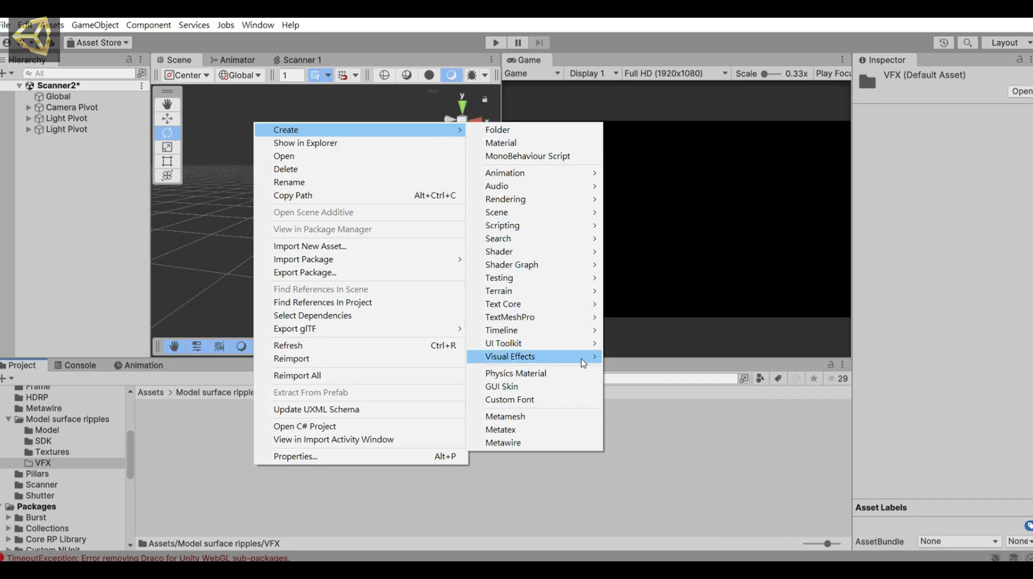
{"action": "mouse_move", "coordinate": [584, 363]}
{"action": "left_click", "coordinate": [653, 357]}
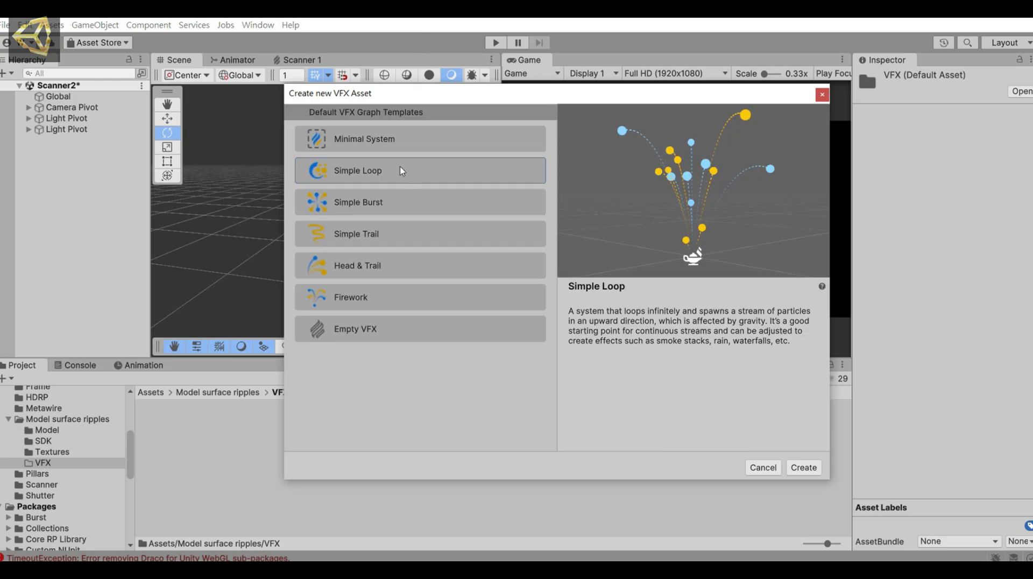
{"action": "double_click", "coordinate": [400, 171]}
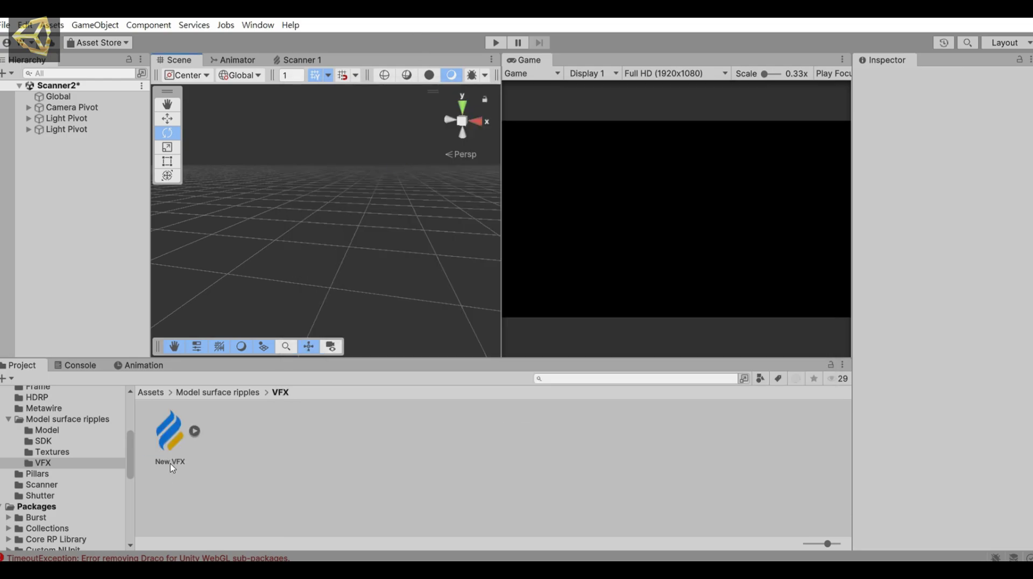
Rename the new effect asset as Surface ripples and add it to the scene hierarchy
{"action": "left_click", "coordinate": [171, 462]}
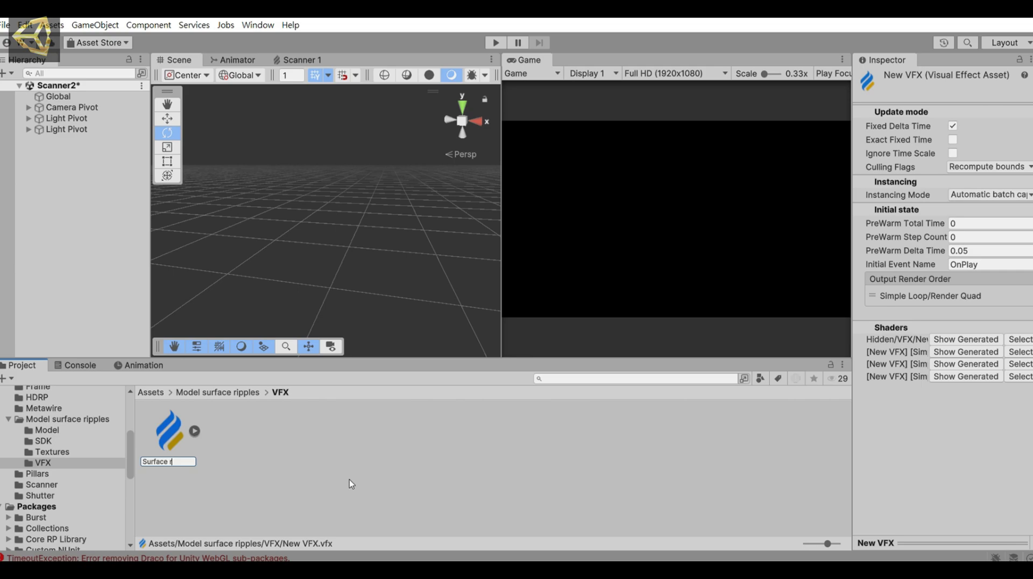
{"action": "type", "text": "Surface ripples"}
{"action": "key", "text": "Return"}
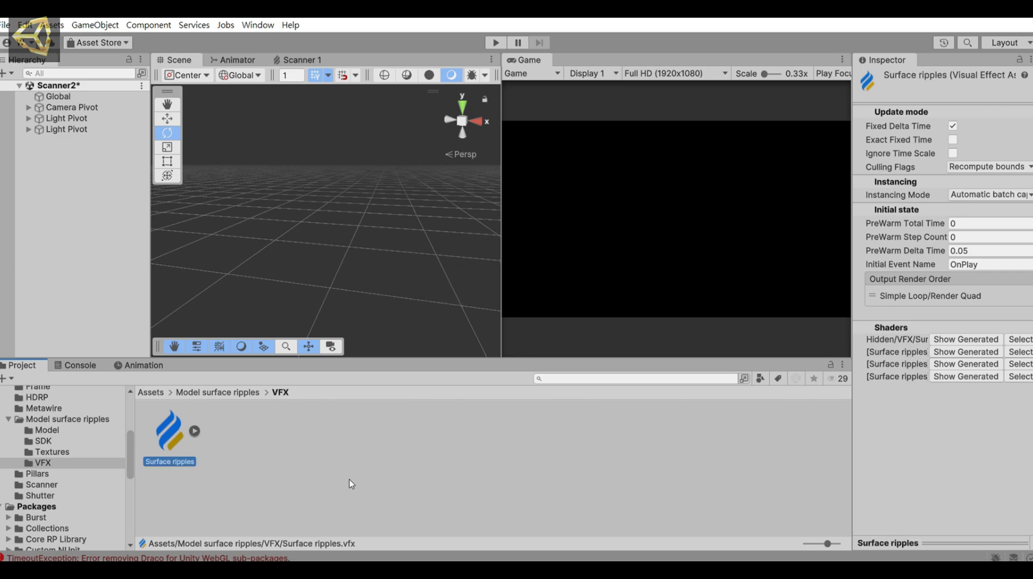
{"action": "left_click_drag", "start_coordinate": [120, 281], "coordinate": [134, 261]}
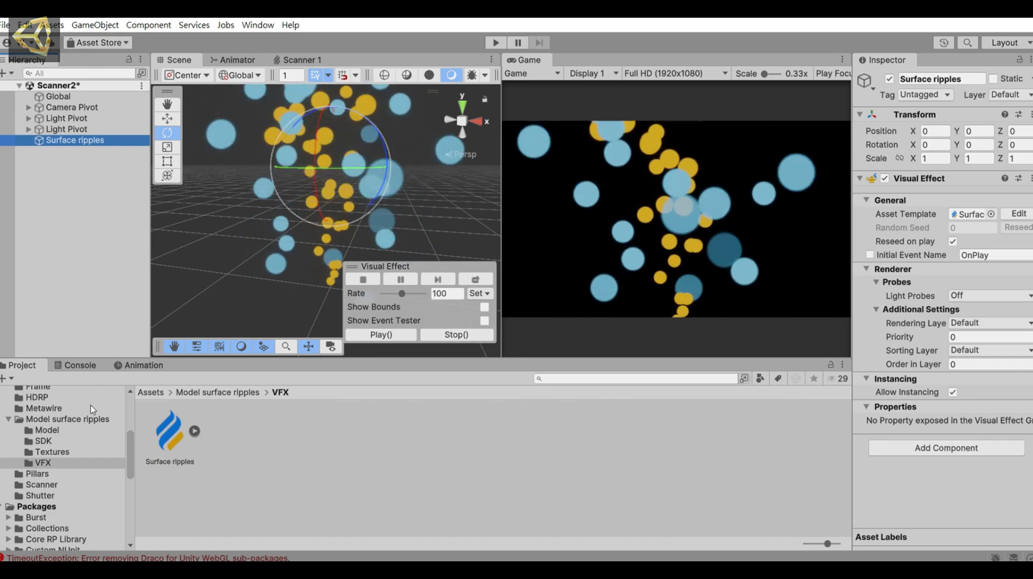
Examine the Group1 mesh inside the FinalBaseMesh model, including its vertex data and preview
{"action": "left_click", "coordinate": [47, 429]}
{"action": "left_click", "coordinate": [169, 447]}
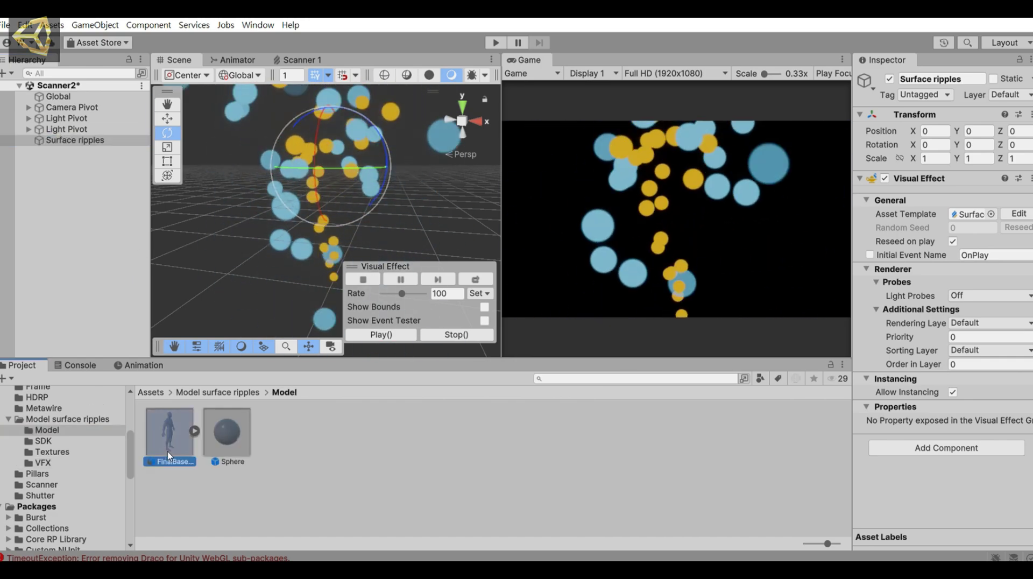
{"action": "left_click", "coordinate": [195, 431]}
{"action": "left_click", "coordinate": [279, 436]}
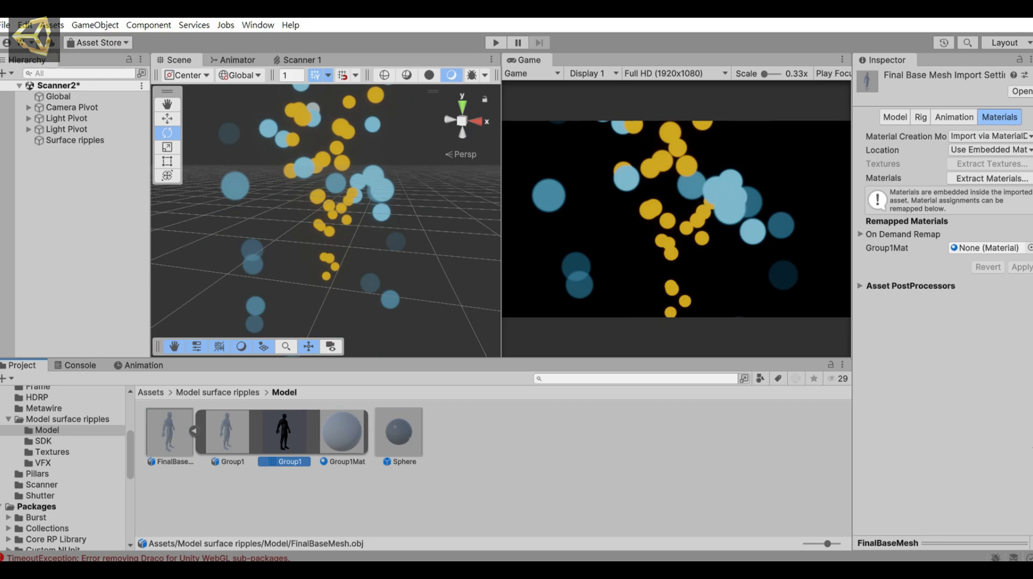
{"action": "left_click_drag", "start_coordinate": [851, 414], "coordinate": [813, 415]}
{"action": "left_click", "coordinate": [227, 431]}
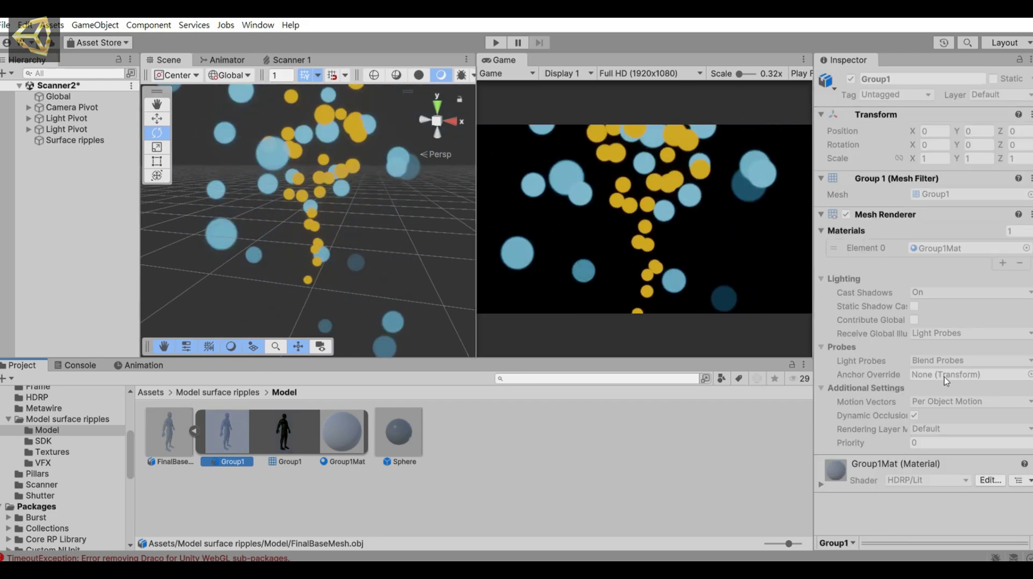
{"action": "left_click", "coordinate": [288, 434]}
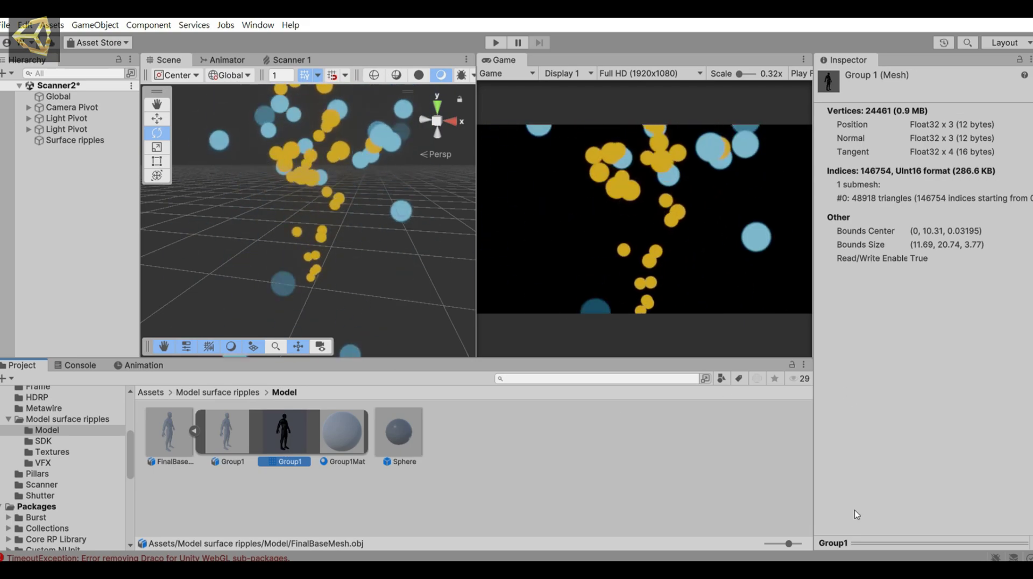
{"action": "left_click_drag", "start_coordinate": [913, 543], "coordinate": [913, 344]}
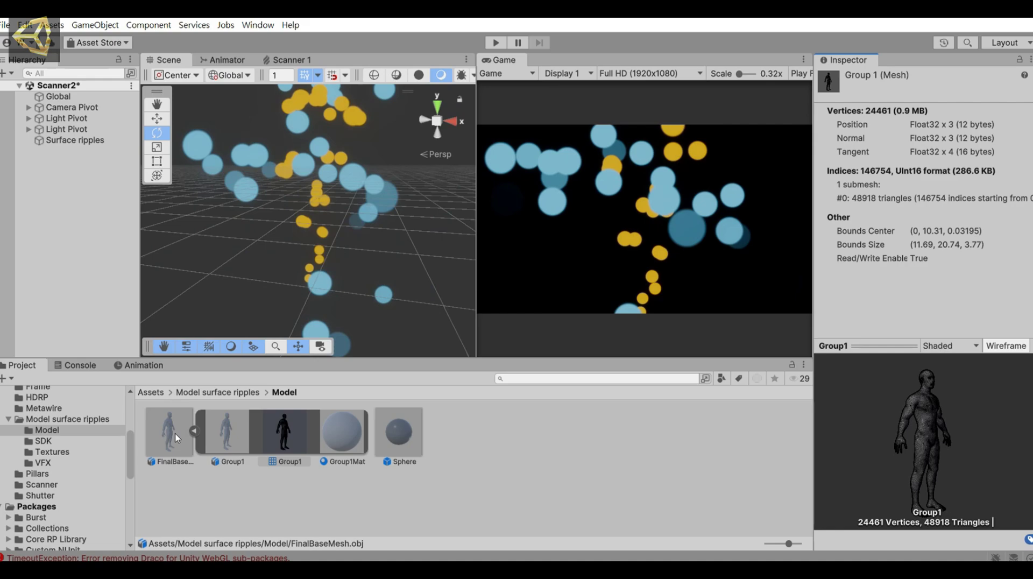
Place the FinalBaseMesh model in the scene, scaled to 0.05 on all axes and rotated 180 degrees about Y
{"action": "left_click_drag", "start_coordinate": [169, 434], "coordinate": [367, 223]}
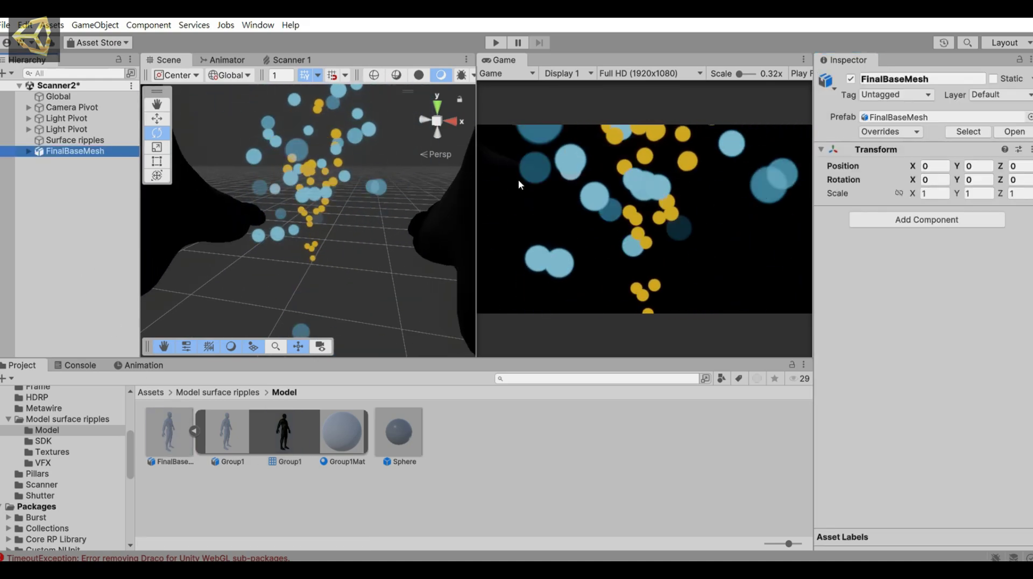
{"action": "left_click", "coordinate": [935, 193]}
{"action": "type", "text": "0.05"}
{"action": "left_click", "coordinate": [977, 193]}
{"action": "type", "text": "0.05"}
{"action": "left_click", "coordinate": [1019, 193]}
{"action": "type", "text": "0.05"}
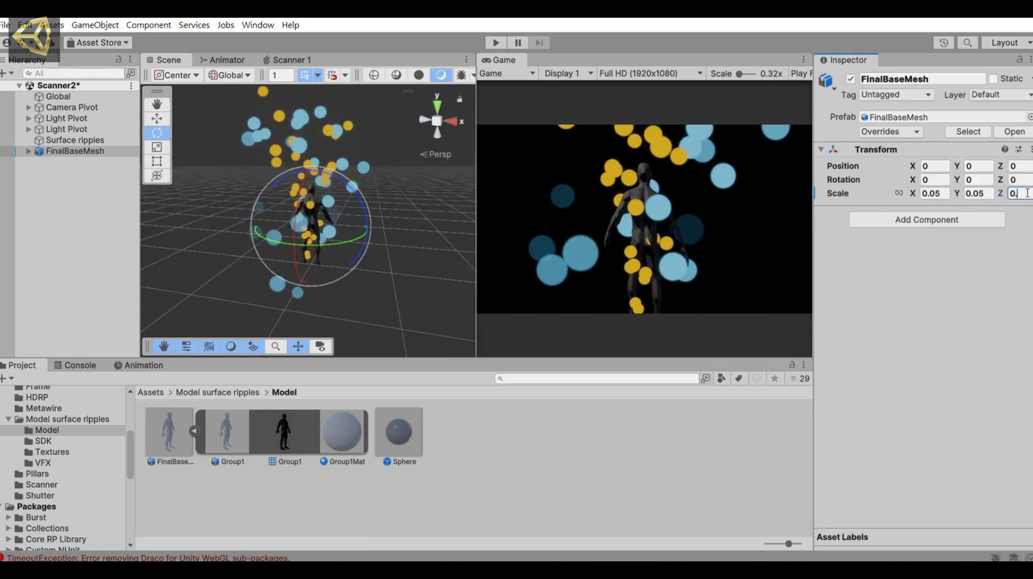
{"action": "left_click", "coordinate": [980, 180]}
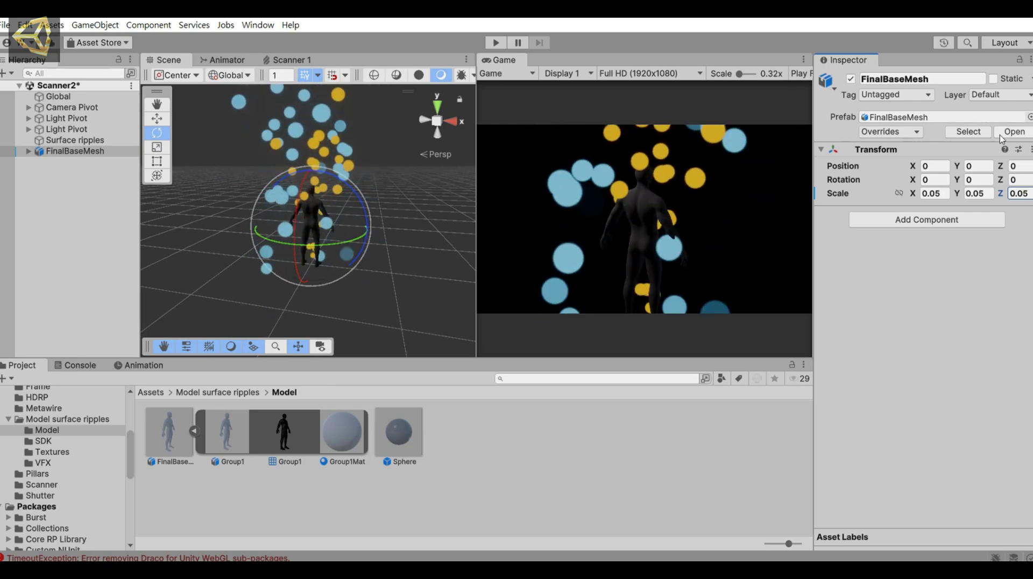
{"action": "type", "text": "180"}
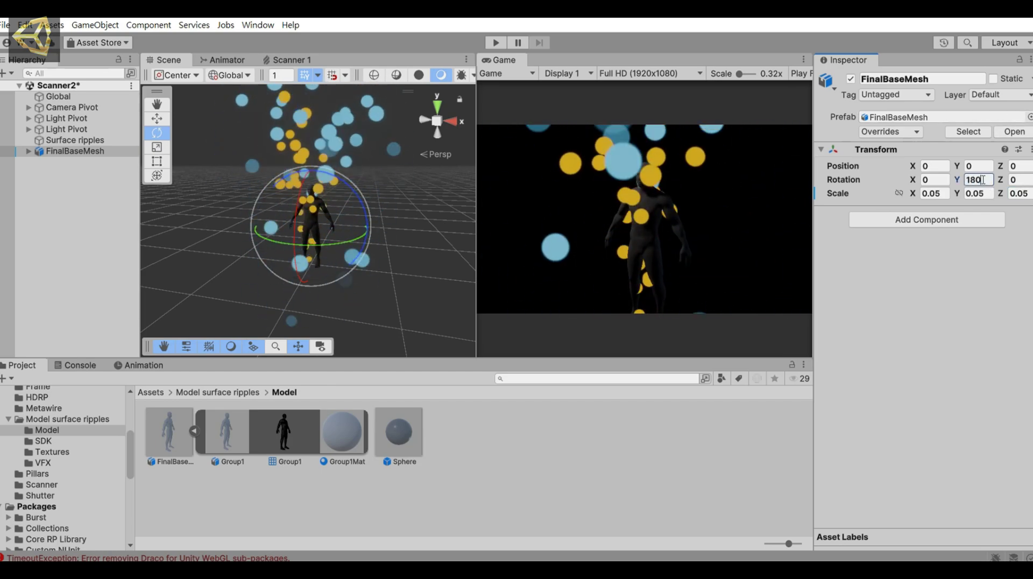
Move the Surface ripples object away from the model to about Y 0.23, Z -0.51
{"action": "left_click", "coordinate": [75, 140]}
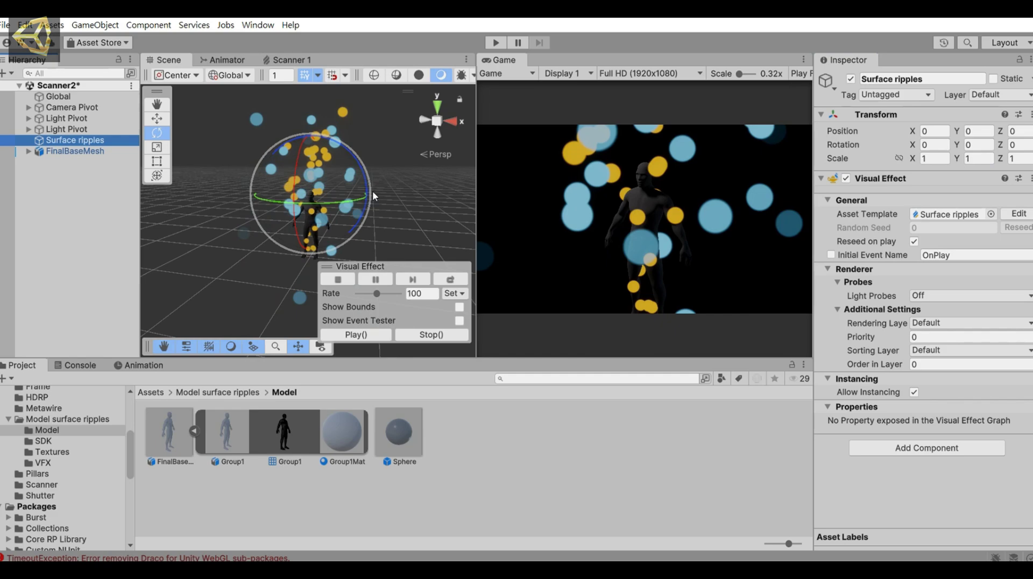
{"action": "left_click_drag", "start_coordinate": [373, 190], "coordinate": [366, 226], "text": "alt"}
{"action": "key", "text": "w"}
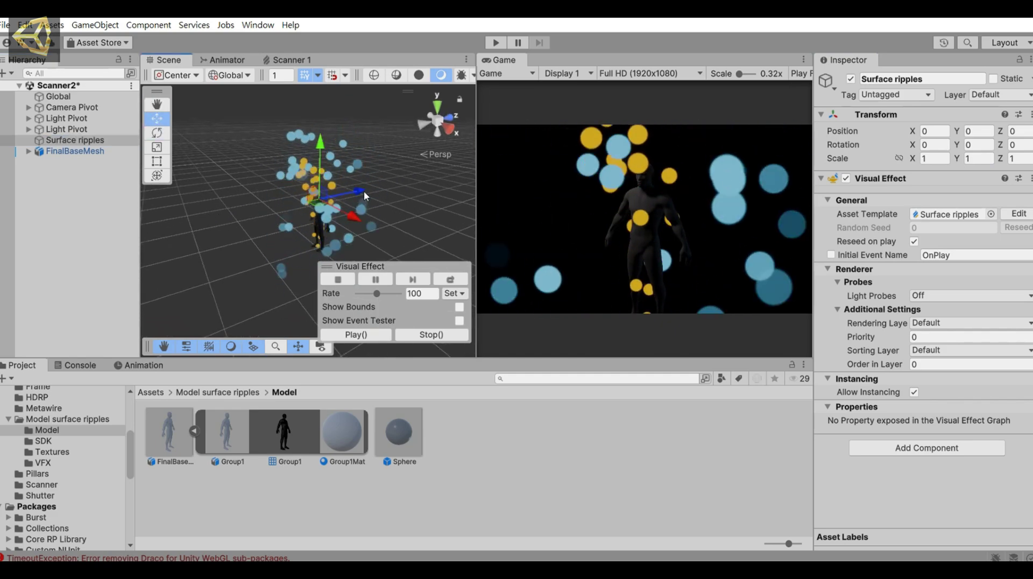
{"action": "left_click_drag", "start_coordinate": [360, 190], "coordinate": [340, 198]}
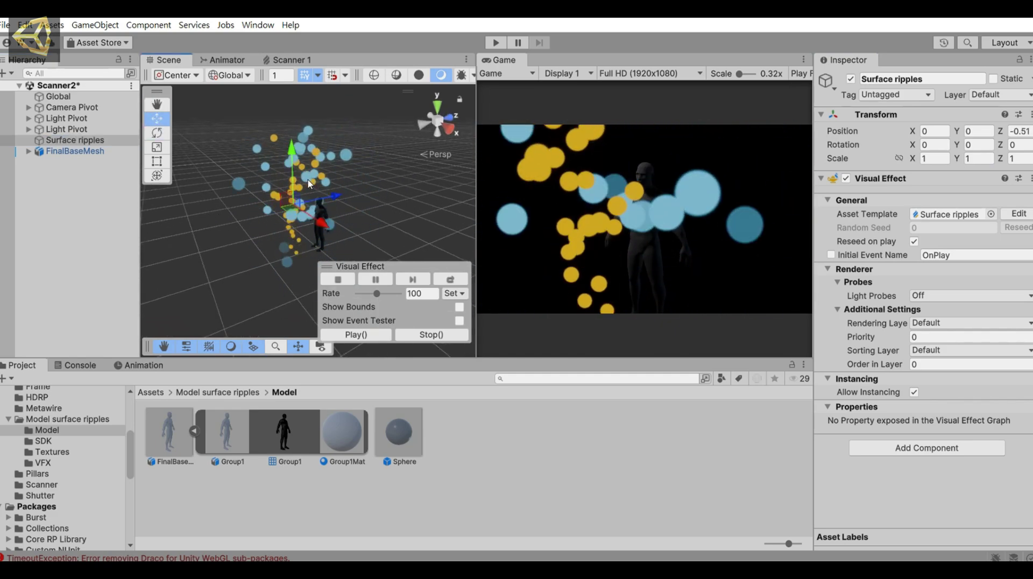
{"action": "left_click_drag", "start_coordinate": [294, 156], "coordinate": [294, 141]}
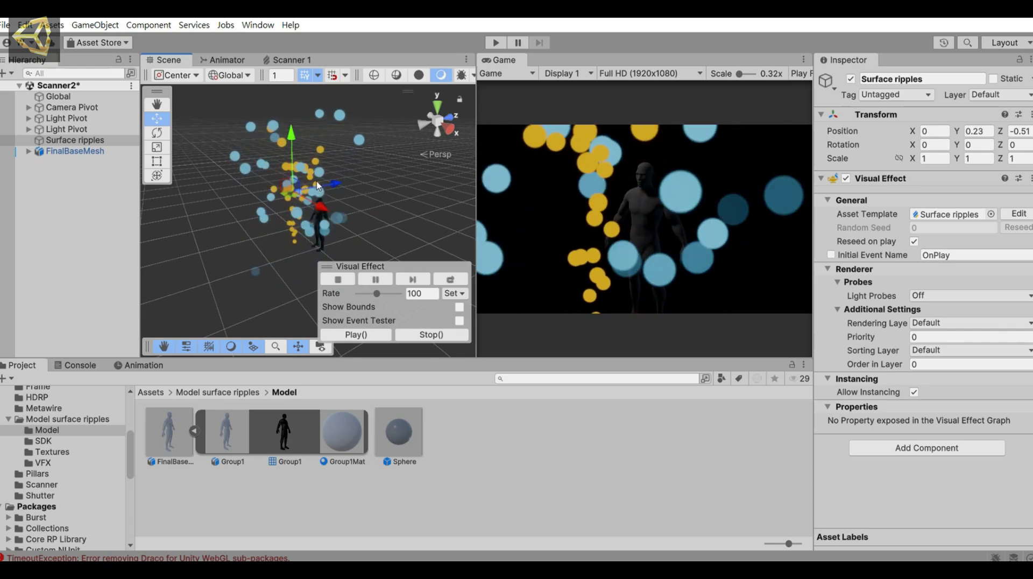
Open the Surface ripples effect graph for editing in its own enlarged floating window, with the whole graph framed
{"action": "left_click", "coordinate": [1023, 215]}
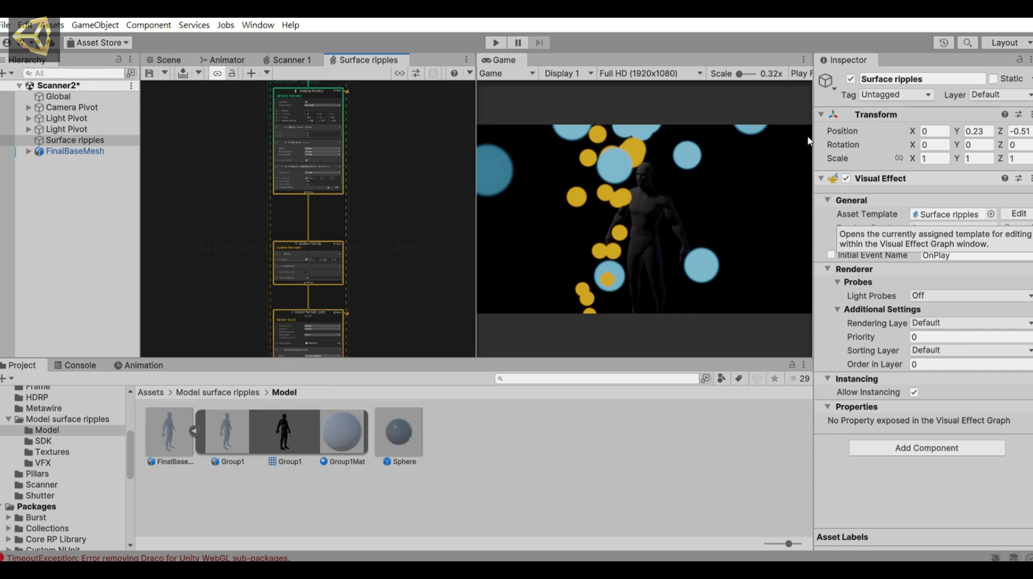
{"action": "left_click_drag", "start_coordinate": [408, 68], "coordinate": [384, 204]}
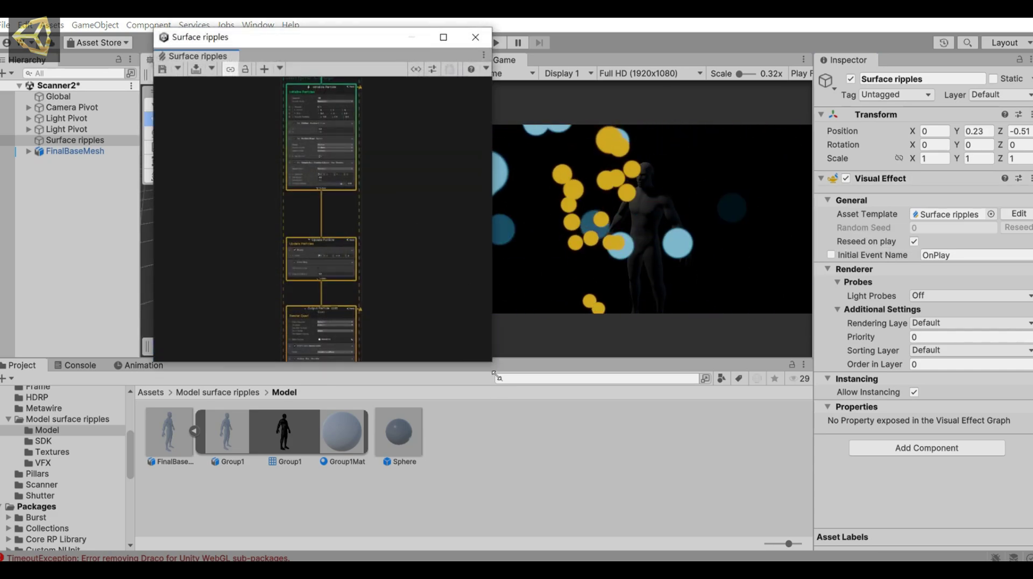
{"action": "left_click_drag", "start_coordinate": [488, 354], "coordinate": [627, 551]}
{"action": "key", "text": "f"}
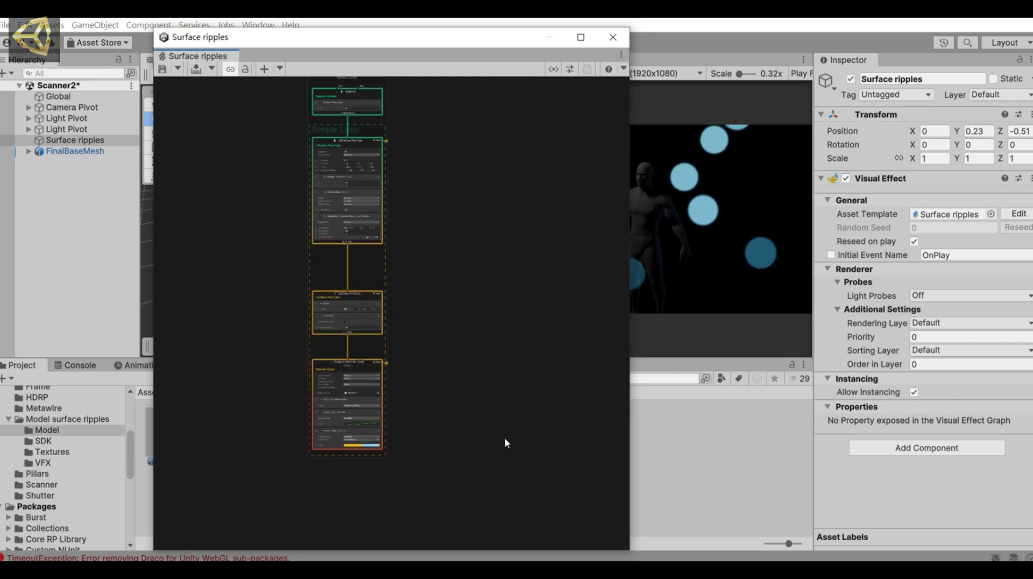
Set the constant spawn rate in the Spawn system to 20
{"action": "scroll", "coordinate": [473, 228], "scroll_direction": "up", "scroll_amount": 10}
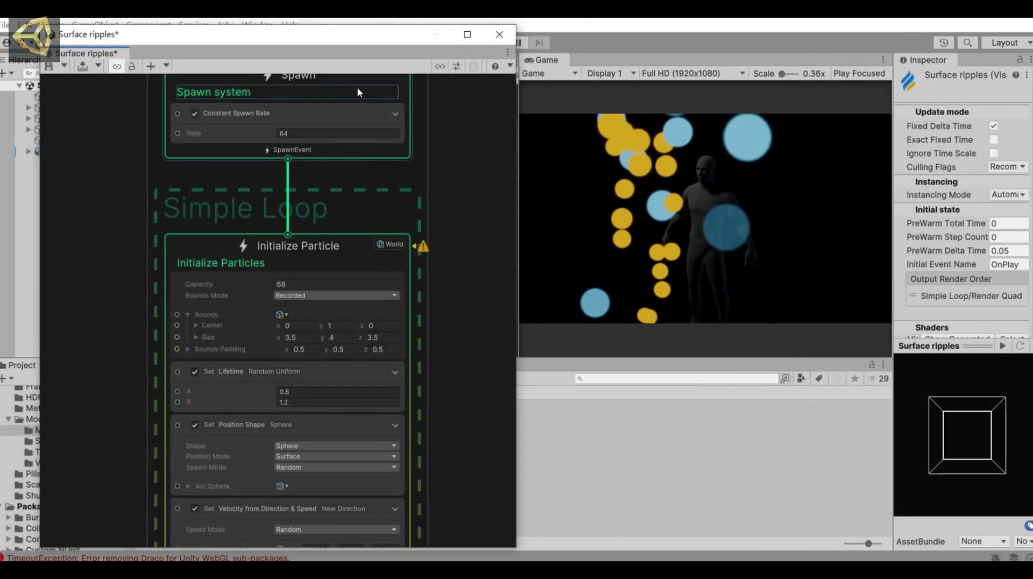
{"action": "left_click", "coordinate": [281, 133]}
{"action": "type", "text": "20"}
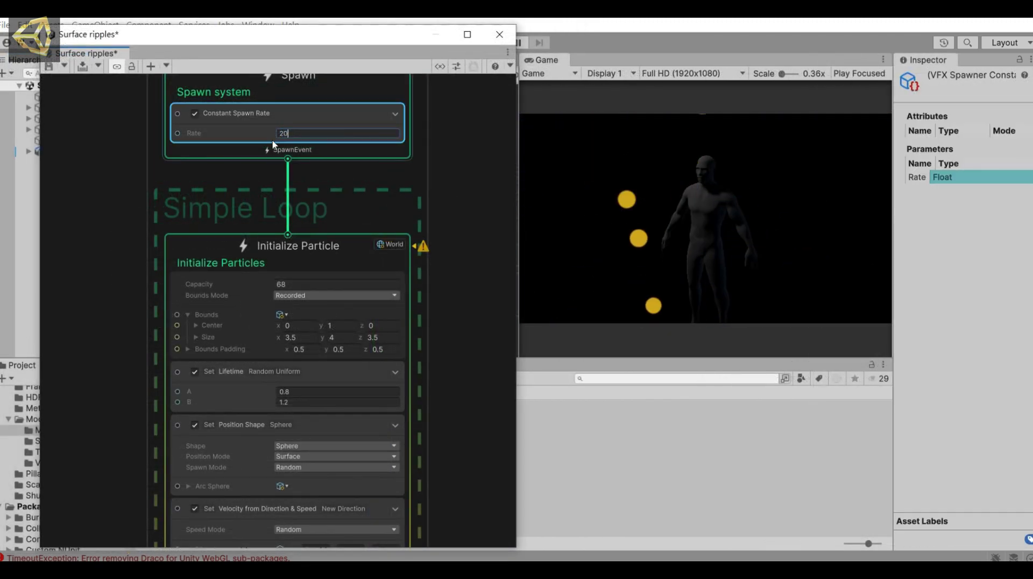
Set the Initialize Particle capacity to 2000 and its bounds mode to Manual
{"action": "left_click", "coordinate": [302, 286]}
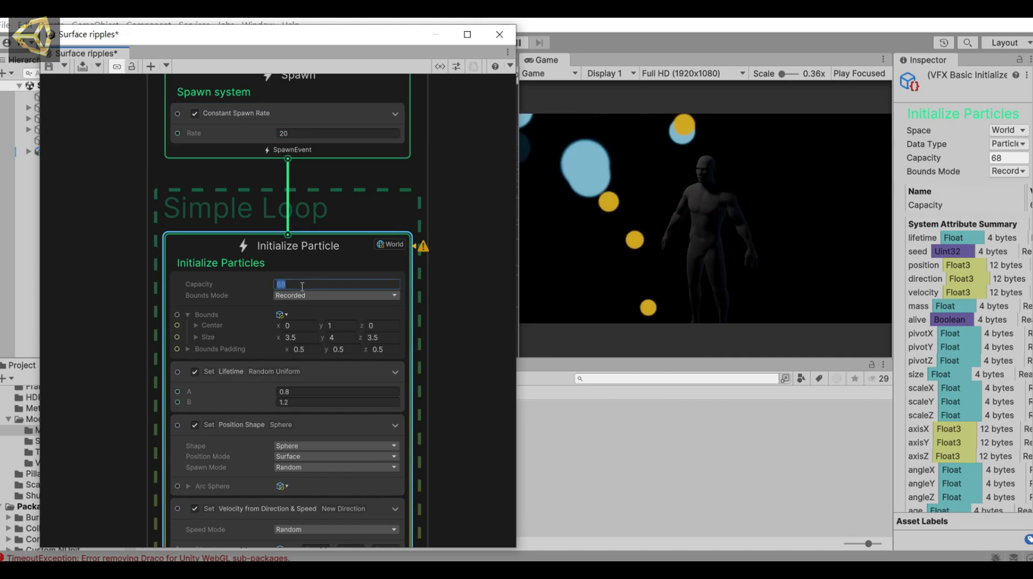
{"action": "type", "text": "2000"}
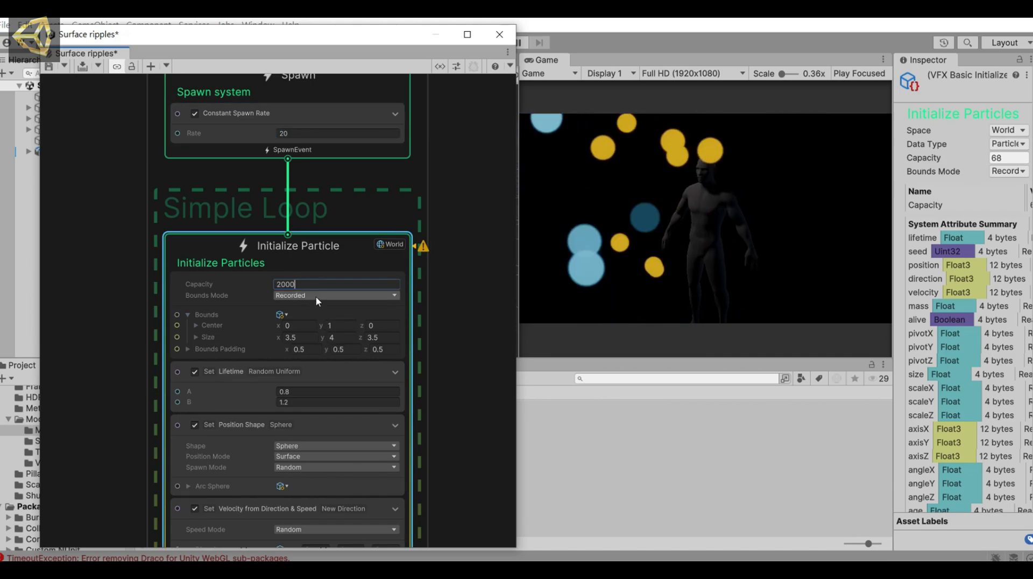
{"action": "key", "text": "Return"}
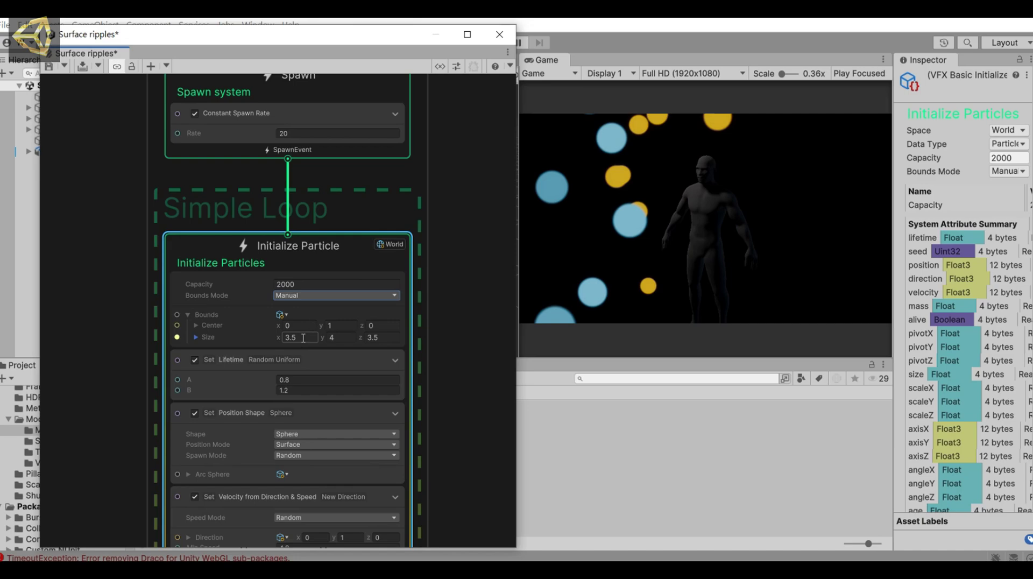
Set the particle bounds center Y to 0 and the bounds size to 100 on all three axes
{"action": "left_click", "coordinate": [340, 325]}
{"action": "type", "text": "0"}
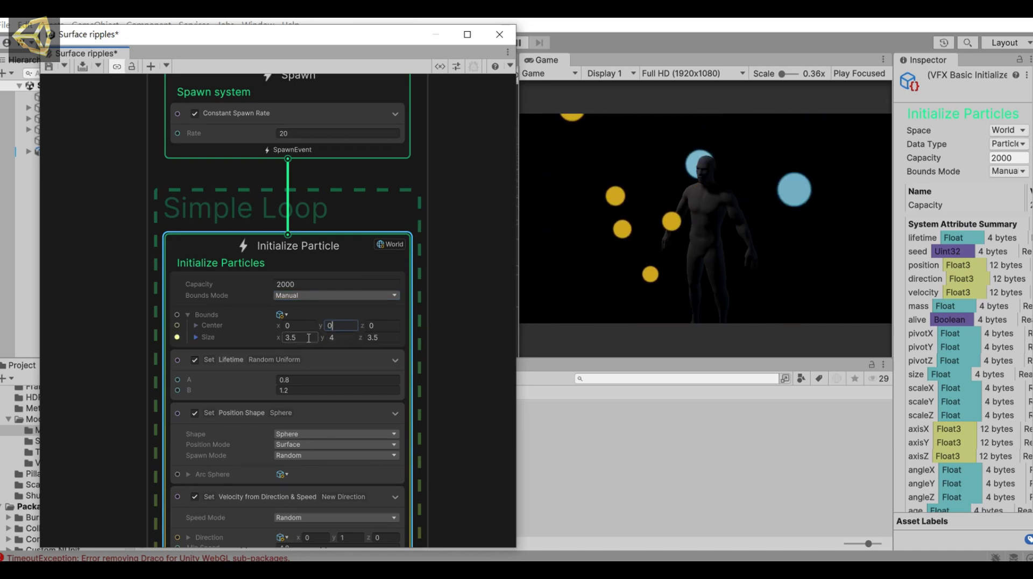
{"action": "left_click", "coordinate": [308, 337]}
{"action": "type", "text": "100"}
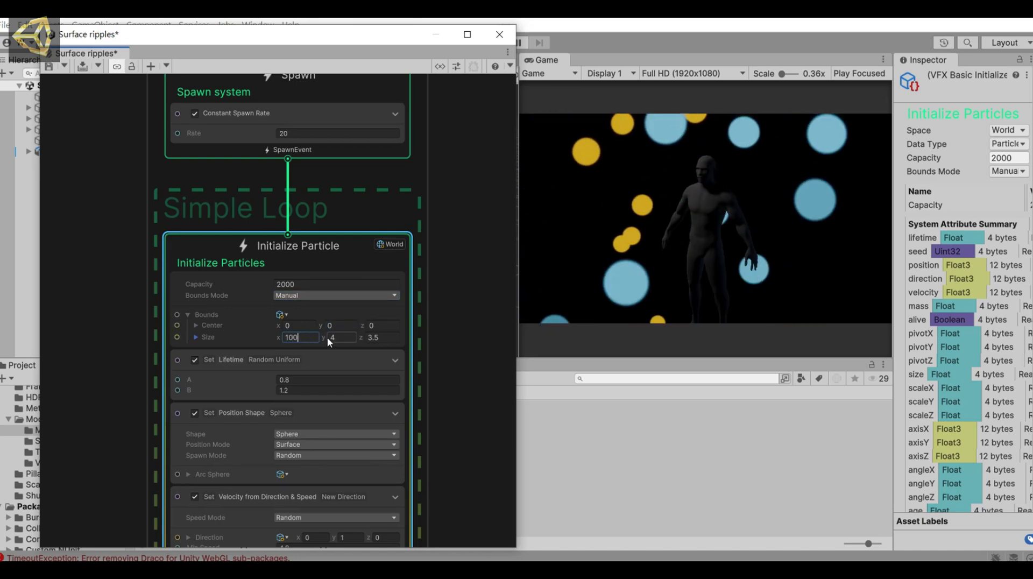
{"action": "left_click", "coordinate": [329, 337]}
{"action": "type", "text": "100"}
{"action": "left_click", "coordinate": [383, 337]}
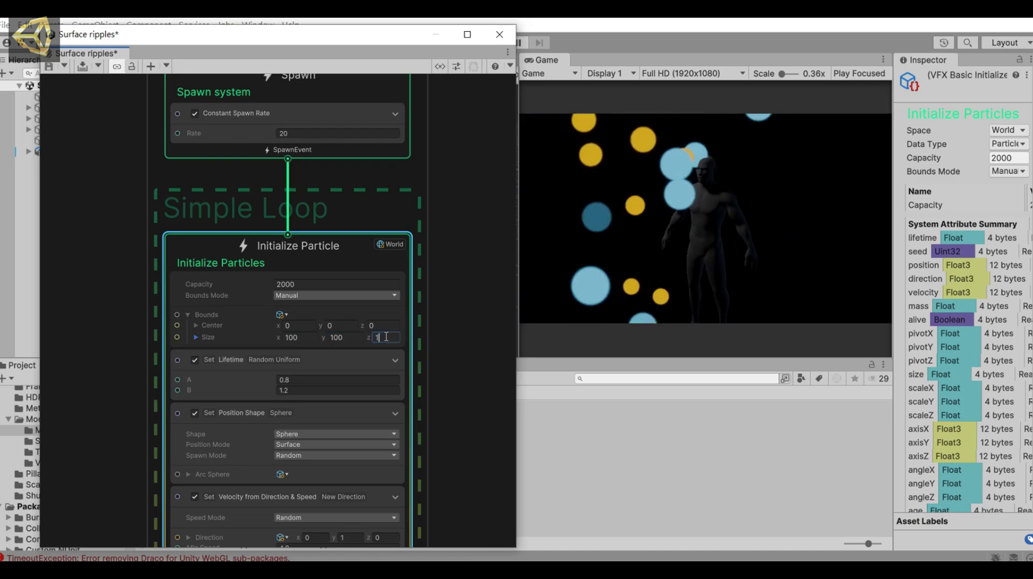
{"action": "type", "text": "100"}
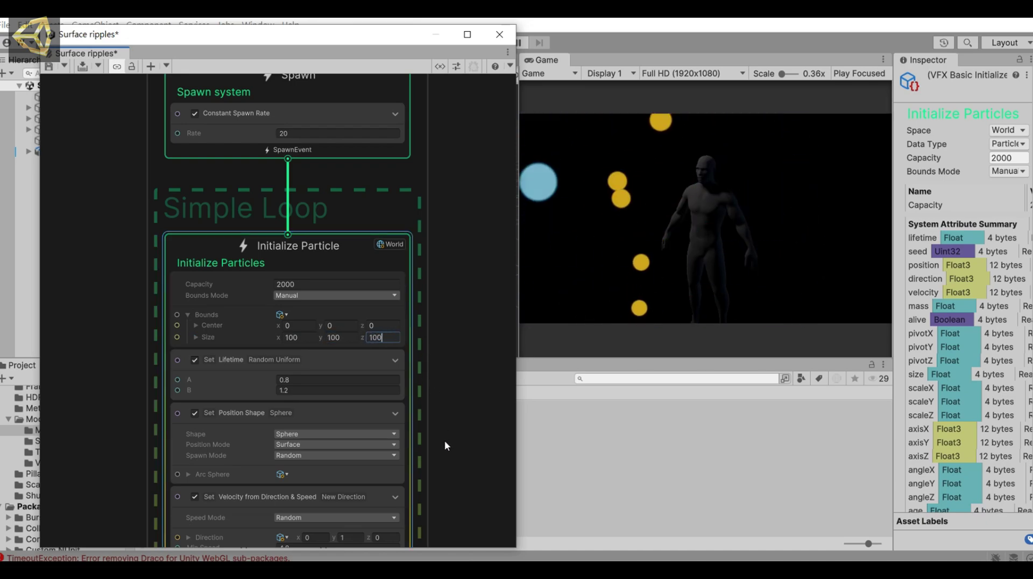
Uncover the scene behind the graph window and move the Surface ripples object farther from the model, to about Z -0.78
{"action": "middle_click_drag", "start_coordinate": [445, 440], "coordinate": [452, 302]}
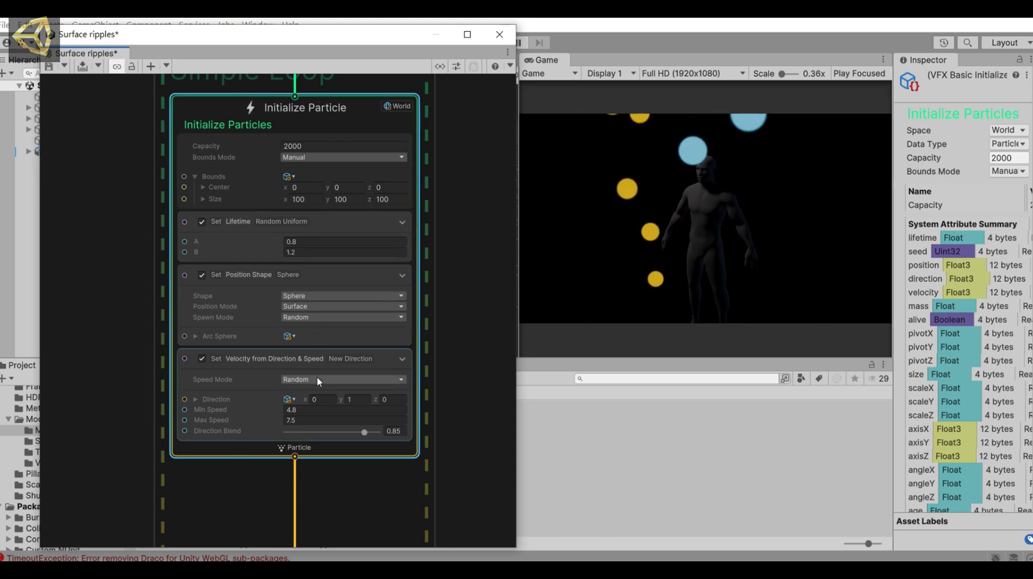
{"action": "left_click_drag", "start_coordinate": [361, 41], "coordinate": [827, 59]}
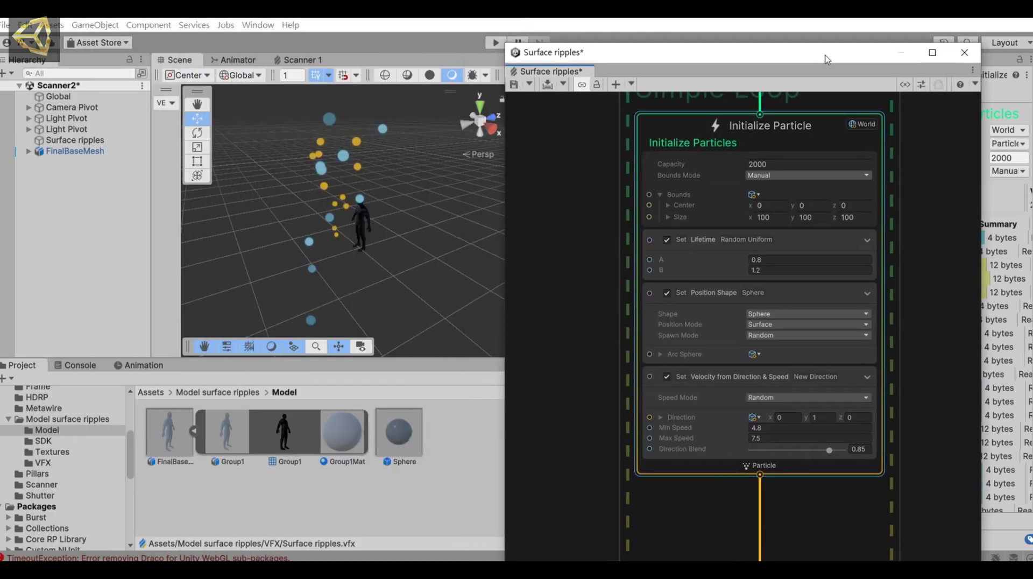
{"action": "left_click", "coordinate": [104, 145]}
{"action": "scroll", "coordinate": [366, 206], "scroll_direction": "up", "scroll_amount": 3}
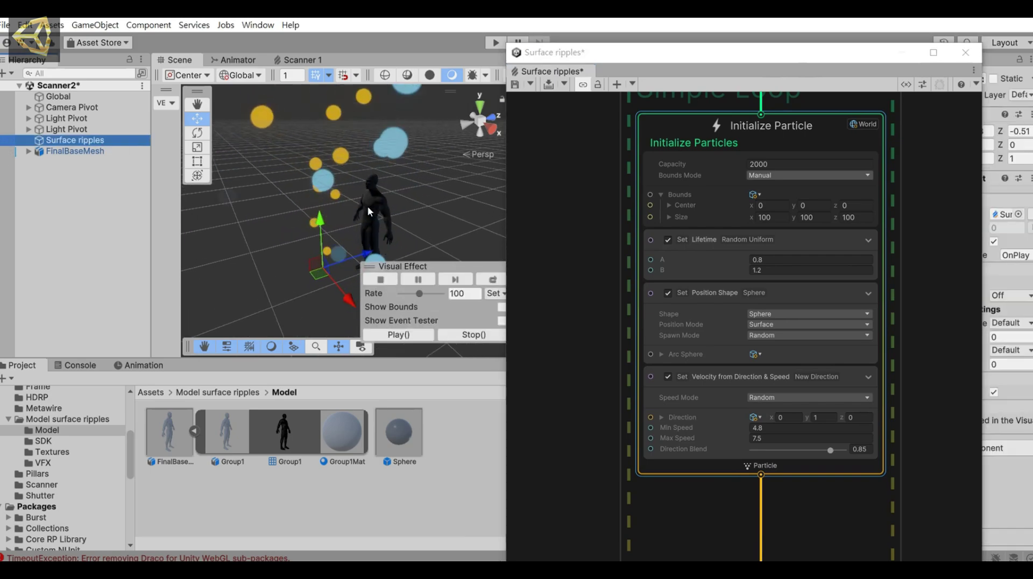
{"action": "left_click_drag", "start_coordinate": [320, 239], "coordinate": [341, 234]}
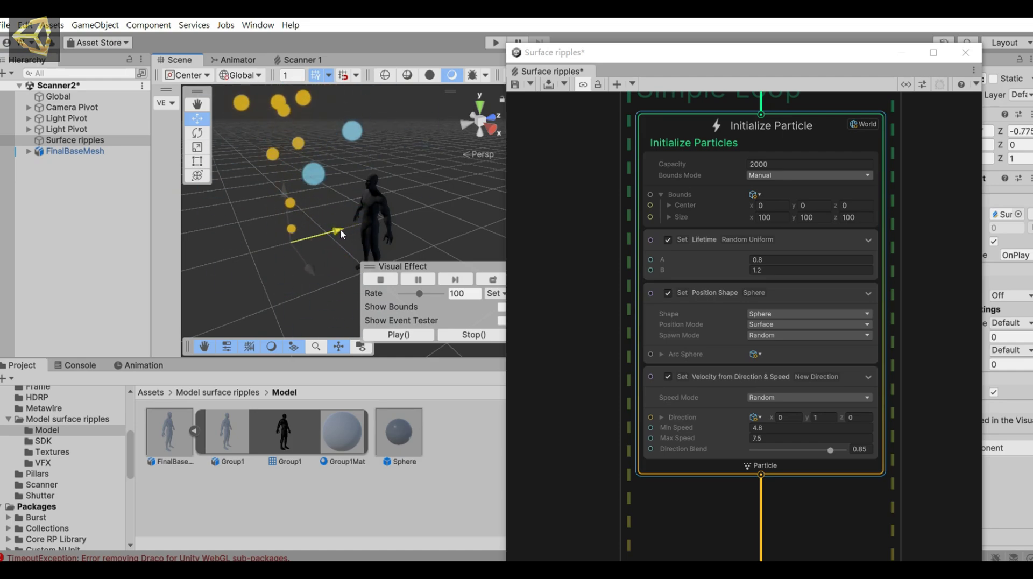
Set the initial velocity direction to 0, 0, 1 with minimum speed 1 and maximum speed 2, and delete the Gravity block from Update Particle
{"action": "left_click", "coordinate": [803, 428]}
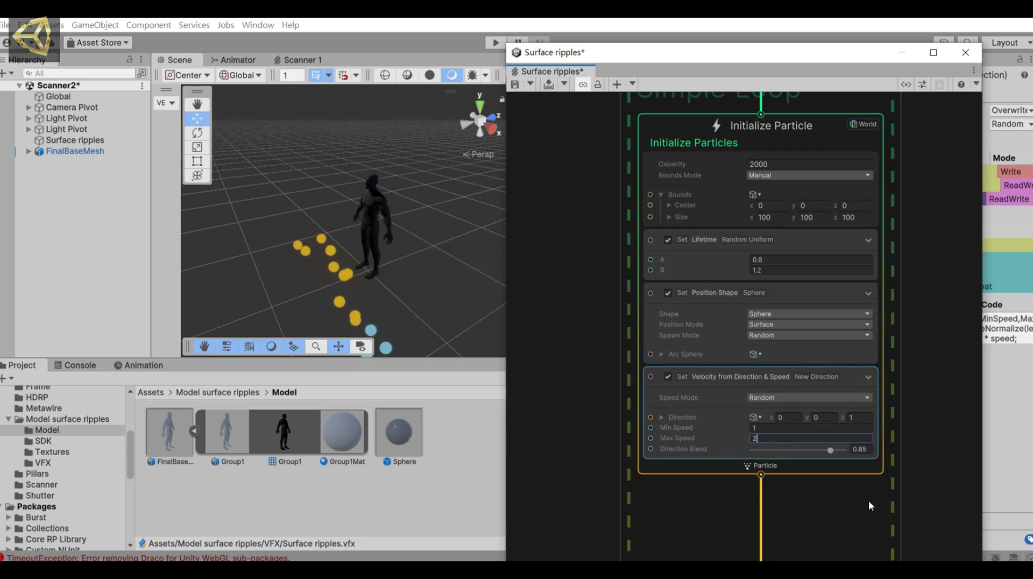
{"action": "middle_click_drag", "start_coordinate": [868, 501], "coordinate": [865, 232]}
{"action": "left_click", "coordinate": [743, 348]}
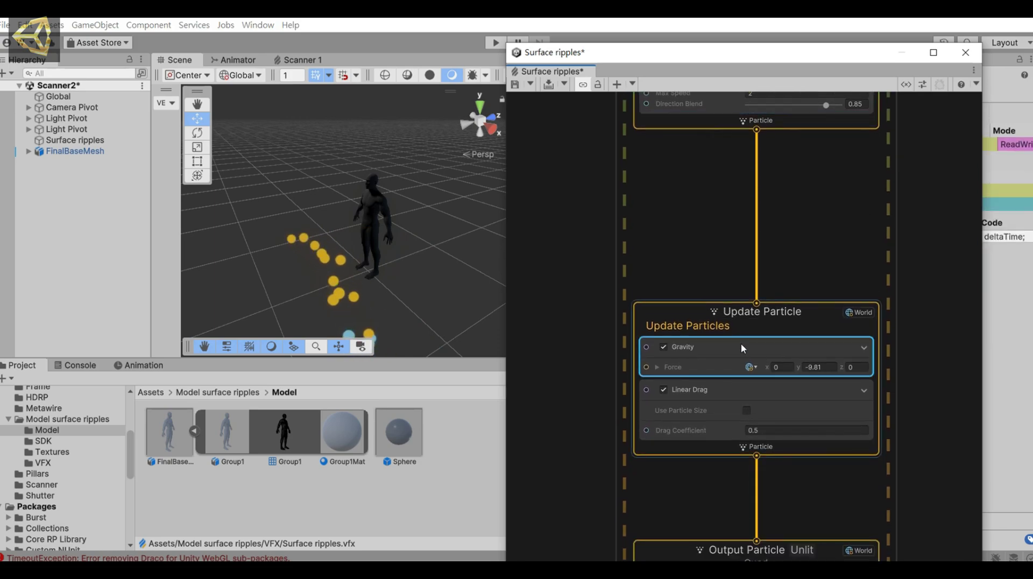
{"action": "key", "text": "Delete"}
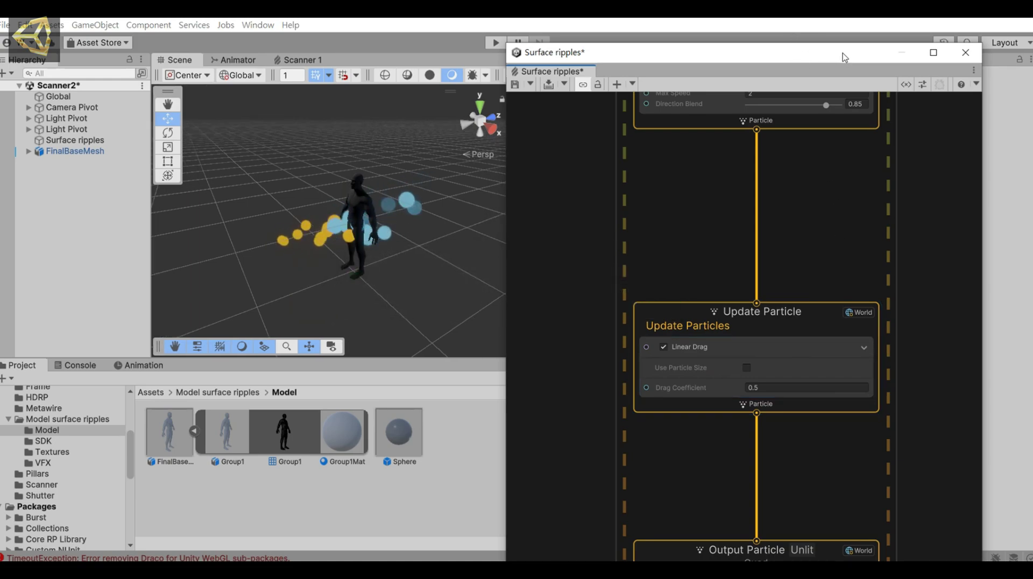
Bring the Game view back into sight and add a Set Size block at the end of the Initialize Particle context
{"action": "left_click_drag", "start_coordinate": [844, 57], "coordinate": [487, 90]}
{"action": "middle_click_drag", "start_coordinate": [489, 263], "coordinate": [493, 363]}
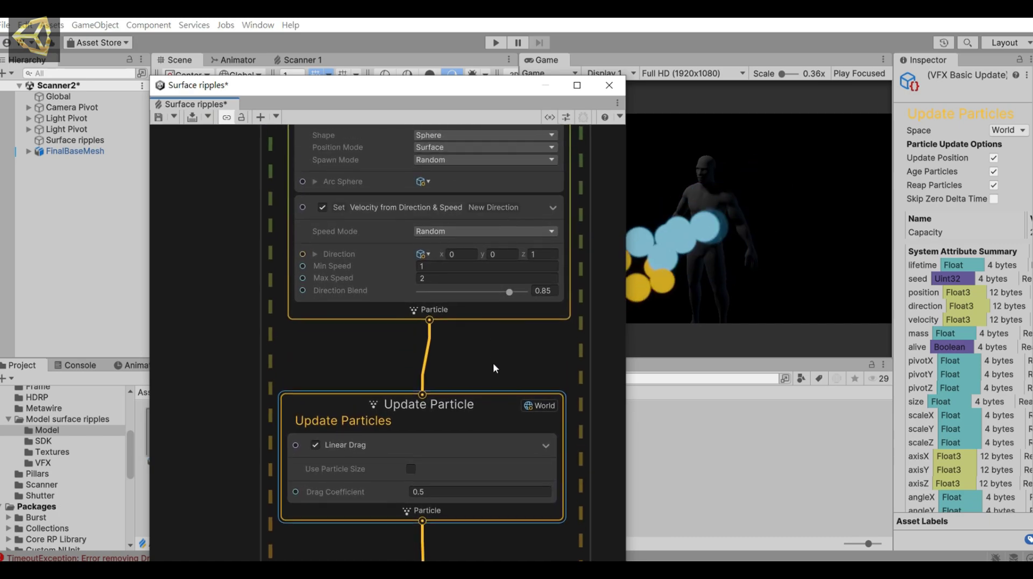
{"action": "left_click", "coordinate": [493, 319]}
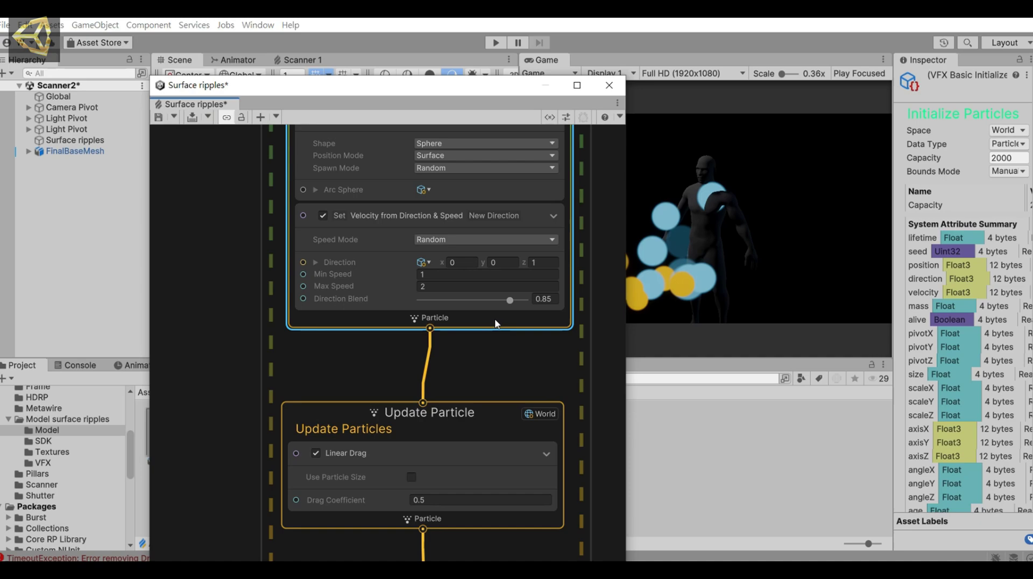
{"action": "right_click", "coordinate": [495, 319]}
{"action": "left_click", "coordinate": [506, 327]}
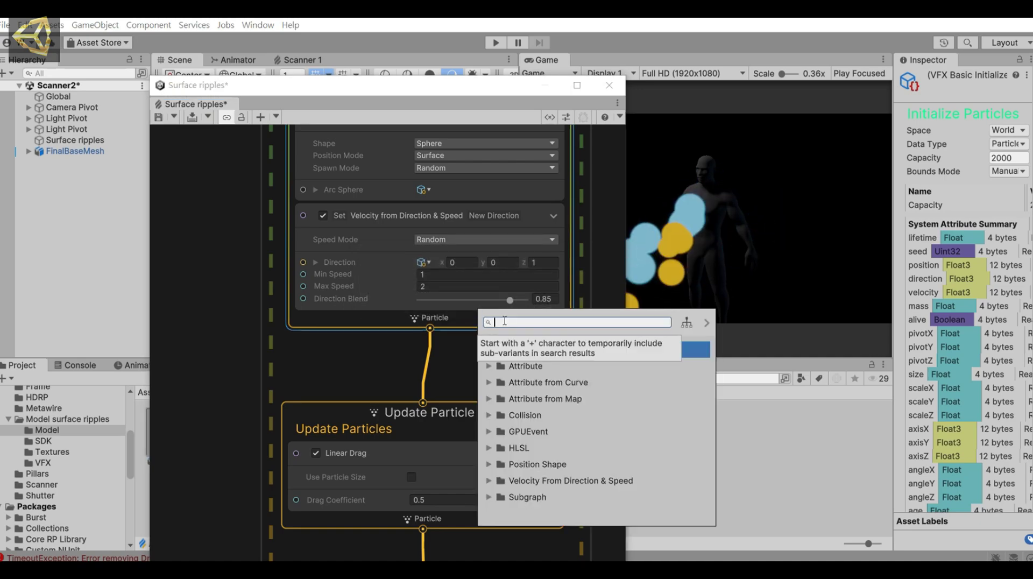
{"action": "key", "text": "BackSpace"}
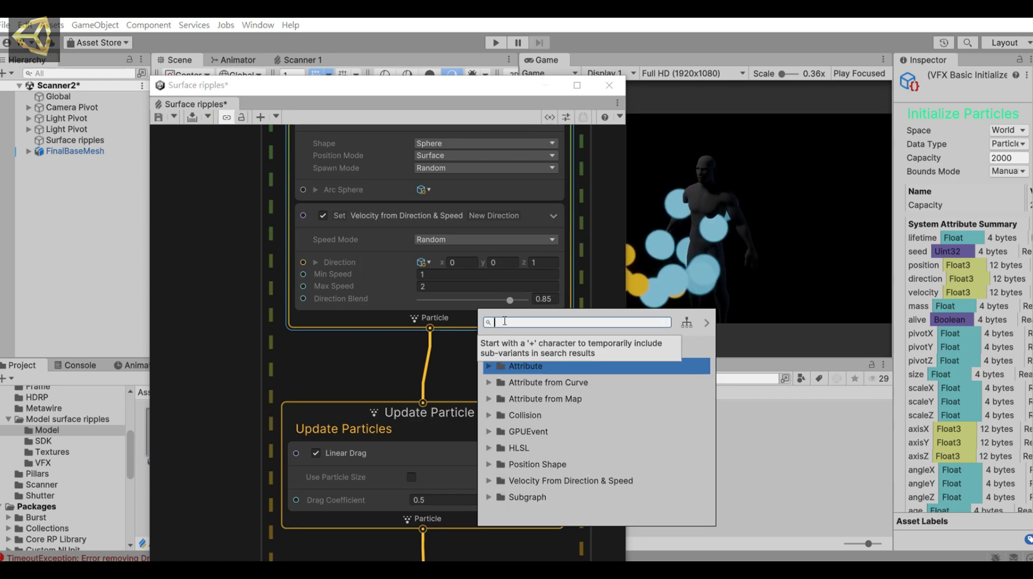
{"action": "type", "text": "set size"}
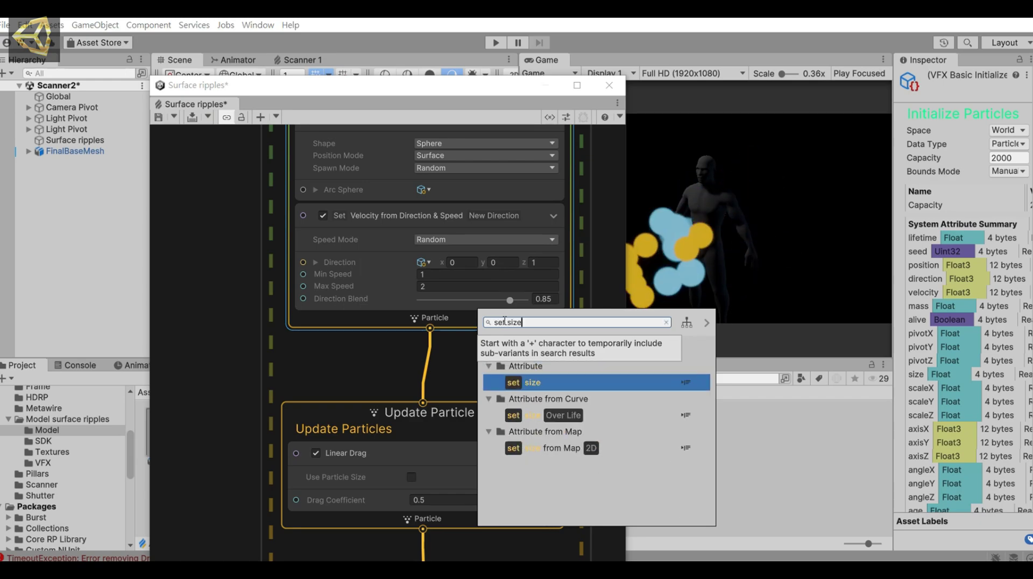
{"action": "key", "text": "Return"}
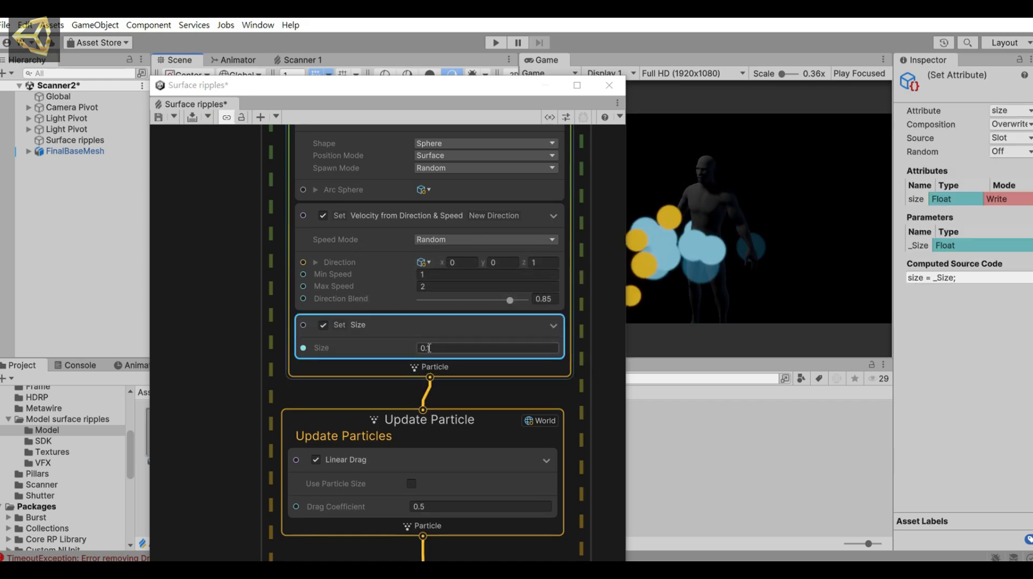
Set the initial particle size to 0.02 in the Set Size block
{"action": "left_click", "coordinate": [429, 347]}
{"action": "type", "text": "0.0"}
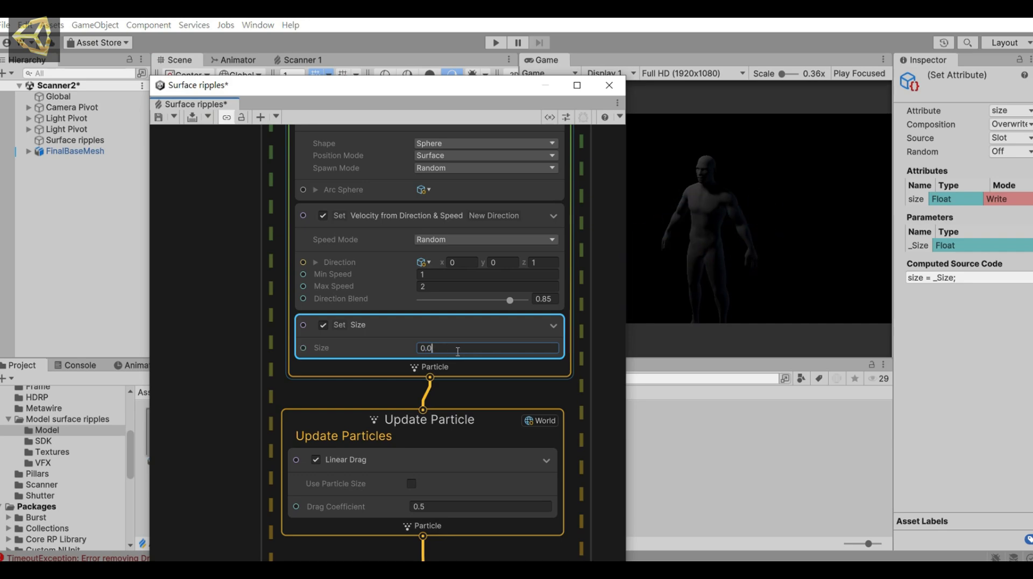
{"action": "type", "text": "2"}
{"action": "key", "text": "Return"}
Delete the Linear Drag block from the Update Particle context
{"action": "middle_click_drag", "start_coordinate": [582, 408], "coordinate": [582, 203]}
{"action": "left_click", "coordinate": [480, 261]}
{"action": "key", "text": "Delete"}
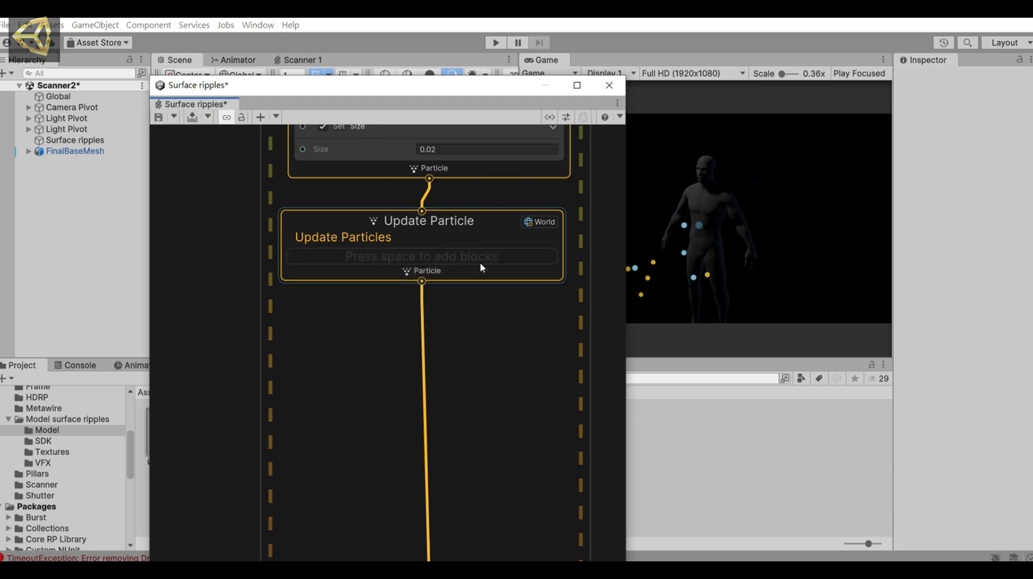
Add a Collision Shape block of the Signed Distance Field type to the Update Particle context
{"action": "right_click", "coordinate": [481, 265]}
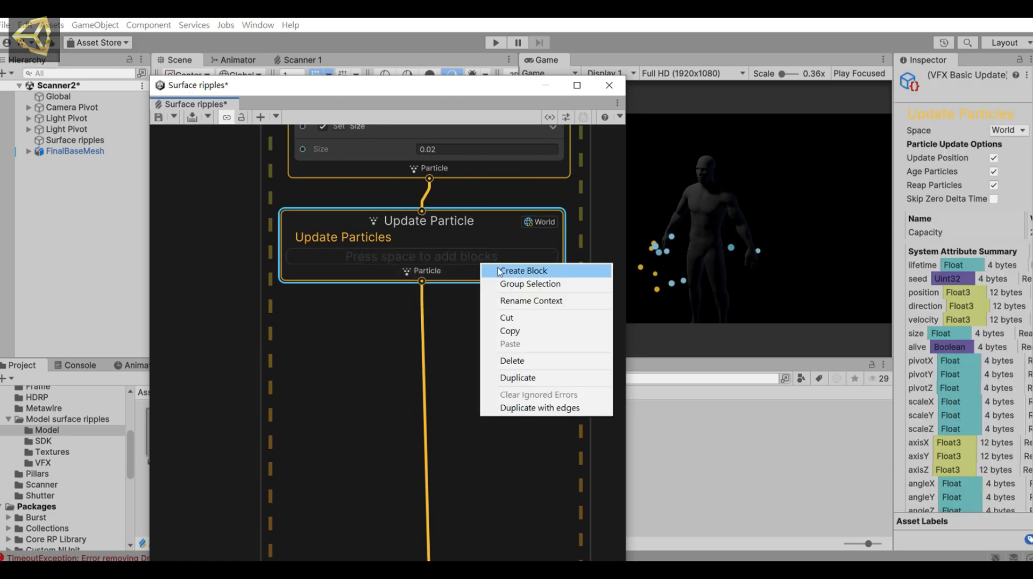
{"action": "left_click", "coordinate": [511, 271]}
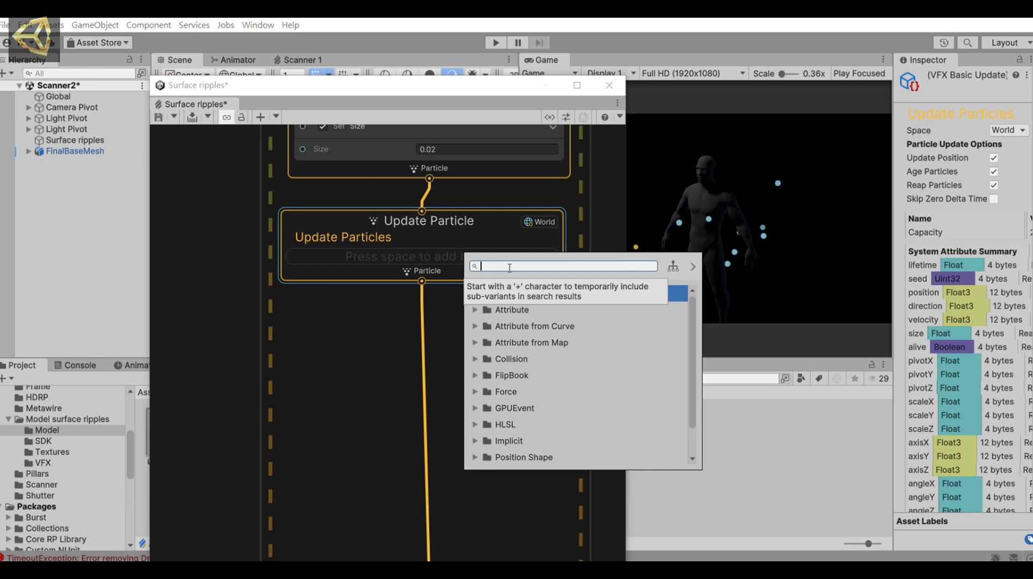
{"action": "type", "text": "coll"}
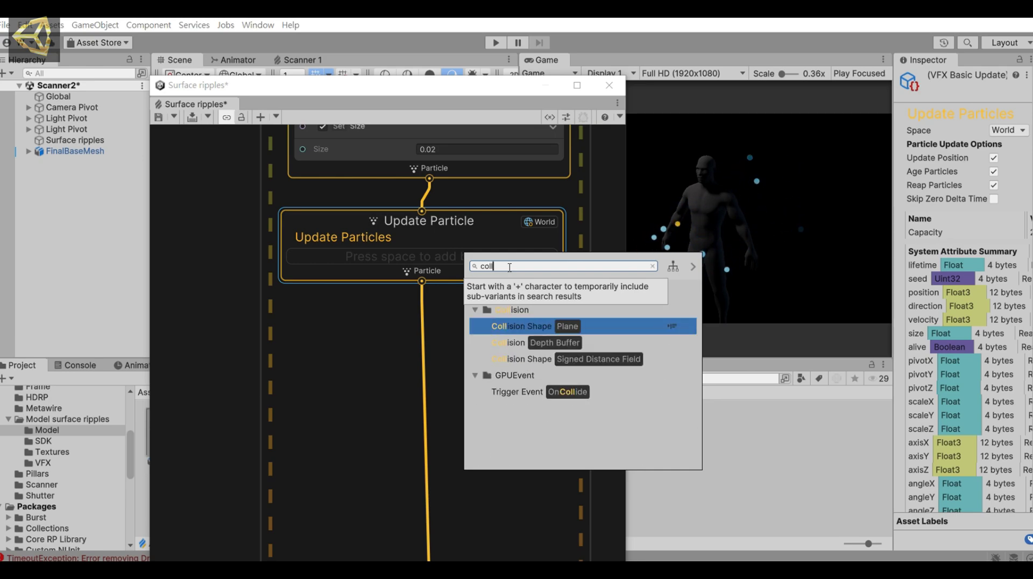
{"action": "type", "text": "is"}
{"action": "key", "text": "Down"}
{"action": "key", "text": "Down"}
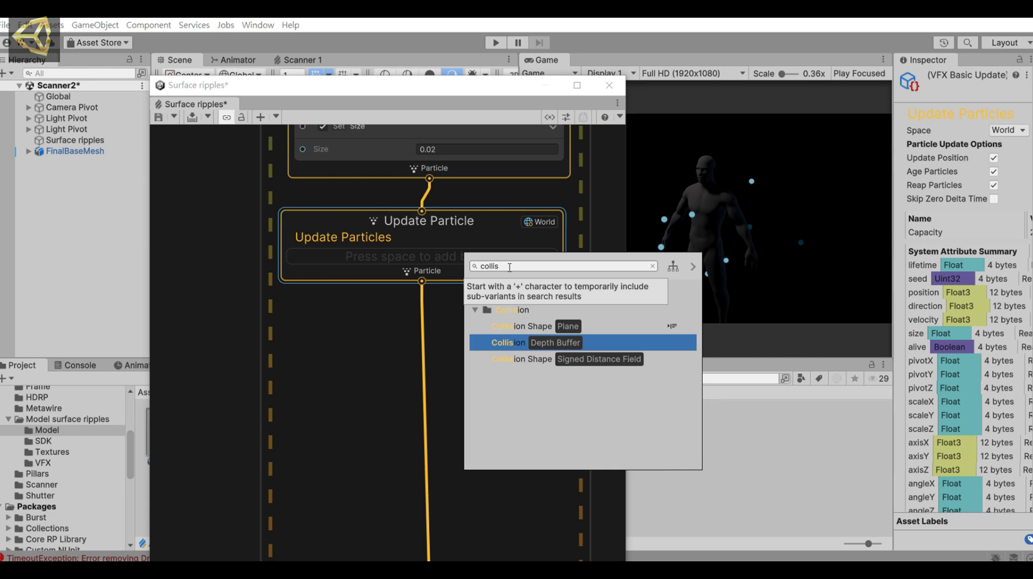
{"action": "key", "text": "Return"}
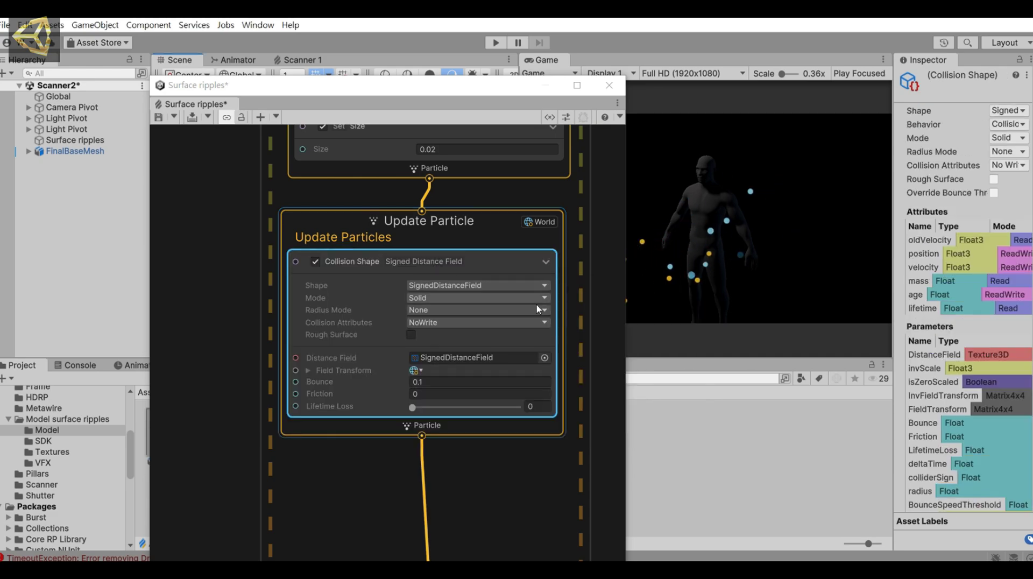
Set the Collision Shape block's radius mode to FromSize and its collision attributes to WriteAlways
{"action": "left_click", "coordinate": [441, 309]}
{"action": "left_click", "coordinate": [444, 337]}
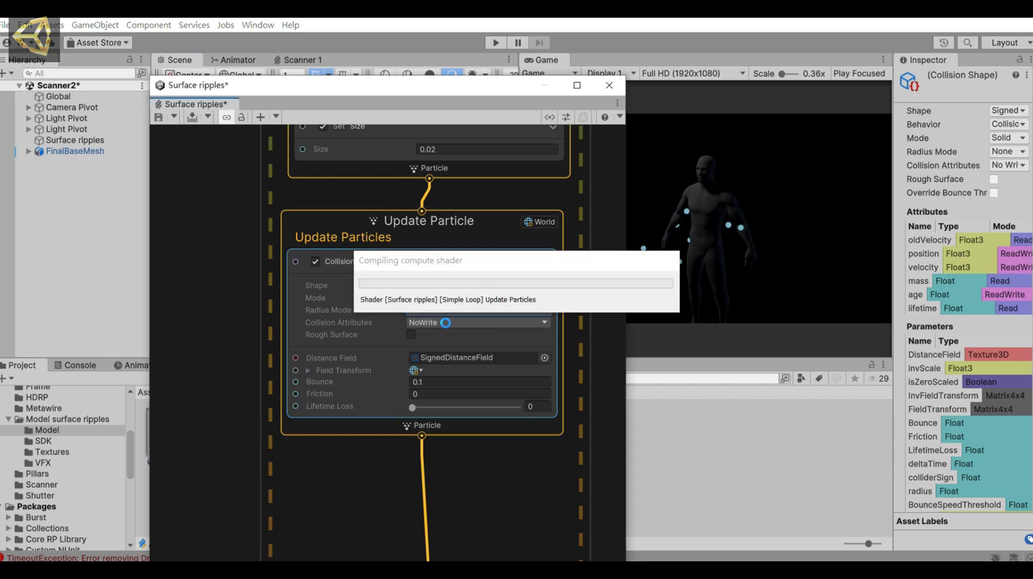
{"action": "left_click", "coordinate": [447, 321]}
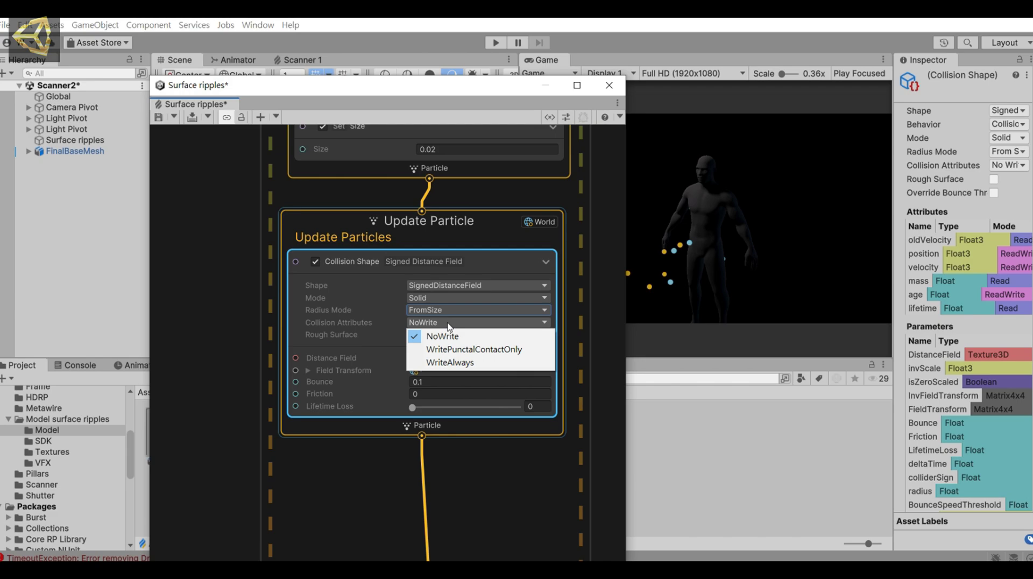
{"action": "left_click", "coordinate": [452, 361]}
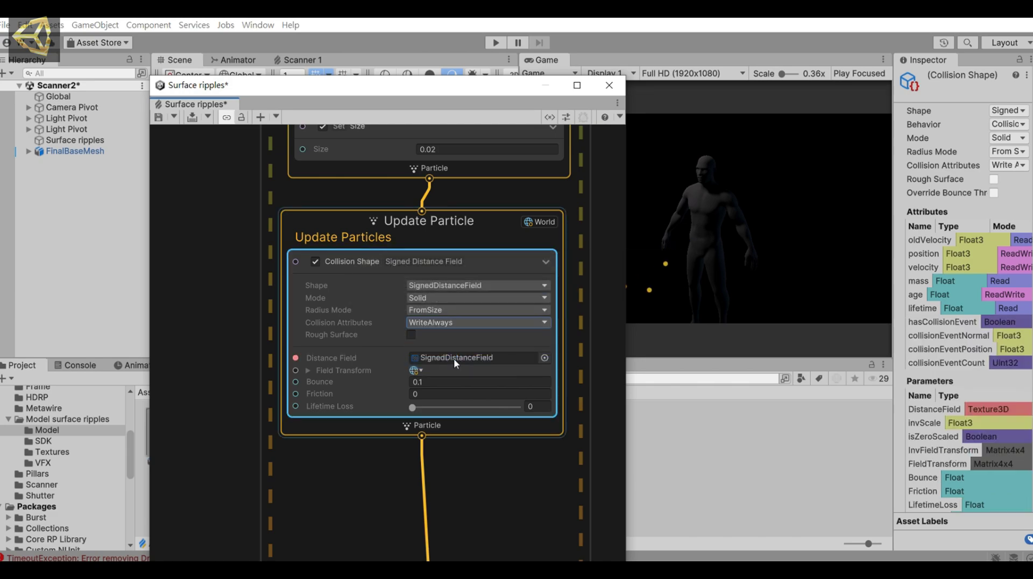
Move the Output Particle context up so that it sits just below Update Particle
{"action": "scroll", "coordinate": [595, 209], "scroll_direction": "down", "scroll_amount": 2}
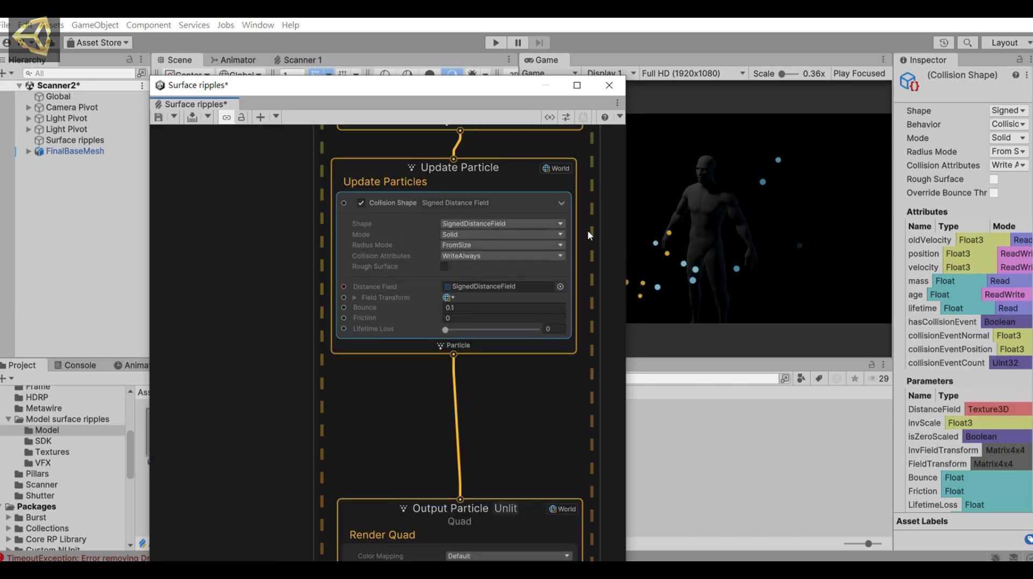
{"action": "middle_click_drag", "start_coordinate": [556, 387], "coordinate": [560, 245]}
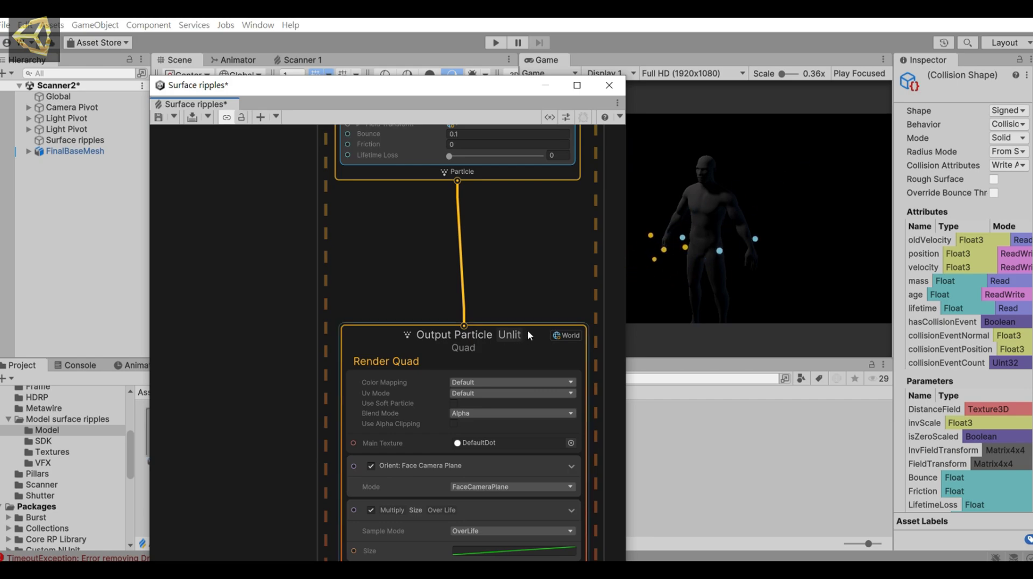
{"action": "left_click_drag", "start_coordinate": [527, 331], "coordinate": [517, 235]}
Delete the Orient: Face Camera Plane and Multiply Size Over Life blocks from the Output Particle context
{"action": "left_click", "coordinate": [479, 364]}
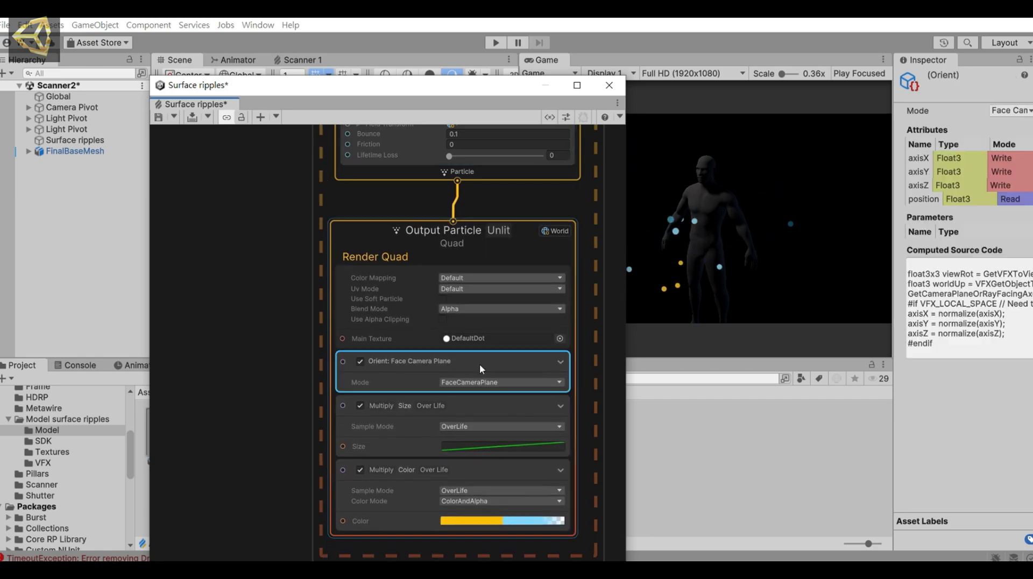
{"action": "key", "text": "Delete"}
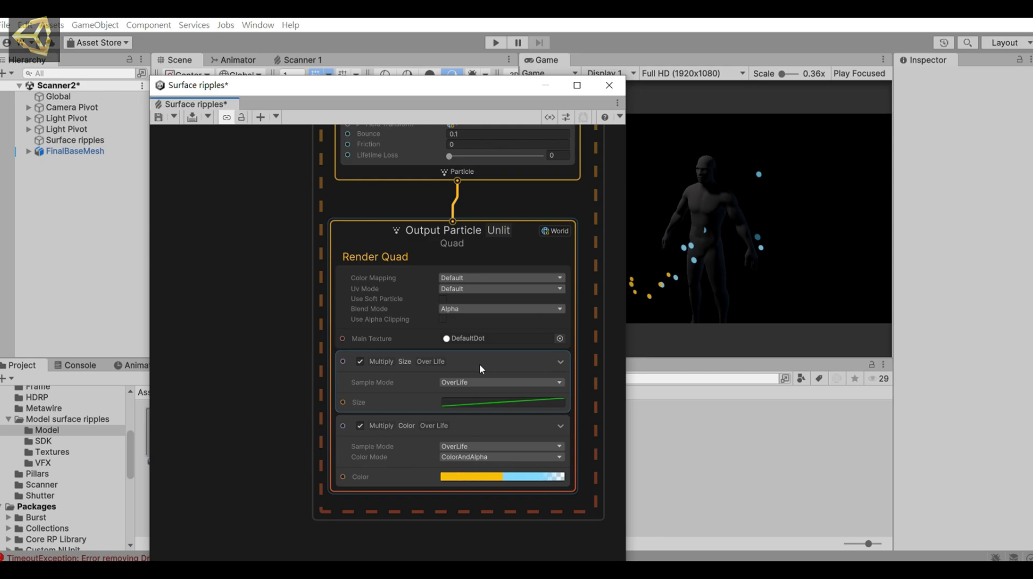
{"action": "left_click", "coordinate": [479, 364]}
{"action": "key", "text": "Delete"}
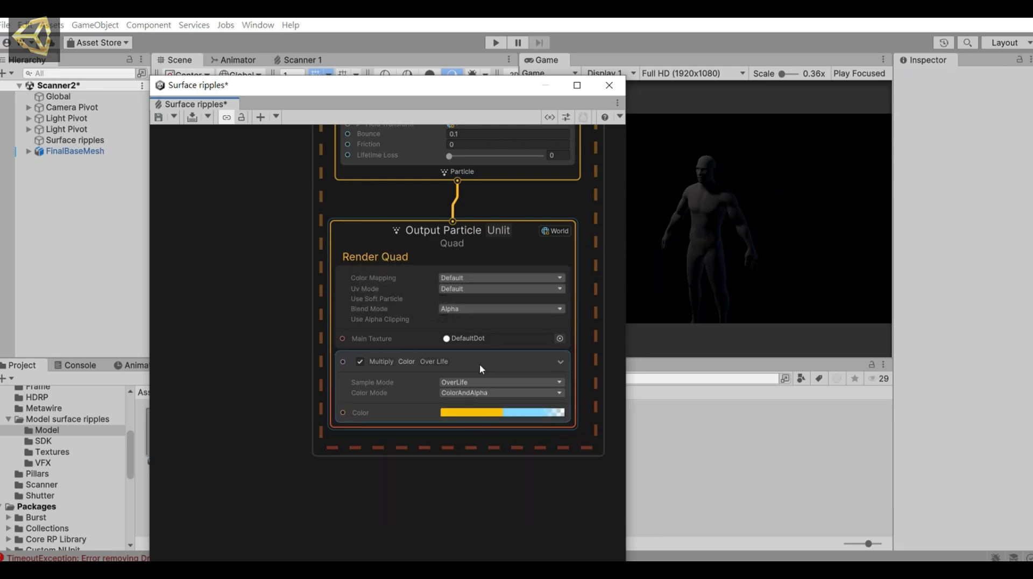
Replace the Multiply Color Over Life block in the Output Particle context with an Orient: Along Velocity block
{"action": "left_click", "coordinate": [480, 364]}
{"action": "key", "text": "Delete"}
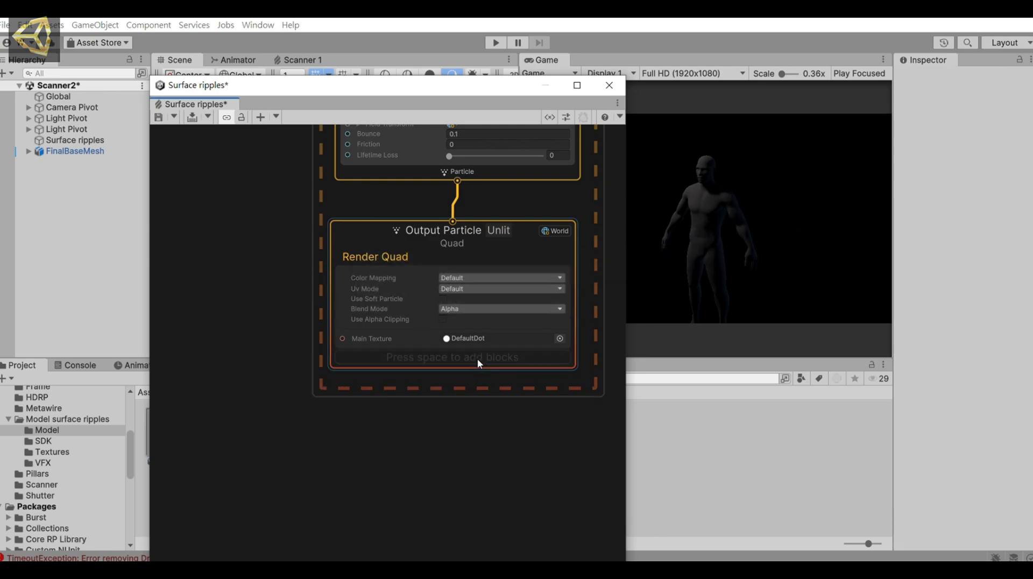
{"action": "right_click", "coordinate": [476, 358]}
{"action": "left_click", "coordinate": [488, 363]}
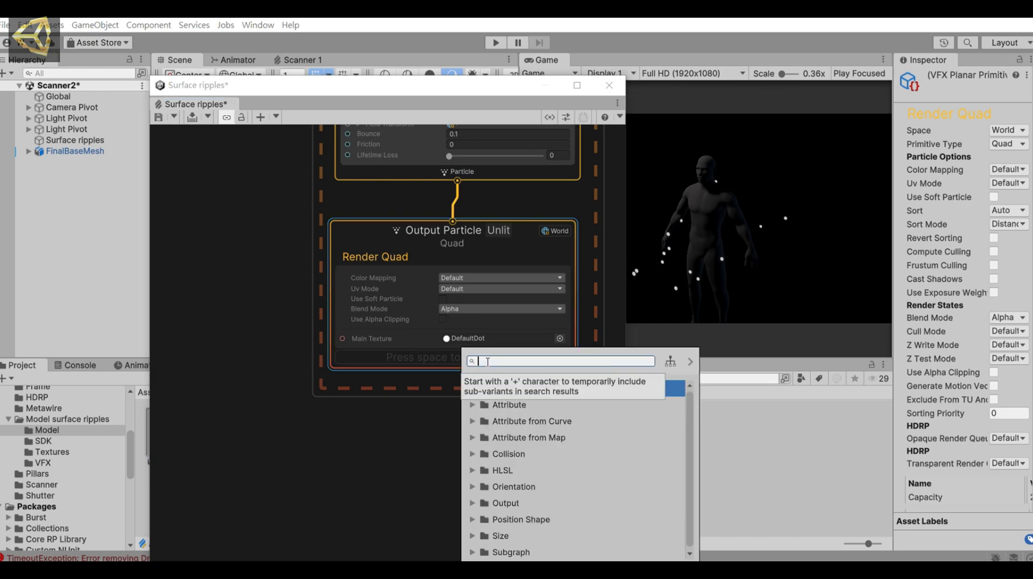
{"action": "type", "text": "orien"}
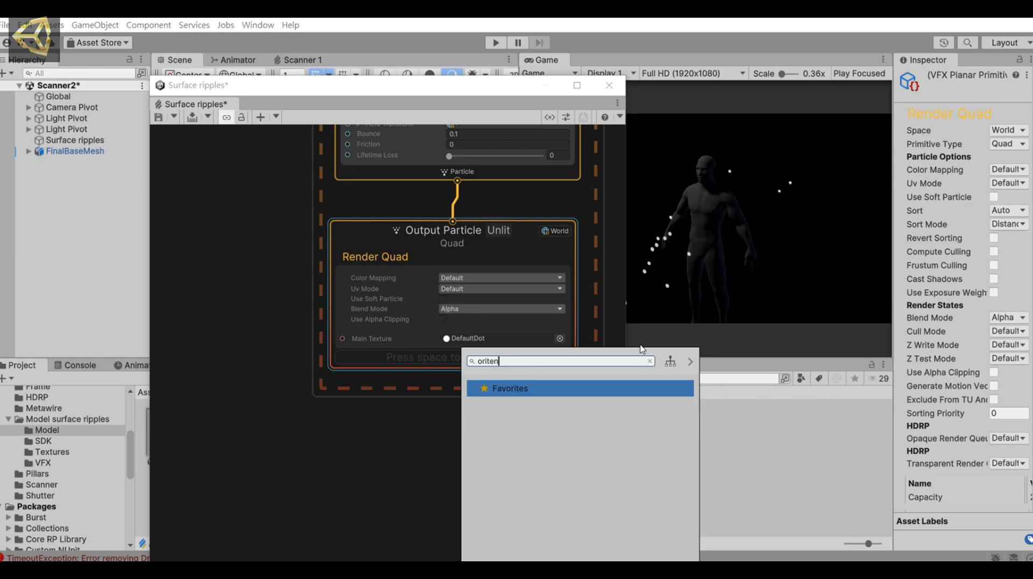
{"action": "key", "text": "BackSpace"}
{"action": "key", "text": "BackSpace"}
{"action": "key", "text": "BackSpace"}
{"action": "key", "text": "BackSpace"}
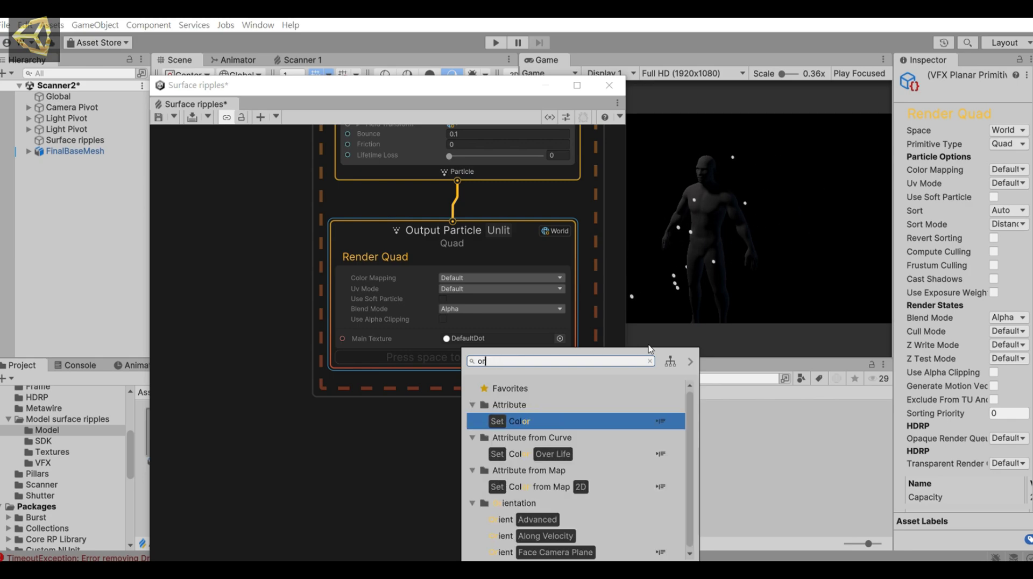
{"action": "type", "text": "ien"}
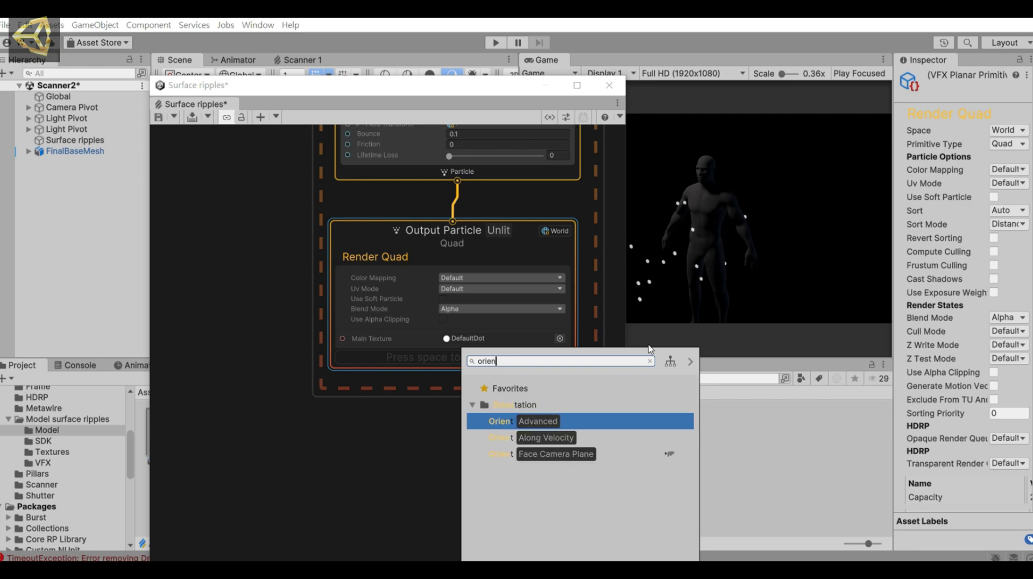
{"action": "key", "text": "Down"}
{"action": "key", "text": "Return"}
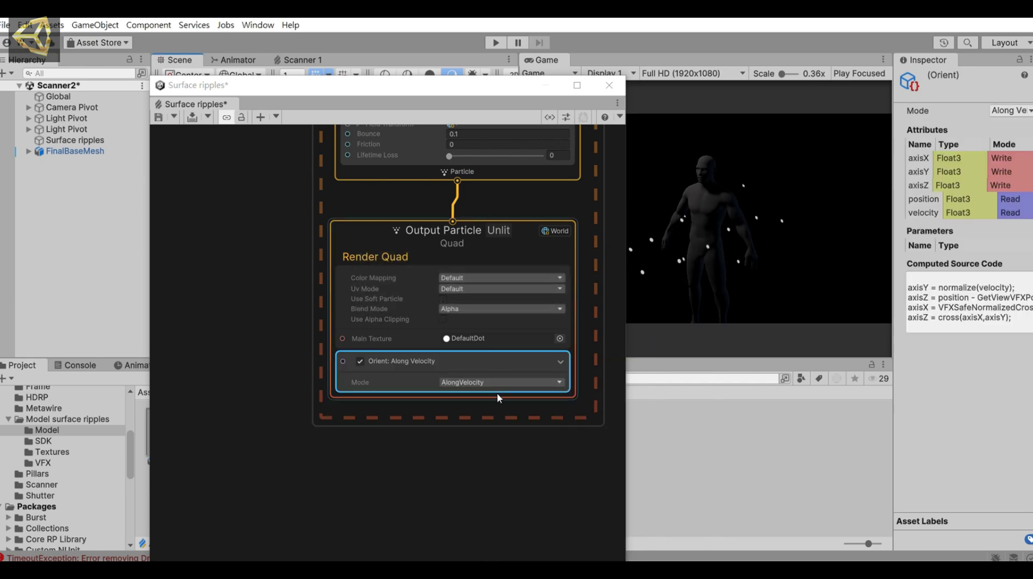
Add a Set Color block below the Orient block in the Output Particle context
{"action": "right_click", "coordinate": [496, 393]}
{"action": "key", "text": "Escape"}
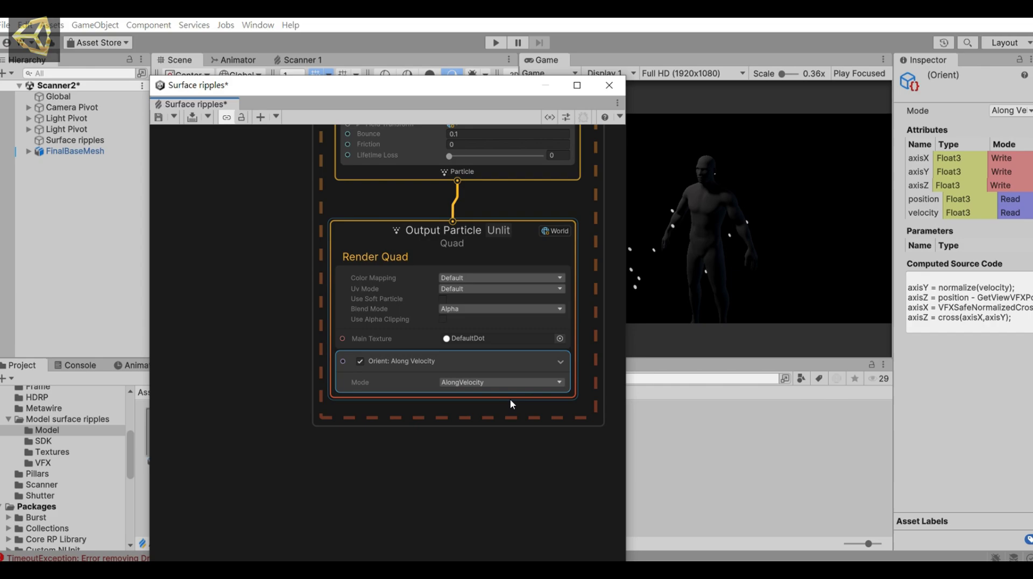
{"action": "right_click", "coordinate": [426, 398]}
{"action": "left_click", "coordinate": [440, 404]}
{"action": "type", "text": "se"}
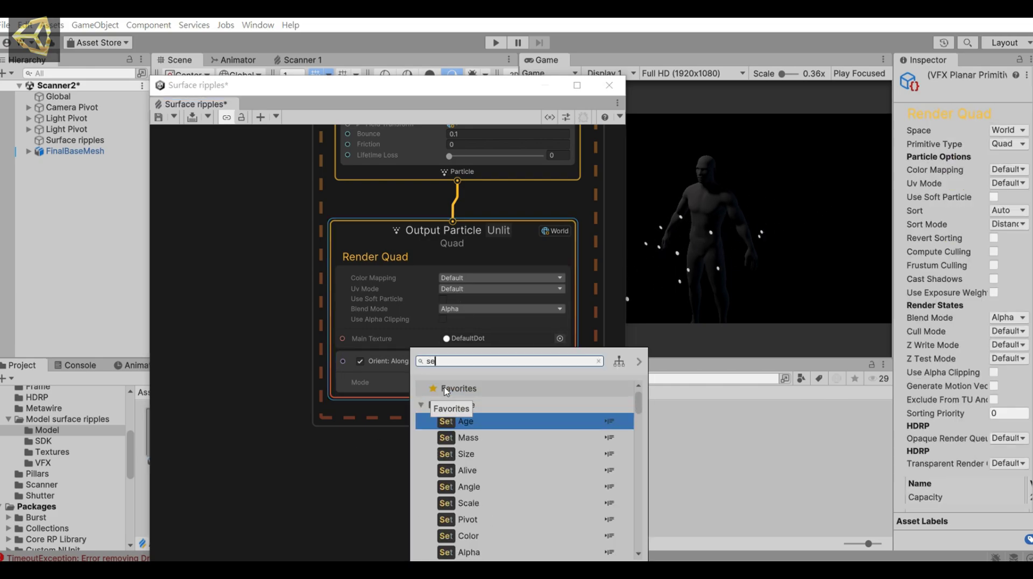
{"action": "type", "text": "t colo"}
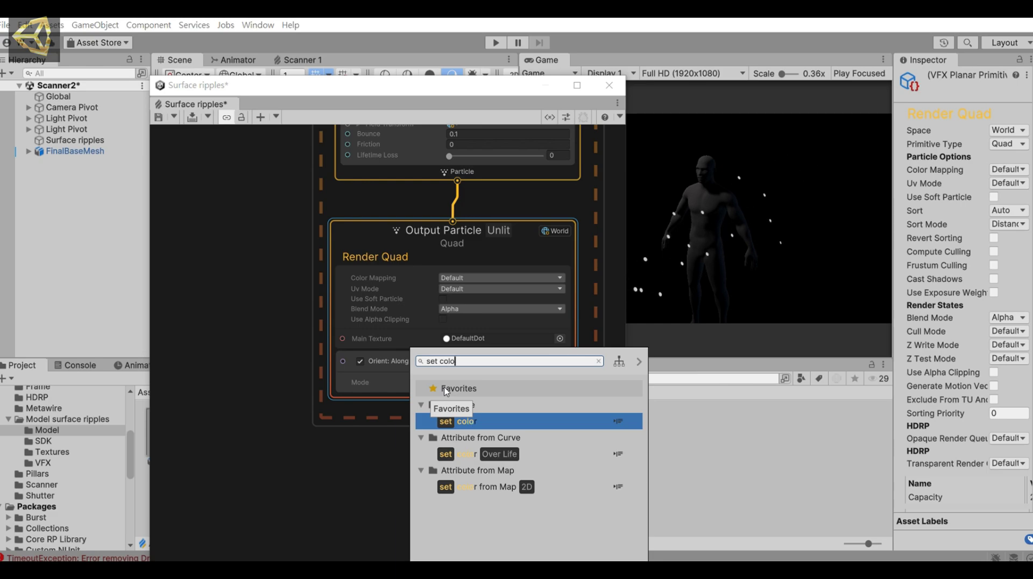
{"action": "key", "text": "Return"}
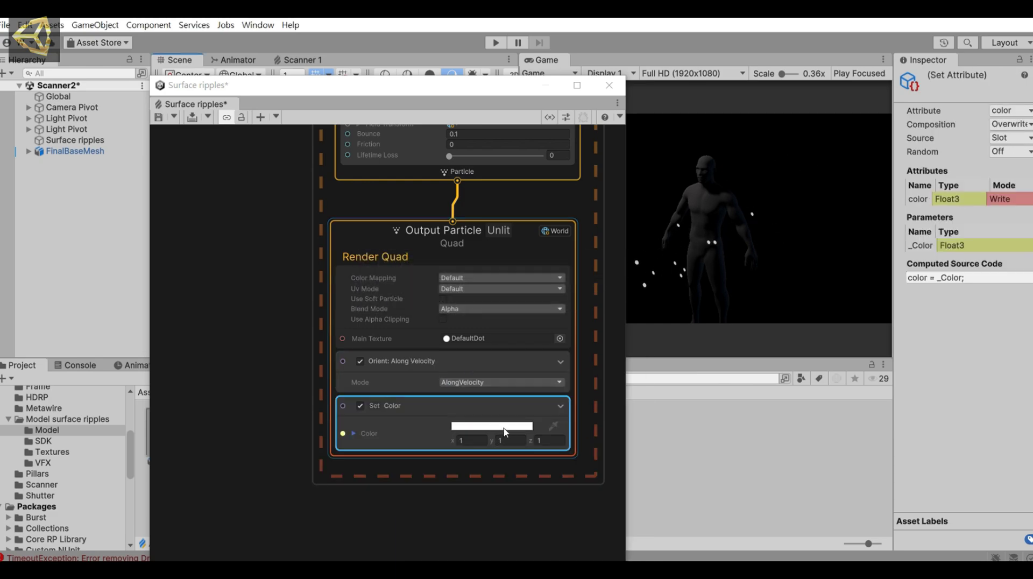
Set the Set Color block to a bright HDR blue of about 0, 3.57, 8.66 with an intensity of 3.3
{"action": "left_click", "coordinate": [505, 427]}
{"action": "left_click", "coordinate": [533, 350]}
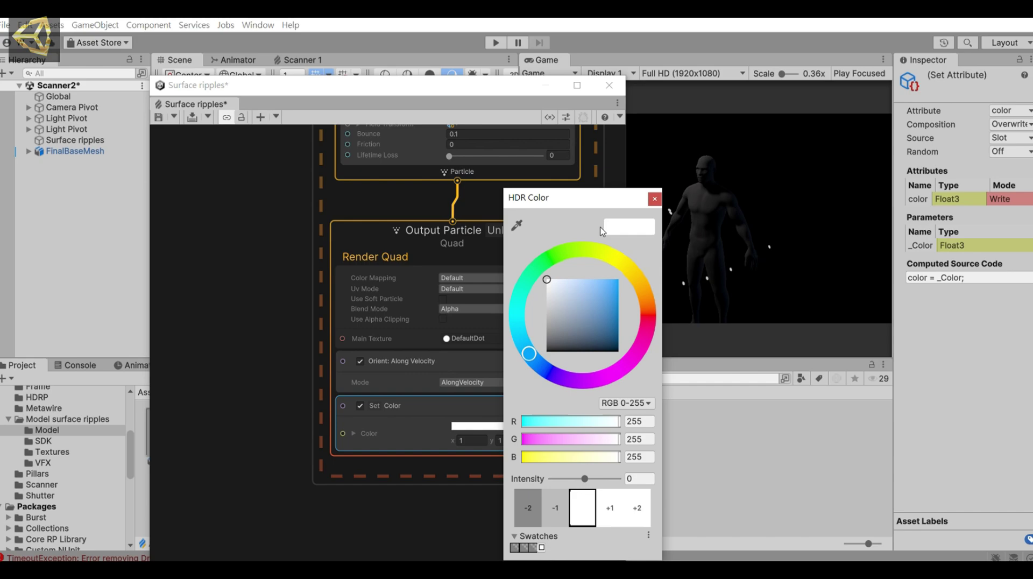
{"action": "left_click", "coordinate": [582, 284]}
{"action": "left_click_drag", "start_coordinate": [581, 285], "coordinate": [609, 279]}
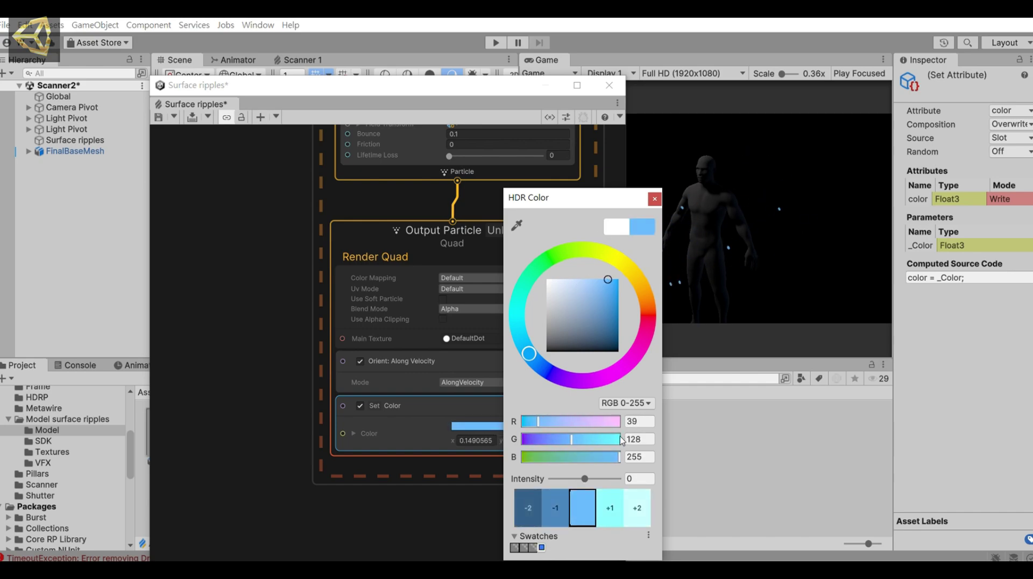
{"action": "left_click", "coordinate": [595, 479]}
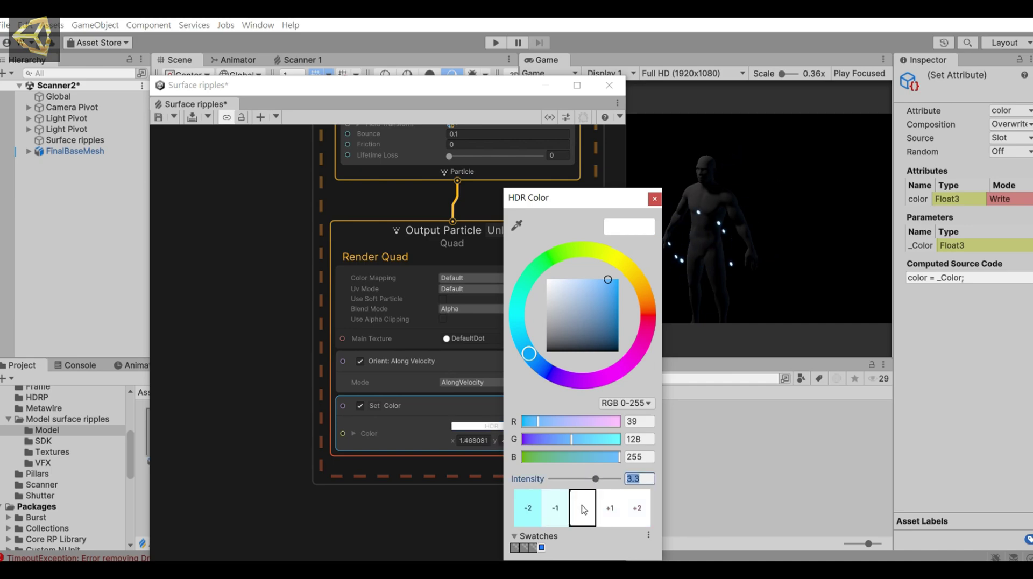
{"action": "left_click", "coordinate": [619, 288]}
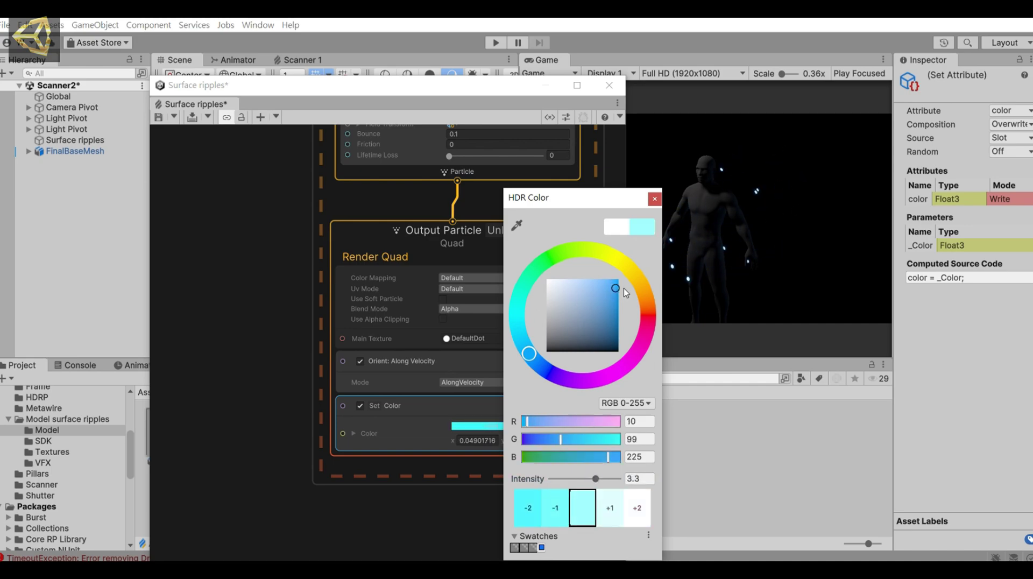
{"action": "left_click", "coordinate": [655, 198]}
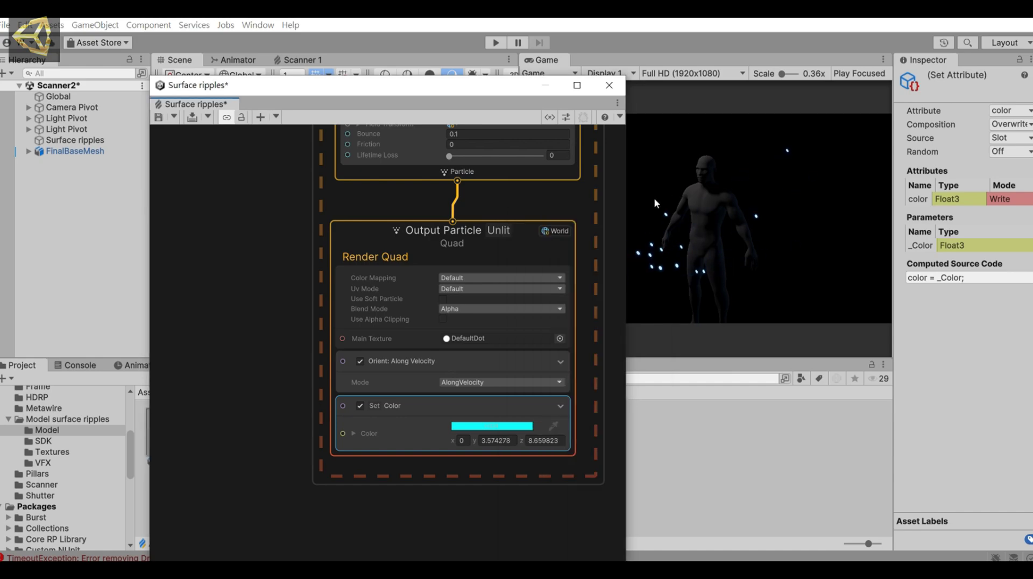
Add a Subpixel Anti-Aliasing block to the Output Particle context
{"action": "right_click", "coordinate": [479, 457]}
{"action": "left_click", "coordinate": [529, 299]}
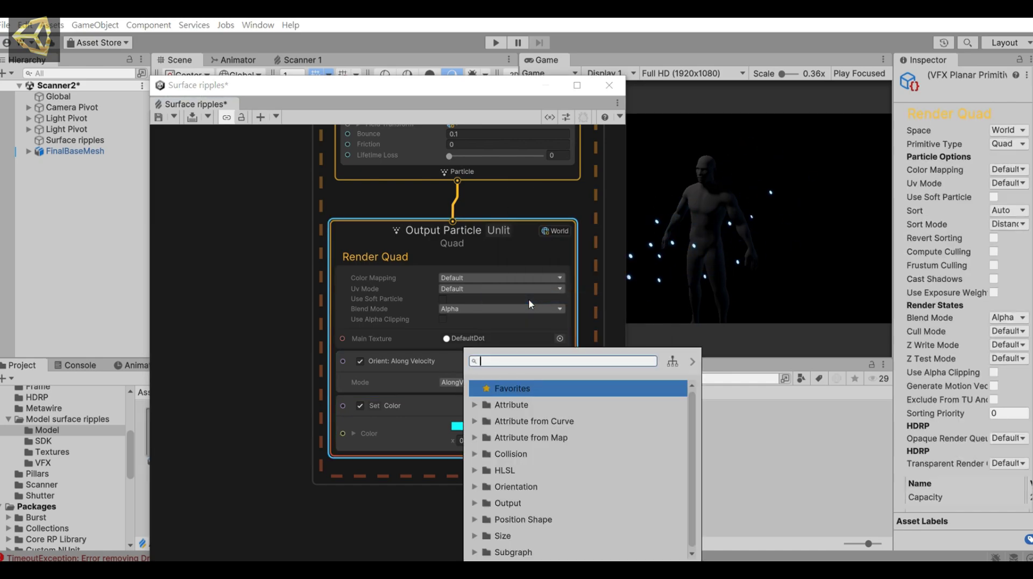
{"action": "type", "text": "sub"}
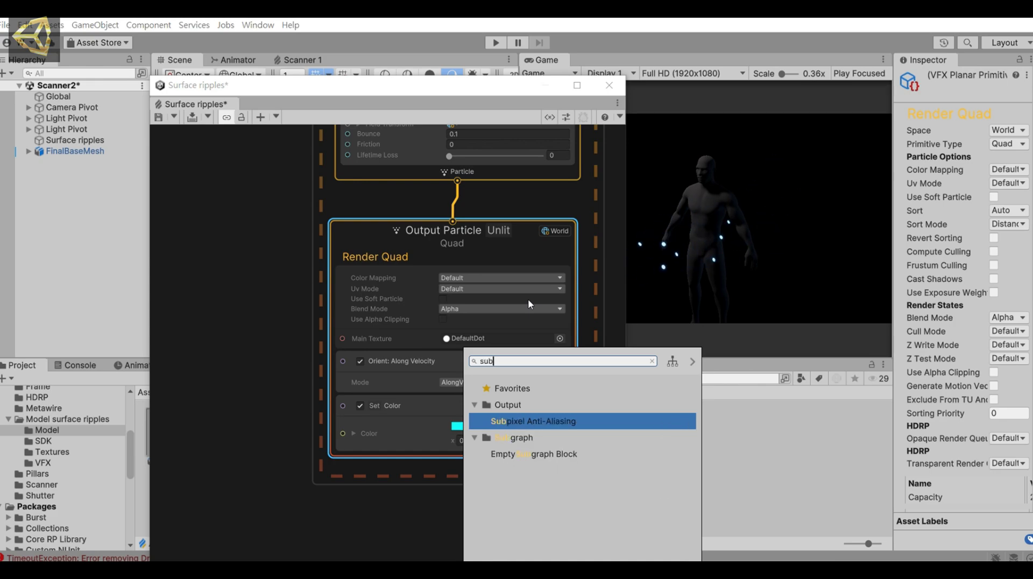
{"action": "key", "text": "Return"}
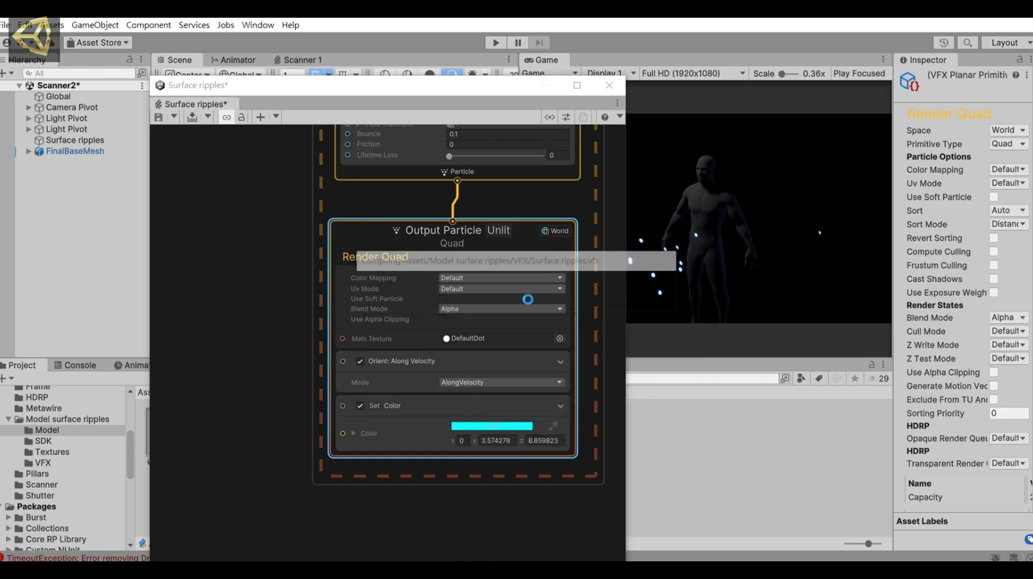
Set the particle size to 0.01 in the Set Size block above the Update Particle context
{"action": "middle_click_drag", "start_coordinate": [266, 251], "coordinate": [257, 575]}
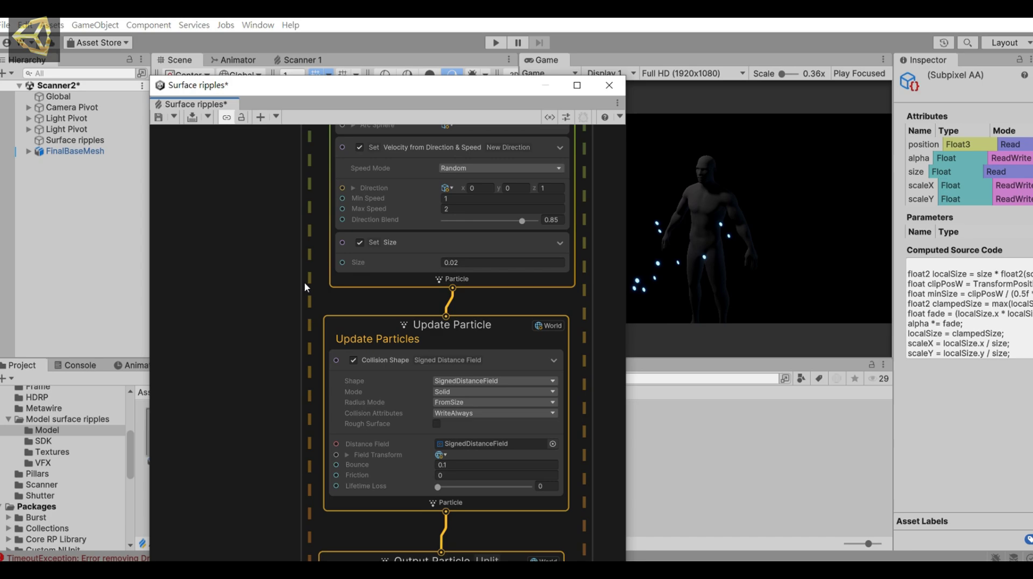
{"action": "left_click", "coordinate": [457, 277]}
{"action": "type", "text": "1"}
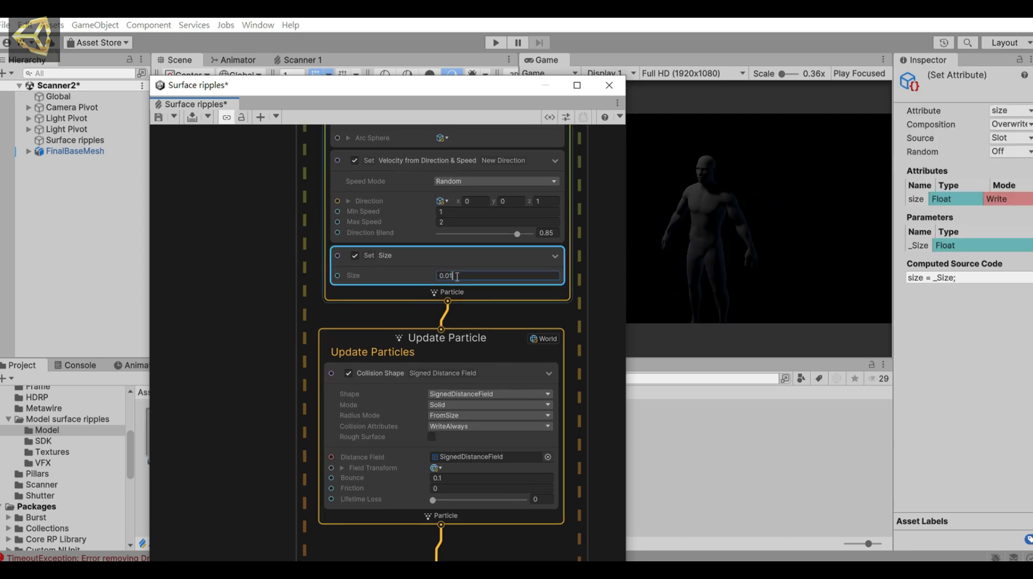
Show the graph's blackboard and add an exposed Transform property named Base Transform
{"action": "middle_click_drag", "start_coordinate": [458, 278], "coordinate": [488, 353]}
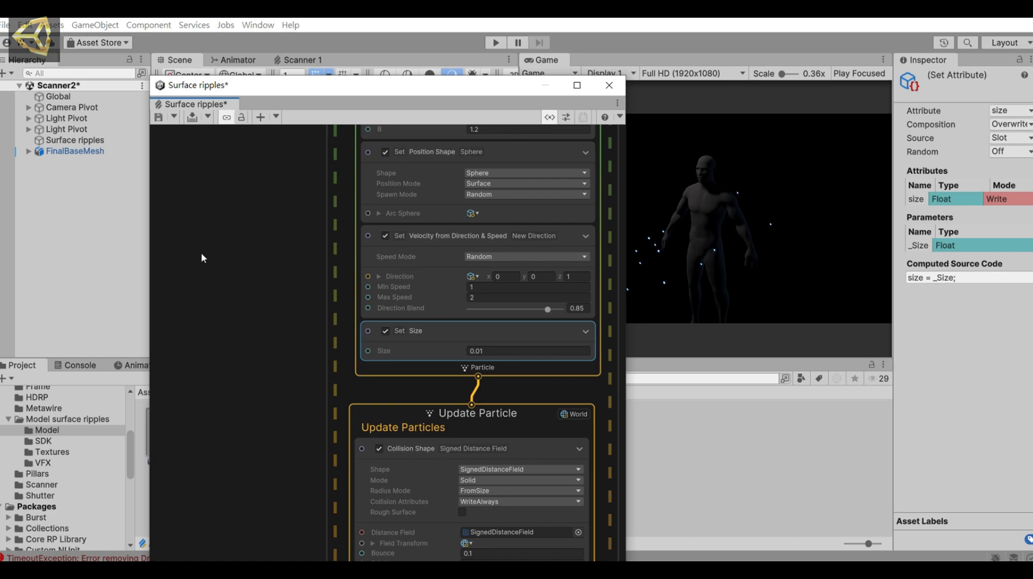
{"action": "key", "text": "shift+1"}
{"action": "left_click", "coordinate": [214, 211]}
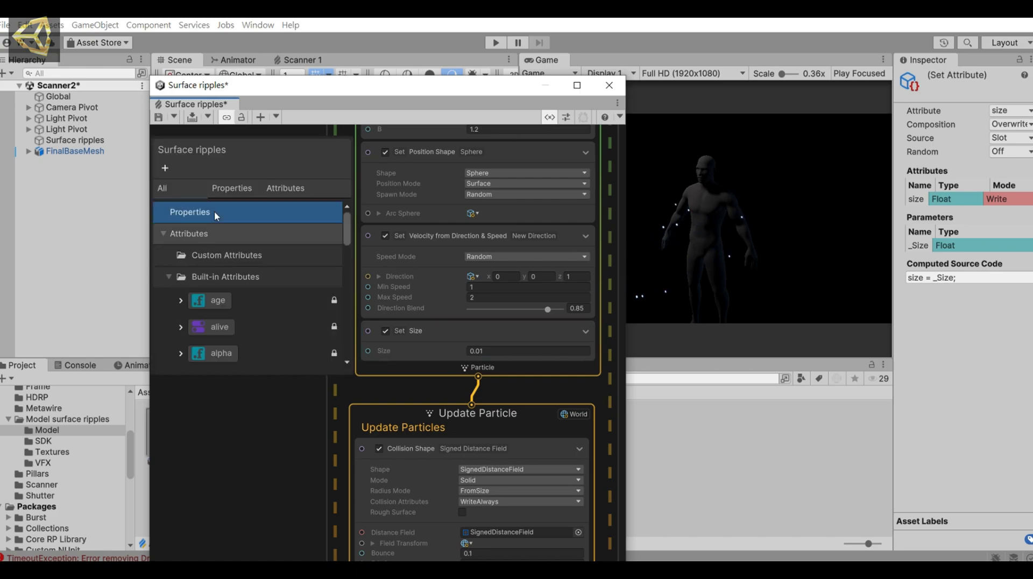
{"action": "left_click", "coordinate": [165, 169]}
{"action": "mouse_move", "coordinate": [197, 179]}
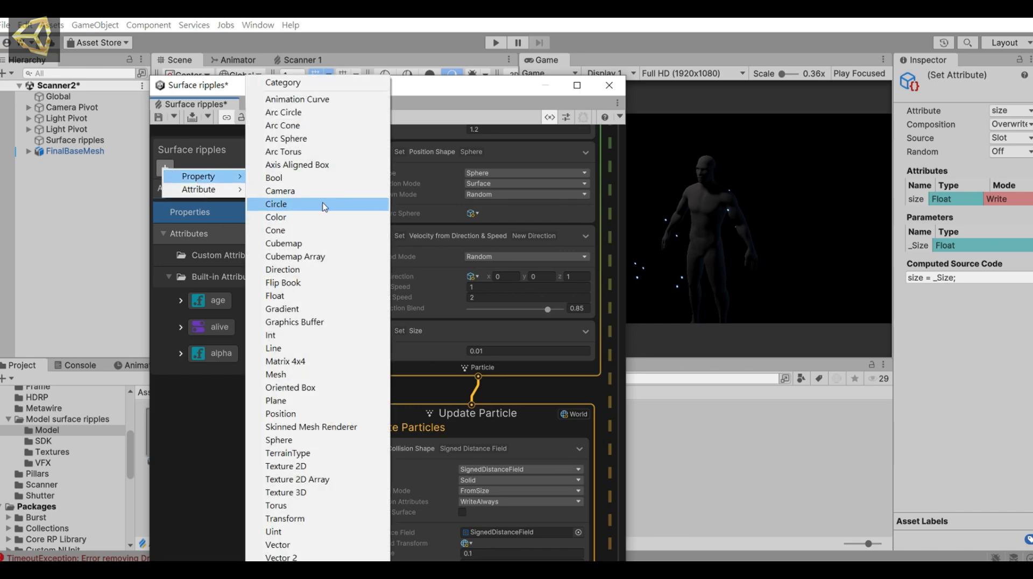
{"action": "left_click", "coordinate": [345, 521]}
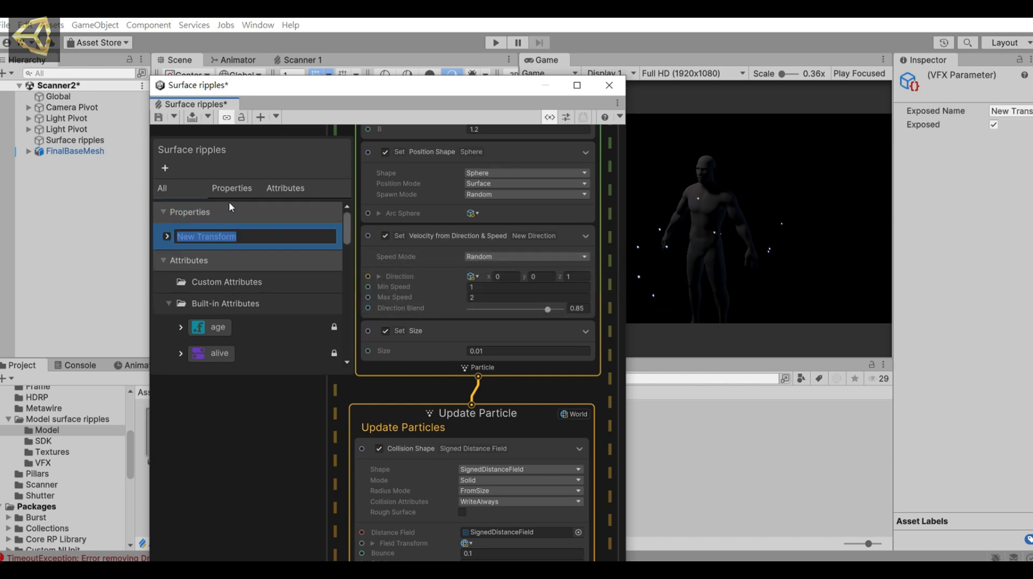
{"action": "left_click", "coordinate": [195, 237]}
{"action": "key", "text": "BackSpace"}
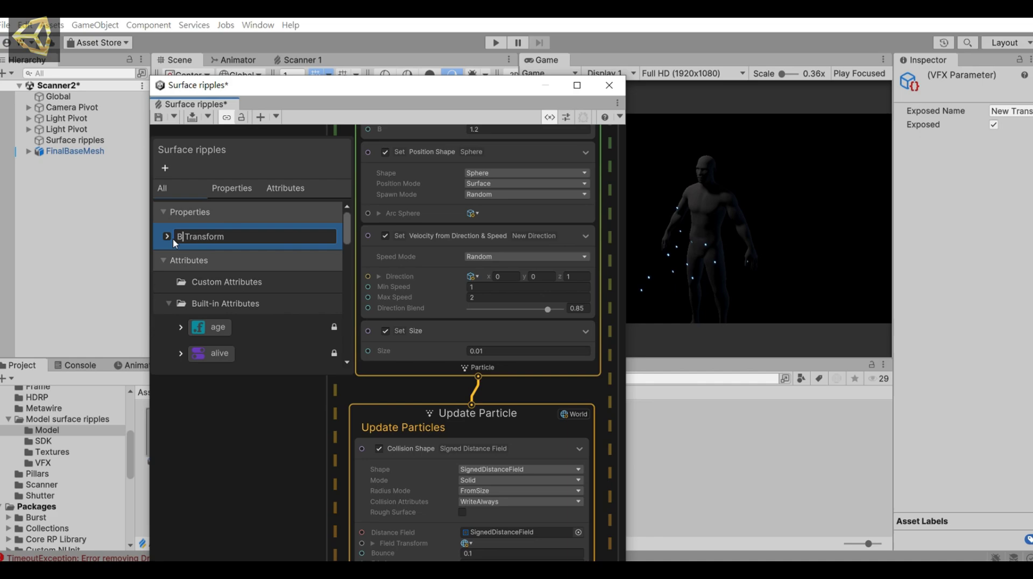
{"action": "type", "text": "Base"}
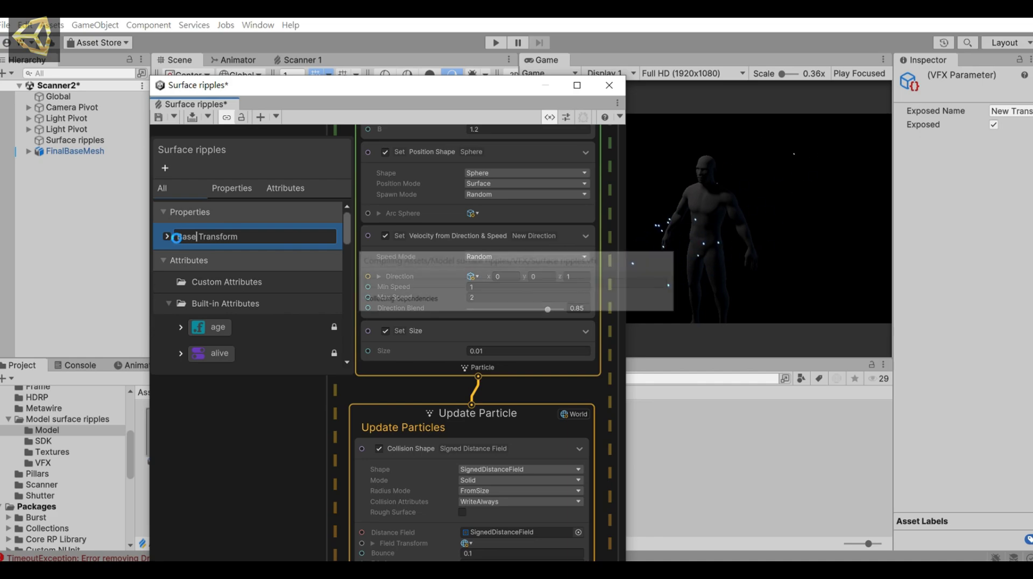
{"action": "key", "text": "Return"}
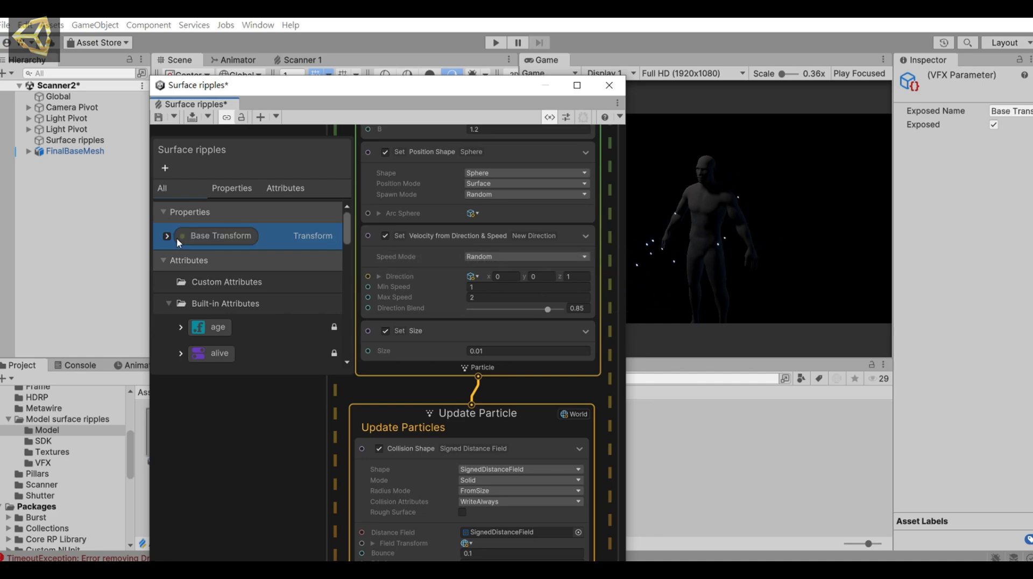
Add an exposed Axis Aligned Box property named SDF Box to the blackboard
{"action": "left_click", "coordinate": [164, 168]}
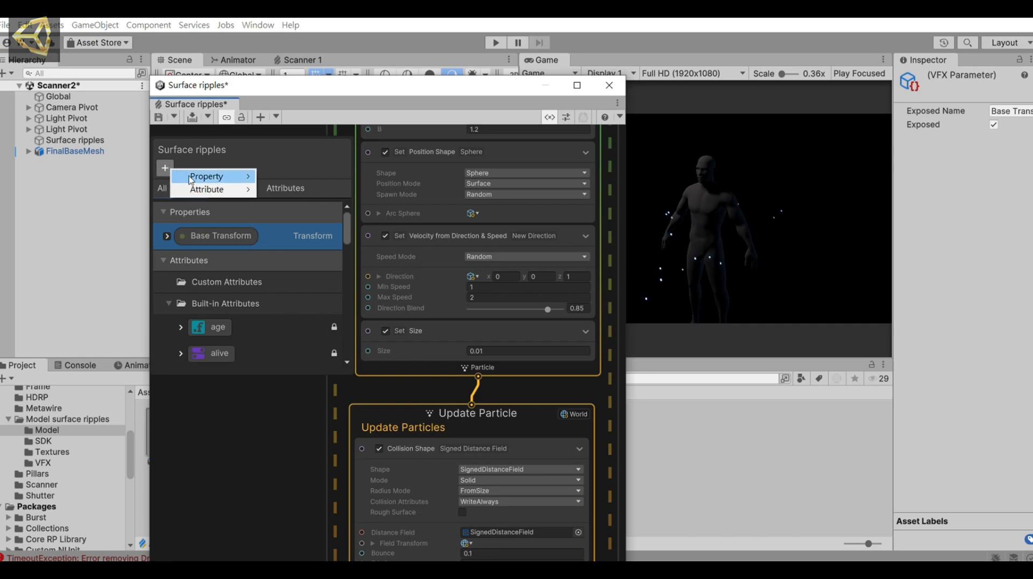
{"action": "mouse_move", "coordinate": [207, 177]}
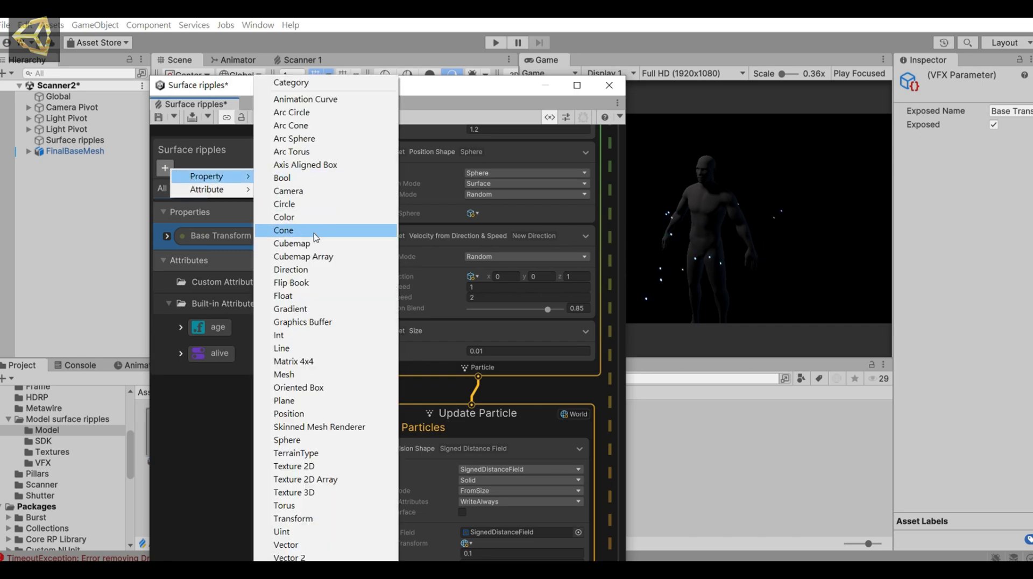
{"action": "left_click", "coordinate": [325, 166]}
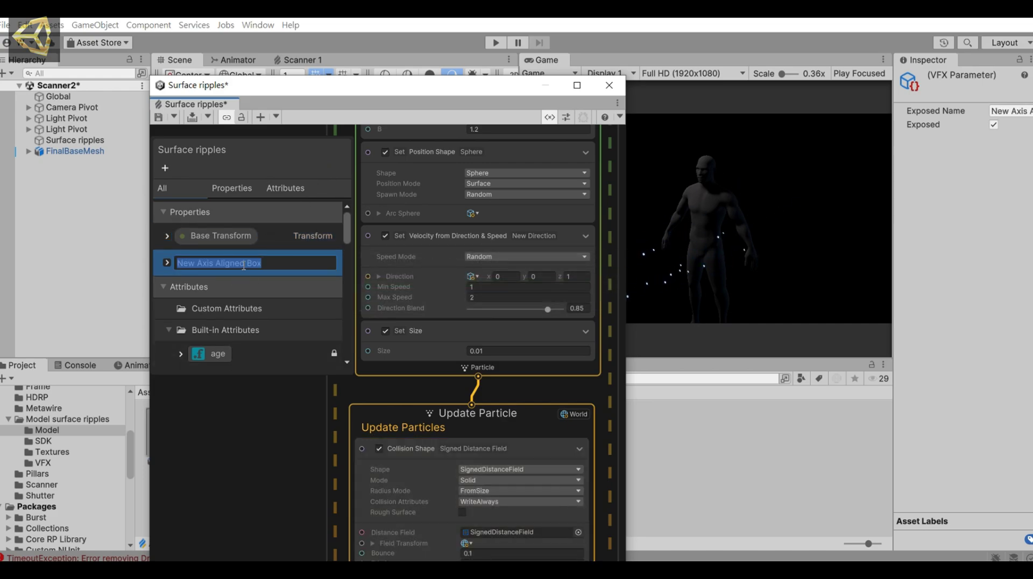
{"action": "left_click_drag", "start_coordinate": [244, 265], "coordinate": [168, 264]}
{"action": "type", "text": "S"}
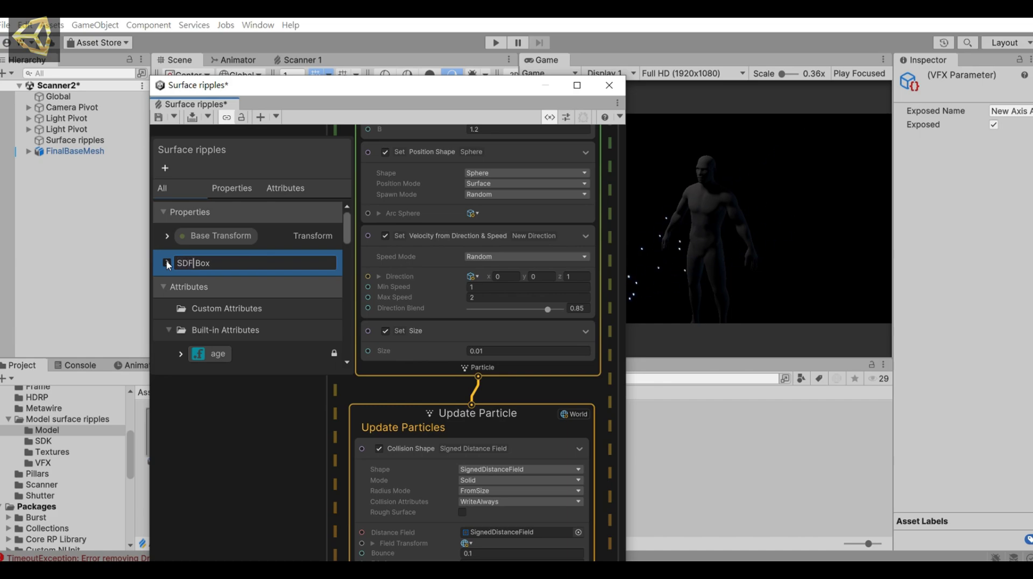
{"action": "type", "text": "DF"}
{"action": "key", "text": "Return"}
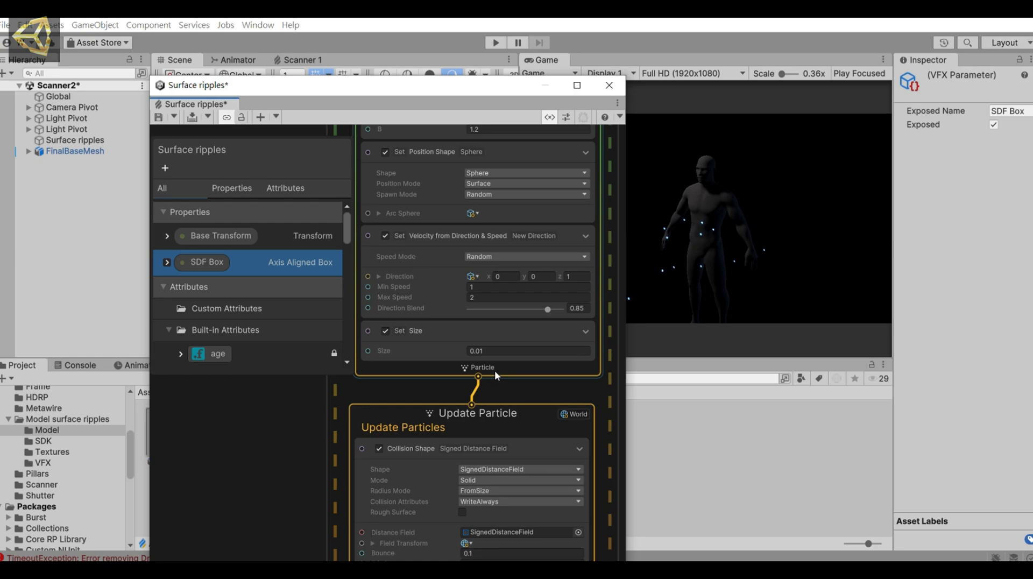
Place the Base Transform and SDF Box properties as nodes in the empty graph area beside the particle system
{"action": "left_click_drag", "start_coordinate": [149, 236], "coordinate": [4, 236]}
{"action": "scroll", "coordinate": [266, 380], "scroll_direction": "down", "scroll_amount": 2}
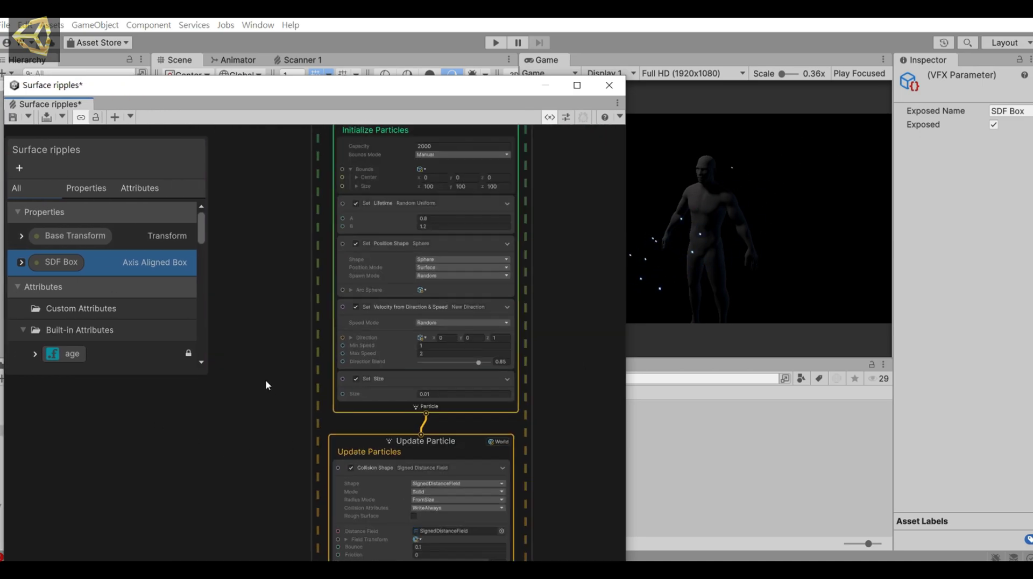
{"action": "middle_click_drag", "start_coordinate": [266, 379], "coordinate": [351, 369]}
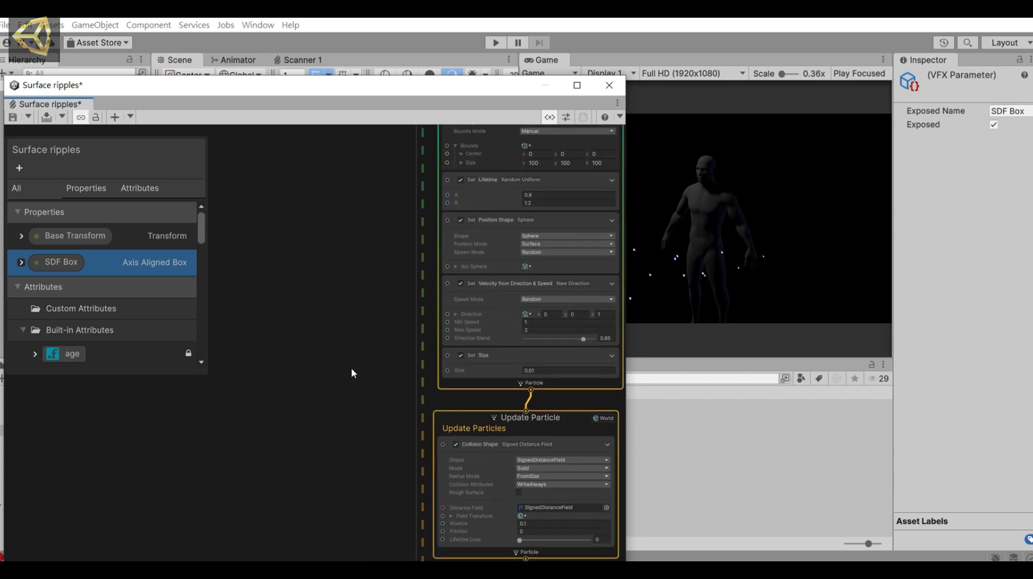
{"action": "key", "text": "Up"}
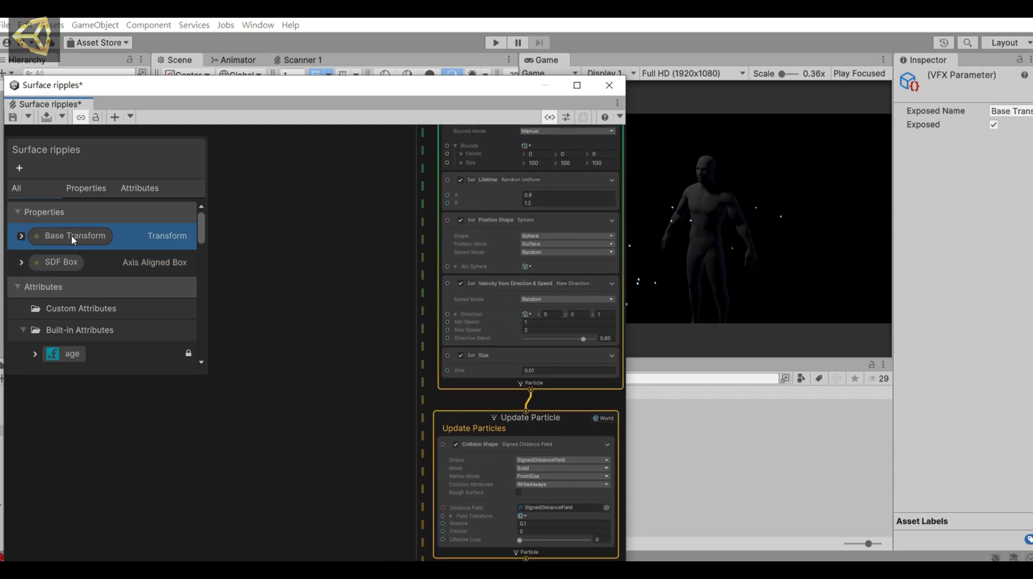
{"action": "left_click_drag", "start_coordinate": [269, 433], "coordinate": [280, 433]}
{"action": "middle_click_drag", "start_coordinate": [336, 445], "coordinate": [392, 325]}
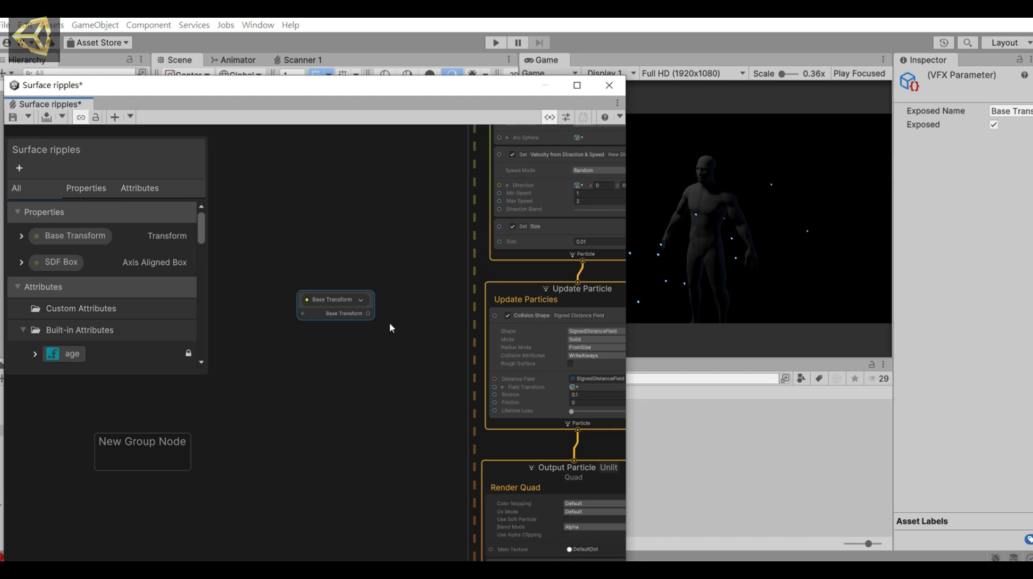
{"action": "scroll", "coordinate": [387, 362], "scroll_direction": "up", "scroll_amount": 1}
{"action": "left_click_drag", "start_coordinate": [85, 267], "coordinate": [232, 386]}
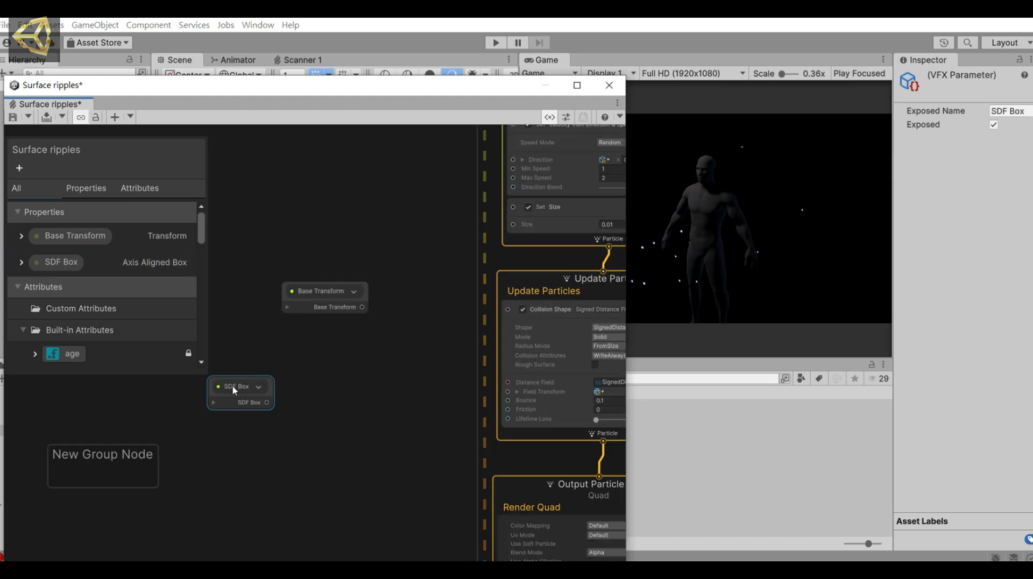
Delete the empty group node and hide the blackboard
{"action": "left_click", "coordinate": [114, 456]}
{"action": "key", "text": "Delete"}
{"action": "scroll", "coordinate": [332, 384], "scroll_direction": "up", "scroll_amount": 1}
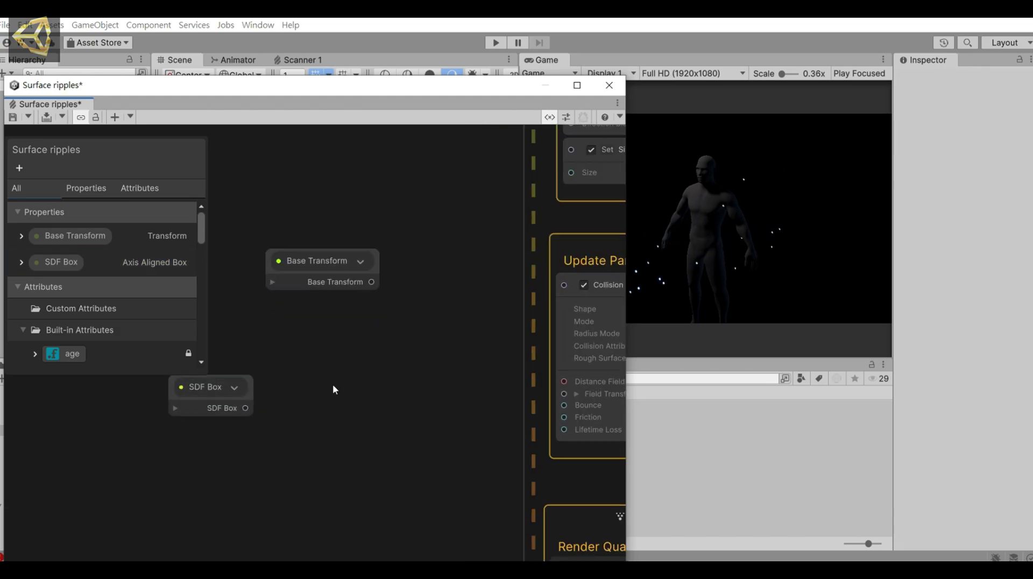
{"action": "left_click", "coordinate": [549, 117]}
Move the Base Transform node above the SDF Box node and expand the outputs of both nodes
{"action": "left_click_drag", "start_coordinate": [301, 259], "coordinate": [189, 231]}
{"action": "left_click", "coordinate": [207, 283]}
{"action": "left_click", "coordinate": [175, 408]}
{"action": "left_click", "coordinate": [175, 408]}
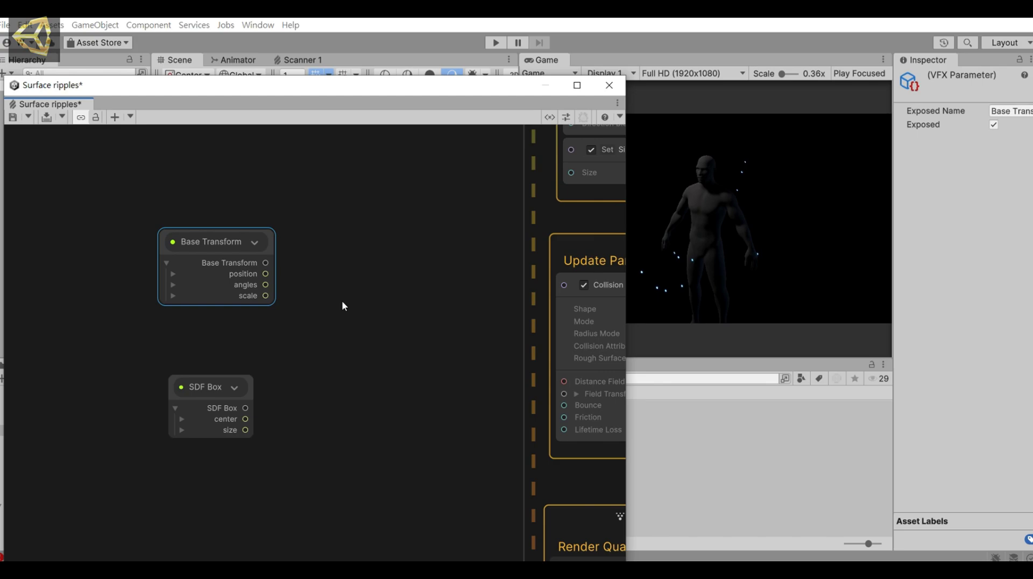
Add a Transform (Position) operator node and place it beside the Base Transform node
{"action": "right_click", "coordinate": [339, 272]}
{"action": "left_click", "coordinate": [354, 278]}
{"action": "type", "text": "trans"}
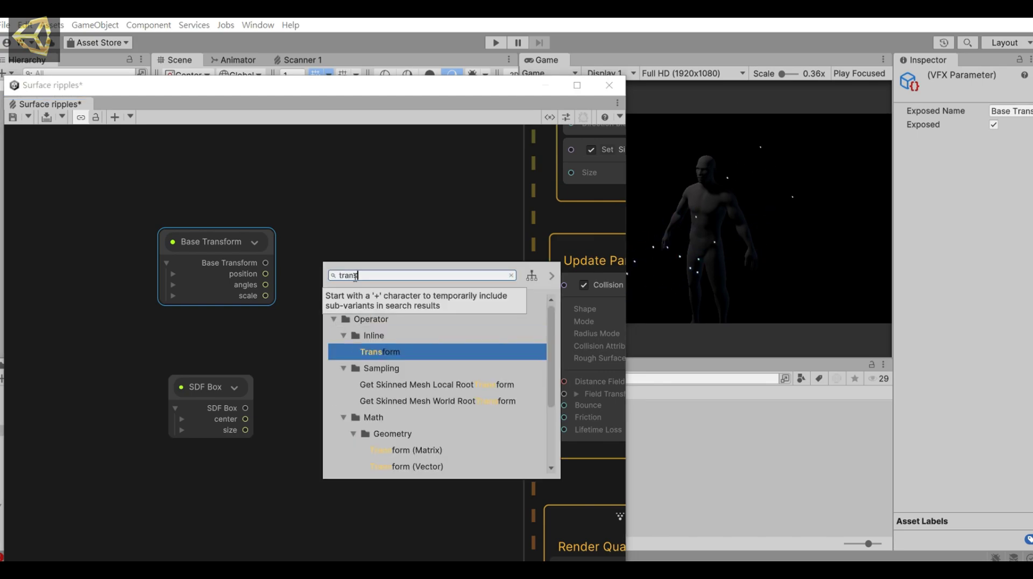
{"action": "key", "text": "Down"}
{"action": "key", "text": "Down"}
{"action": "key", "text": "Down"}
{"action": "key", "text": "Down"}
{"action": "key", "text": "Down"}
{"action": "key", "text": "Down"}
{"action": "key", "text": "Down"}
{"action": "key", "text": "Down"}
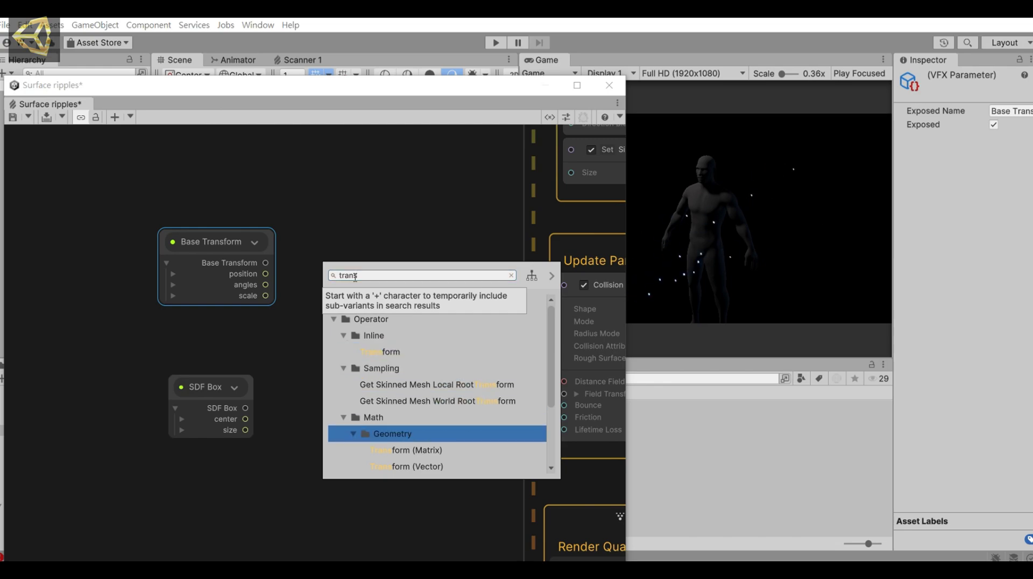
{"action": "key", "text": "Down"}
{"action": "key", "text": "Down"}
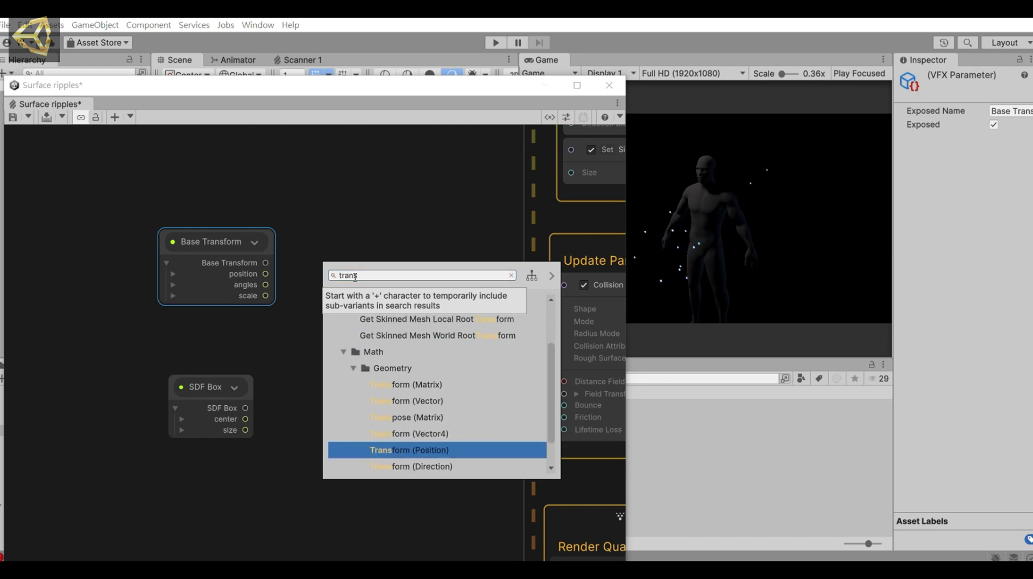
{"action": "key", "text": "Return"}
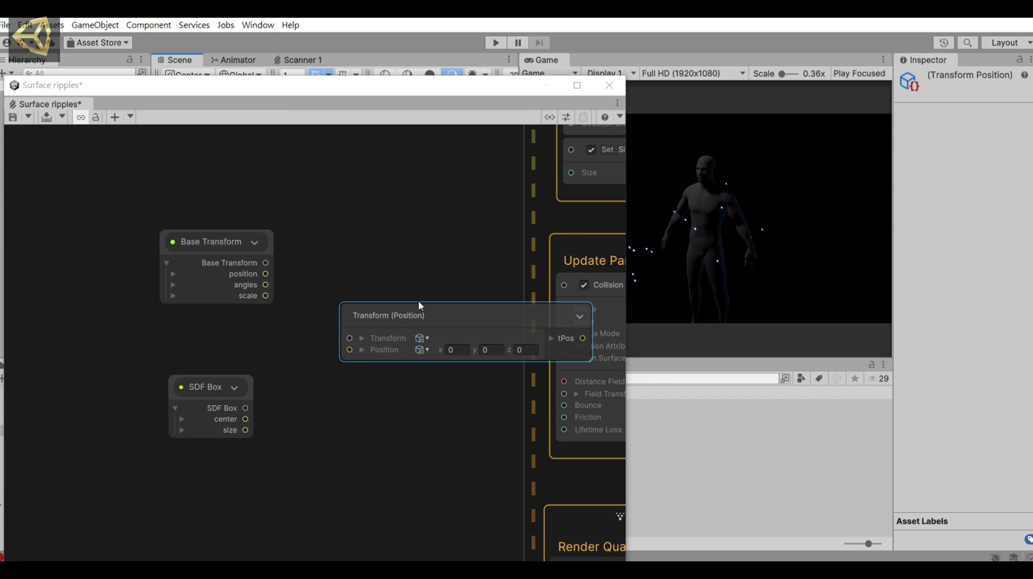
{"action": "left_click_drag", "start_coordinate": [418, 301], "coordinate": [349, 230]}
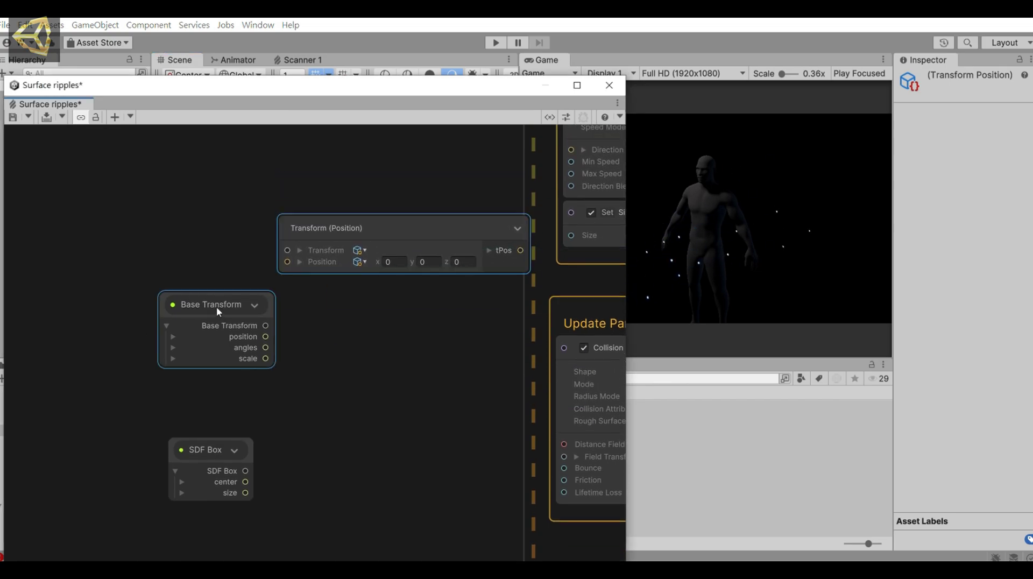
Move the Base Transform node away from the Transform (Position) node and expand the latter's Transform input
{"action": "left_click_drag", "start_coordinate": [216, 305], "coordinate": [138, 279]}
{"action": "left_click", "coordinate": [299, 250]}
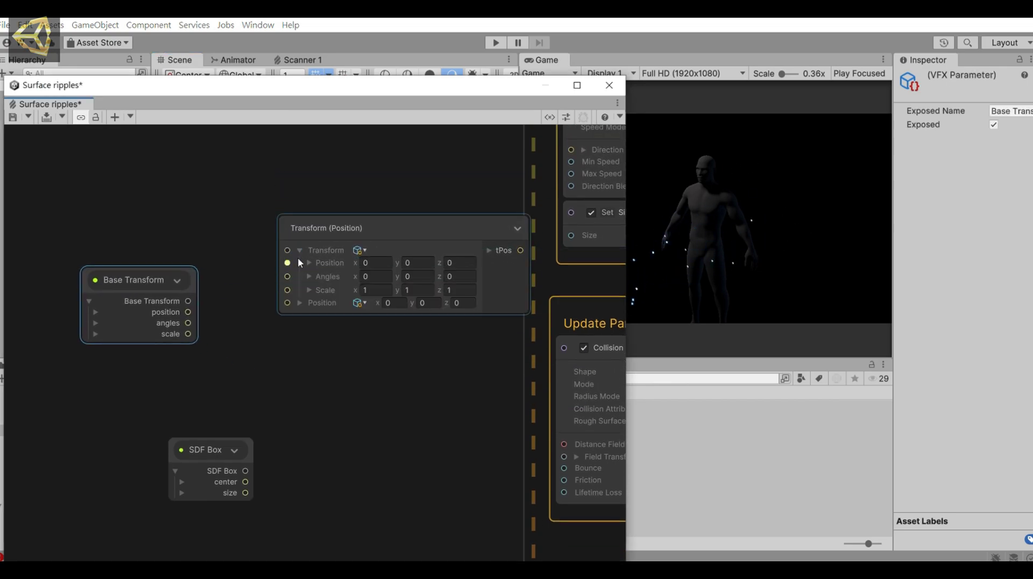
{"action": "left_click", "coordinate": [305, 364]}
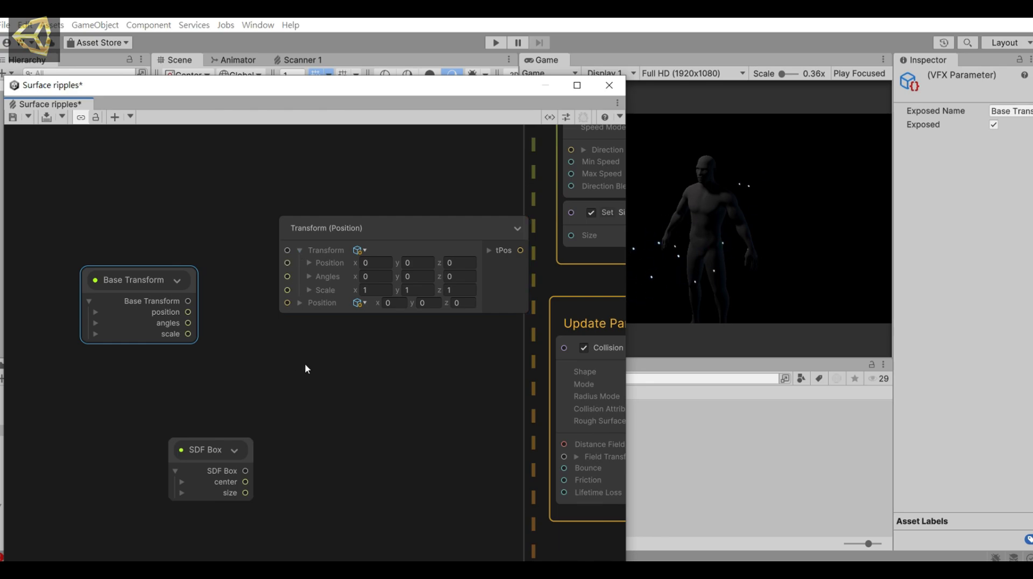
Add an inline Vector3 node below Transform (Position) and move the SDF Box node under Base Transform
{"action": "right_click", "coordinate": [311, 352]}
{"action": "left_click", "coordinate": [326, 358]}
{"action": "type", "text": "vect"}
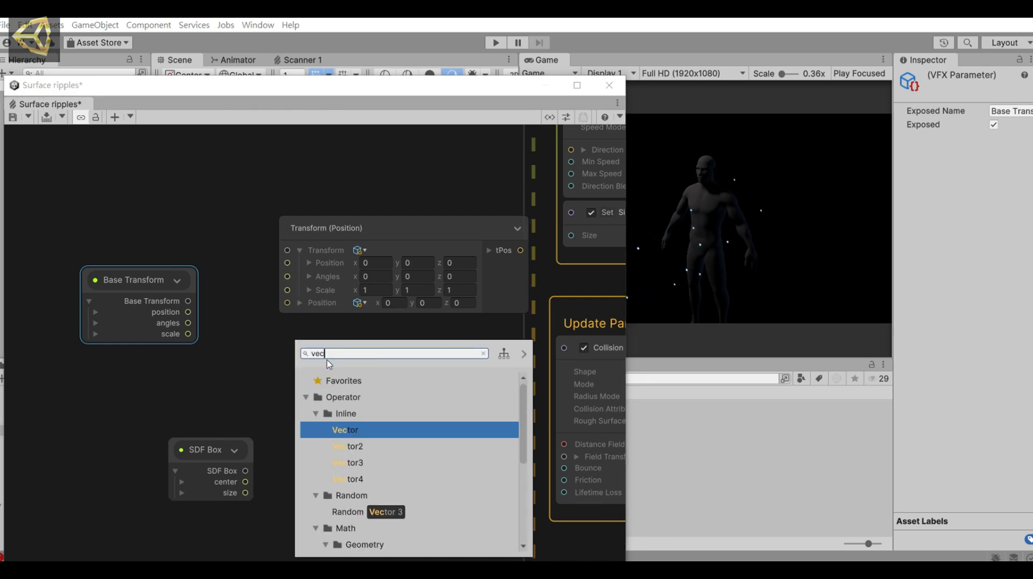
{"action": "left_click", "coordinate": [374, 464]}
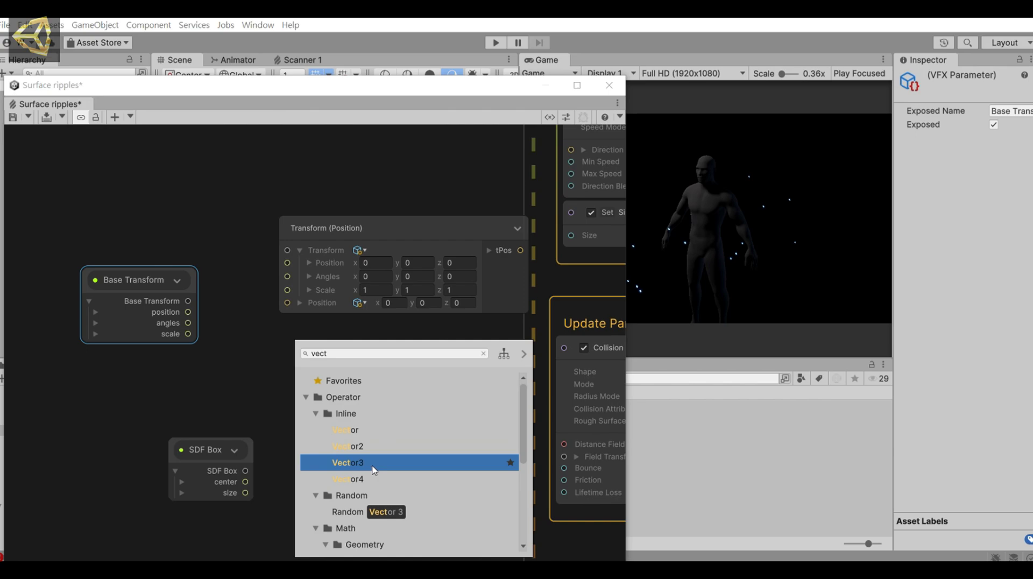
{"action": "left_click", "coordinate": [398, 467]}
{"action": "left_click_drag", "start_coordinate": [207, 449], "coordinate": [144, 418]}
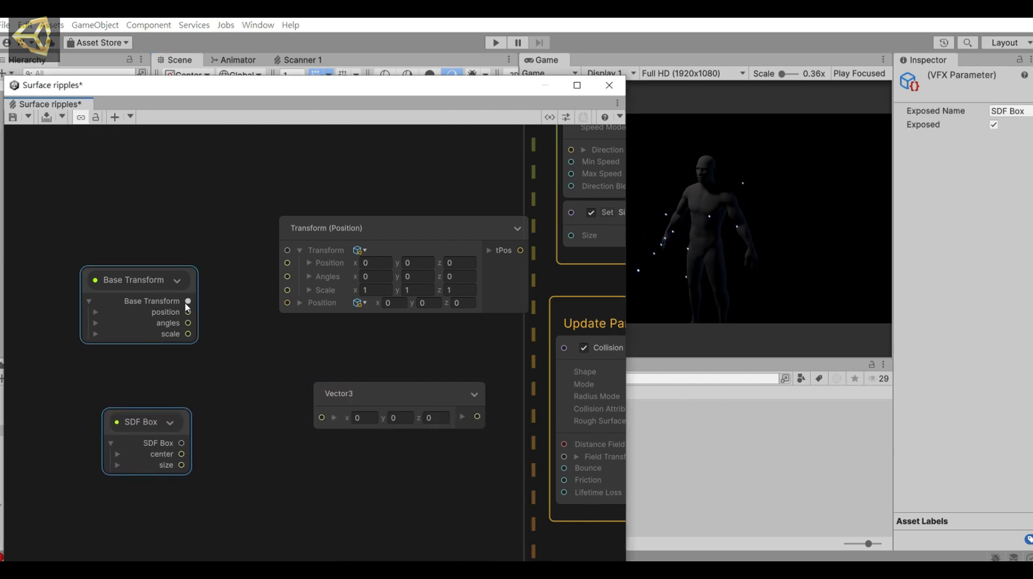
Connect Base Transform to the Transform input and the SDF Box center to the Position input of Transform (Position)
{"action": "left_click_drag", "start_coordinate": [188, 301], "coordinate": [287, 252]}
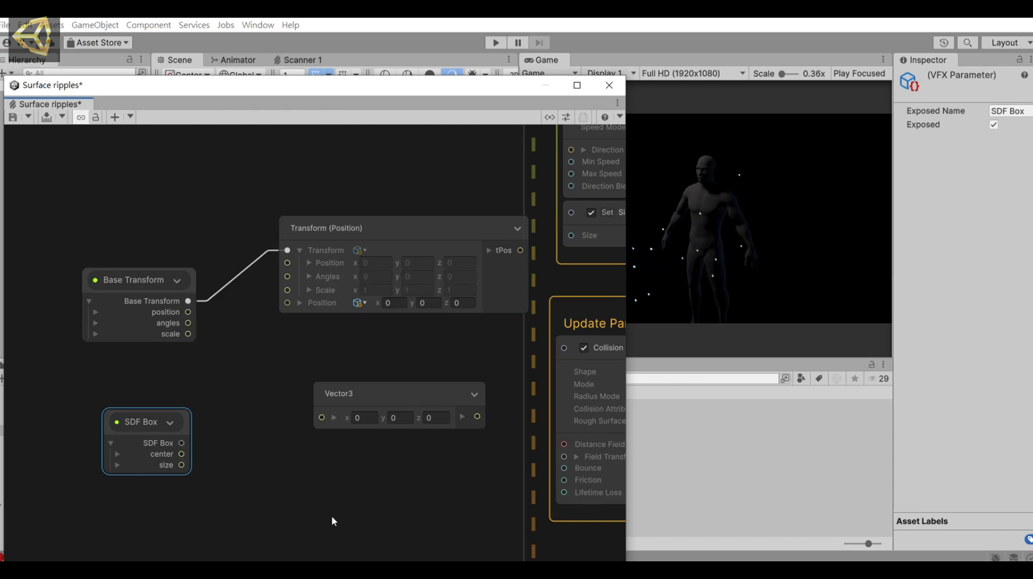
{"action": "left_click", "coordinate": [118, 455]}
{"action": "left_click", "coordinate": [117, 454]}
{"action": "left_click_drag", "start_coordinate": [184, 454], "coordinate": [290, 309]}
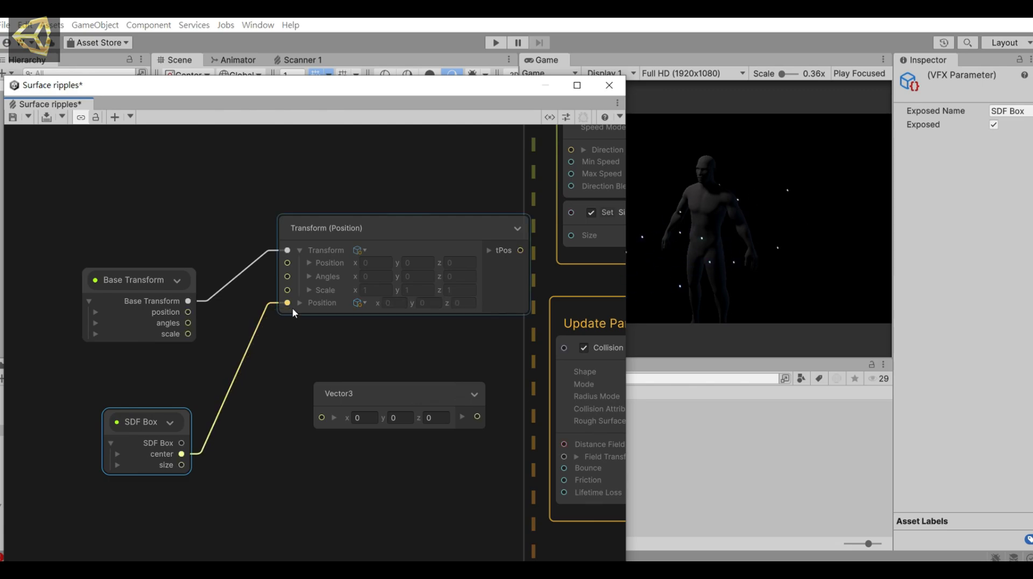
Add a Multiply operator node and arrange it and the Vector3 node beneath Transform (Position)
{"action": "middle_click_drag", "start_coordinate": [373, 502], "coordinate": [356, 425]}
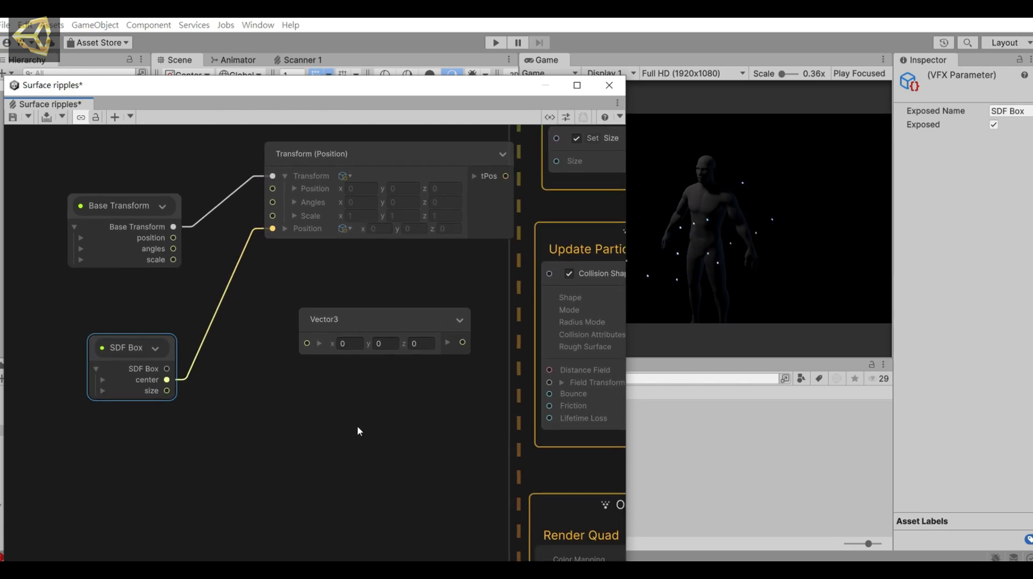
{"action": "right_click", "coordinate": [311, 403]}
{"action": "left_click", "coordinate": [329, 407]}
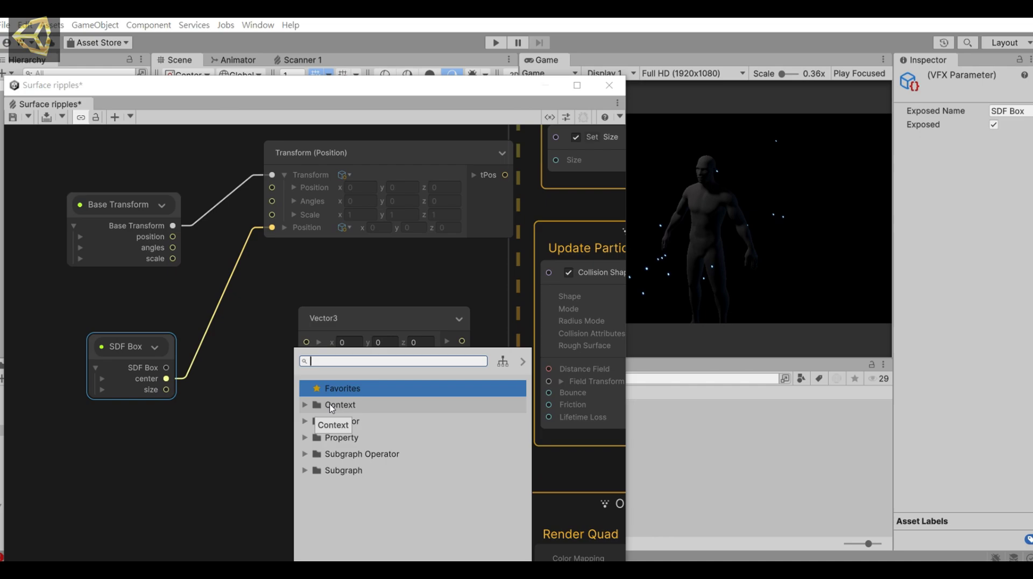
{"action": "type", "text": "mut"}
{"action": "key", "text": "BackSpace"}
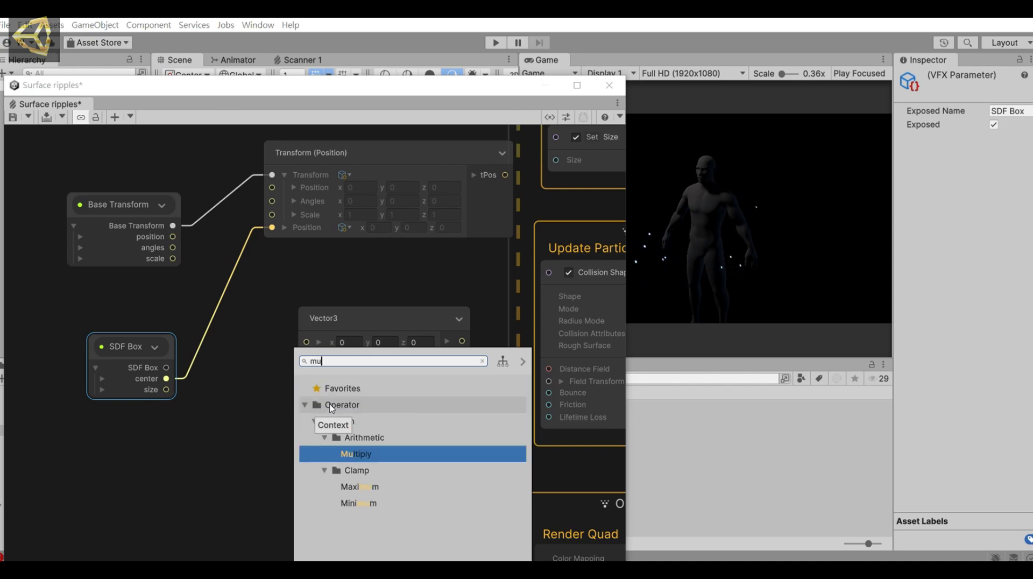
{"action": "type", "text": "l"}
{"action": "key", "text": "Return"}
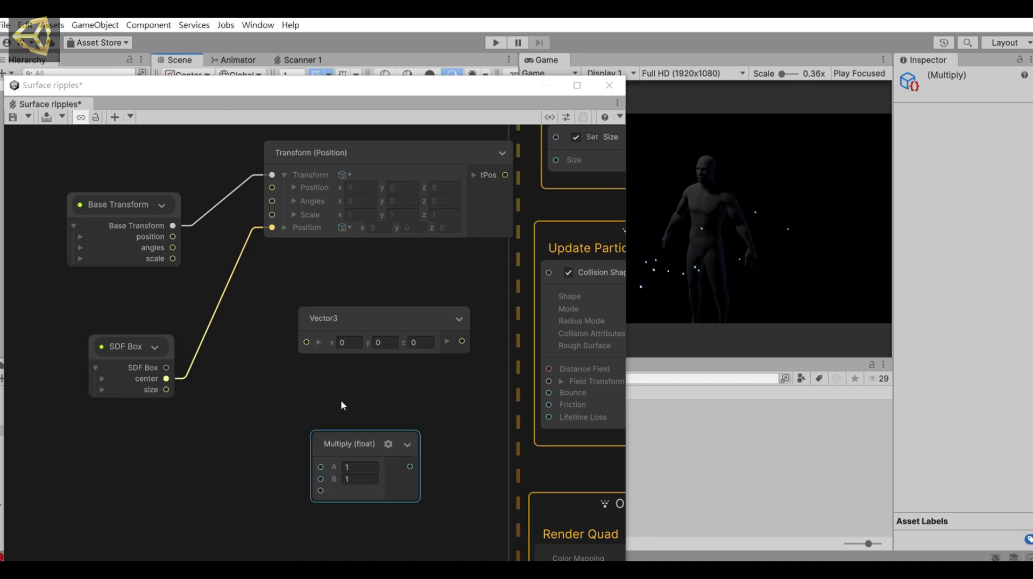
{"action": "left_click_drag", "start_coordinate": [326, 437], "coordinate": [262, 395]}
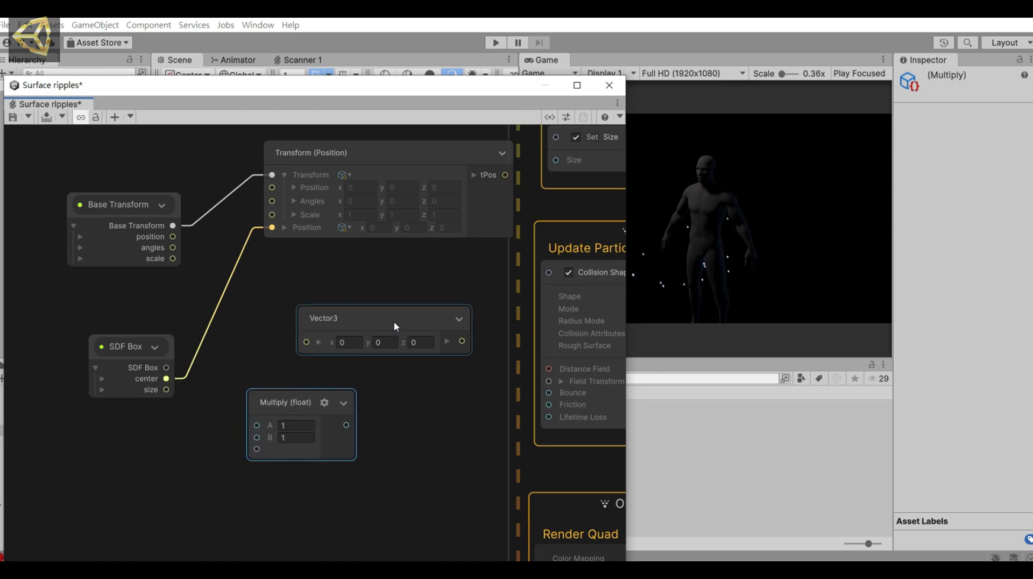
{"action": "left_click_drag", "start_coordinate": [395, 326], "coordinate": [351, 301]}
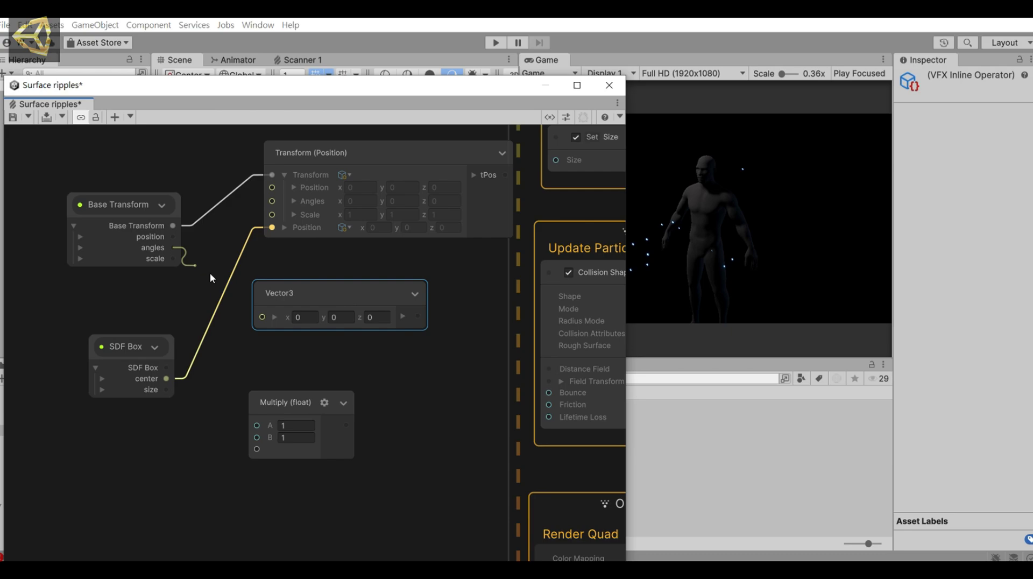
Connect the Base Transform angles to Vector3, and its scale and the SDF Box size to Multiply inputs A and B
{"action": "left_click_drag", "start_coordinate": [210, 278], "coordinate": [262, 317]}
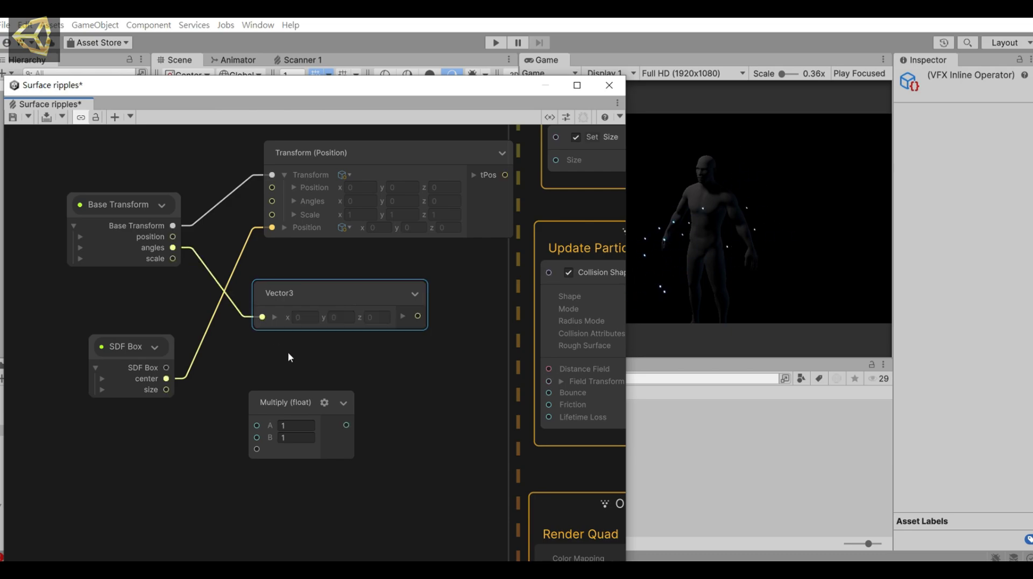
{"action": "left_click_drag", "start_coordinate": [173, 259], "coordinate": [256, 426]}
{"action": "left_click_drag", "start_coordinate": [166, 390], "coordinate": [260, 440]}
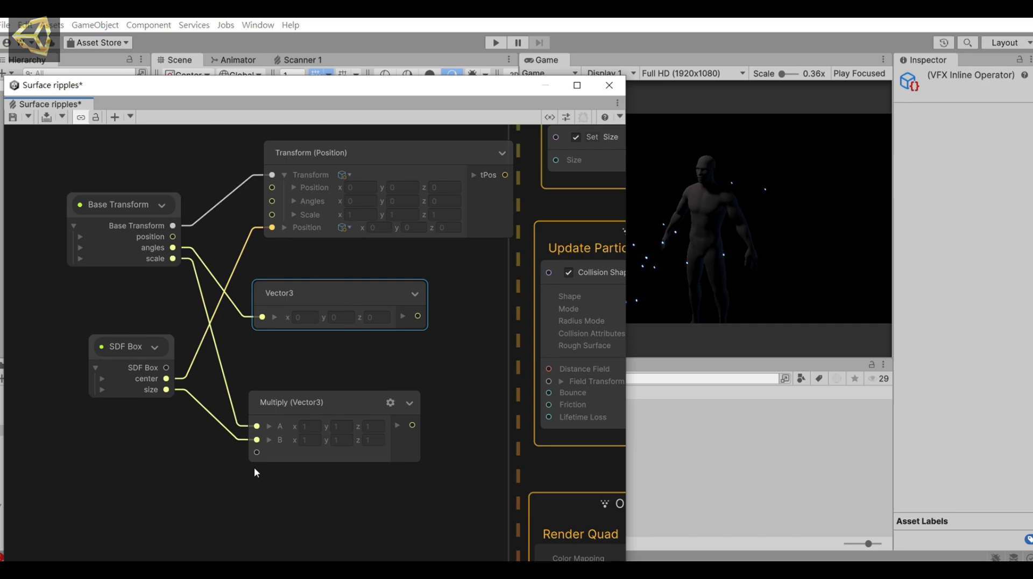
Expand the collision block's Field Transform and connect tPos to Center, Vector3 to Angles and the Multiply output to Size
{"action": "middle_click_drag", "start_coordinate": [499, 456], "coordinate": [298, 421]}
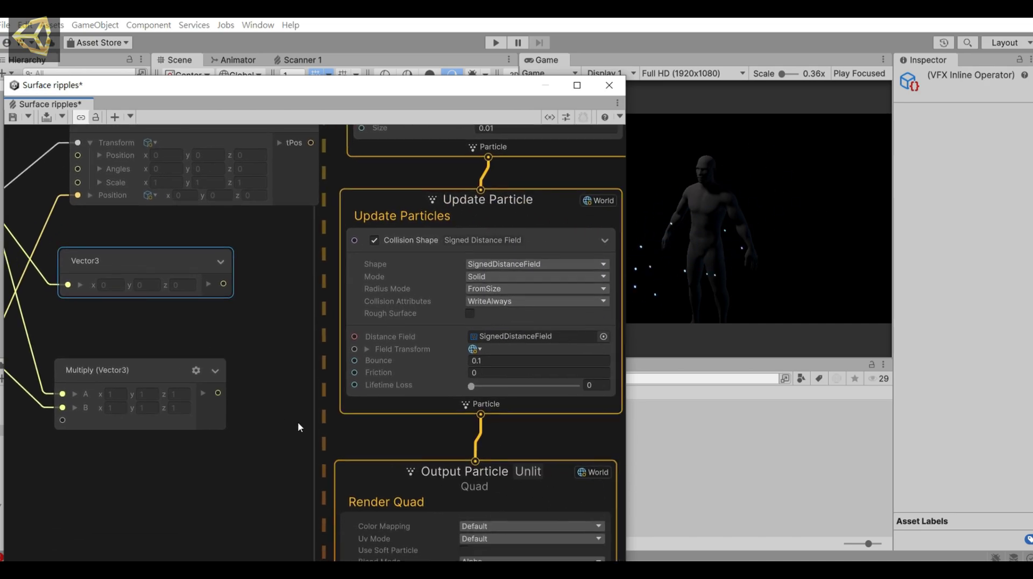
{"action": "left_click", "coordinate": [366, 350]}
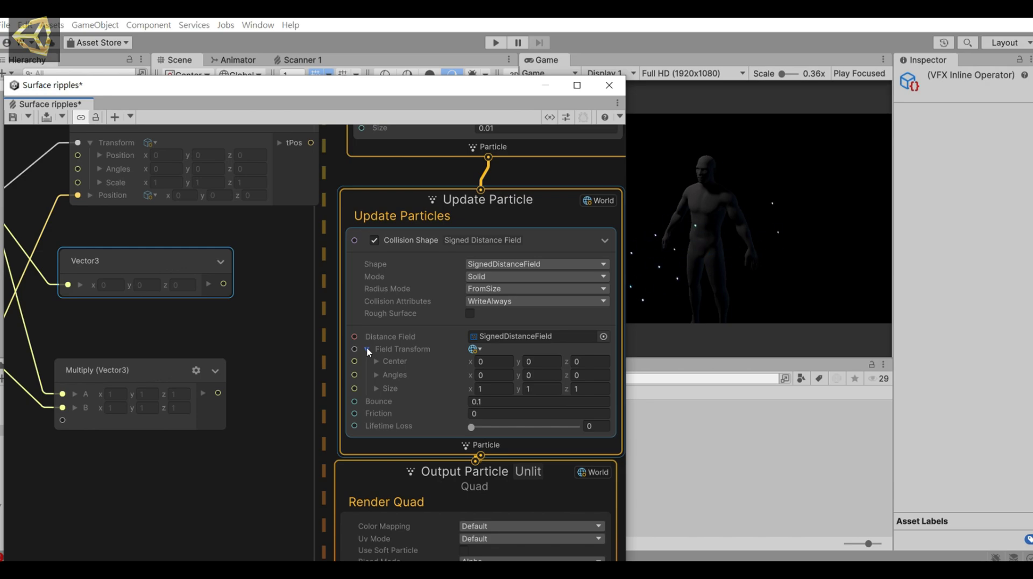
{"action": "middle_click_drag", "start_coordinate": [286, 277], "coordinate": [272, 330]}
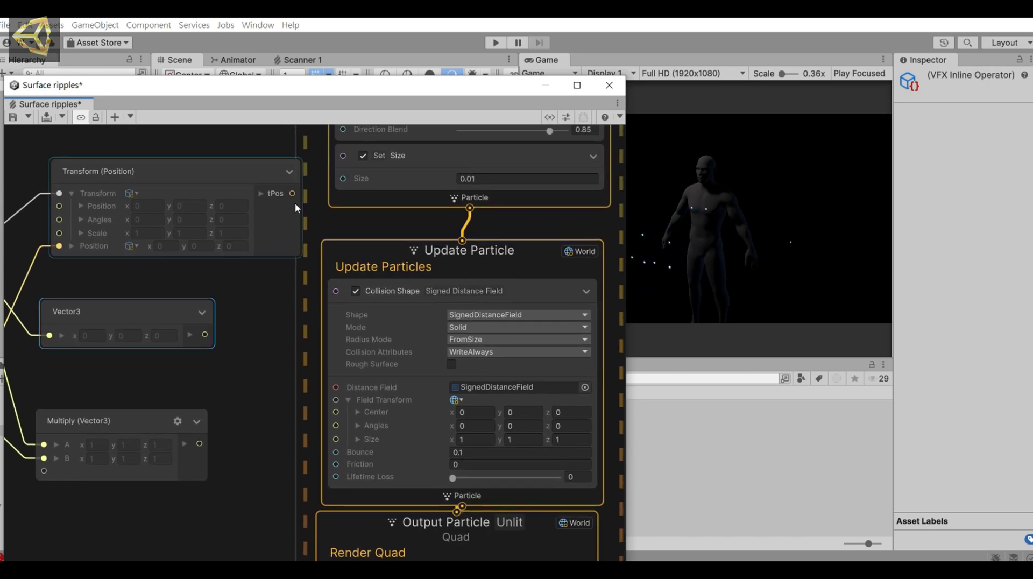
{"action": "left_click_drag", "start_coordinate": [293, 194], "coordinate": [337, 412]}
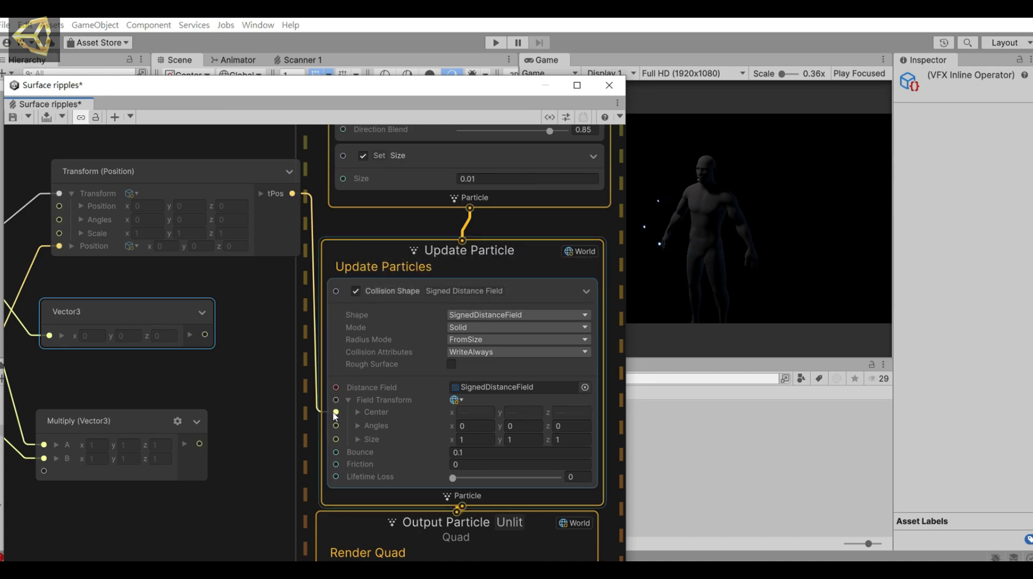
{"action": "left_click_drag", "start_coordinate": [205, 337], "coordinate": [334, 426]}
{"action": "left_click_drag", "start_coordinate": [200, 444], "coordinate": [335, 439]}
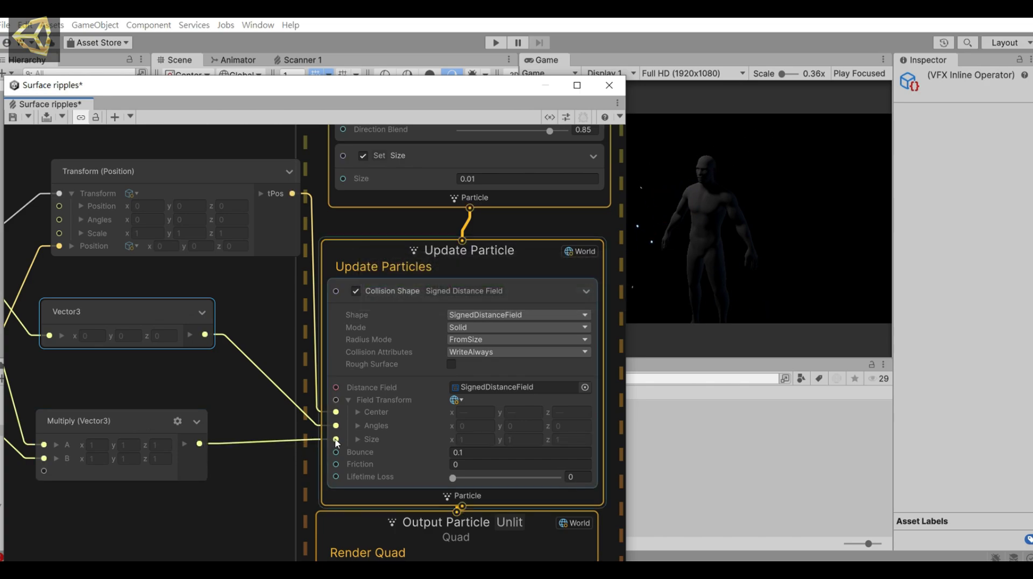
Try a Lifetime Loss of 1 in the Collision Shape block, and reduce it to 0.026
{"action": "left_click_drag", "start_coordinate": [453, 477], "coordinate": [578, 480]}
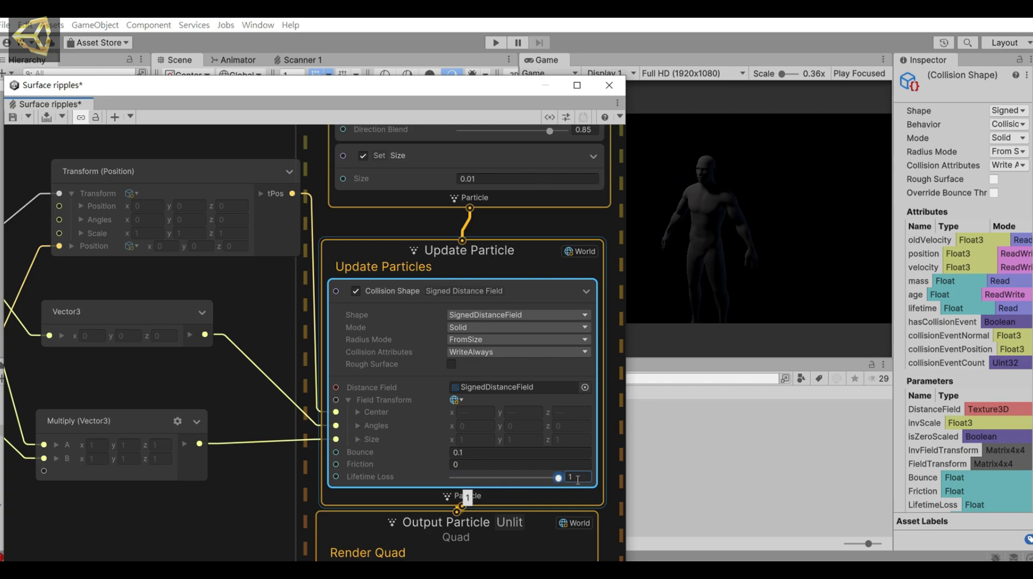
{"action": "middle_click_drag", "start_coordinate": [577, 480], "coordinate": [445, 417]}
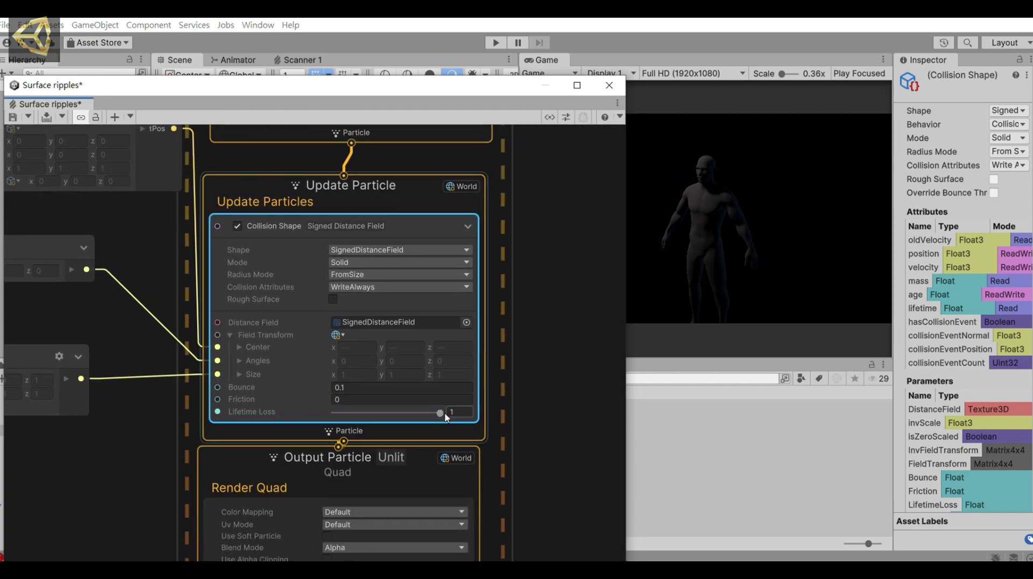
{"action": "left_click_drag", "start_coordinate": [445, 417], "coordinate": [336, 413]}
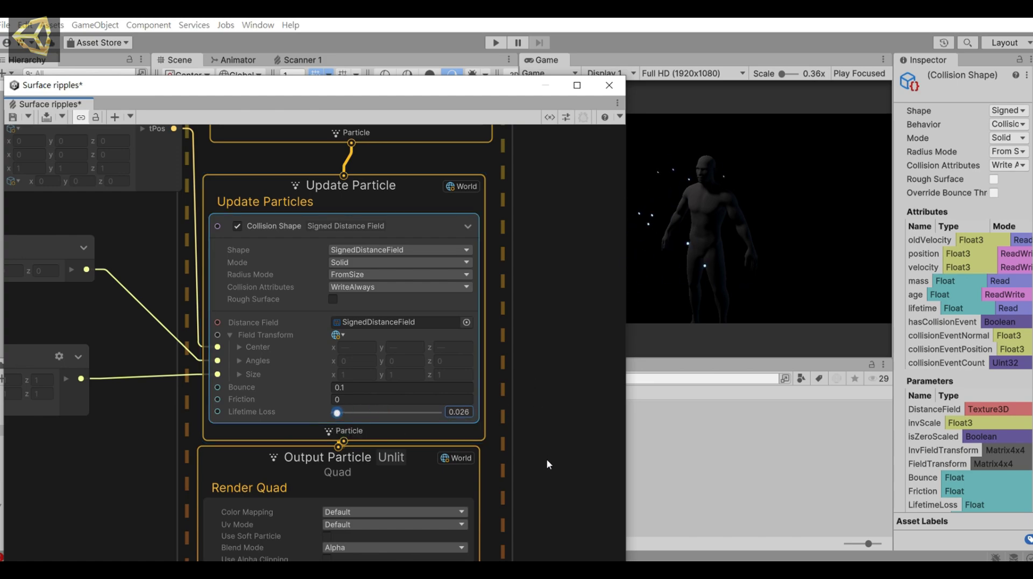
Move the Output Particle Unlit context further below Update Particle and set its Blend Mode to Additive
{"action": "middle_click_drag", "start_coordinate": [538, 500], "coordinate": [538, 350]}
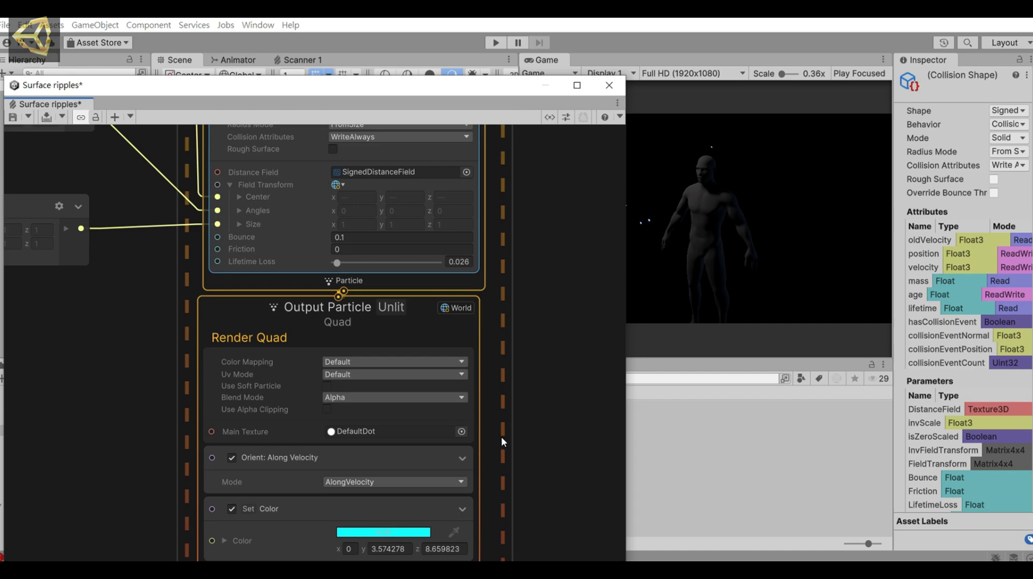
{"action": "middle_click_drag", "start_coordinate": [502, 437], "coordinate": [487, 373]}
{"action": "scroll", "coordinate": [488, 373], "scroll_direction": "down", "scroll_amount": 1}
{"action": "left_click_drag", "start_coordinate": [420, 270], "coordinate": [414, 312]}
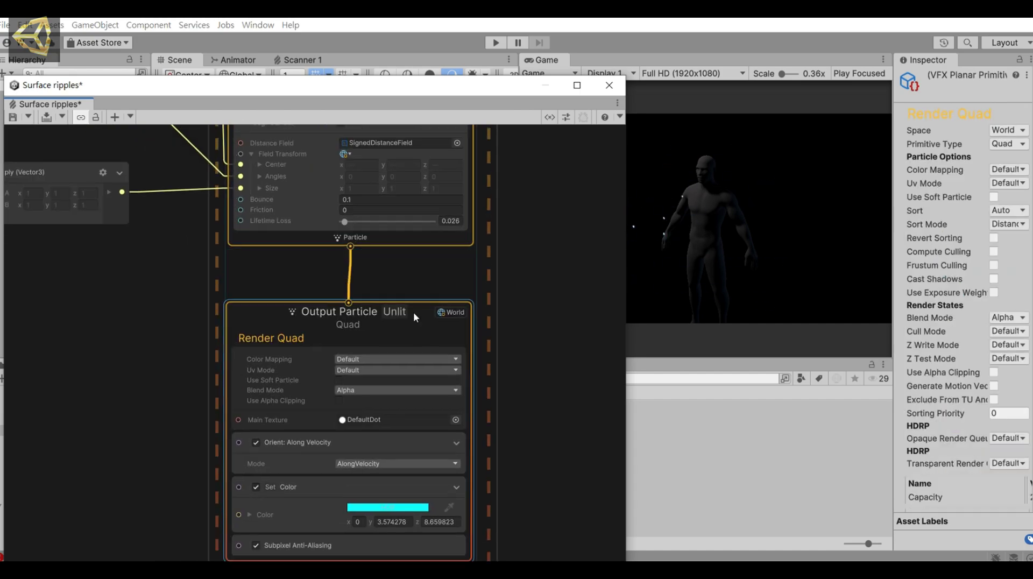
{"action": "left_click", "coordinate": [369, 392]}
{"action": "left_click", "coordinate": [366, 405]}
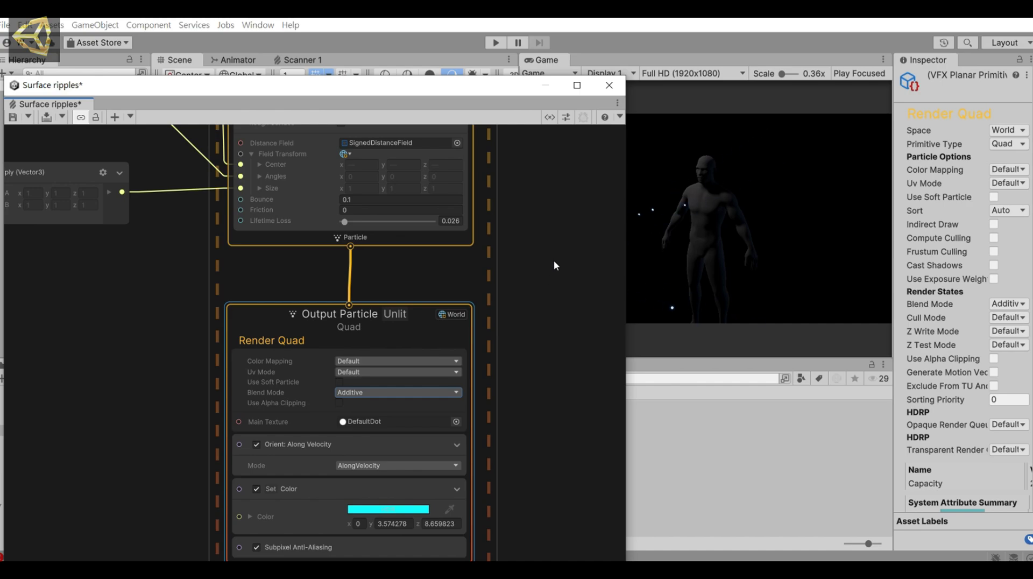
Add a Trigger Event On Collide block below the Collision Shape block in the Update Particle context
{"action": "middle_click_drag", "start_coordinate": [554, 257], "coordinate": [561, 575]}
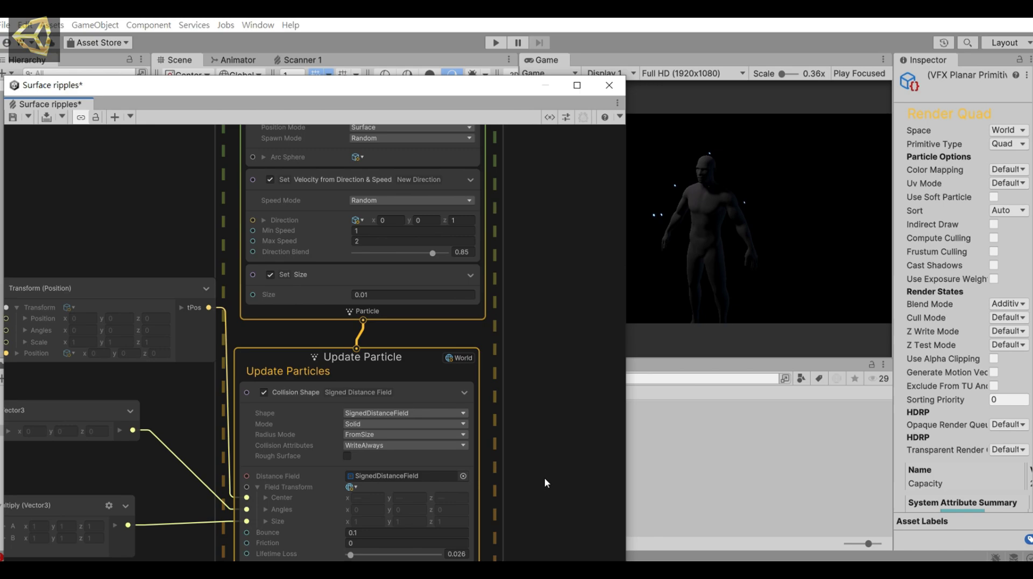
{"action": "scroll", "coordinate": [544, 477], "scroll_direction": "up", "scroll_amount": 10}
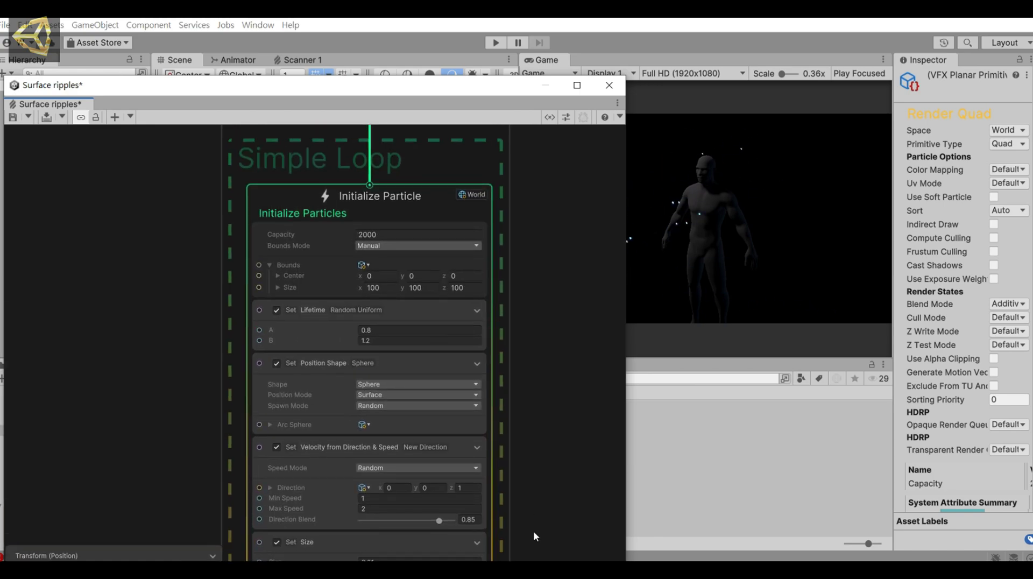
{"action": "middle_click_drag", "start_coordinate": [534, 531], "coordinate": [538, 199]}
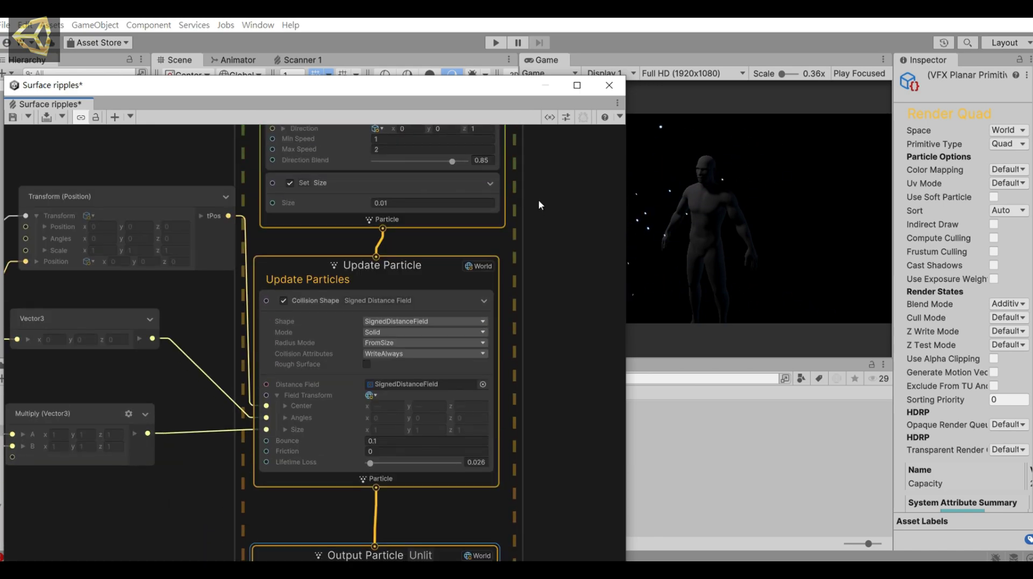
{"action": "scroll", "coordinate": [528, 309], "scroll_direction": "down", "scroll_amount": 8}
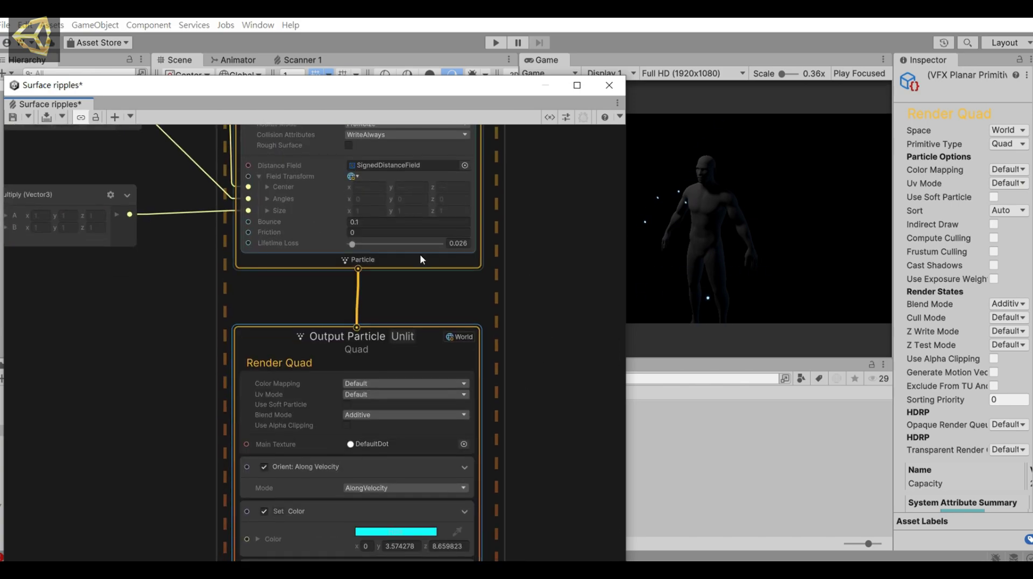
{"action": "right_click", "coordinate": [420, 256]}
{"action": "left_click", "coordinate": [414, 266]}
{"action": "type", "text": "t"}
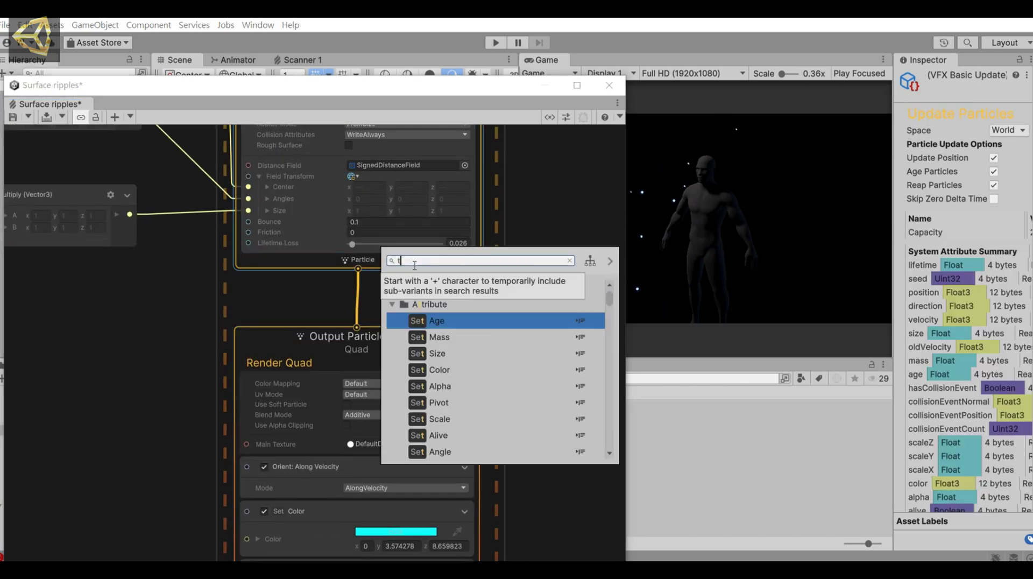
{"action": "type", "text": "rigg"}
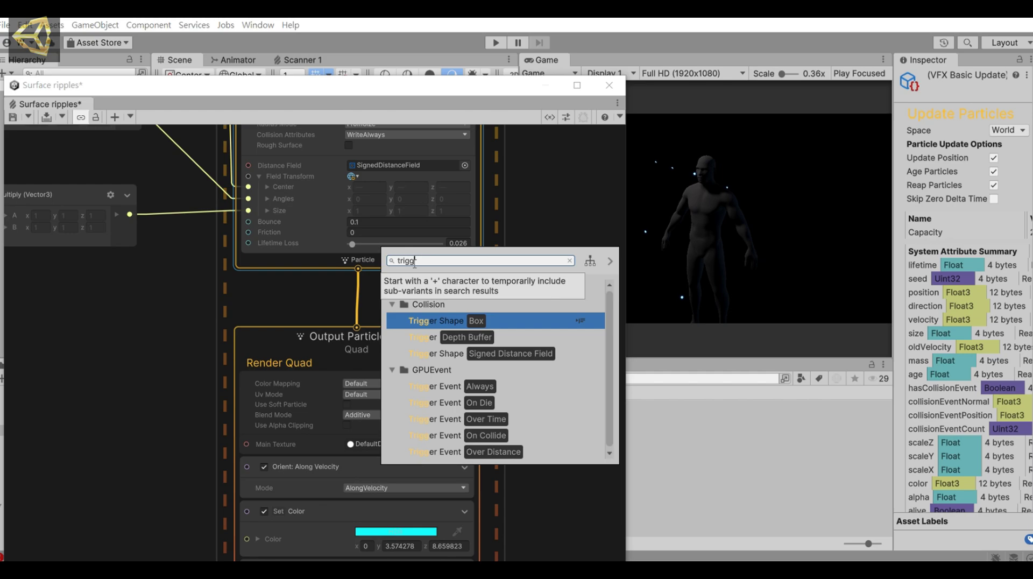
{"action": "type", "text": "er"}
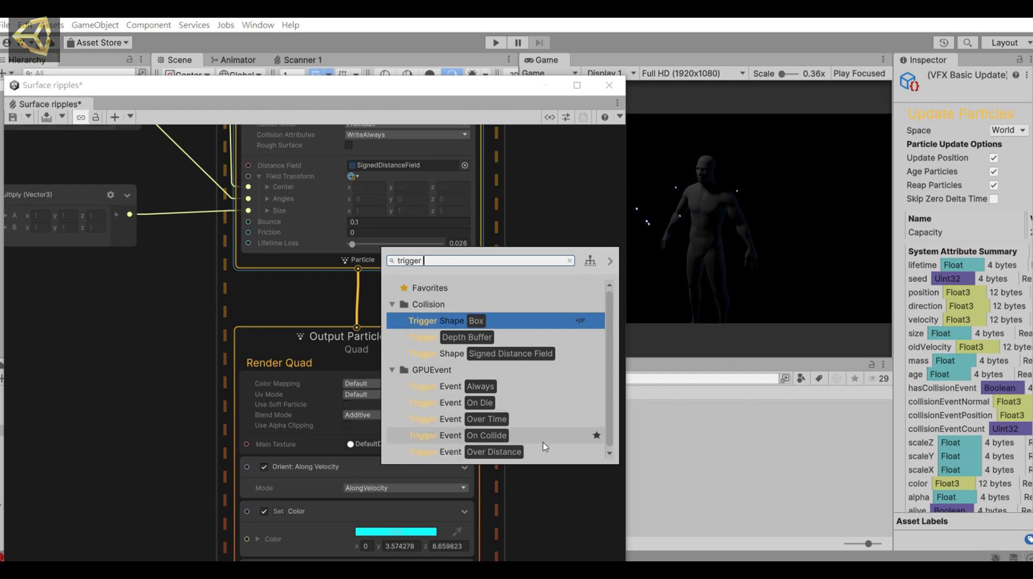
{"action": "left_click", "coordinate": [513, 433]}
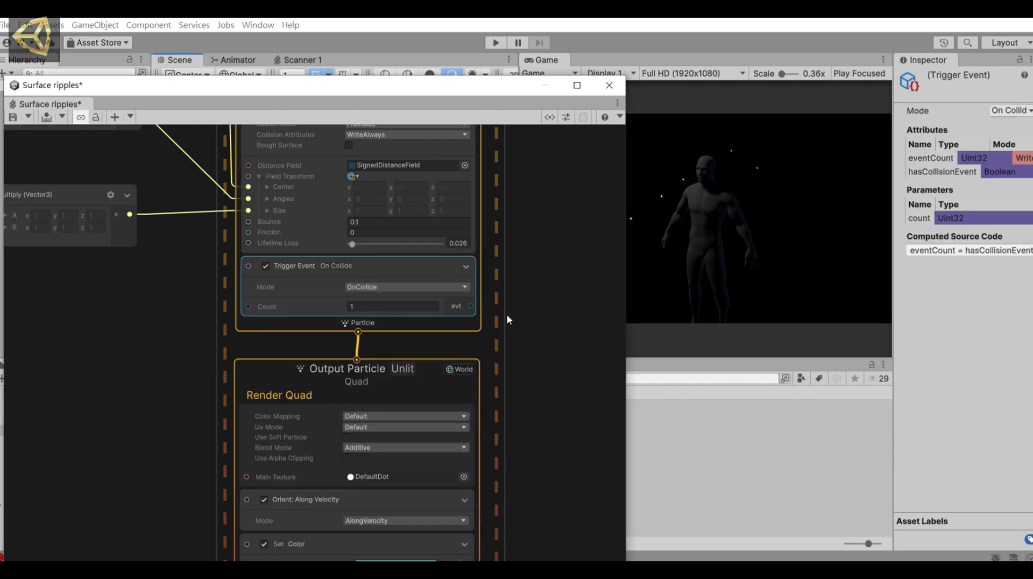
Create a GPU Event context connected to the evt output of the Trigger Event On Collide block
{"action": "middle_click_drag", "start_coordinate": [506, 315], "coordinate": [409, 299]}
{"action": "left_click_drag", "start_coordinate": [373, 292], "coordinate": [480, 225]}
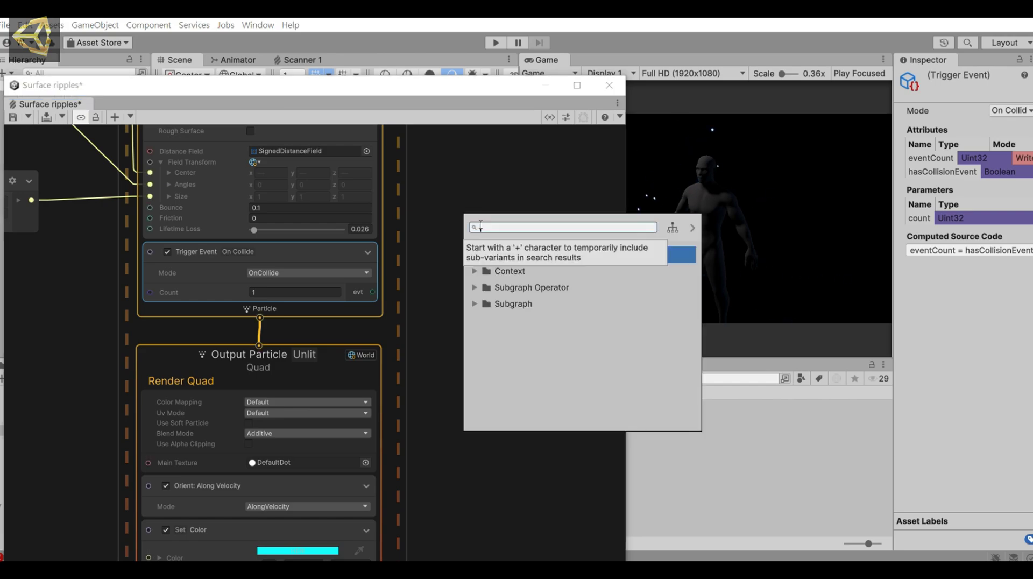
{"action": "type", "text": "gpu"}
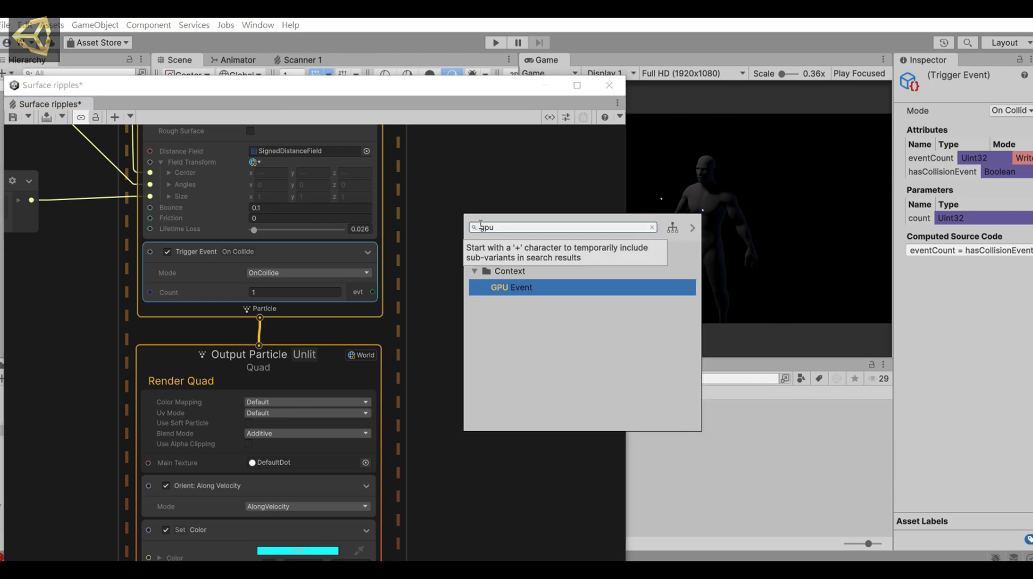
{"action": "left_click", "coordinate": [537, 285]}
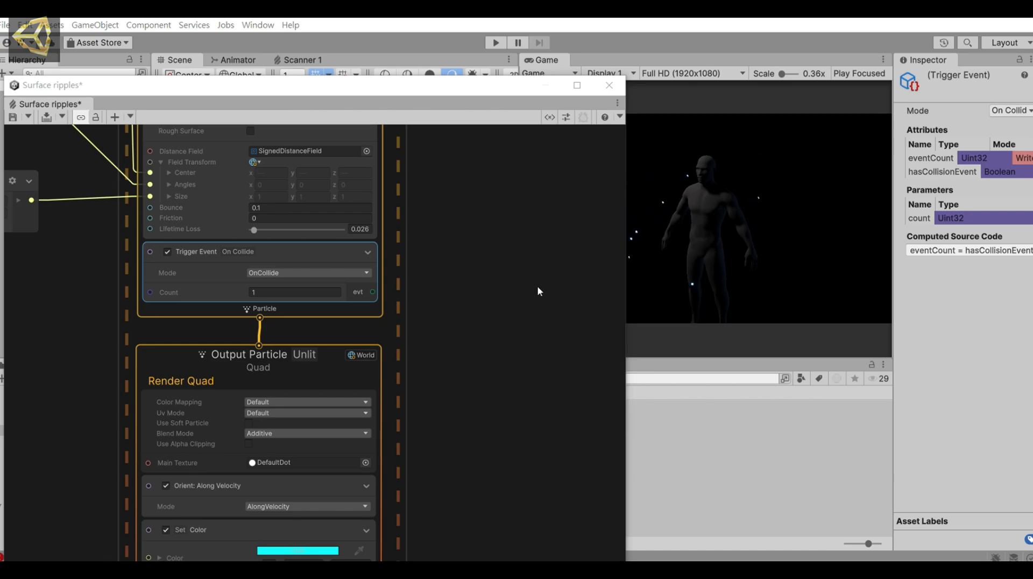
Create an Initialize Particle context from the GPUEvent's SpawnEvent output and align it directly beneath GPUEvent
{"action": "middle_click_drag", "start_coordinate": [573, 424], "coordinate": [456, 410]}
{"action": "left_click_drag", "start_coordinate": [474, 257], "coordinate": [474, 291]}
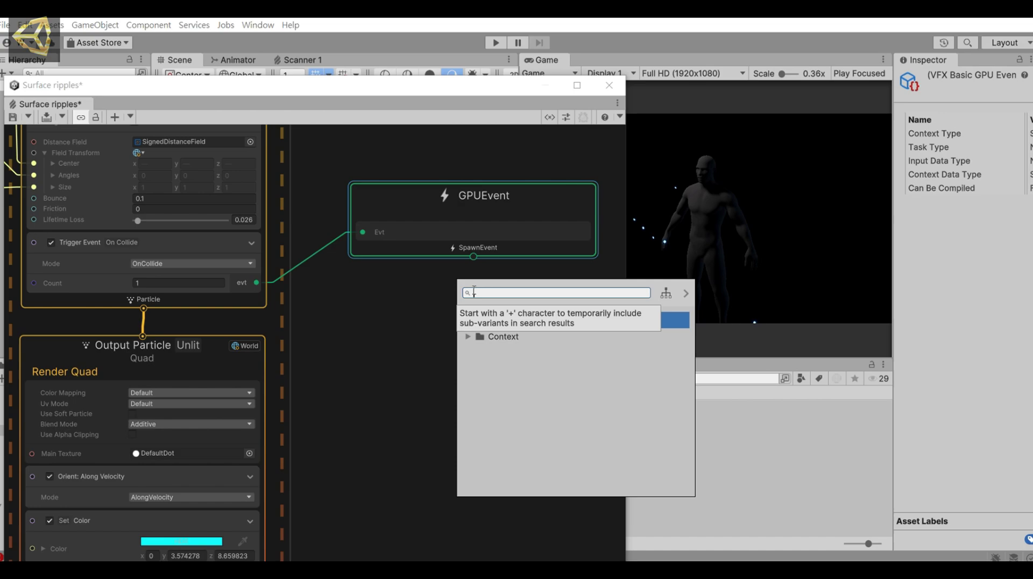
{"action": "type", "text": "in"}
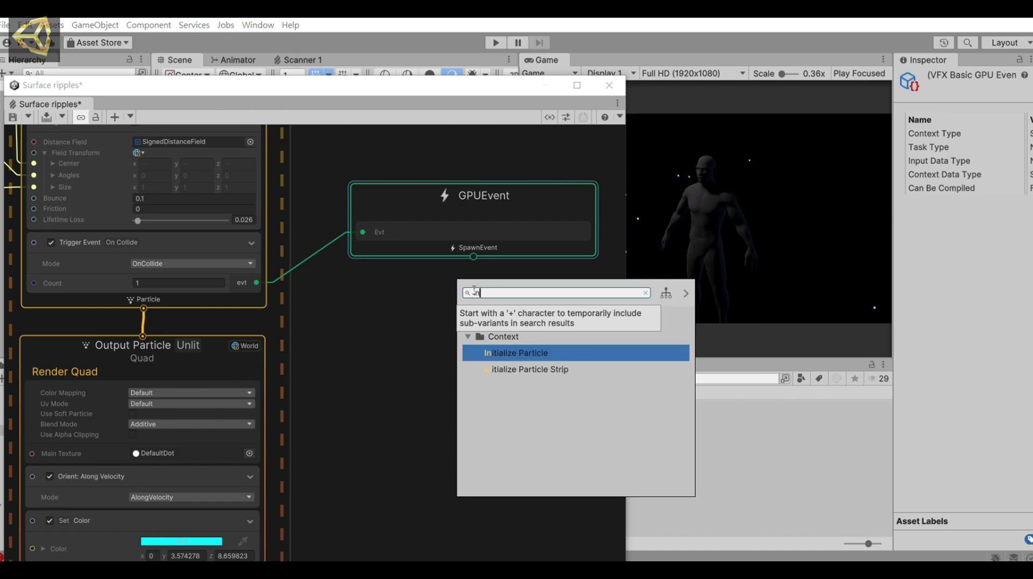
{"action": "key", "text": "Return"}
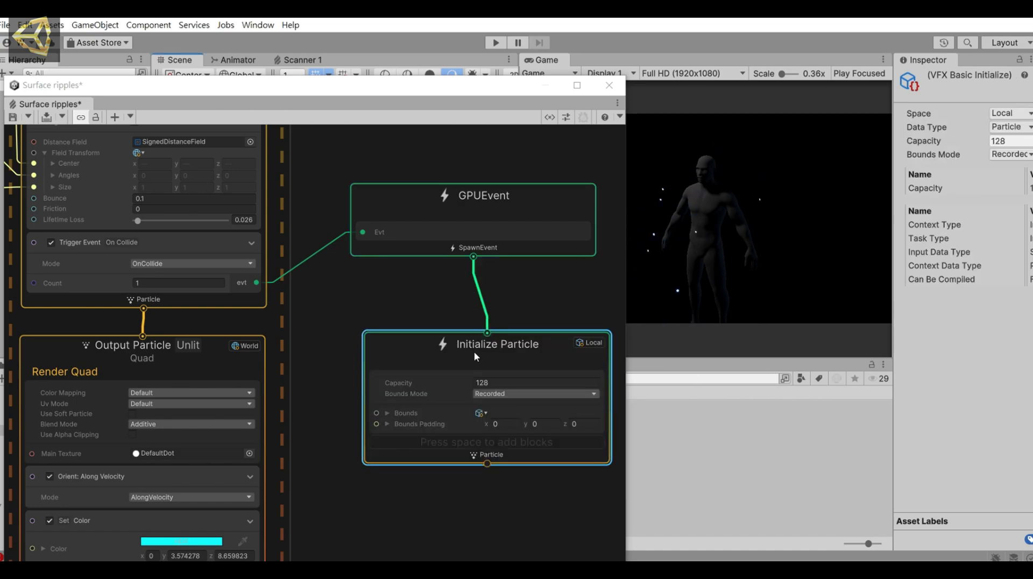
{"action": "key", "text": "space"}
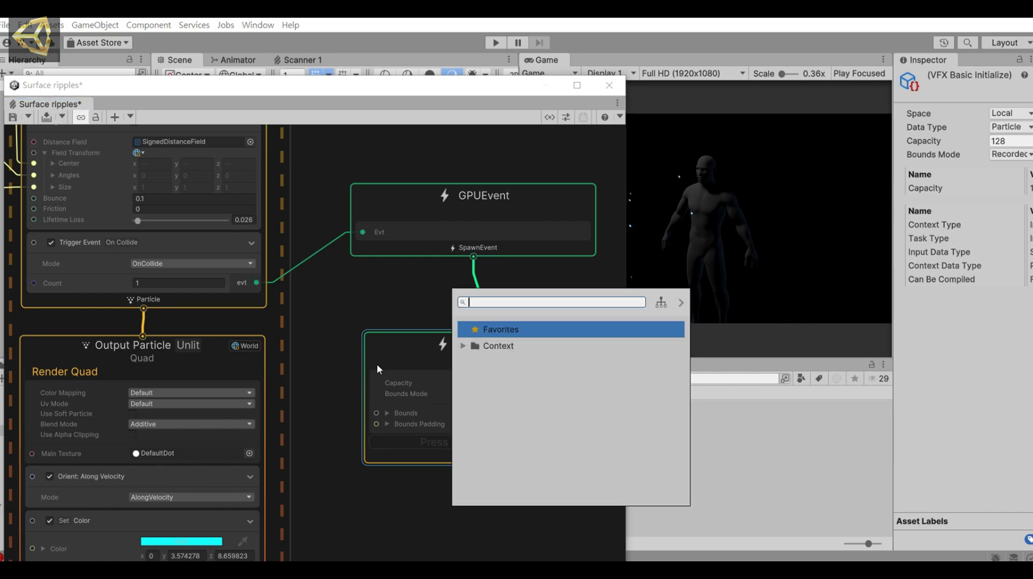
{"action": "key", "text": "Escape"}
{"action": "left_click_drag", "start_coordinate": [414, 350], "coordinate": [402, 305]}
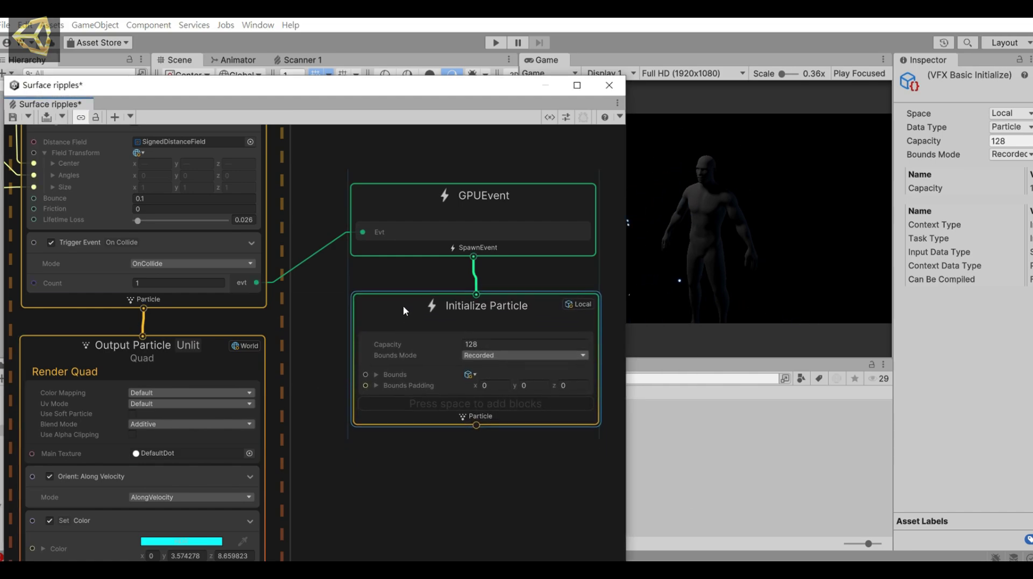
Set the new Initialize Particle context's Bounds Mode to Manual and its Capacity to 2000
{"action": "left_click", "coordinate": [476, 356]}
{"action": "left_click", "coordinate": [487, 380]}
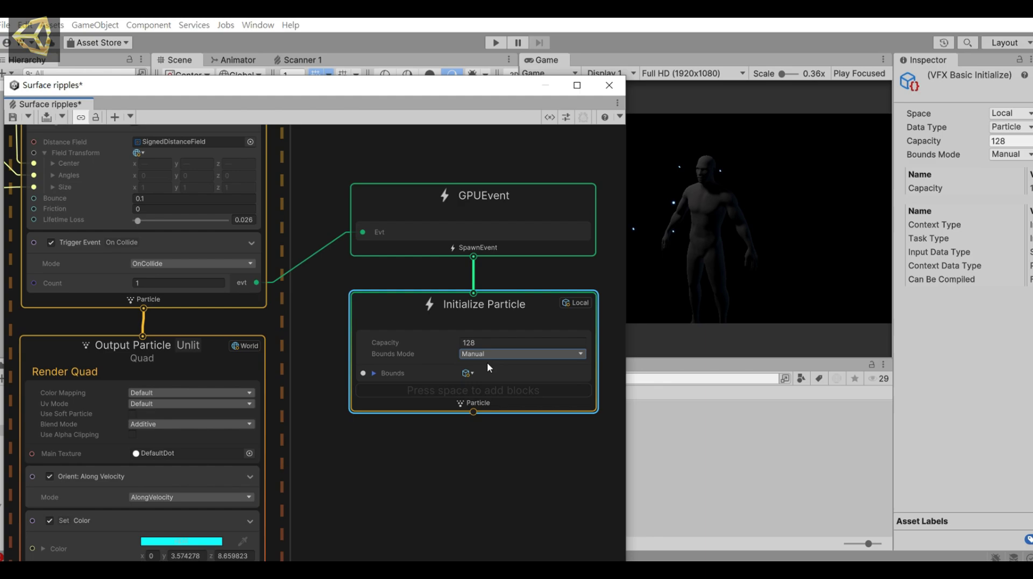
{"action": "left_click", "coordinate": [486, 342]}
{"action": "key", "text": "BackSpace"}
{"action": "key", "text": "BackSpace"}
{"action": "key", "text": "BackSpace"}
{"action": "type", "text": "2000"}
{"action": "left_click", "coordinate": [468, 469]}
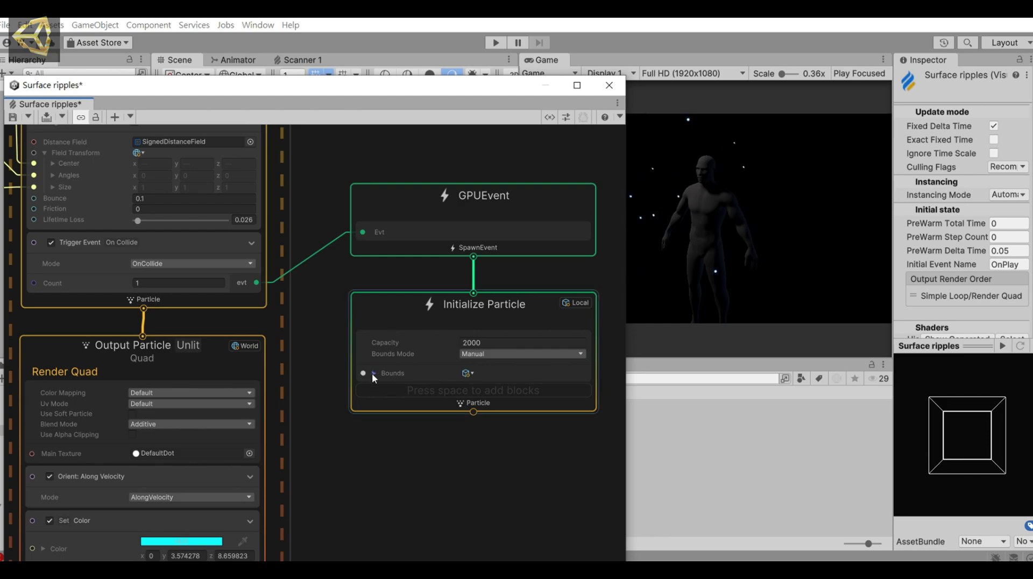
Add a Set Position block to the new Initialize Particle context and change its Source from Slot to Source
{"action": "right_click", "coordinate": [396, 394]}
{"action": "left_click", "coordinate": [405, 400]}
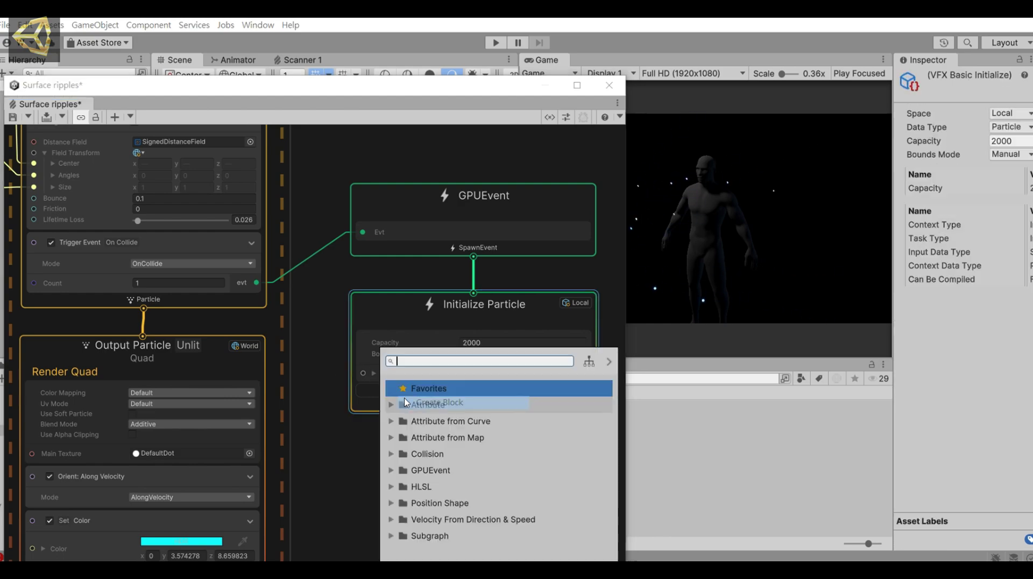
{"action": "type", "text": "set pos"}
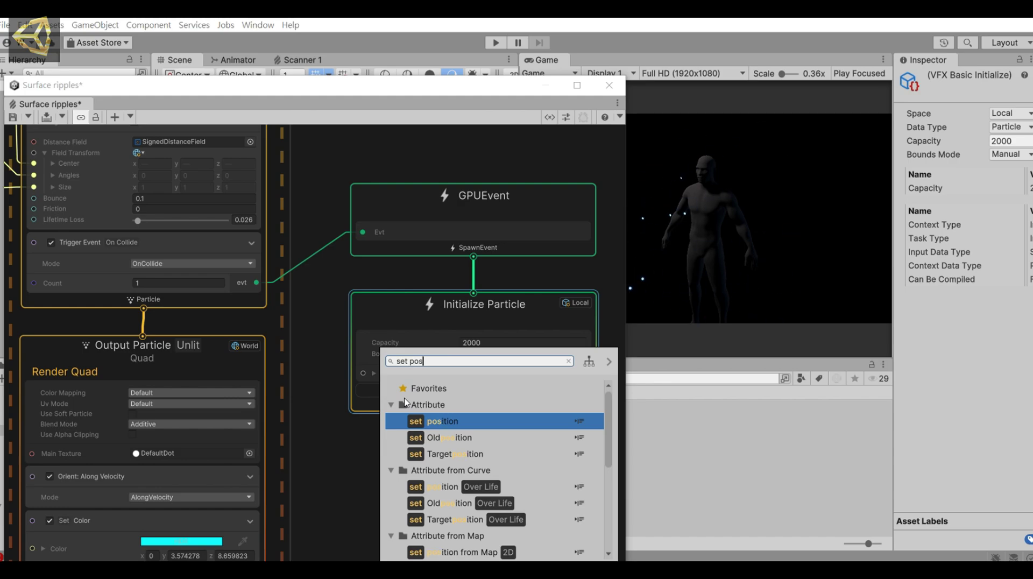
{"action": "key", "text": "Return"}
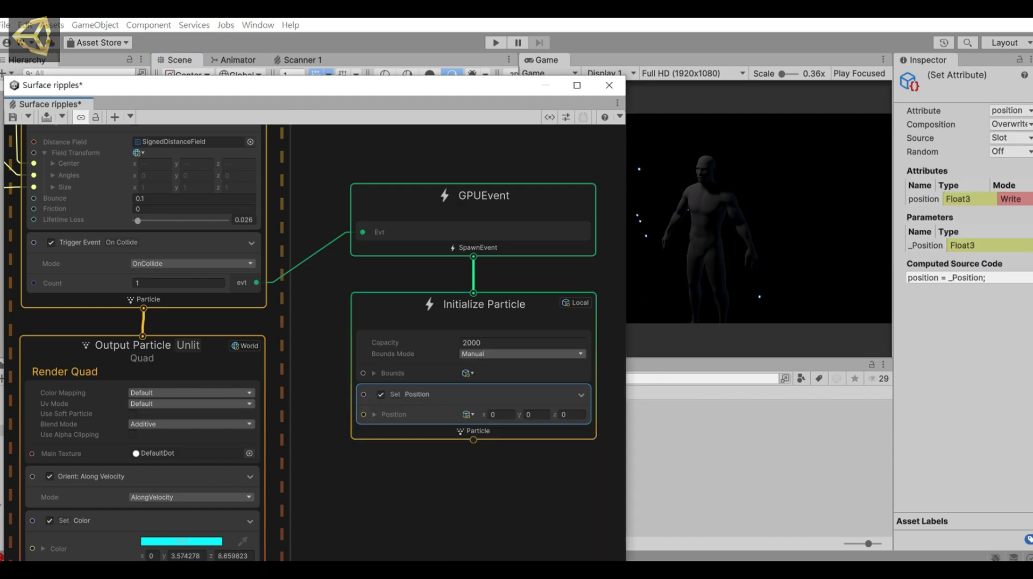
{"action": "left_click", "coordinate": [1012, 138]}
{"action": "left_click", "coordinate": [1008, 164]}
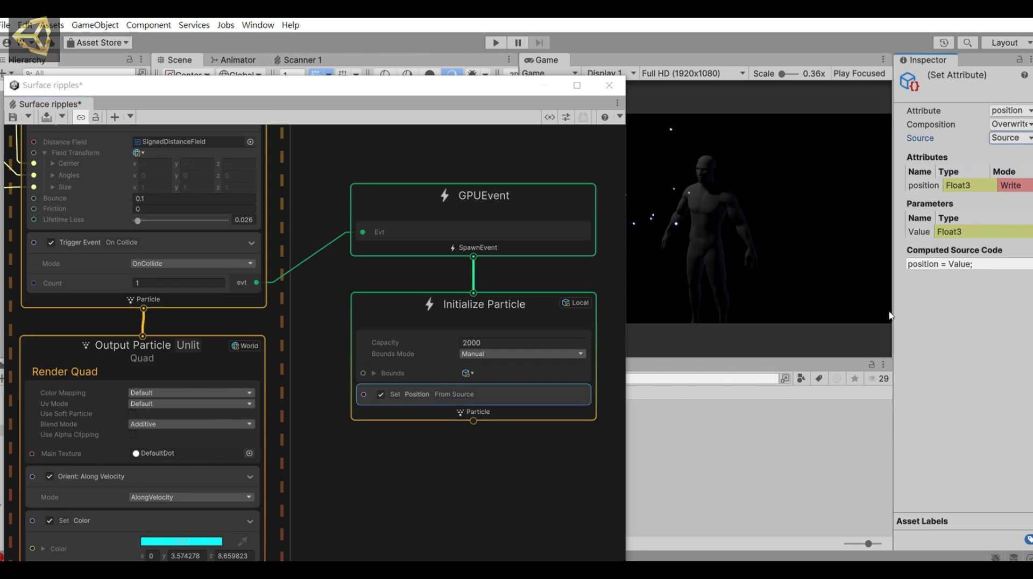
Add Set Lifetime and Set Size blocks to the Initialize Particle context under GPUEvent
{"action": "right_click", "coordinate": [512, 415]}
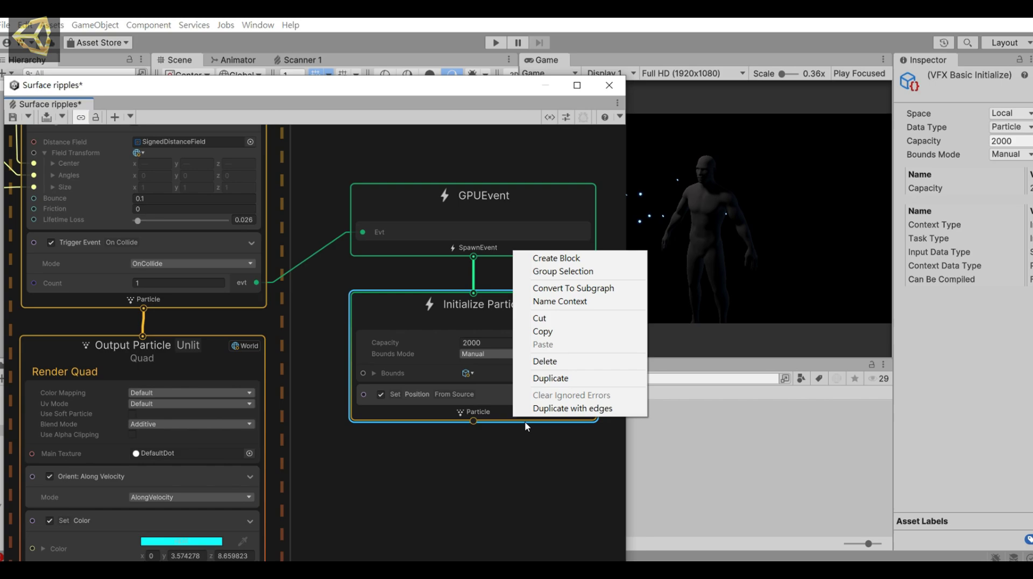
{"action": "left_click", "coordinate": [572, 257]}
{"action": "type", "text": "set life"}
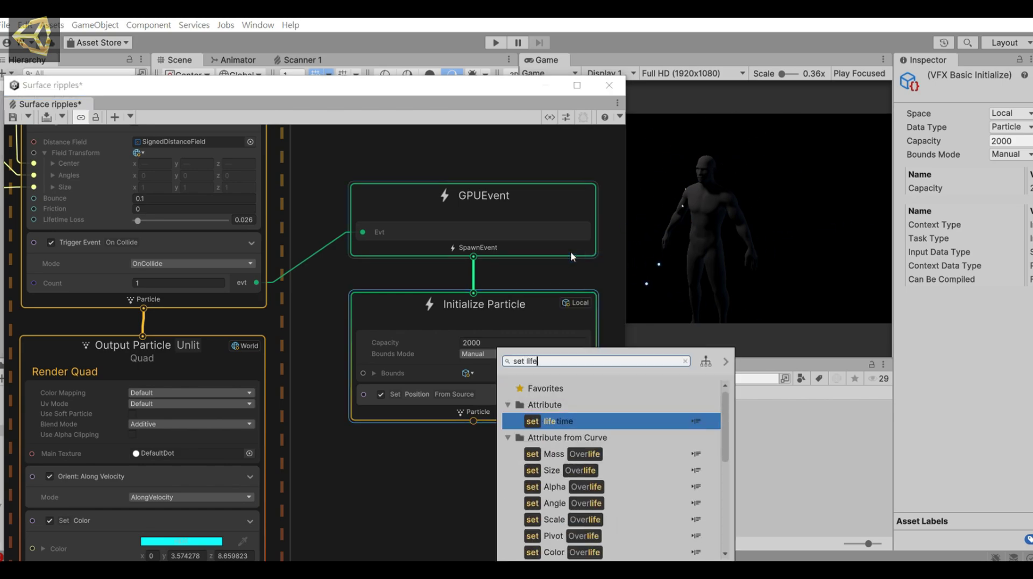
{"action": "key", "text": "Return"}
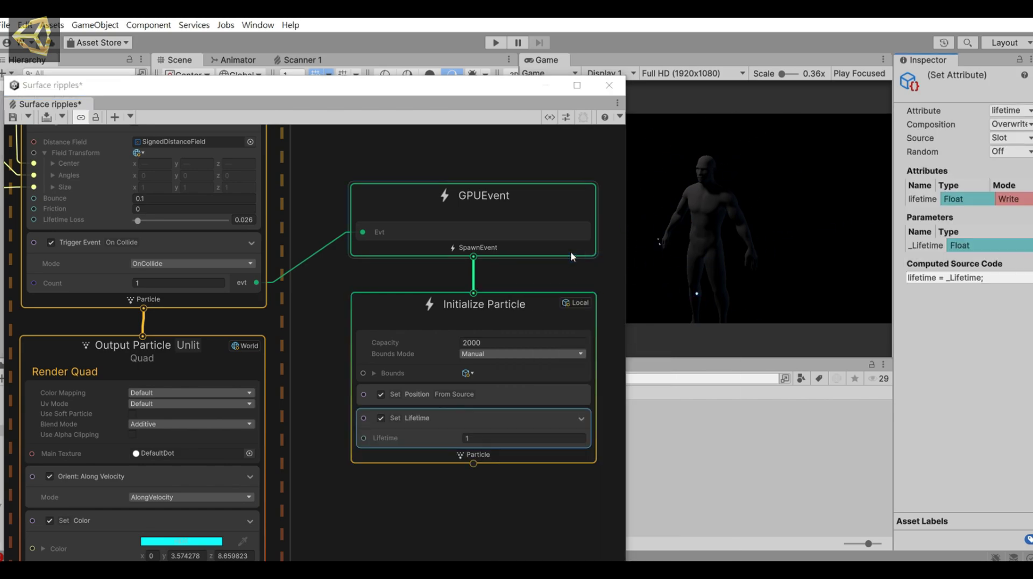
{"action": "right_click", "coordinate": [551, 295]}
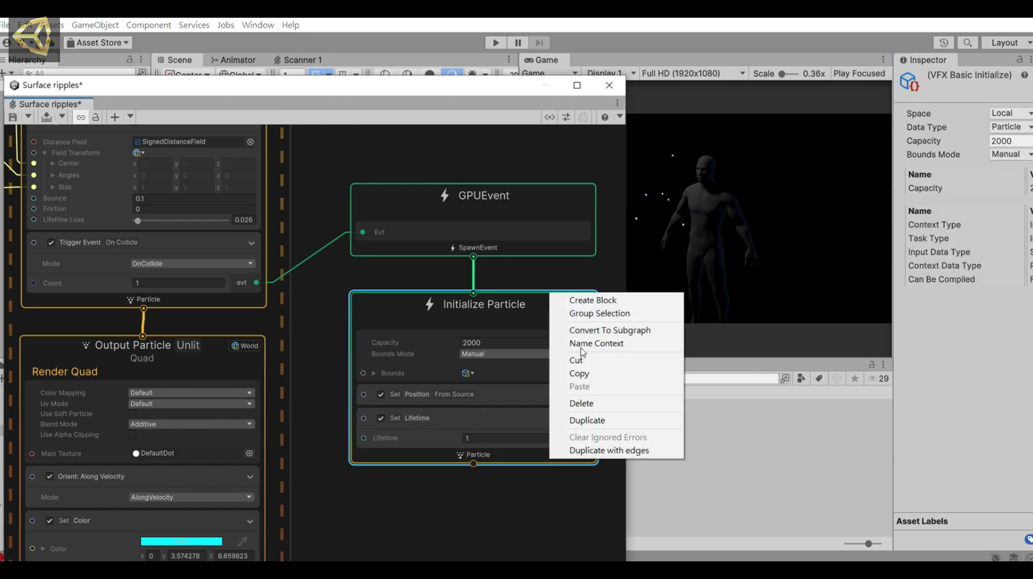
{"action": "left_click", "coordinate": [593, 300]}
{"action": "type", "text": "set size"}
{"action": "key", "text": "Return"}
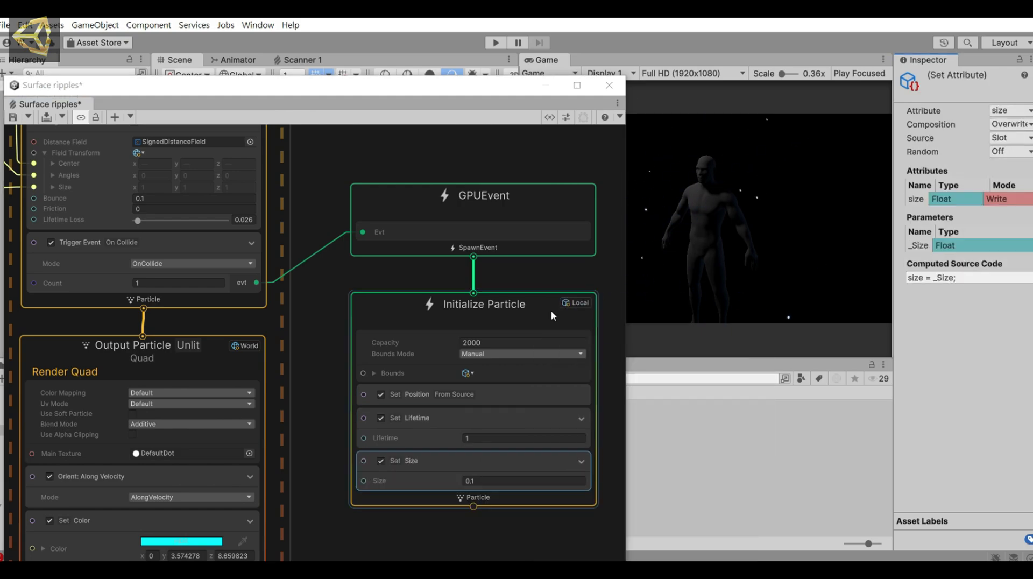
Create an Update Particle context from the second Initialize Particle's output and align it directly beneath
{"action": "middle_click_drag", "start_coordinate": [449, 514], "coordinate": [460, 335]}
{"action": "left_click_drag", "start_coordinate": [466, 325], "coordinate": [455, 350]}
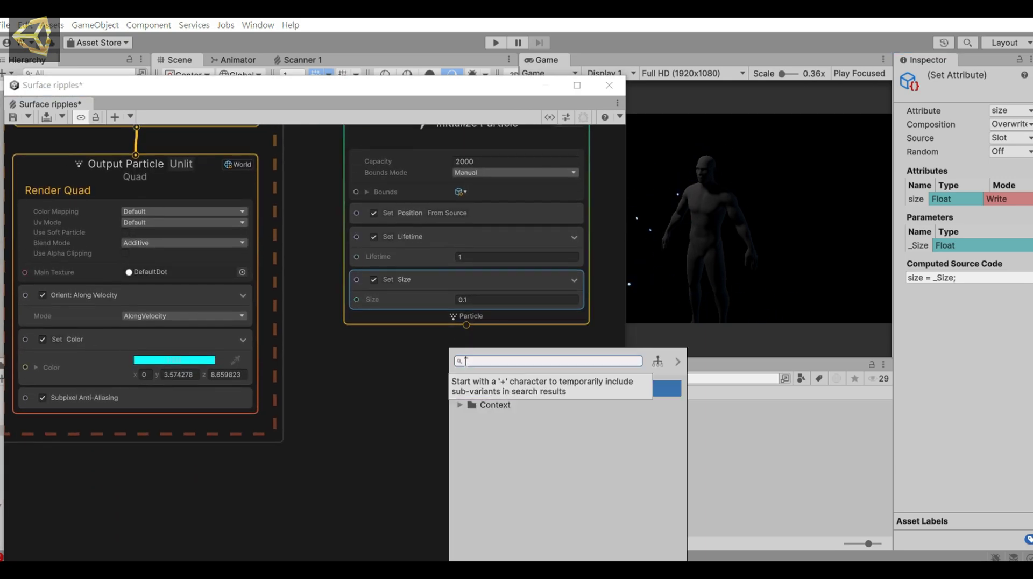
{"action": "type", "text": "up"}
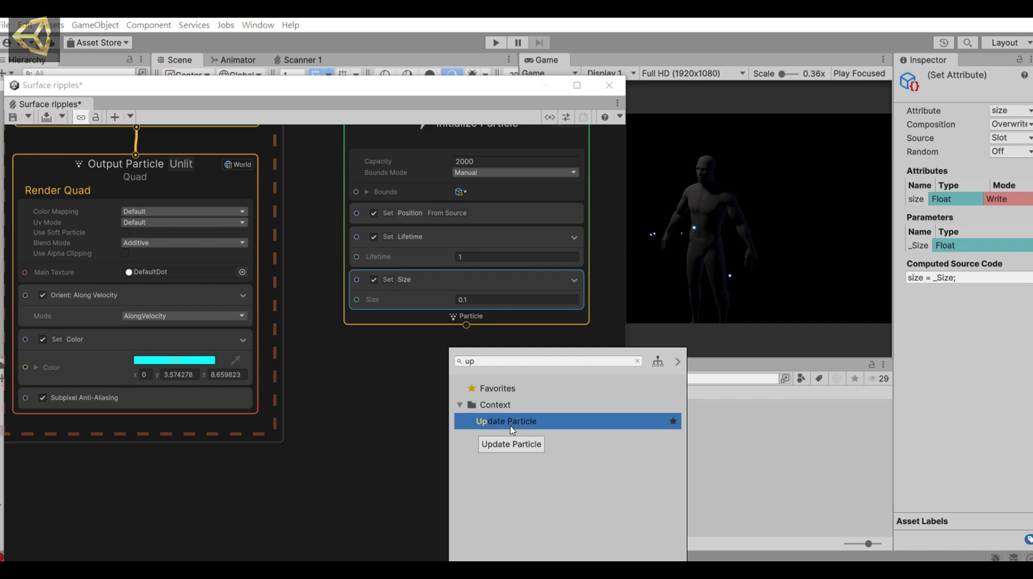
{"action": "left_click", "coordinate": [510, 421]}
{"action": "left_click_drag", "start_coordinate": [515, 406], "coordinate": [502, 355]}
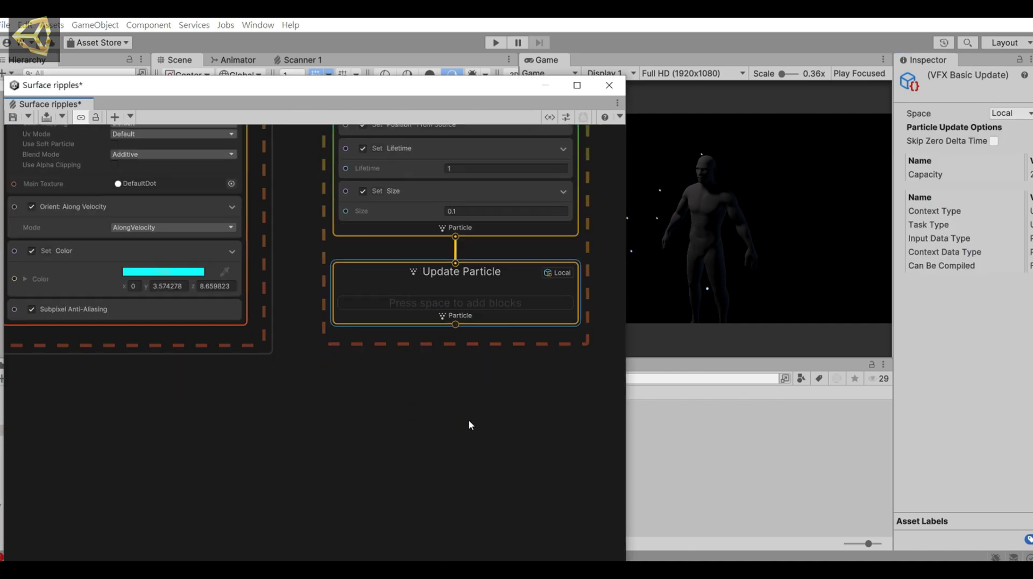
Add an Output Particle Forward Decal context directly beneath the new Update Particle context and set its Blend Mode to Additive
{"action": "middle_click_drag", "start_coordinate": [468, 419], "coordinate": [454, 279]}
{"action": "left_click_drag", "start_coordinate": [454, 279], "coordinate": [450, 302]}
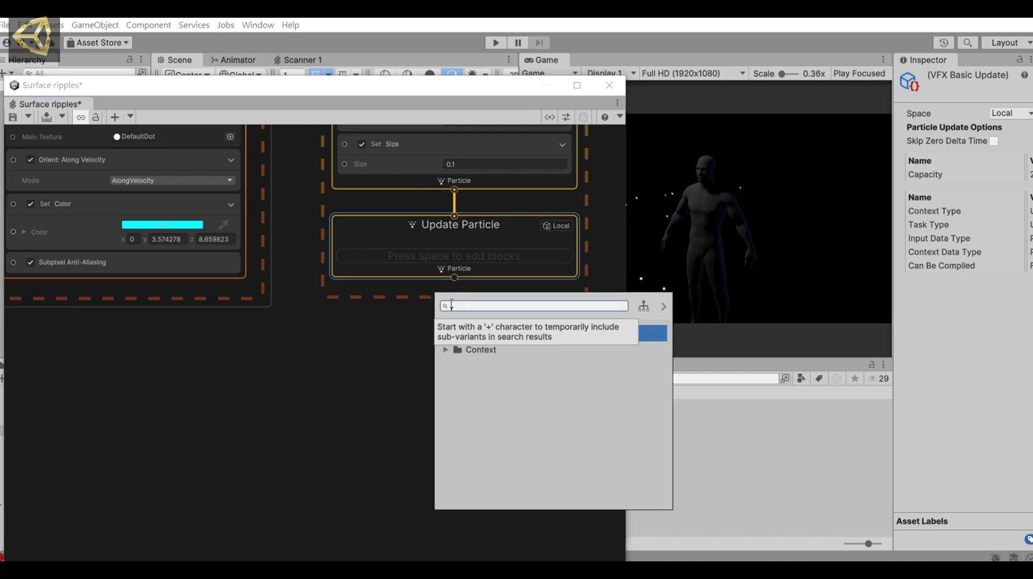
{"action": "type", "text": "out"}
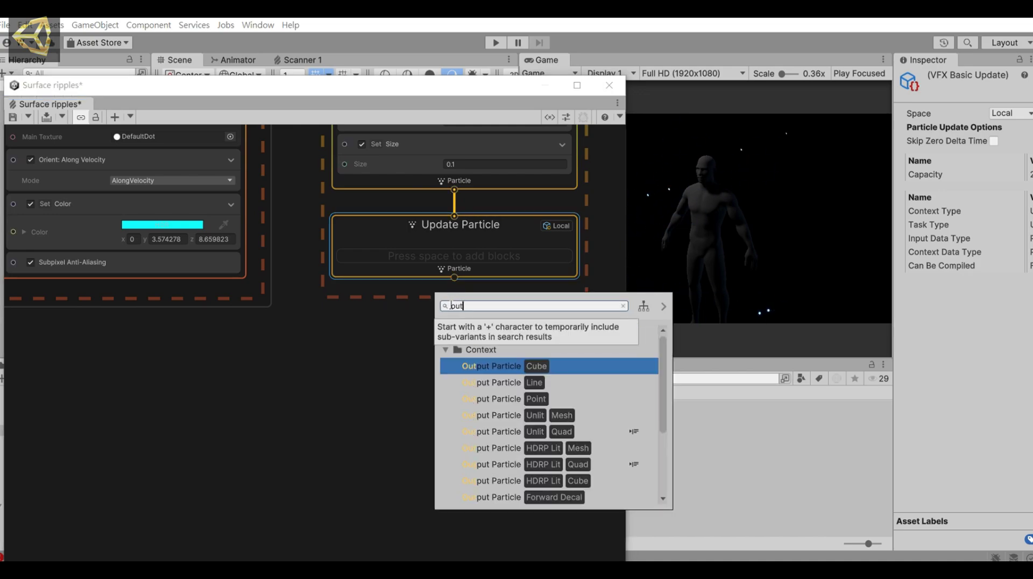
{"action": "type", "text": "put"}
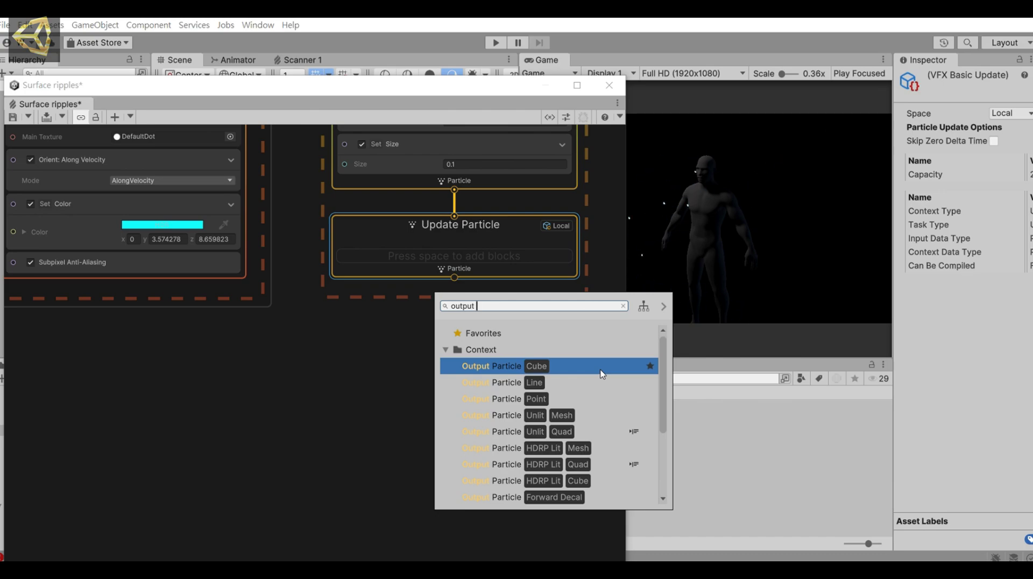
{"action": "type", "text": " fo"}
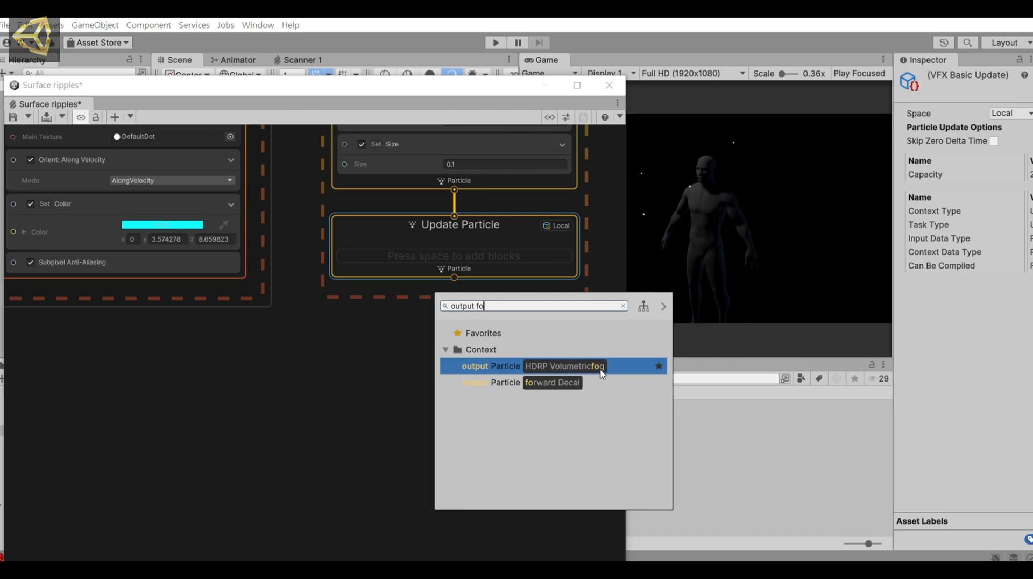
{"action": "double_click", "coordinate": [506, 382]}
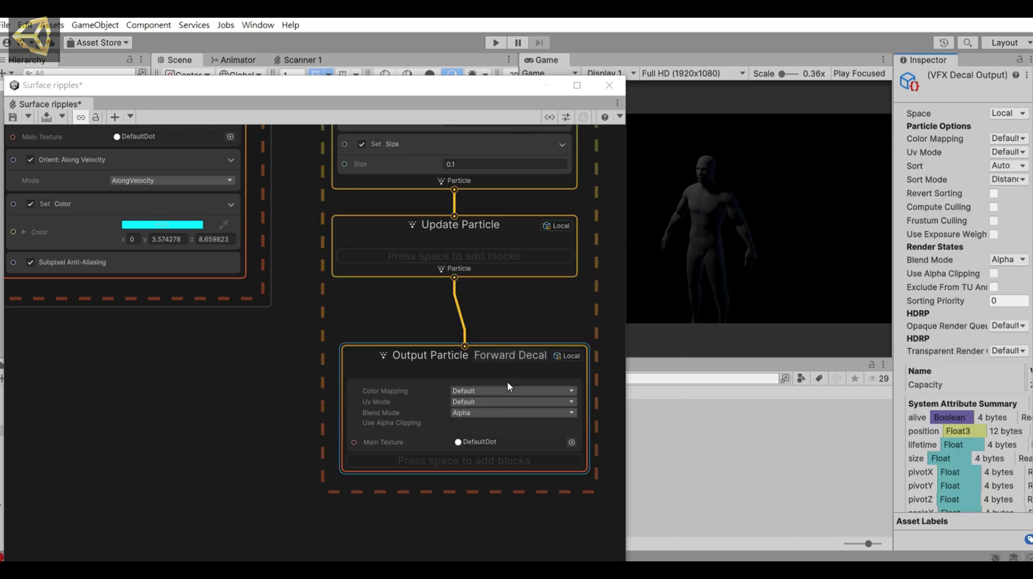
{"action": "left_click_drag", "start_coordinate": [511, 353], "coordinate": [502, 314]}
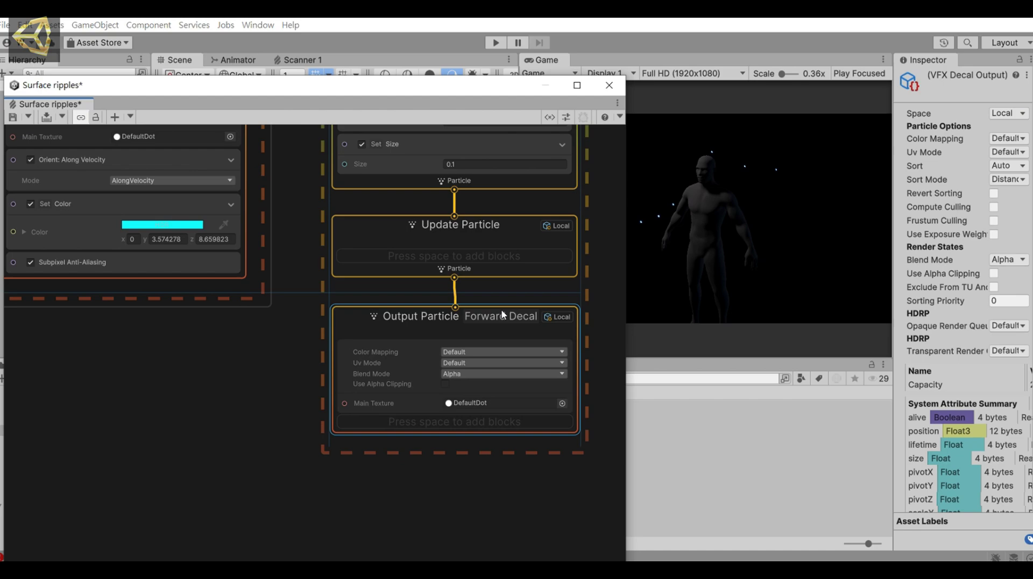
{"action": "left_click", "coordinate": [476, 374]}
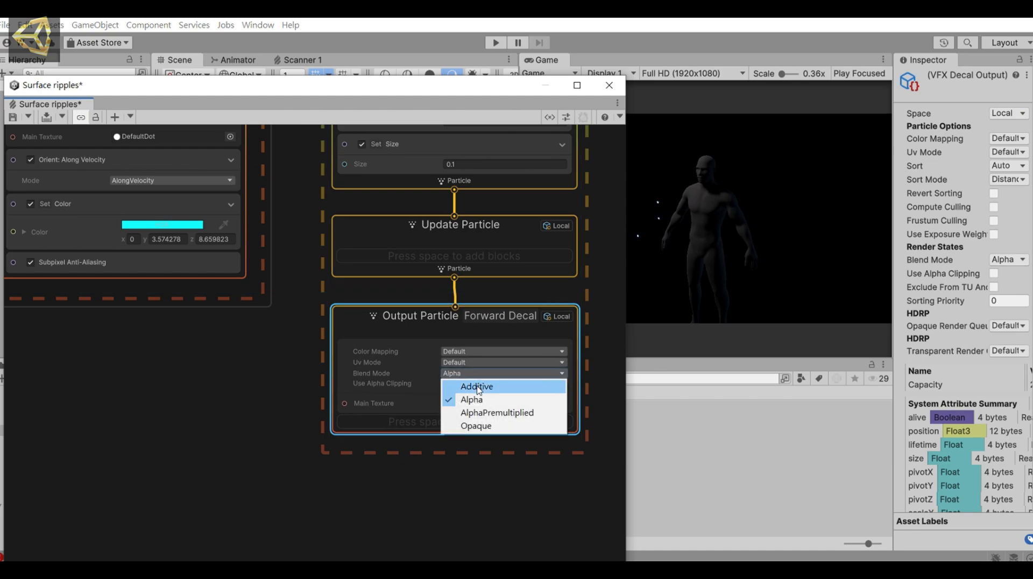
{"action": "left_click", "coordinate": [478, 387]}
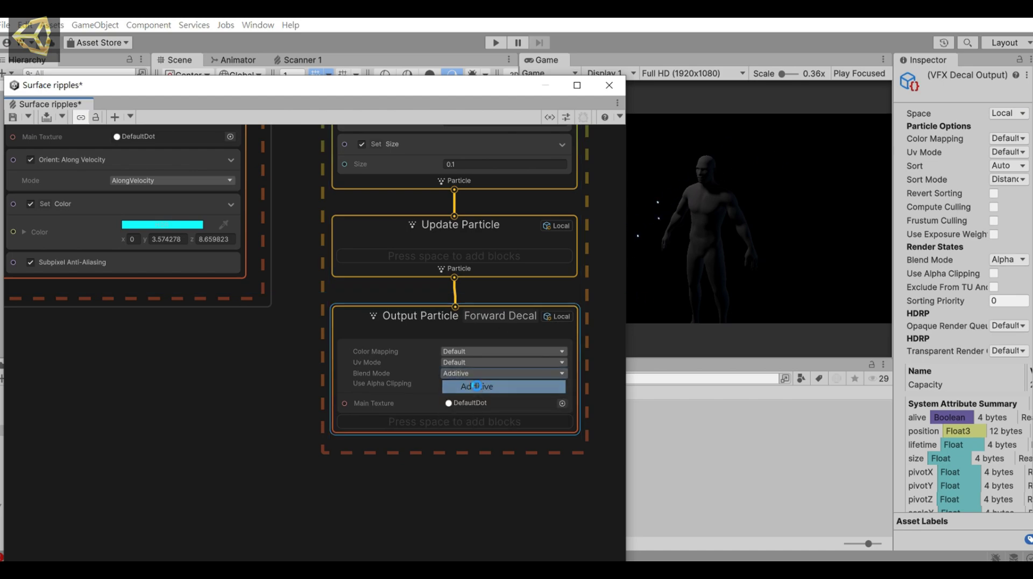
{"action": "right_click", "coordinate": [479, 425]}
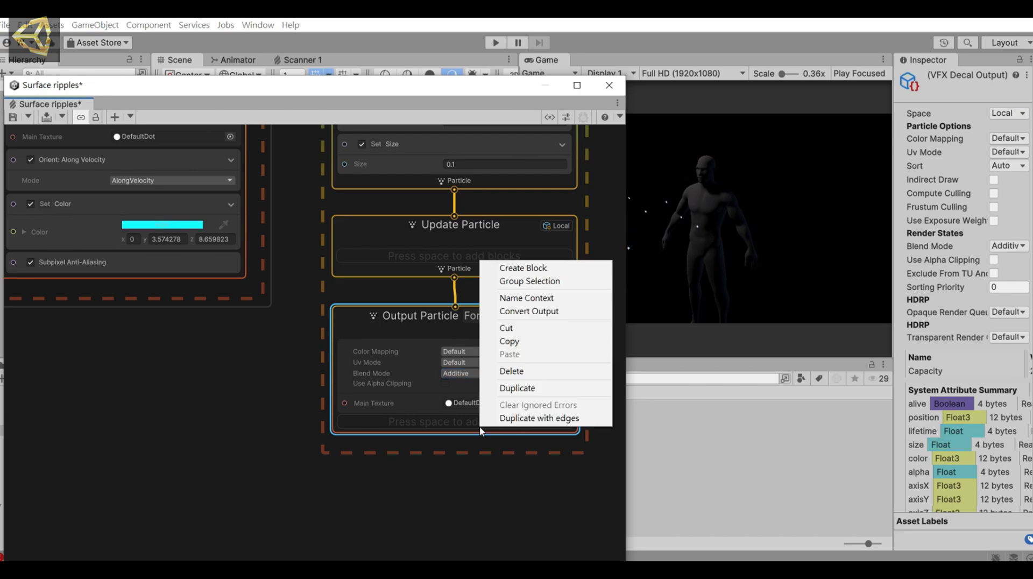
{"action": "left_click", "coordinate": [541, 269]}
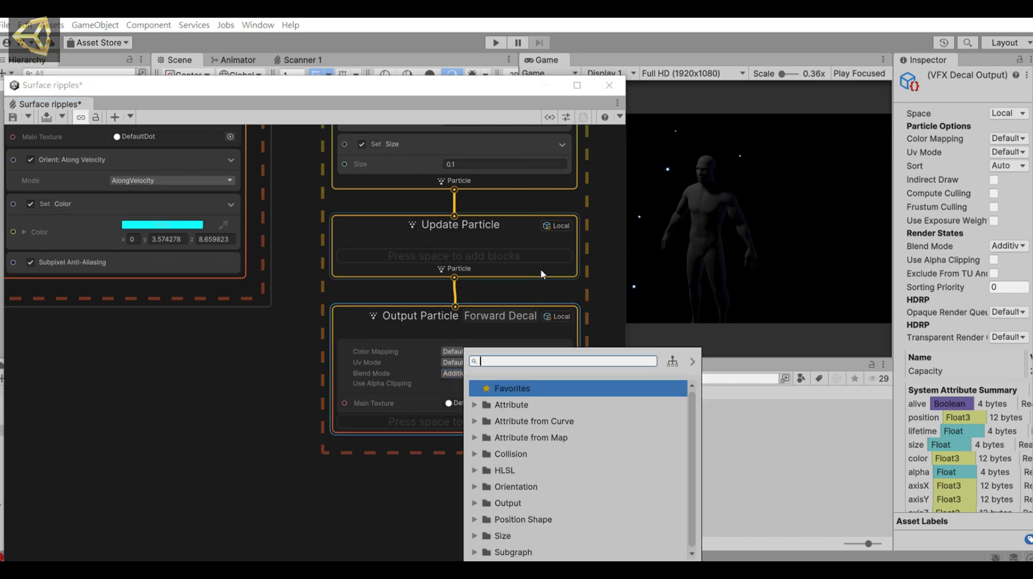
{"action": "left_click", "coordinate": [450, 469]}
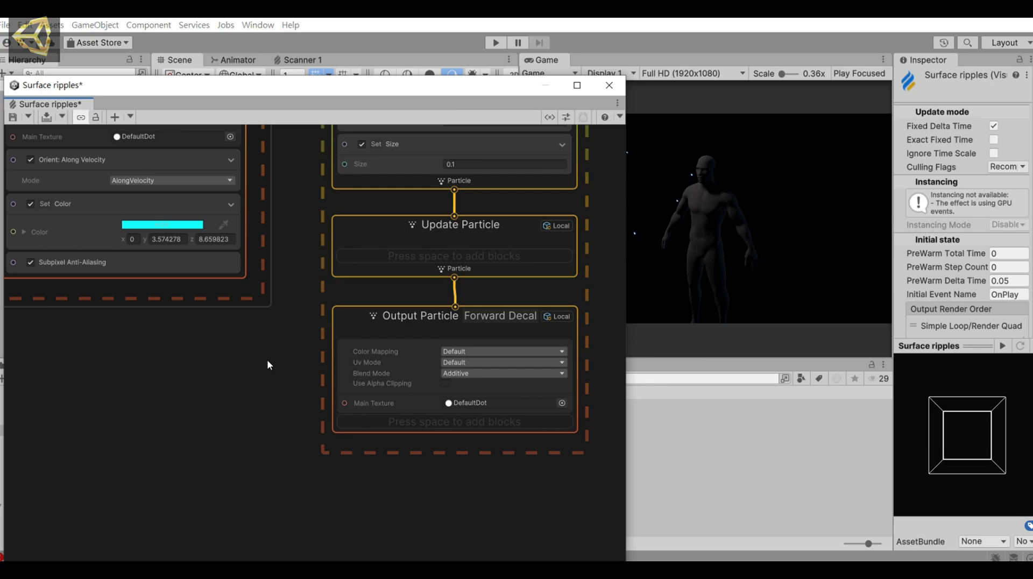
Switch the first particle system's space to Local at its Update Particle context
{"action": "middle_click_drag", "start_coordinate": [267, 359], "coordinate": [380, 526]}
{"action": "scroll", "coordinate": [417, 331], "scroll_direction": "down", "scroll_amount": 4}
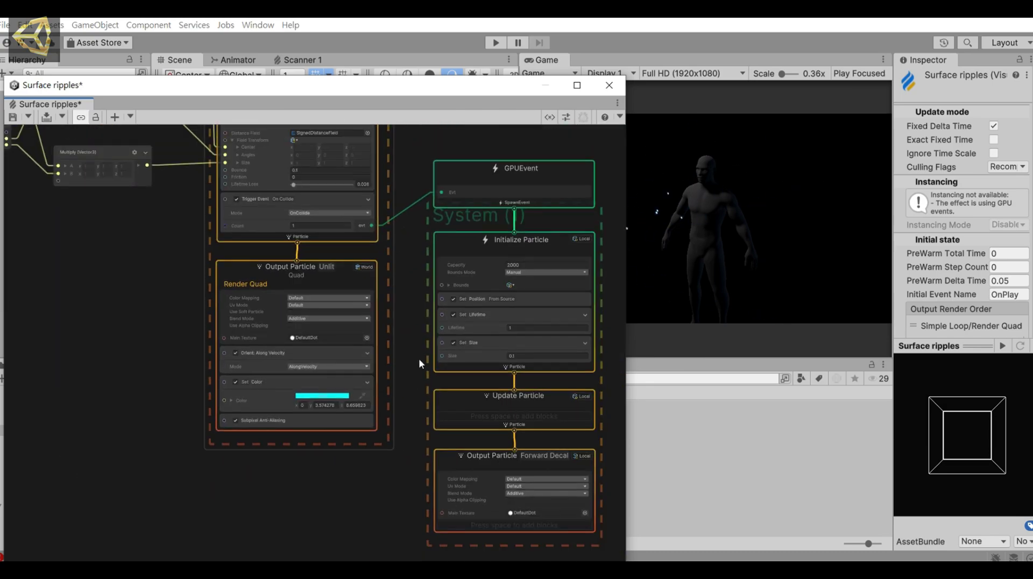
{"action": "scroll", "coordinate": [419, 359], "scroll_direction": "up", "scroll_amount": 5}
{"action": "left_click", "coordinate": [390, 223]}
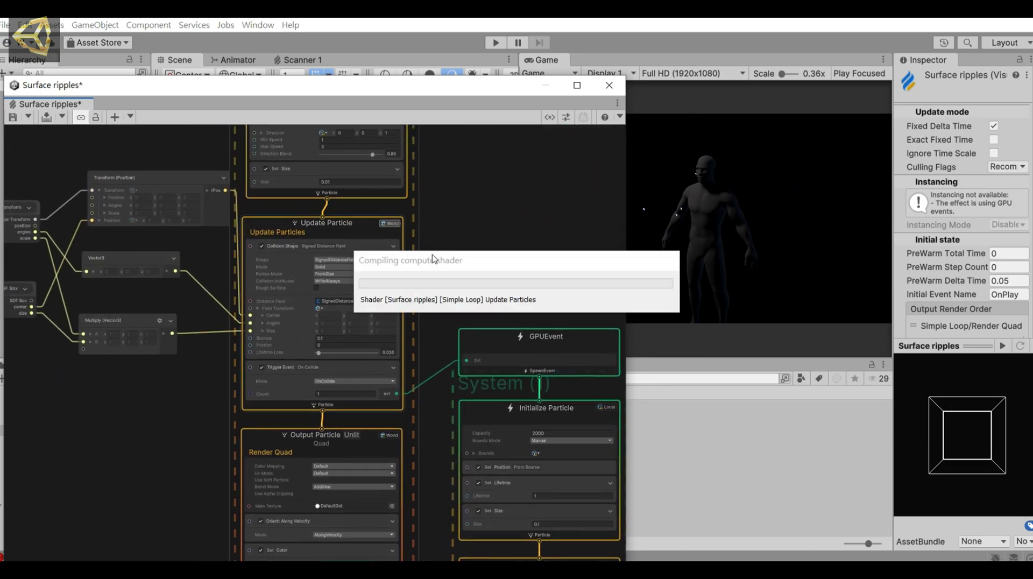
Select the Group1 mesh inside FinalBaseMesh and widen the Inspector to examine its Mesh Renderer settings
{"action": "middle_click_drag", "start_coordinate": [445, 195], "coordinate": [546, 205]}
{"action": "left_click_drag", "start_coordinate": [499, 89], "coordinate": [485, 387]}
{"action": "left_click", "coordinate": [81, 139]}
{"action": "left_click", "coordinate": [81, 151]}
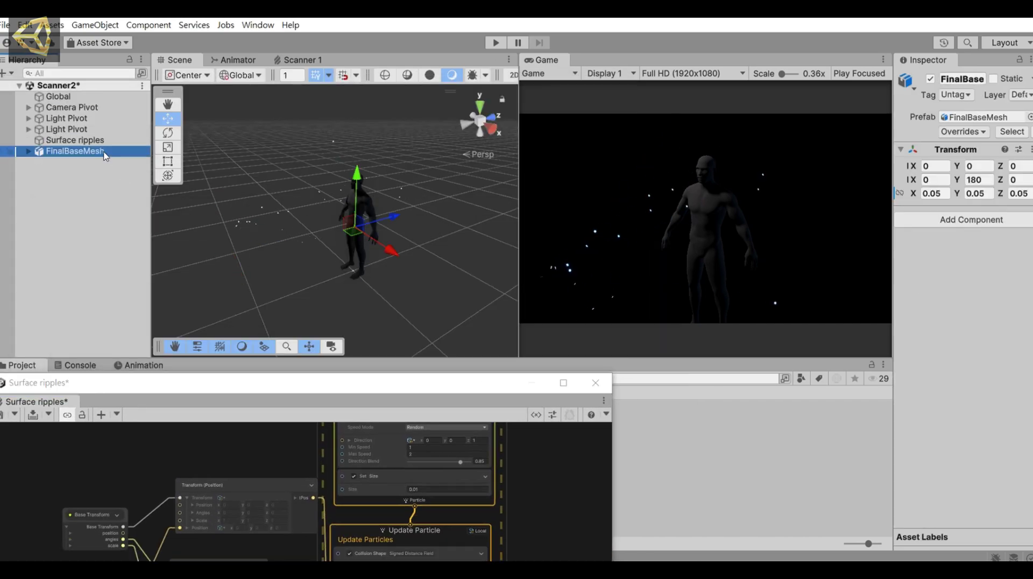
{"action": "left_click", "coordinate": [28, 151]}
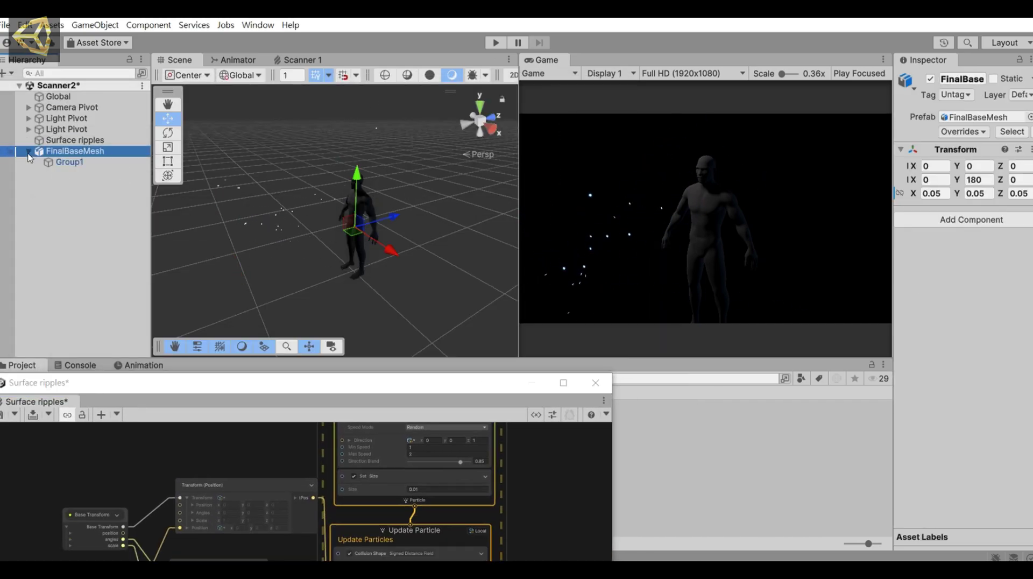
{"action": "left_click", "coordinate": [60, 162]}
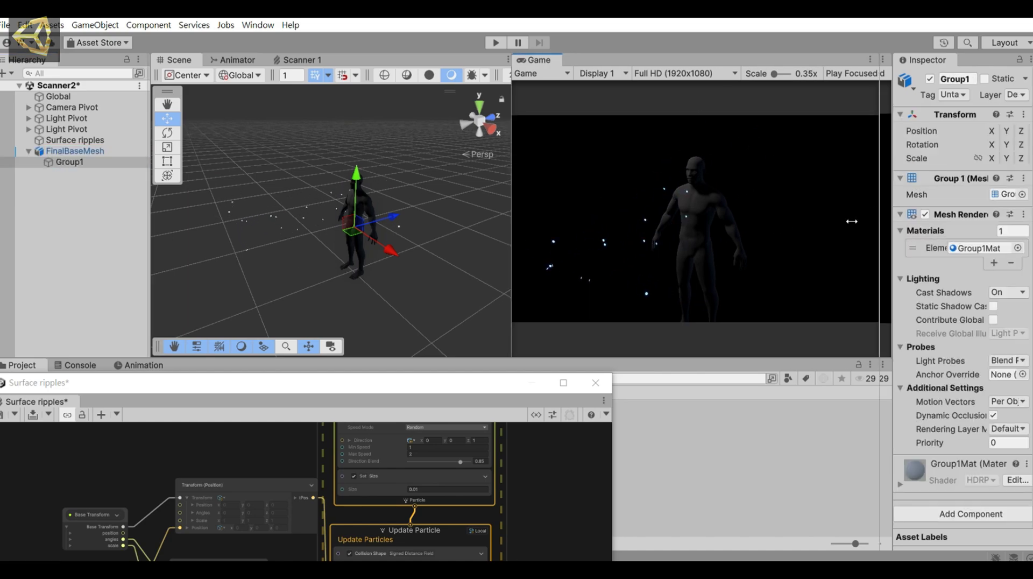
{"action": "left_click_drag", "start_coordinate": [891, 213], "coordinate": [821, 212]}
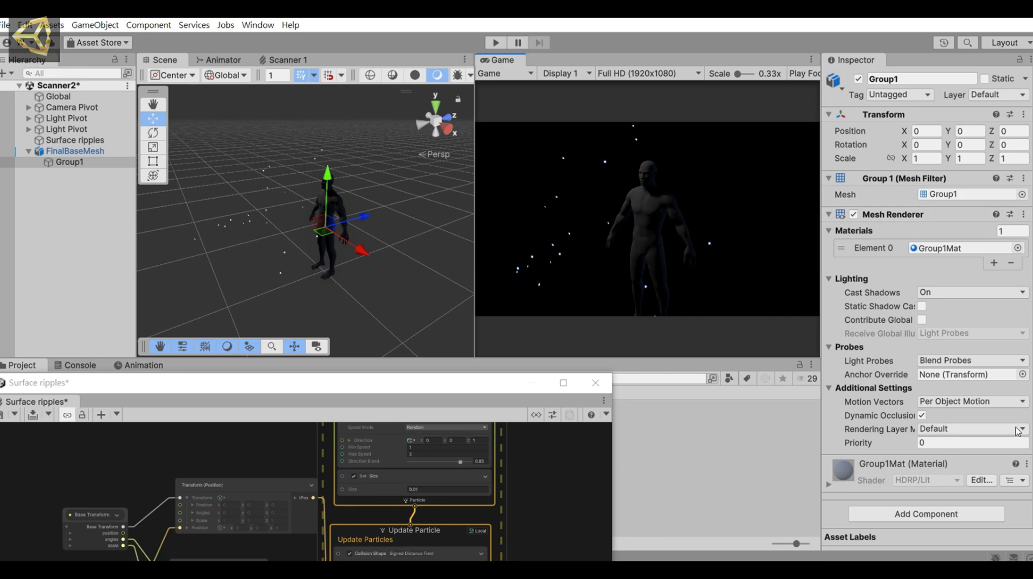
Open the SDF Bake Tool, assign the Group1 mesh from the Model folder and bake it
{"action": "left_click_drag", "start_coordinate": [507, 390], "coordinate": [904, 442]}
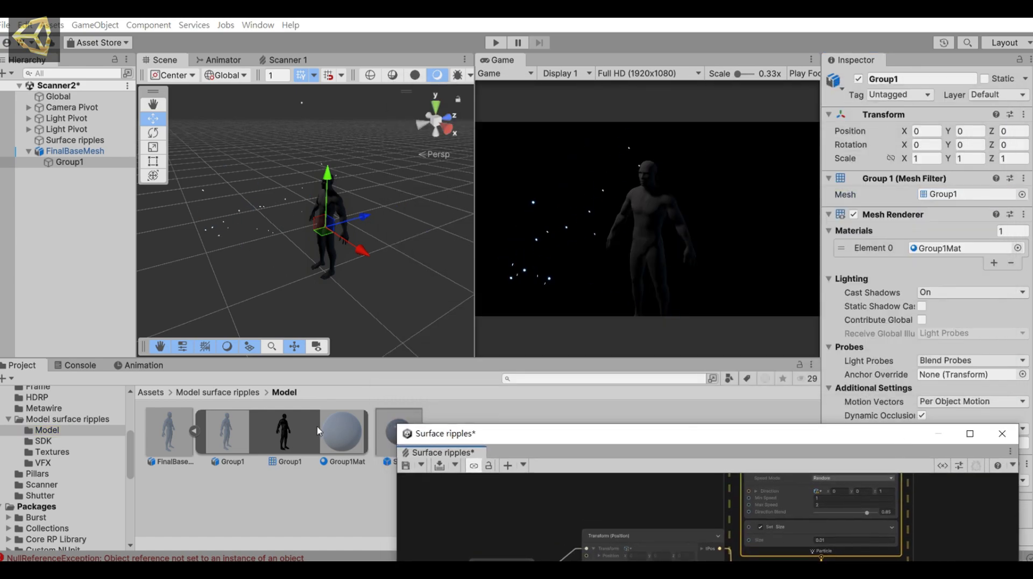
{"action": "left_click", "coordinate": [251, 25]}
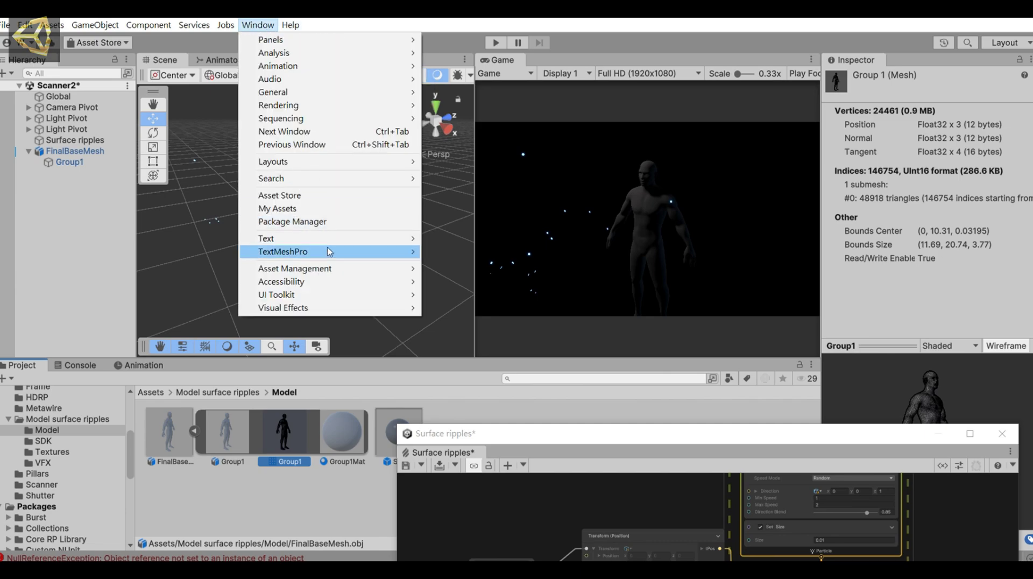
{"action": "mouse_move", "coordinate": [339, 312]}
{"action": "mouse_move", "coordinate": [477, 322]}
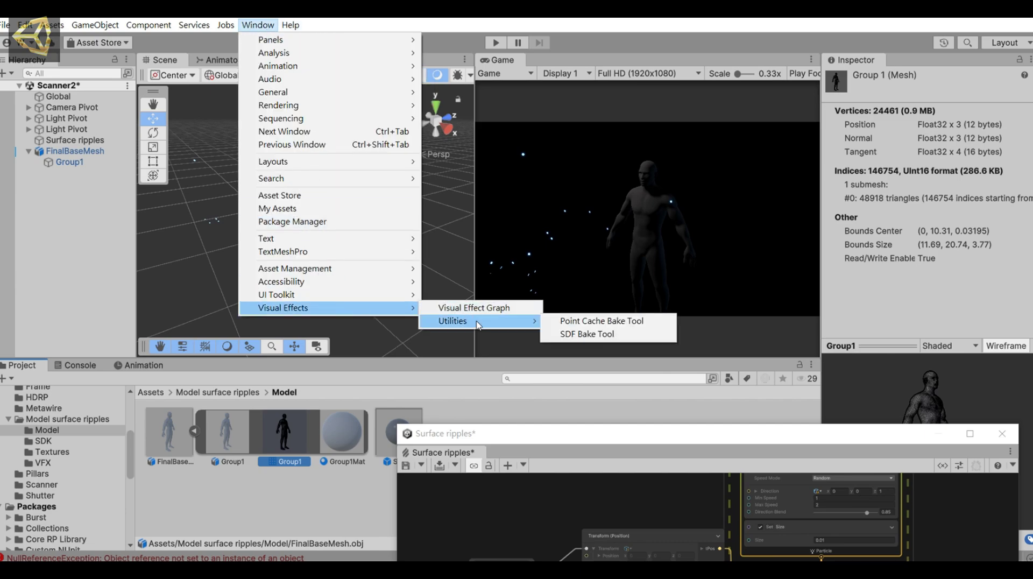
{"action": "left_click", "coordinate": [606, 334]}
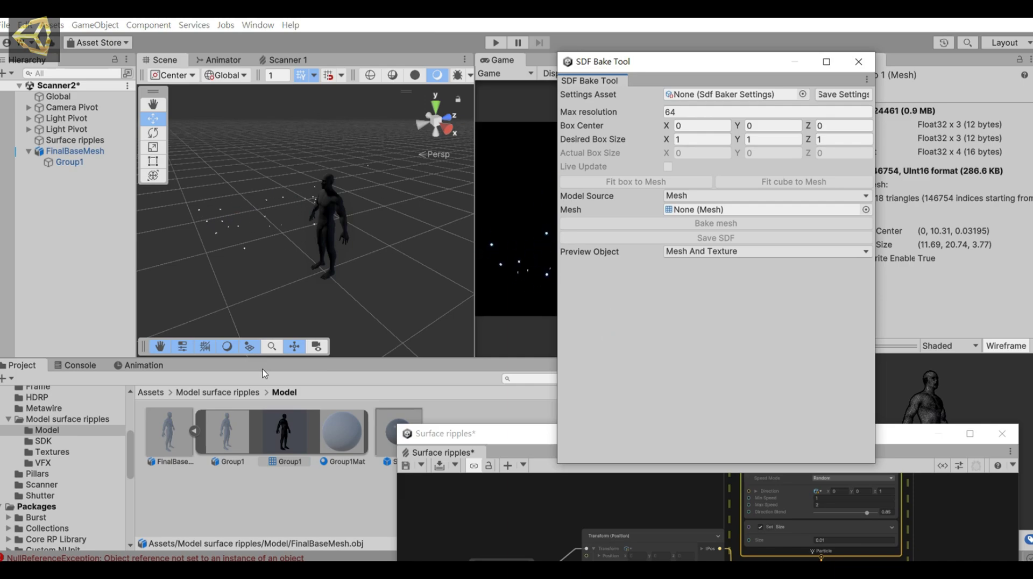
{"action": "left_click_drag", "start_coordinate": [293, 424], "coordinate": [697, 210]}
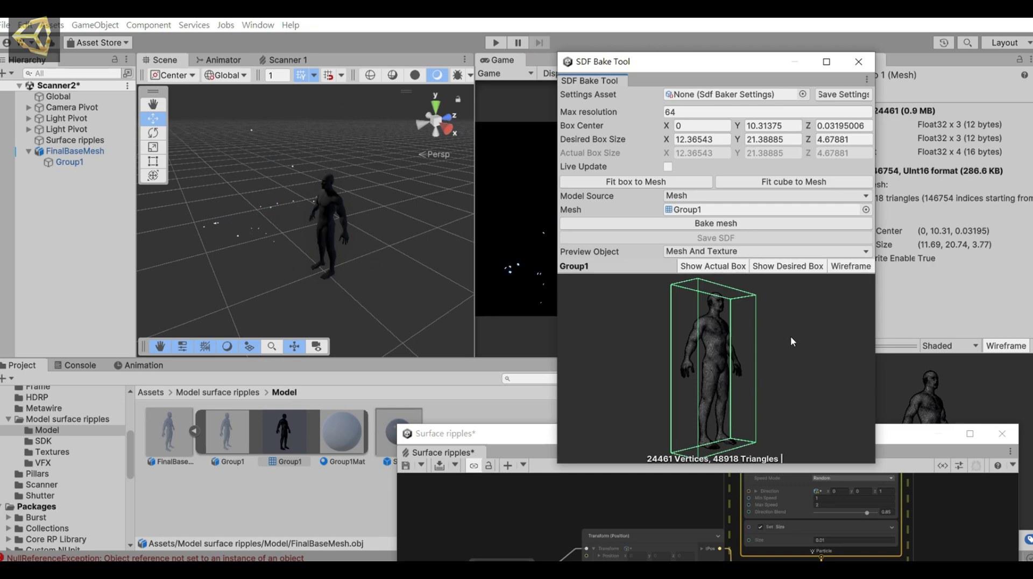
{"action": "left_click_drag", "start_coordinate": [769, 399], "coordinate": [809, 413]}
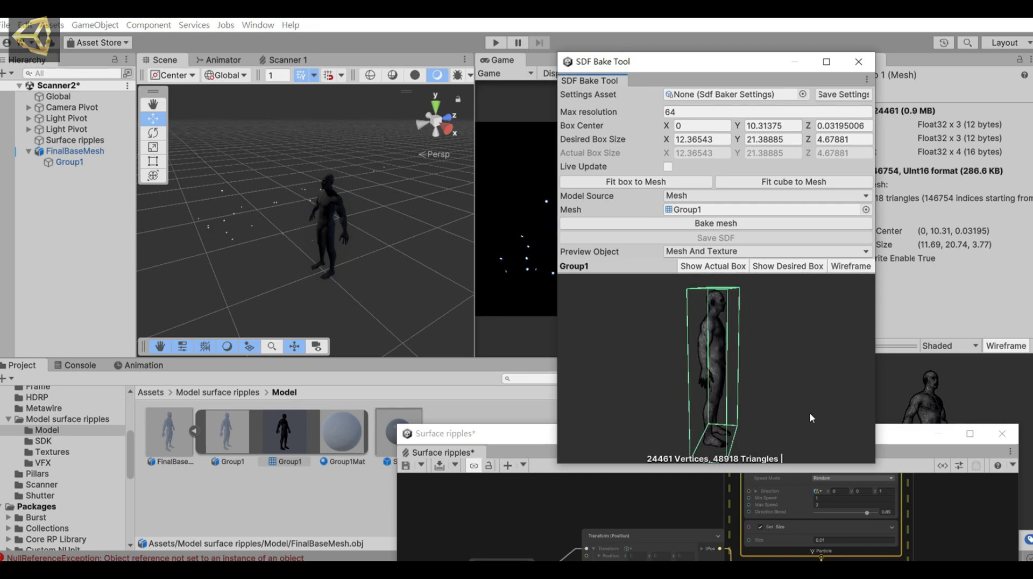
{"action": "left_click", "coordinate": [726, 225]}
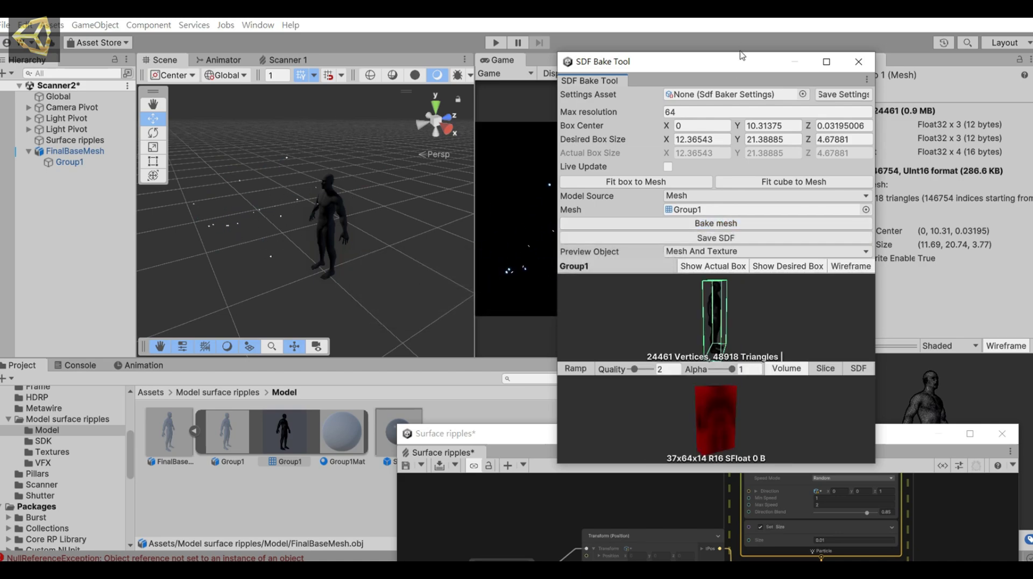
Browse to the Model surface ripples/SDK folder as the baked SDF's save location, cancel the save and close the SDF Bake Tool
{"action": "left_click_drag", "start_coordinate": [742, 67], "coordinate": [730, 40]}
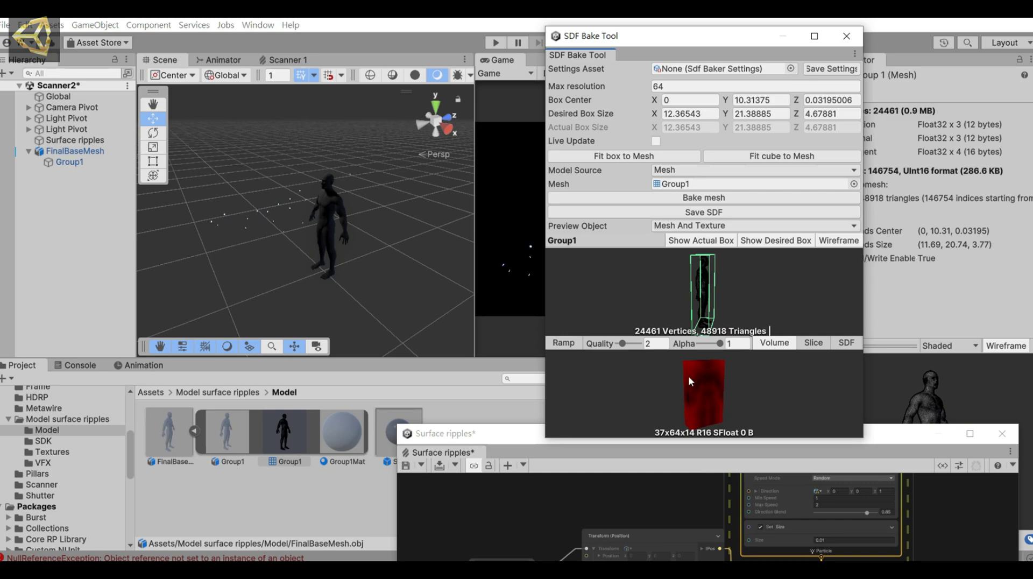
{"action": "left_click", "coordinate": [711, 212]}
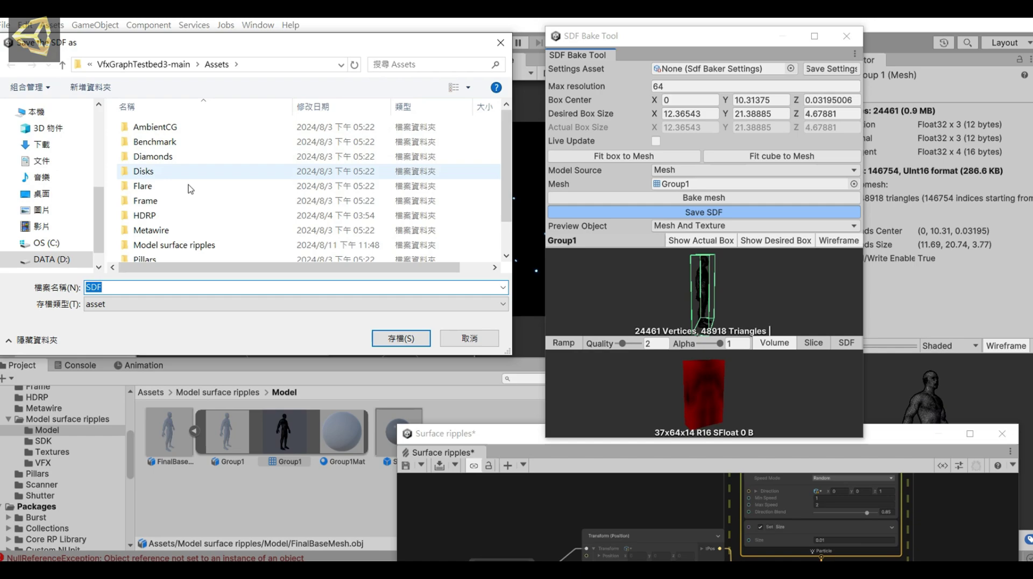
{"action": "scroll", "coordinate": [183, 234], "scroll_direction": "down", "scroll_amount": 1}
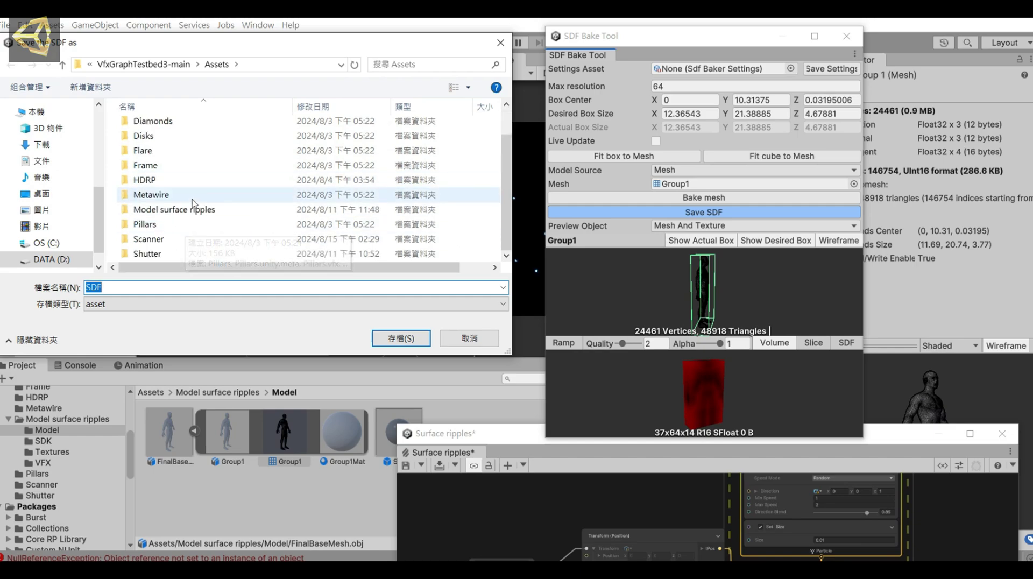
{"action": "double_click", "coordinate": [193, 209]}
{"action": "left_click", "coordinate": [189, 146]}
{"action": "double_click", "coordinate": [189, 147]}
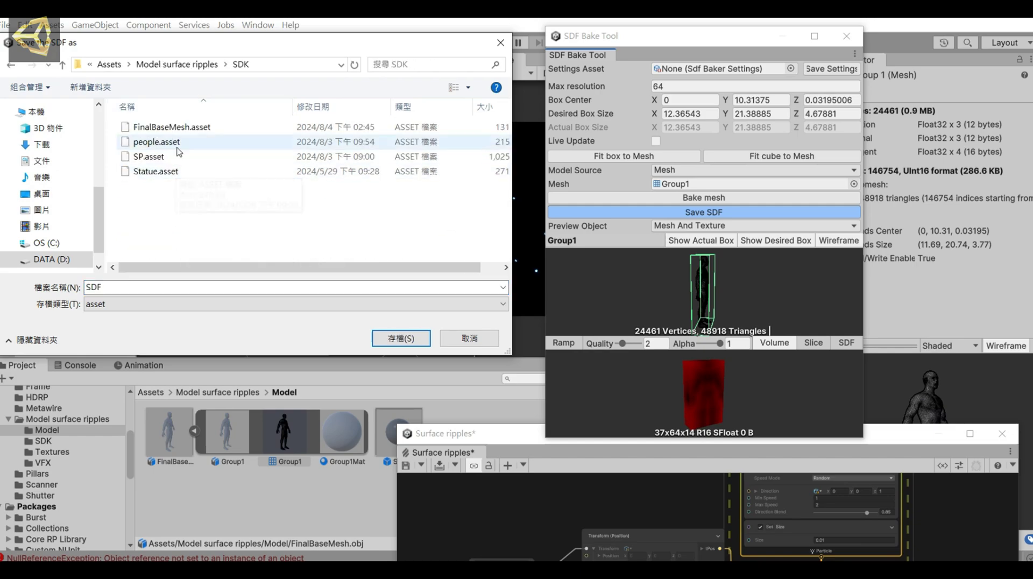
{"action": "left_click", "coordinate": [470, 338]}
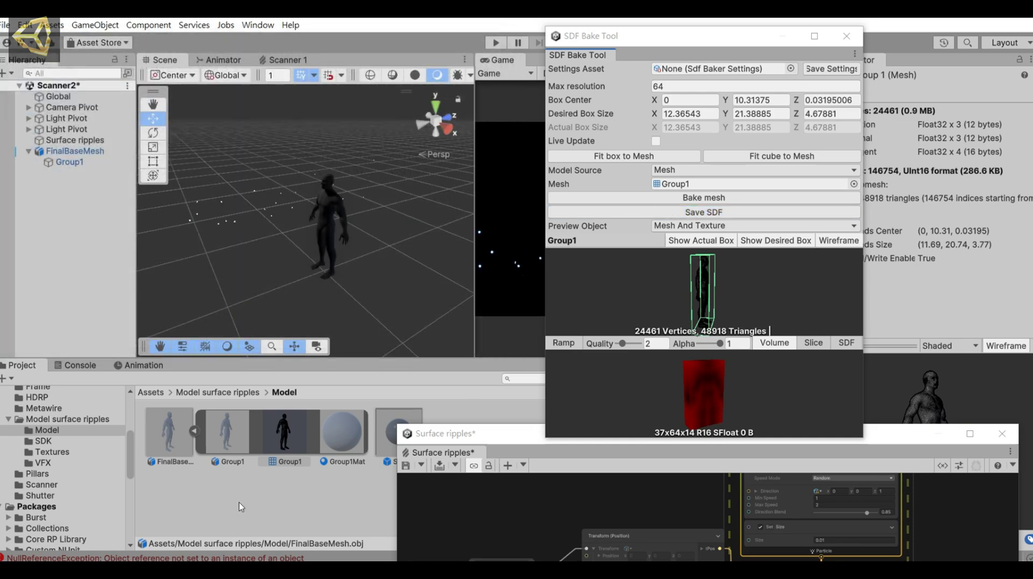
{"action": "left_click", "coordinate": [846, 36]}
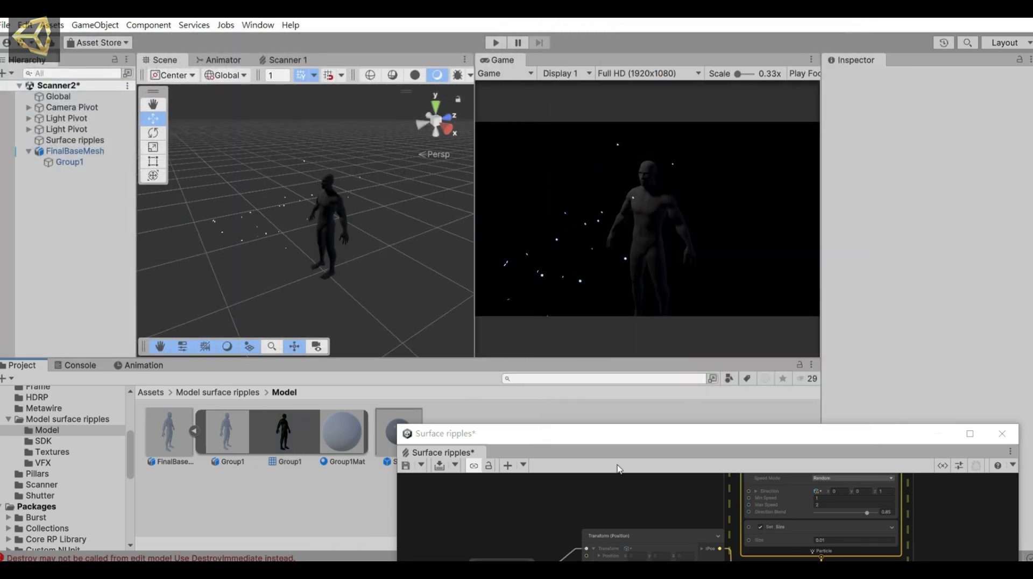
Assign the FinalBaseMesh asset from the SDK folder as the Distance Field of the Collision Shape block in Update Particle
{"action": "left_click_drag", "start_coordinate": [624, 440], "coordinate": [472, 158]}
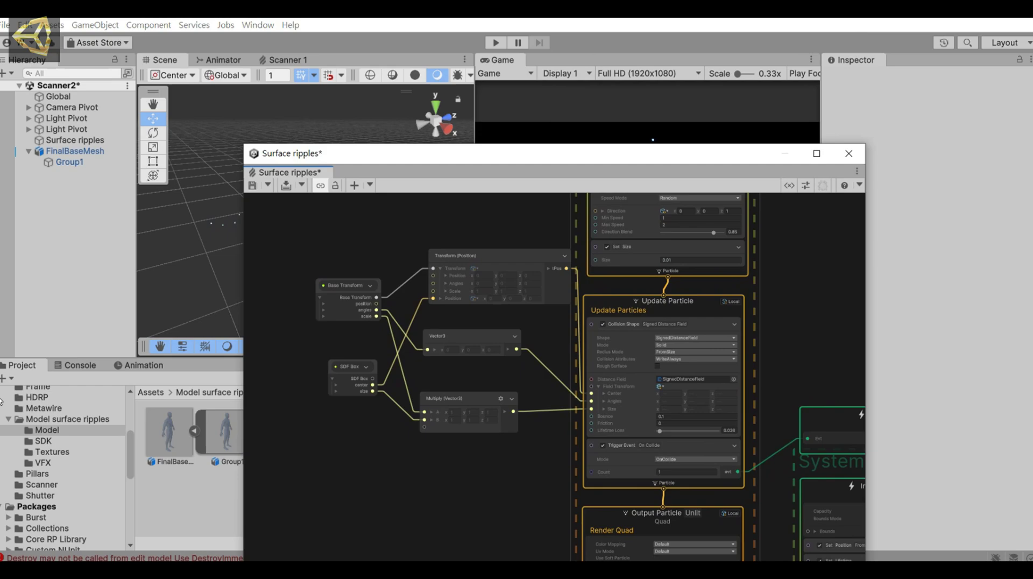
{"action": "left_click", "coordinate": [43, 441]}
{"action": "left_click_drag", "start_coordinate": [397, 159], "coordinate": [383, 125]}
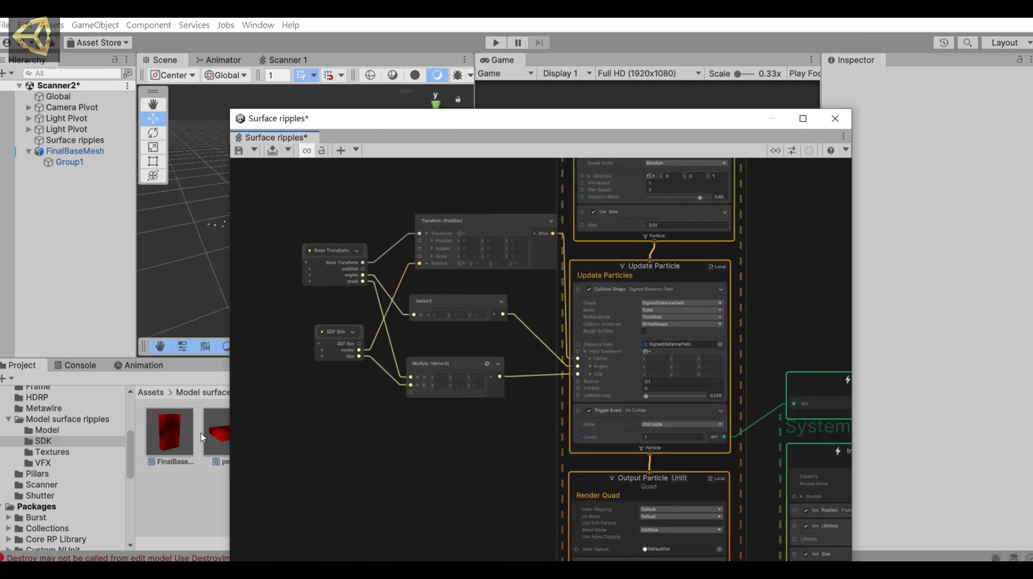
{"action": "left_click", "coordinate": [173, 451]}
{"action": "left_click_drag", "start_coordinate": [173, 451], "coordinate": [688, 345]}
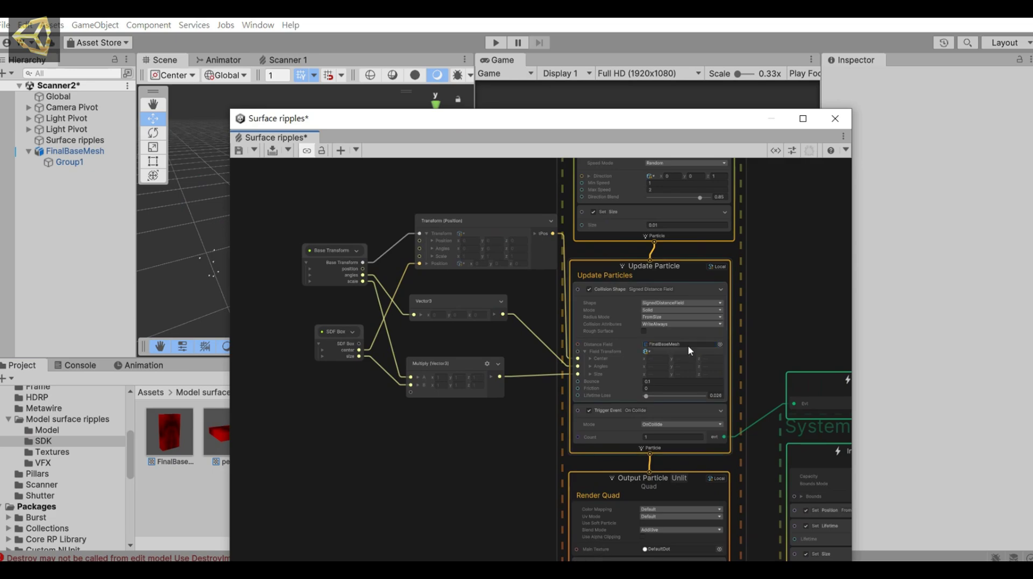
Add a VFX Property Binder component to the Surface ripples object
{"action": "left_click_drag", "start_coordinate": [745, 123], "coordinate": [636, 358]}
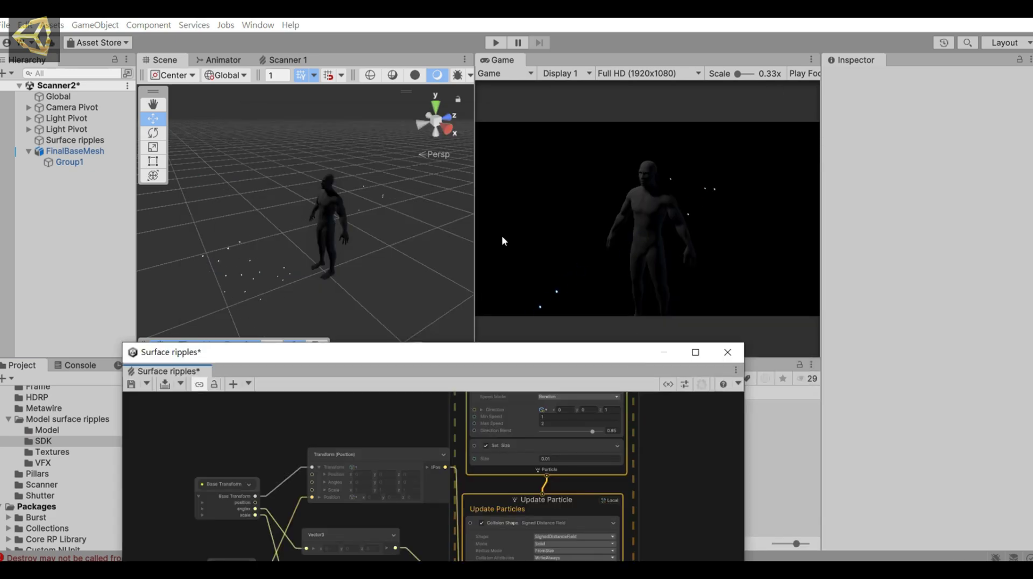
{"action": "left_click", "coordinate": [75, 141]}
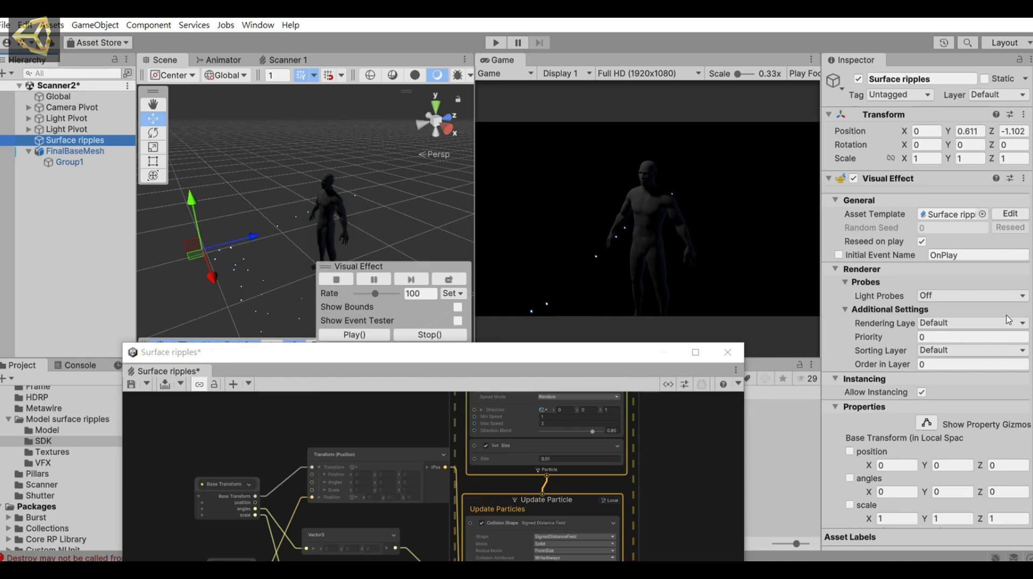
{"action": "scroll", "coordinate": [1008, 319], "scroll_direction": "down", "scroll_amount": 3}
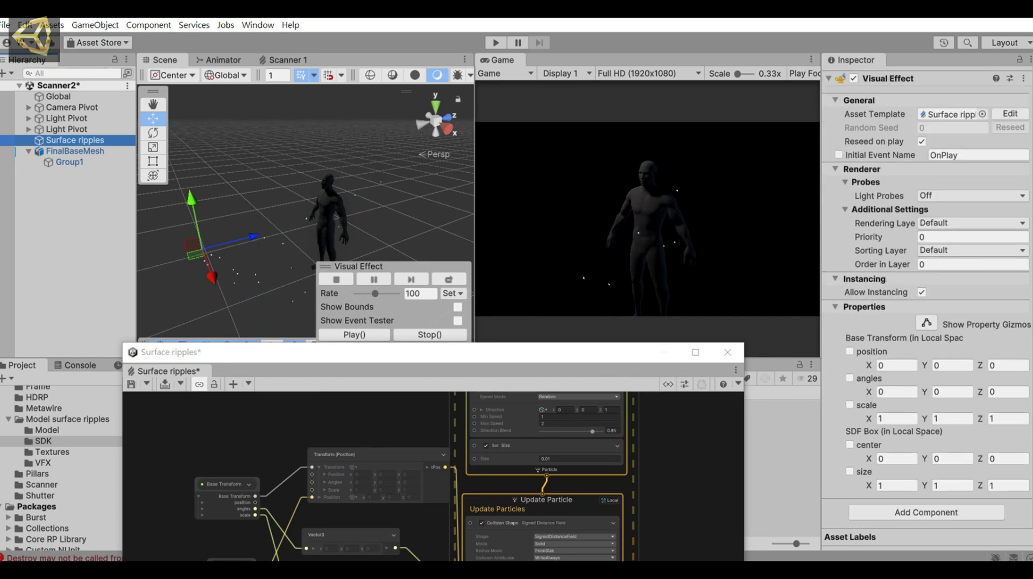
{"action": "left_click", "coordinate": [904, 513]}
{"action": "type", "text": "vfx"}
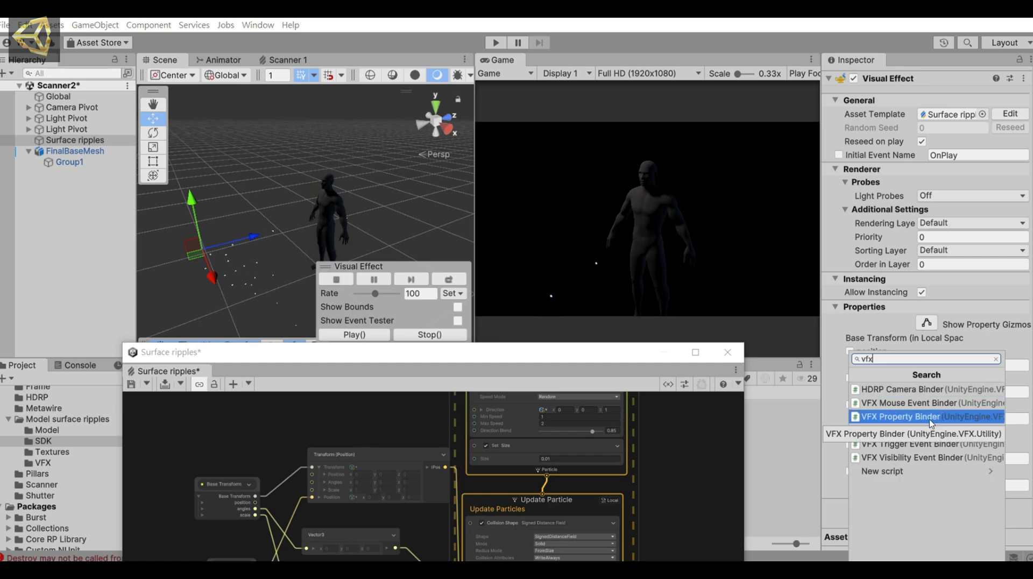
{"action": "left_click", "coordinate": [931, 417]}
Add a Transform binding to the Property Bindings of the VFX Property Binder
{"action": "scroll", "coordinate": [931, 423], "scroll_direction": "down", "scroll_amount": 3}
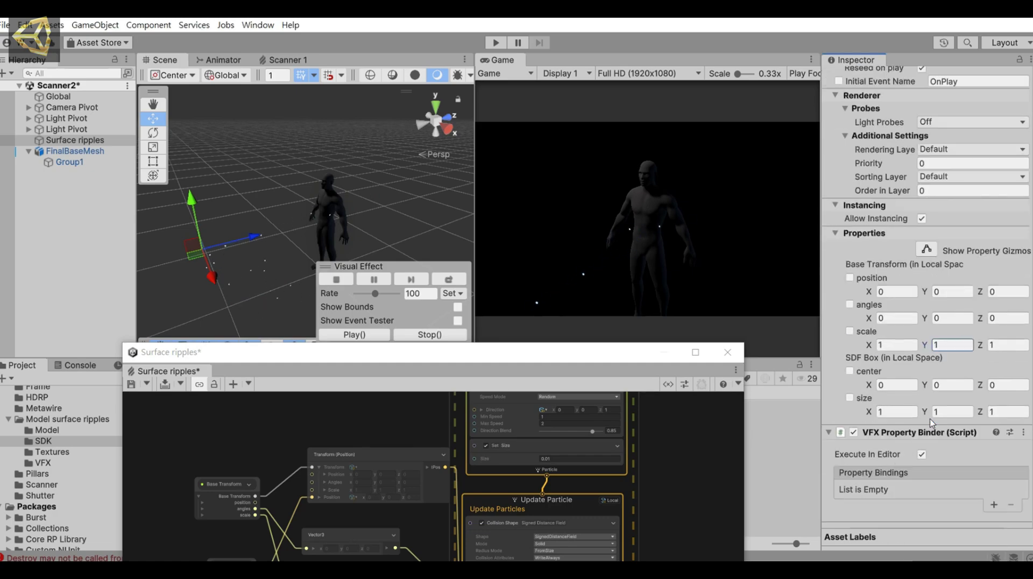
{"action": "left_click", "coordinate": [993, 505]}
{"action": "mouse_move", "coordinate": [981, 430]}
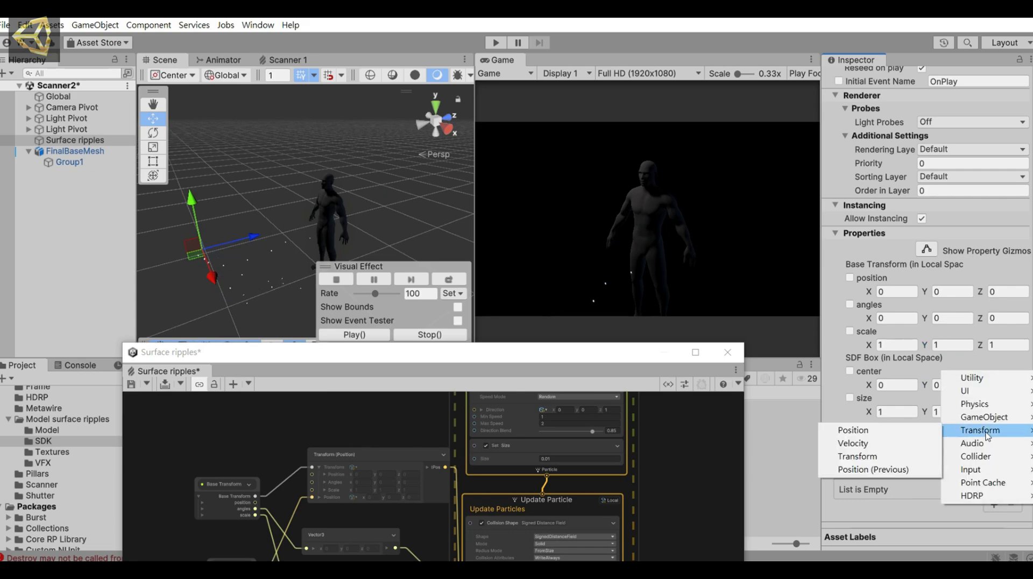
{"action": "left_click", "coordinate": [900, 457]}
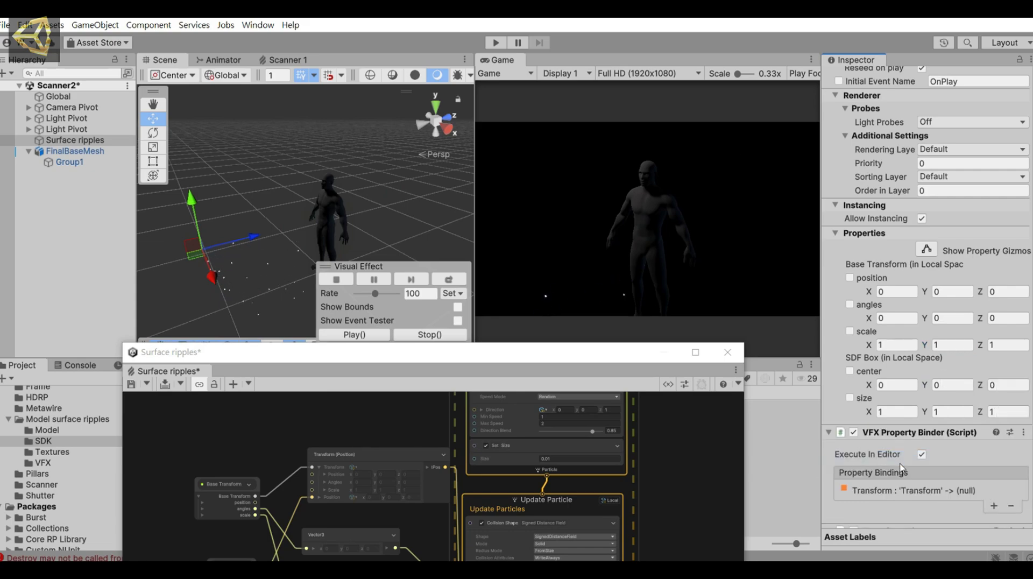
{"action": "scroll", "coordinate": [938, 488], "scroll_direction": "down", "scroll_amount": 3}
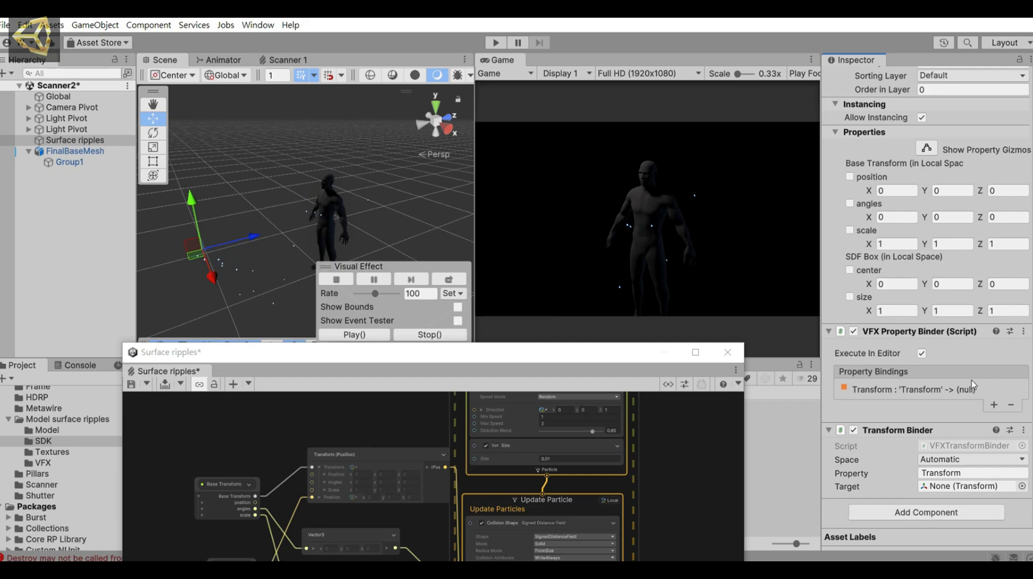
Bind the Transform binding to the Base Transform property with the Group1 object as its target
{"action": "left_click", "coordinate": [935, 393]}
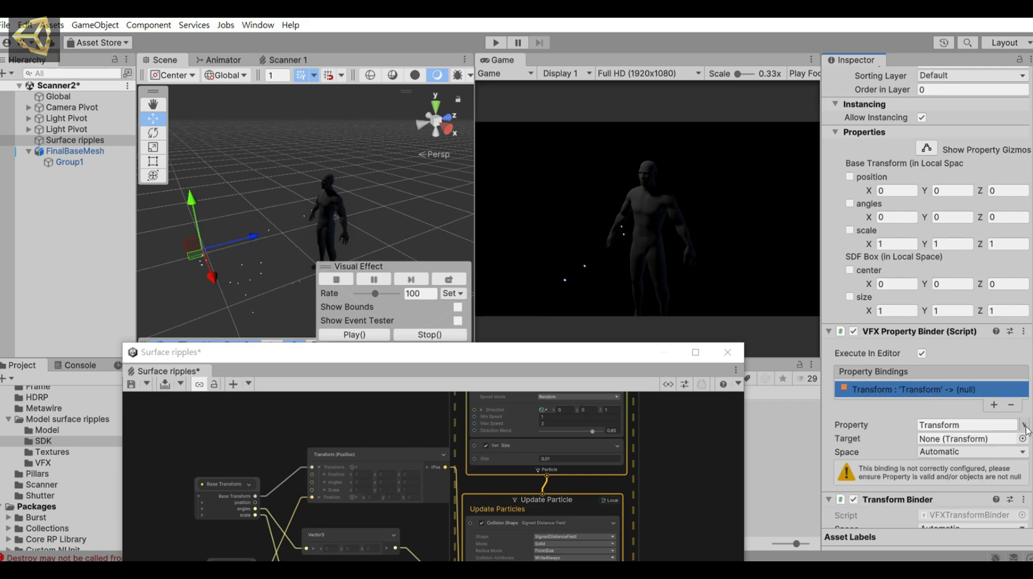
{"action": "left_click", "coordinate": [1023, 425]}
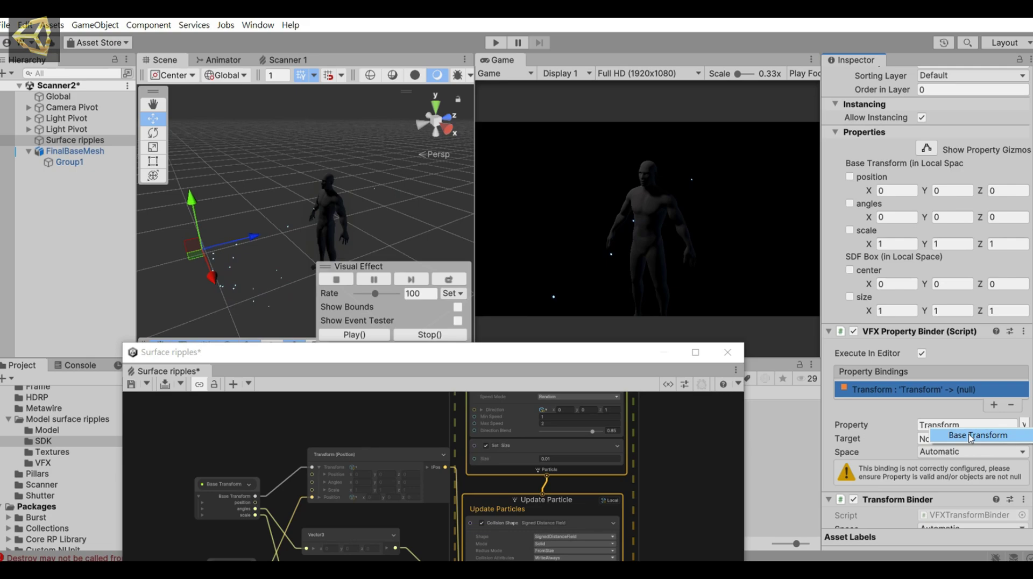
{"action": "left_click", "coordinate": [970, 435]}
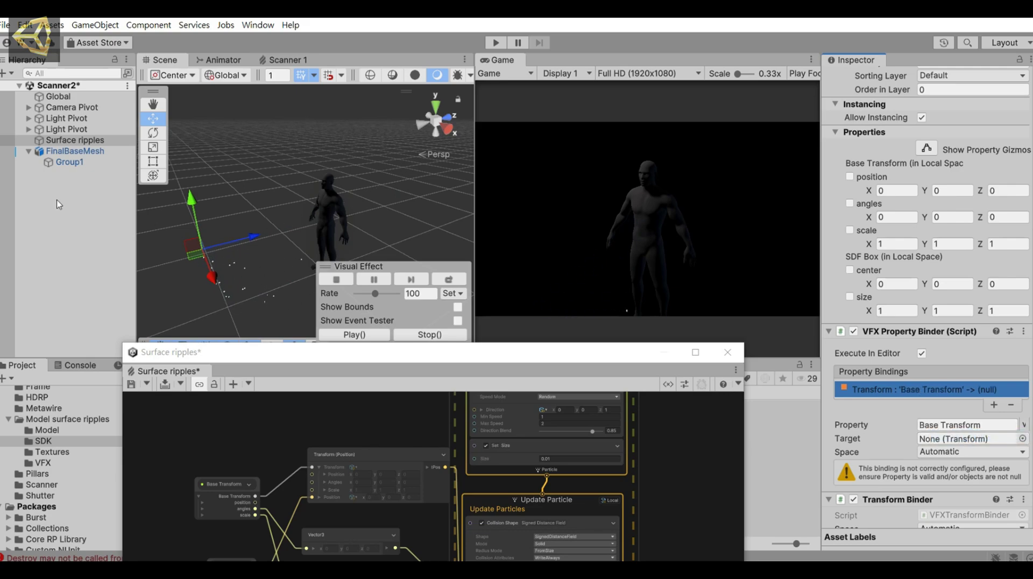
{"action": "left_click", "coordinate": [82, 165]}
{"action": "left_click_drag", "start_coordinate": [69, 162], "coordinate": [940, 445]}
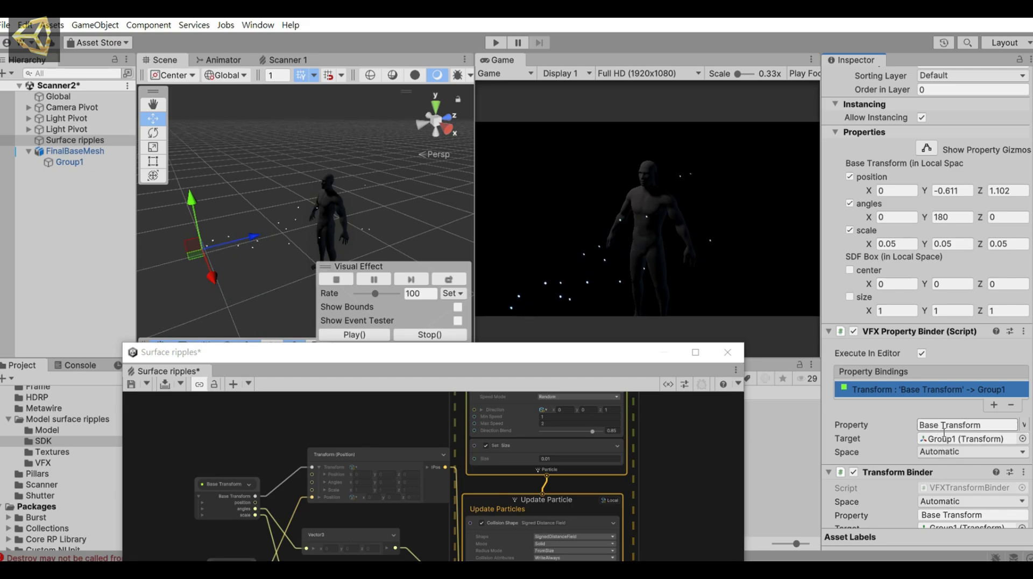
{"action": "scroll", "coordinate": [964, 425], "scroll_direction": "down", "scroll_amount": 2}
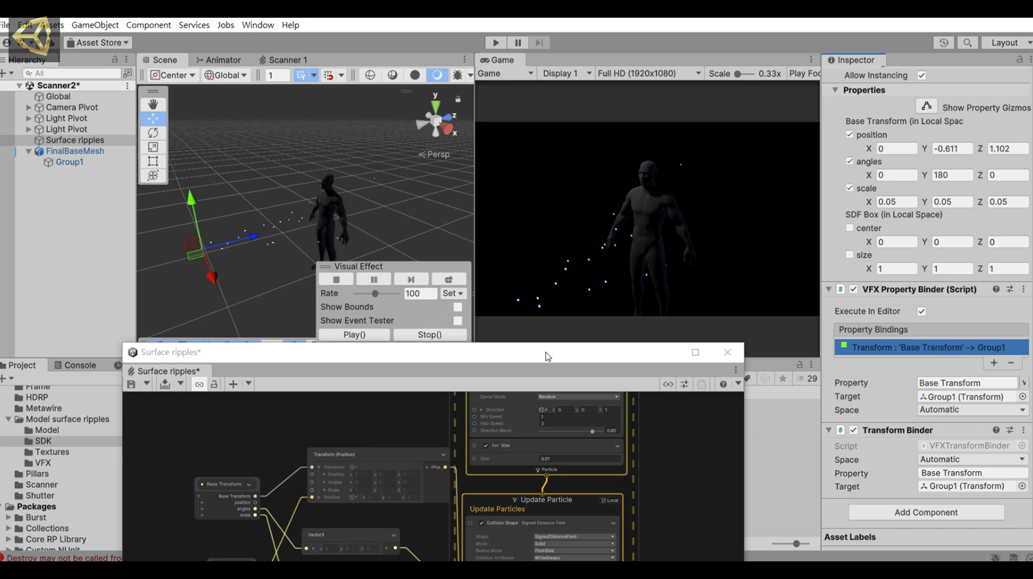
Set the SDF Box size of the Surface ripples effect to 100 in X and Y
{"action": "left_click_drag", "start_coordinate": [547, 356], "coordinate": [571, 365]}
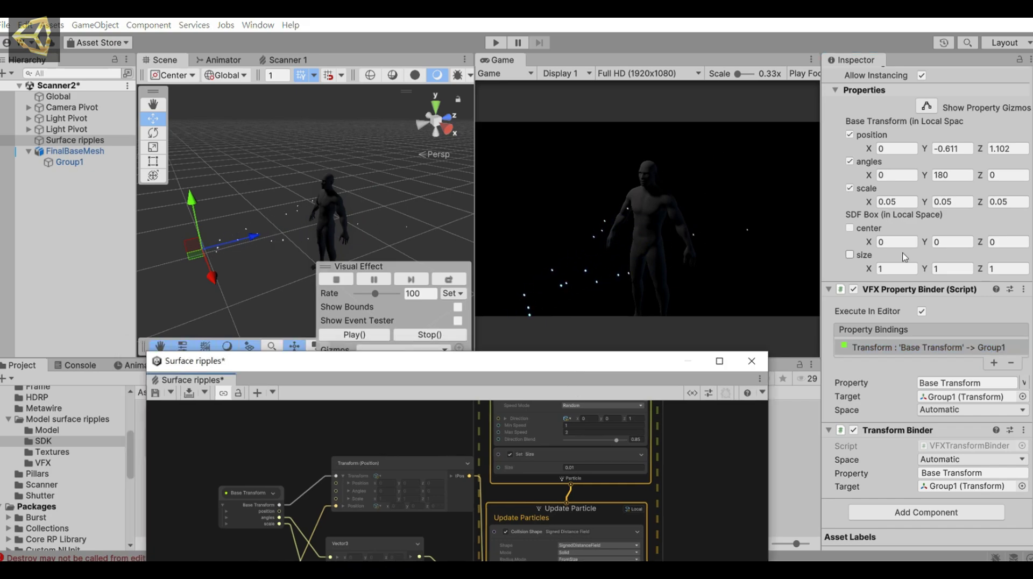
{"action": "left_click", "coordinate": [894, 269]}
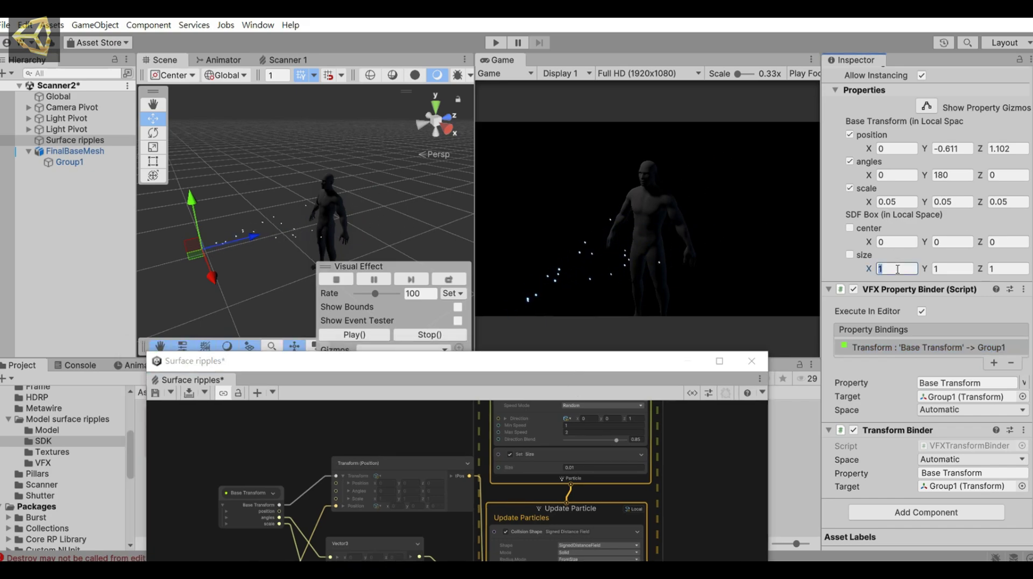
{"action": "left_click", "coordinate": [953, 268]}
{"action": "type", "text": "100"}
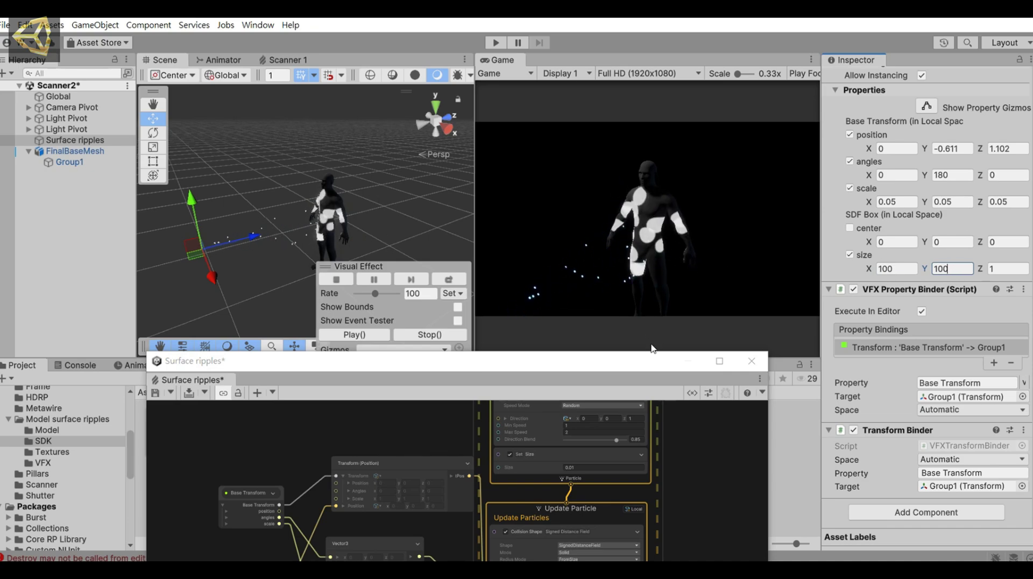
Raise the Lifetime Loss of the Collision Shape block in Update Particle to 1
{"action": "left_click_drag", "start_coordinate": [646, 366], "coordinate": [596, 55]}
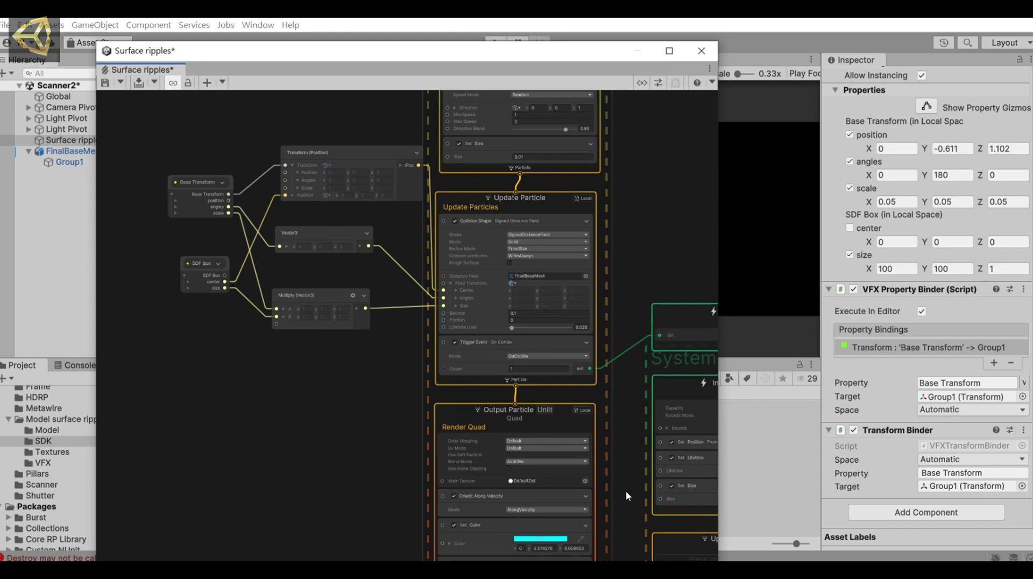
{"action": "middle_click_drag", "start_coordinate": [626, 492], "coordinate": [521, 403]}
{"action": "left_click_drag", "start_coordinate": [600, 54], "coordinate": [405, 80]}
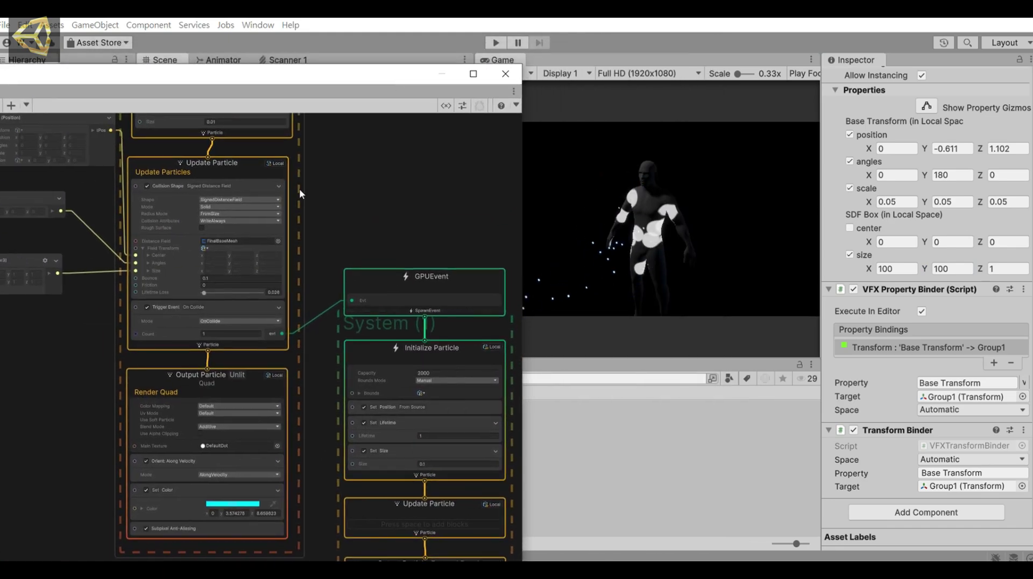
{"action": "scroll", "coordinate": [260, 274], "scroll_direction": "up", "scroll_amount": 5}
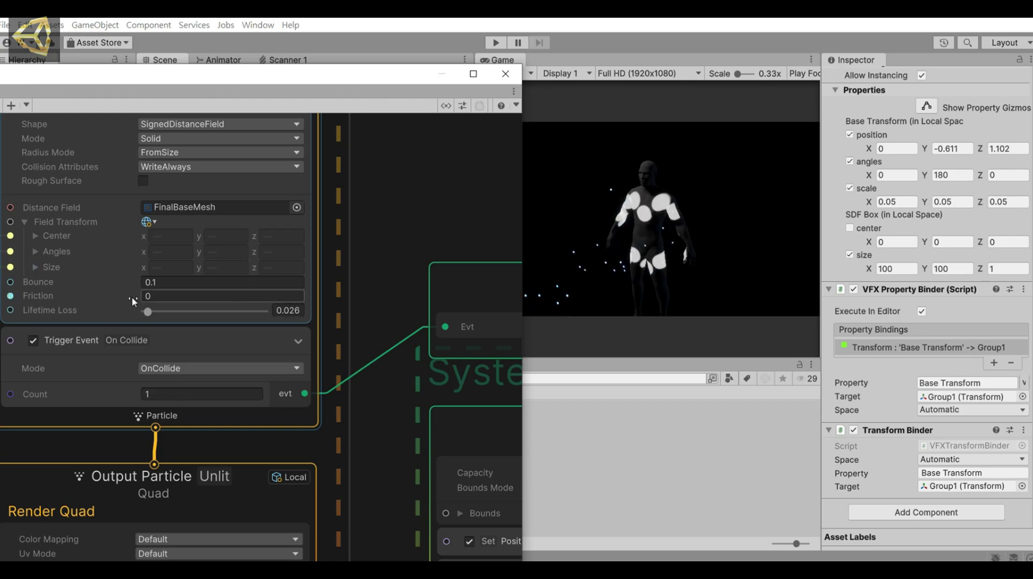
{"action": "left_click_drag", "start_coordinate": [147, 312], "coordinate": [289, 321]}
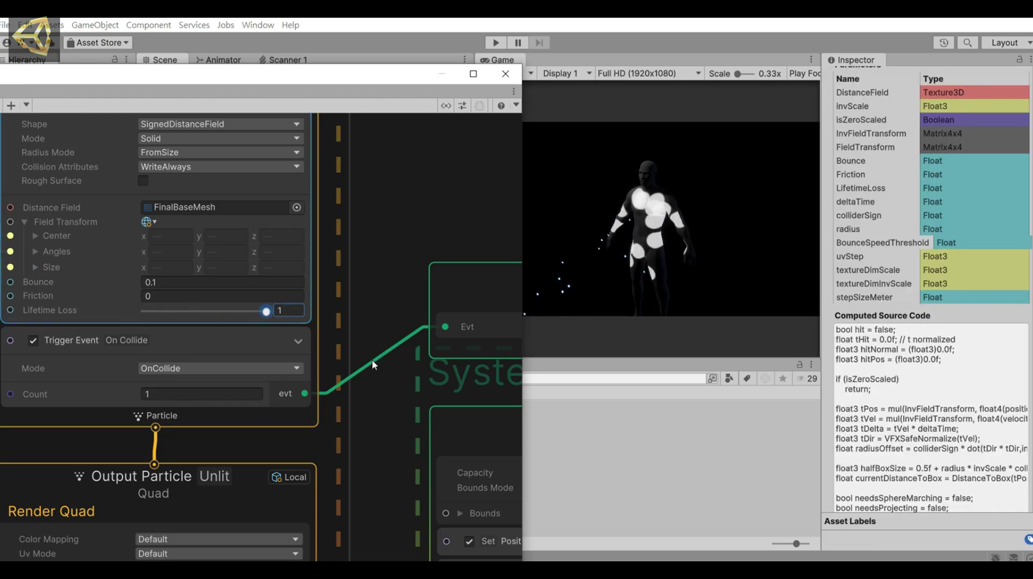
Assign the ring02_00 texture from the Textures folder as the Main Texture of the Forward Decal output
{"action": "scroll", "coordinate": [323, 184], "scroll_direction": "down", "scroll_amount": 5}
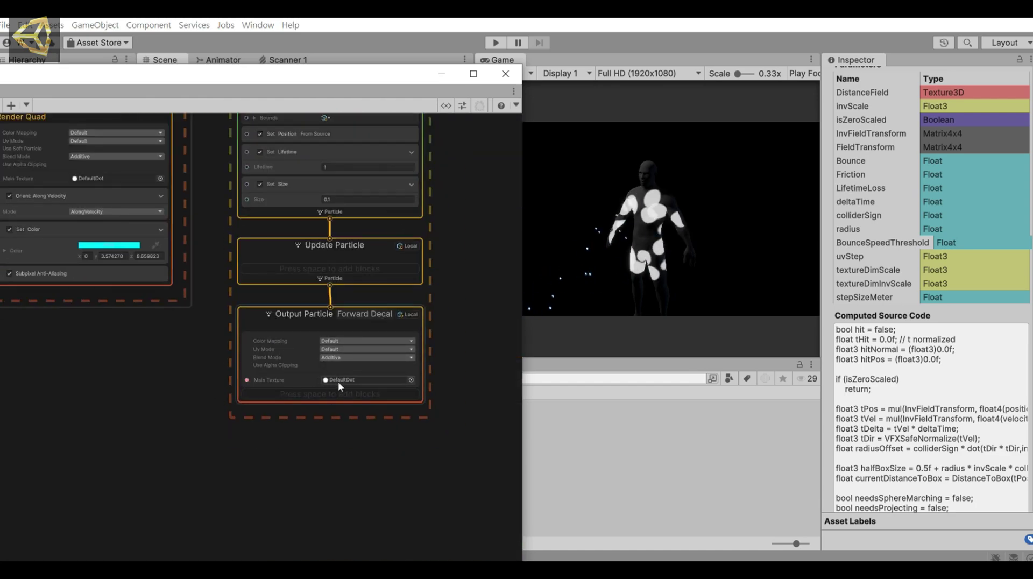
{"action": "left_click_drag", "start_coordinate": [315, 80], "coordinate": [815, 86]}
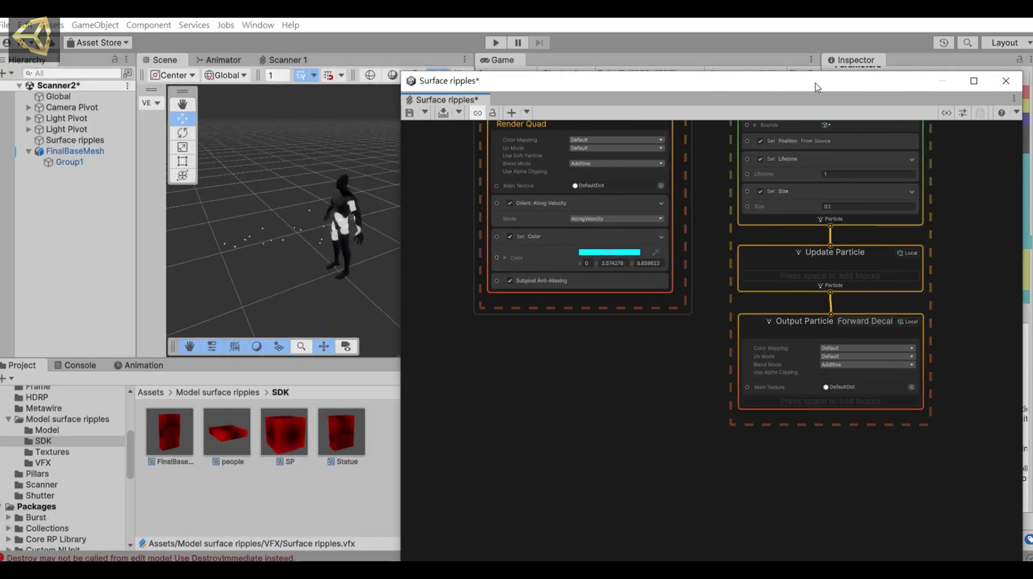
{"action": "left_click", "coordinate": [63, 455]}
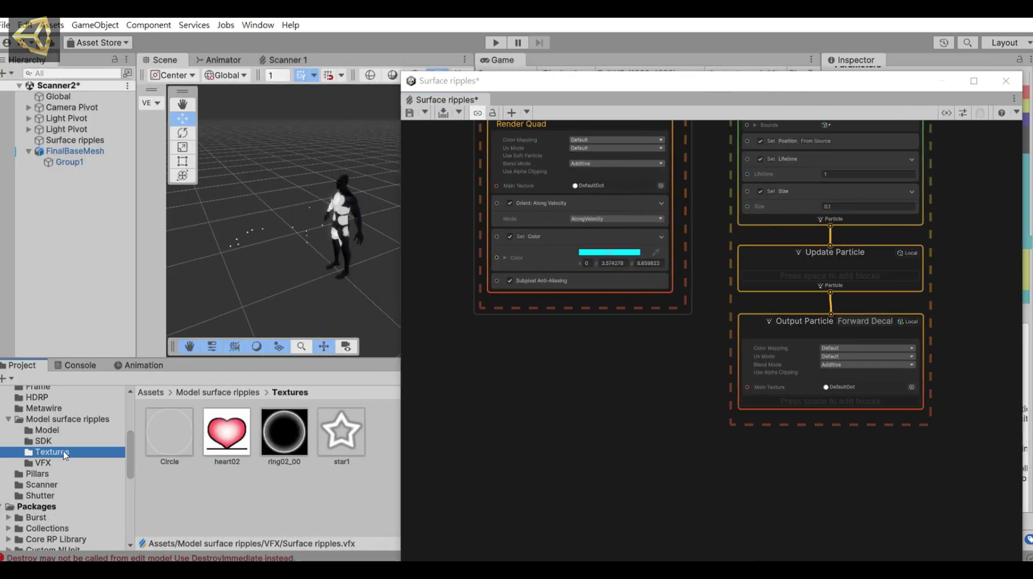
{"action": "scroll", "coordinate": [845, 430], "scroll_direction": "up", "scroll_amount": 3}
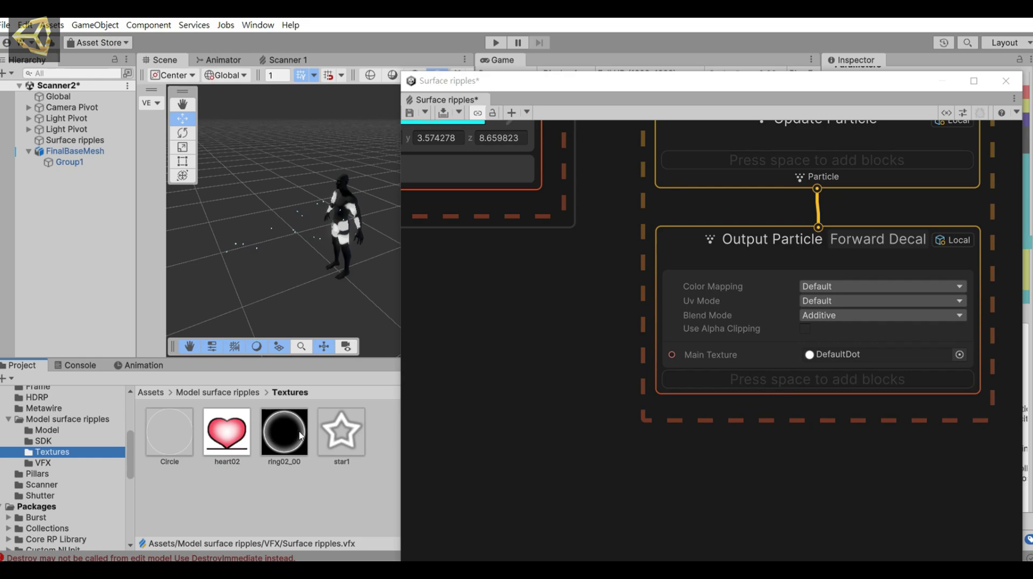
{"action": "left_click_drag", "start_coordinate": [284, 432], "coordinate": [826, 354]}
{"action": "left_click_drag", "start_coordinate": [880, 104], "coordinate": [362, 72]}
{"action": "left_click", "coordinate": [360, 239]}
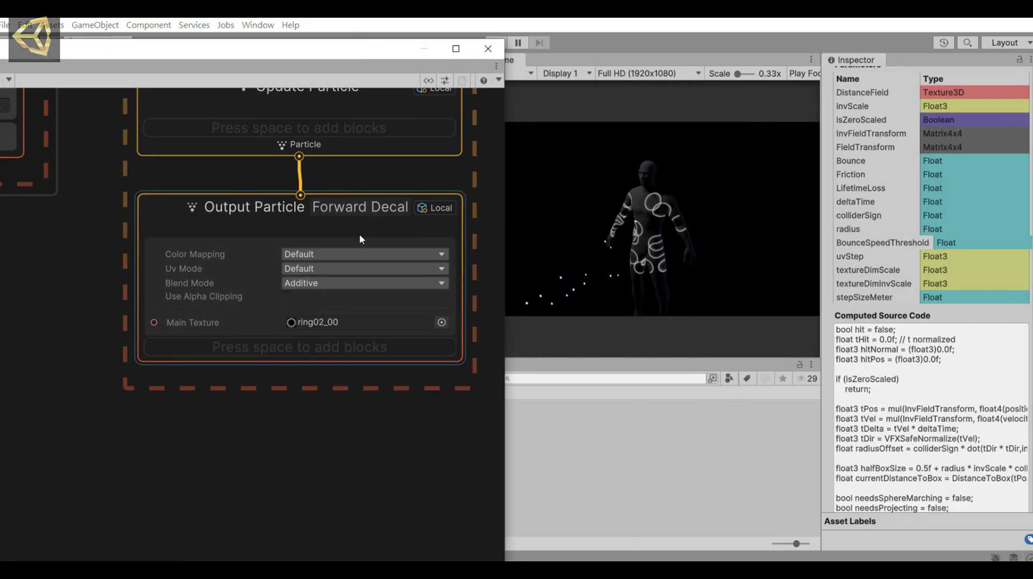
Add a Set Size Over Life block to the Forward Decal output and set its Composition to Multiply
{"action": "right_click", "coordinate": [329, 347]}
{"action": "left_click", "coordinate": [371, 355]}
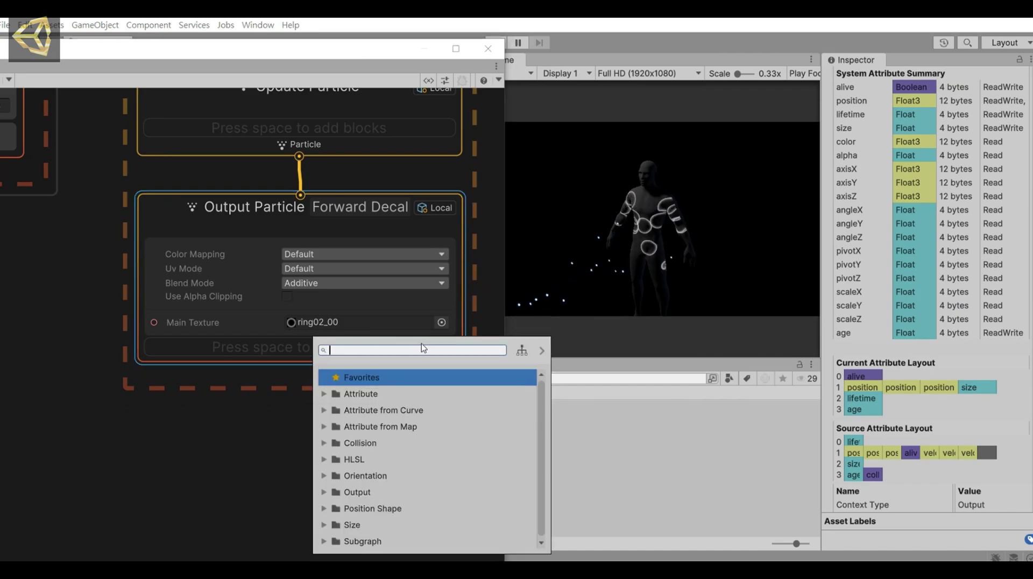
{"action": "type", "text": "set si"}
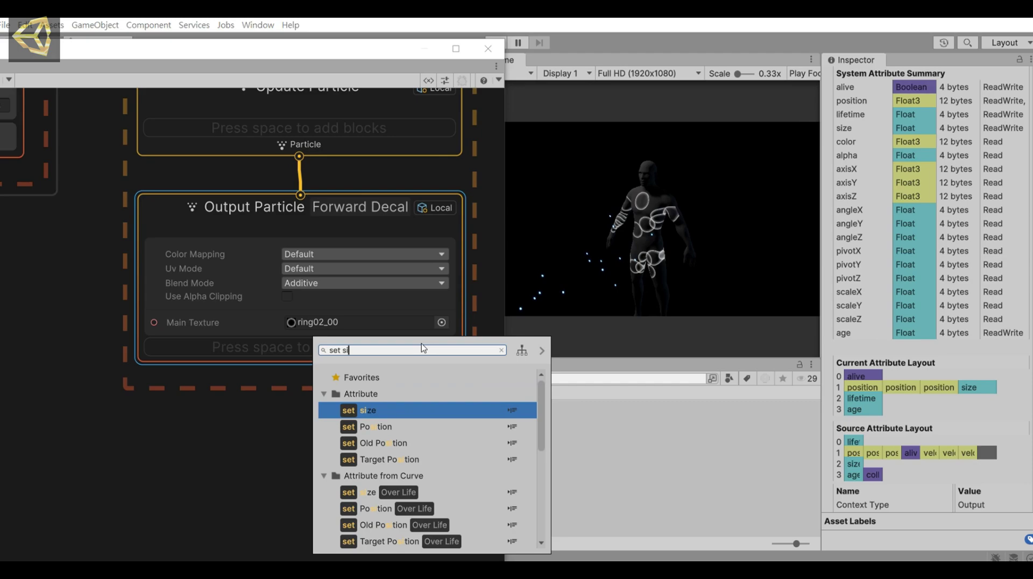
{"action": "type", "text": "z ov"}
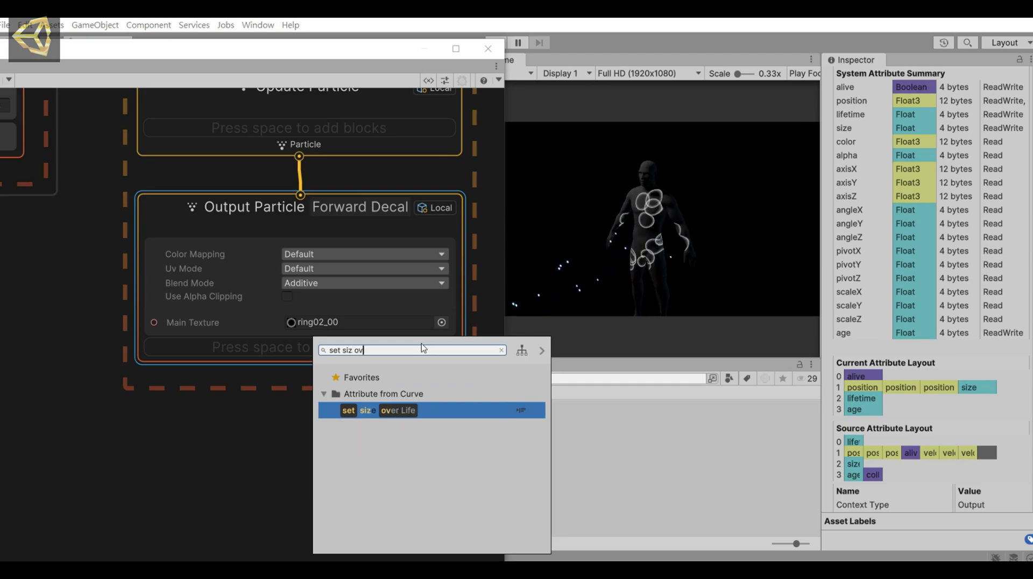
{"action": "key", "text": "Return"}
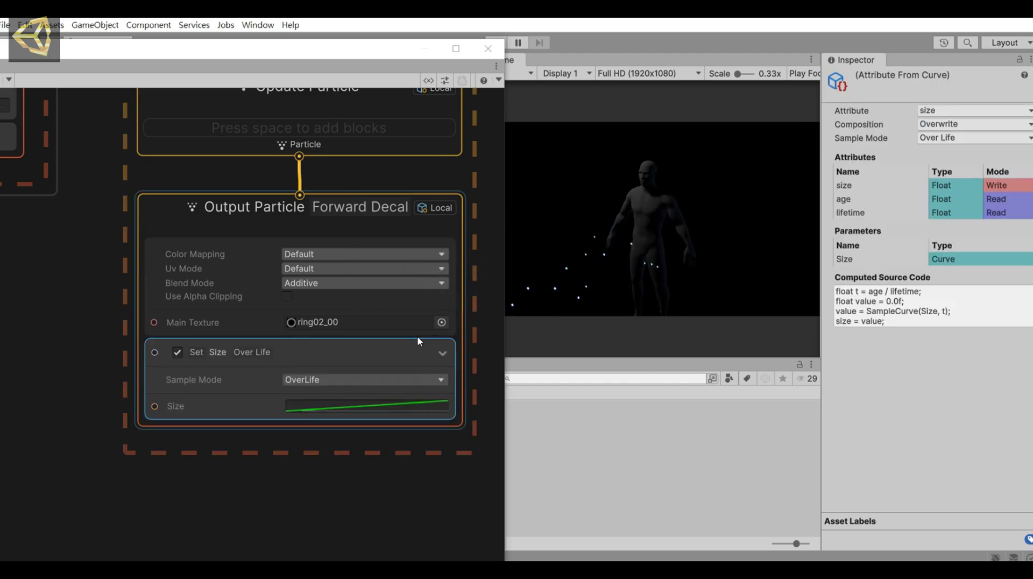
{"action": "left_click", "coordinate": [954, 125]}
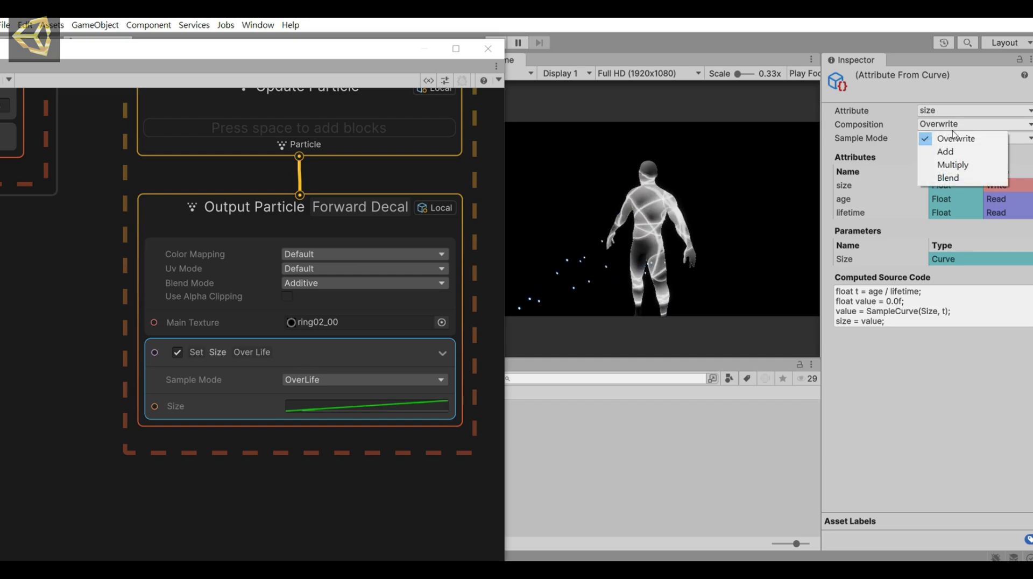
{"action": "left_click", "coordinate": [954, 165]}
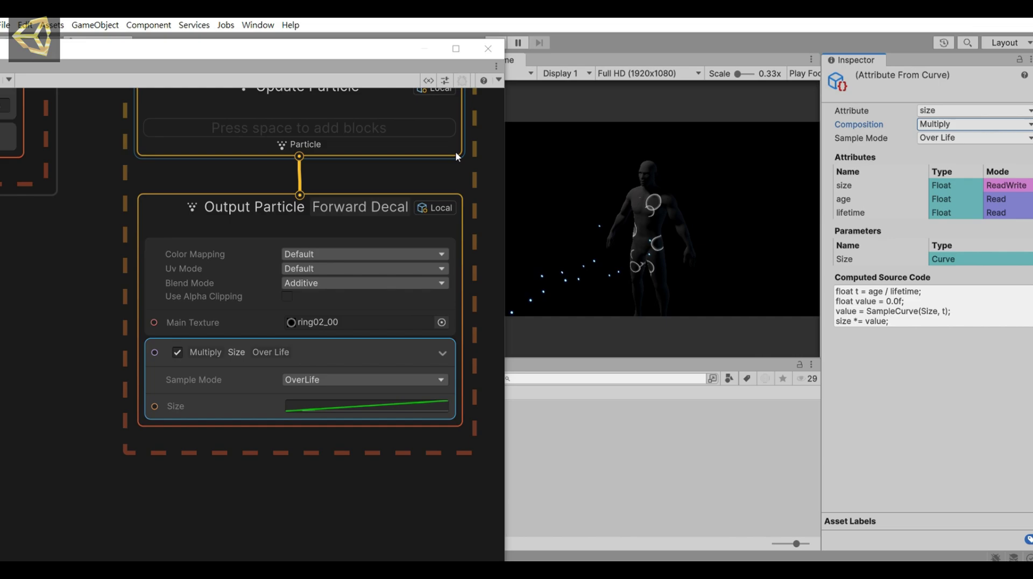
Give the Size Over Life curve the ease-out preset and add a key raised to about 0.65 at roughly a quarter of the lifetime
{"action": "left_click", "coordinate": [337, 410]}
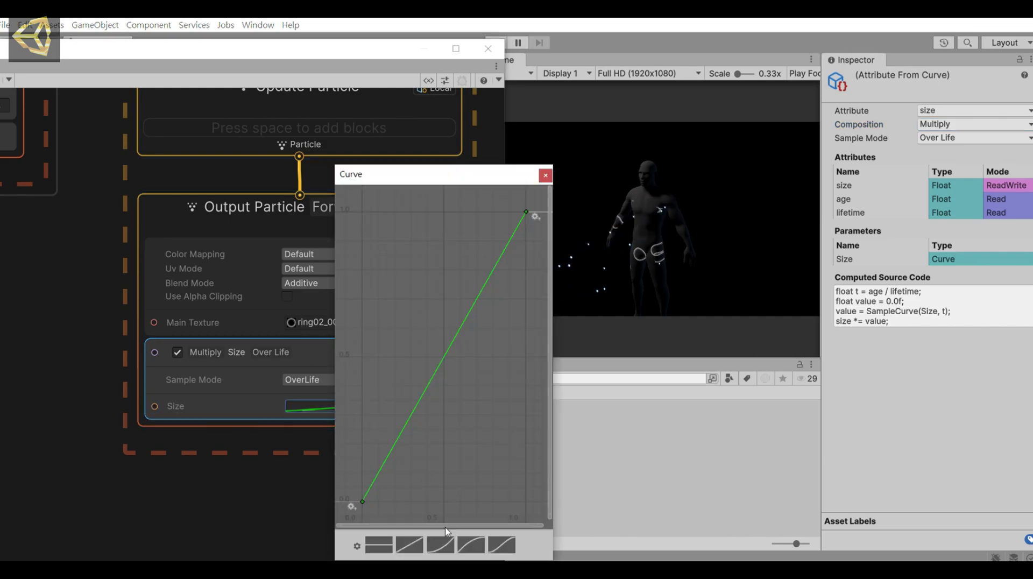
{"action": "left_click", "coordinate": [471, 544]}
{"action": "double_click", "coordinate": [395, 397]}
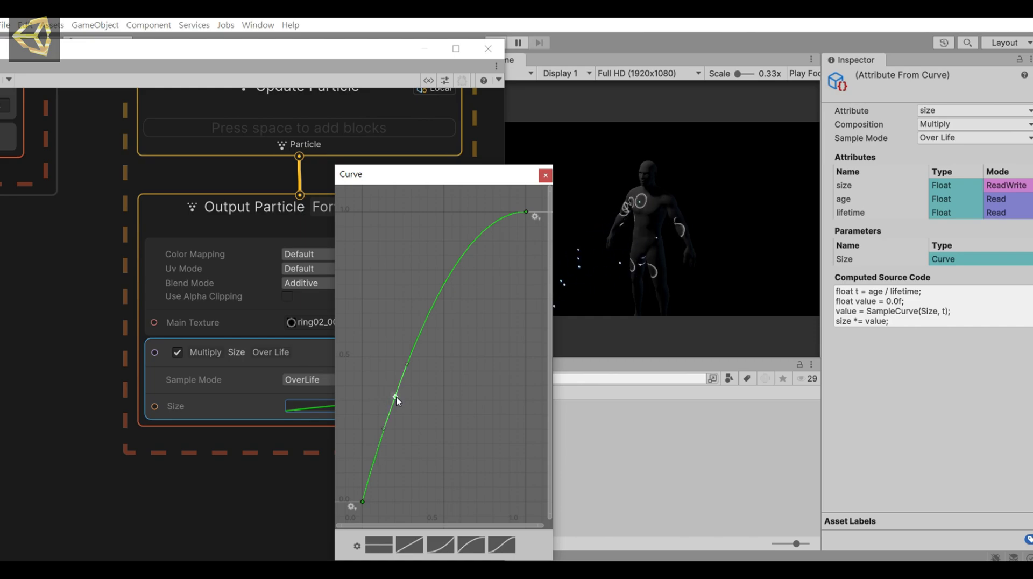
{"action": "left_click_drag", "start_coordinate": [396, 397], "coordinate": [404, 311]}
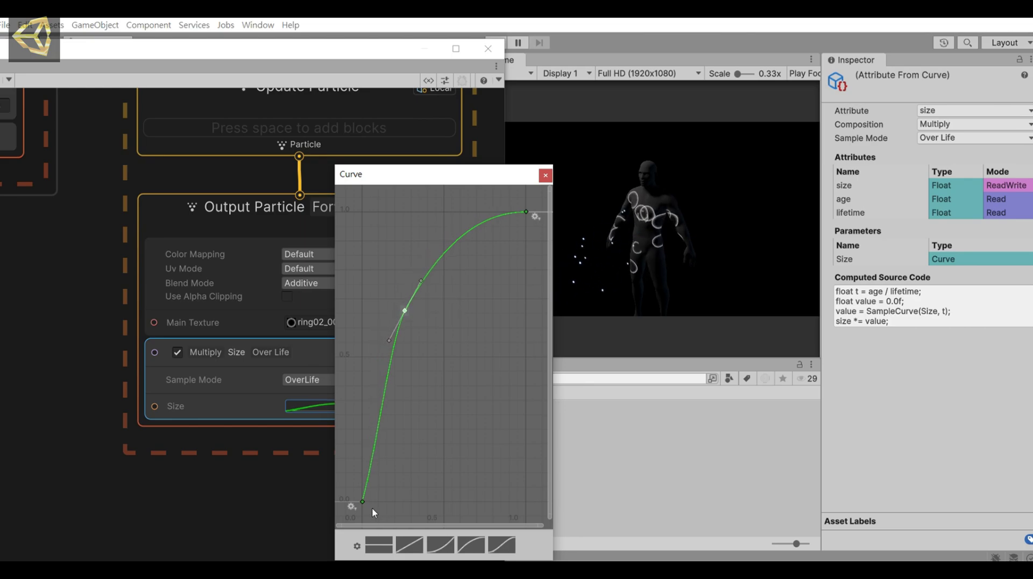
{"action": "left_click", "coordinate": [548, 175]}
Add a Set Color Over Life block to the Forward Decal output and set its Color Mode to Color
{"action": "right_click", "coordinate": [331, 420]}
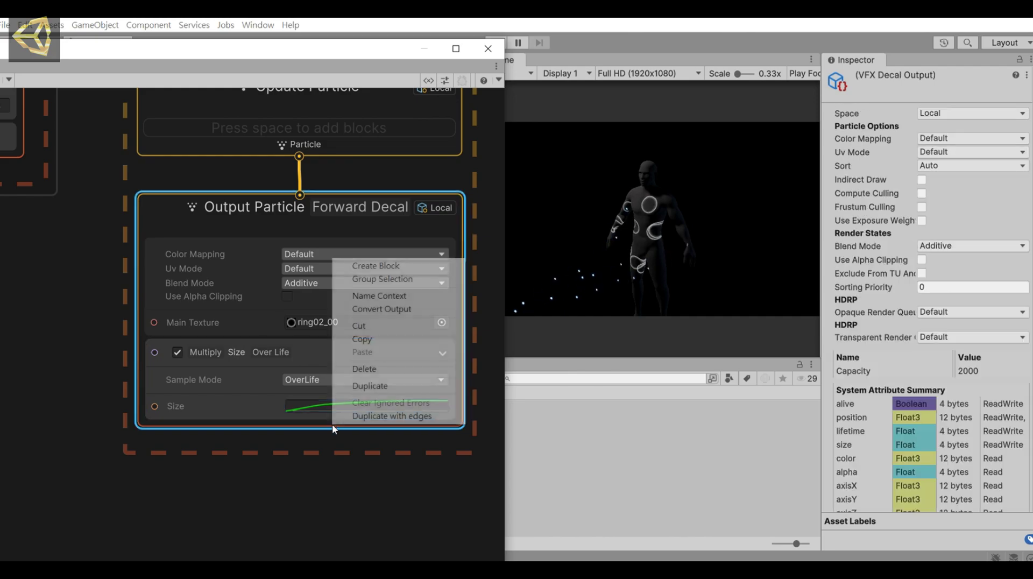
{"action": "left_click", "coordinate": [392, 268]}
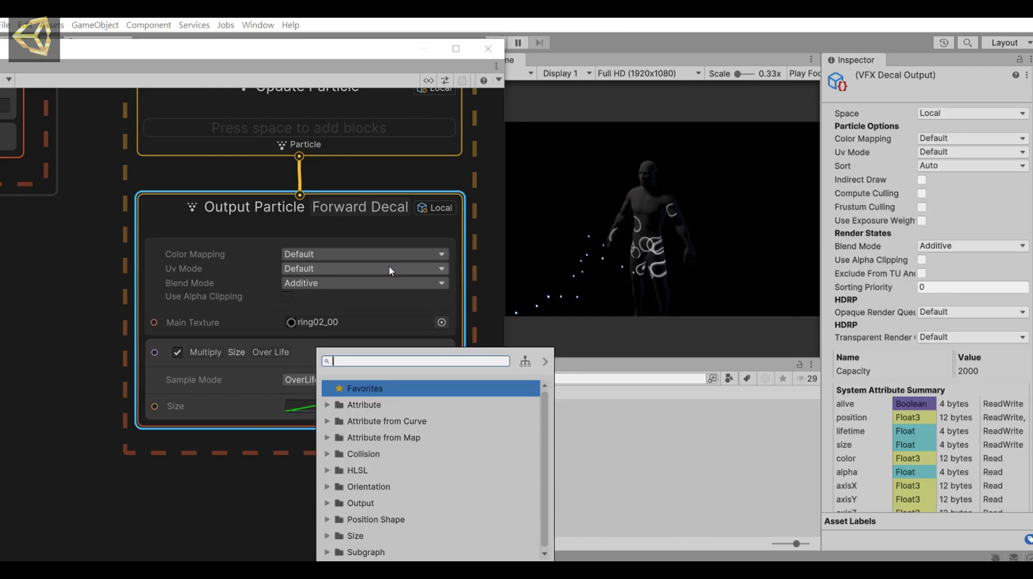
{"action": "type", "text": "set"}
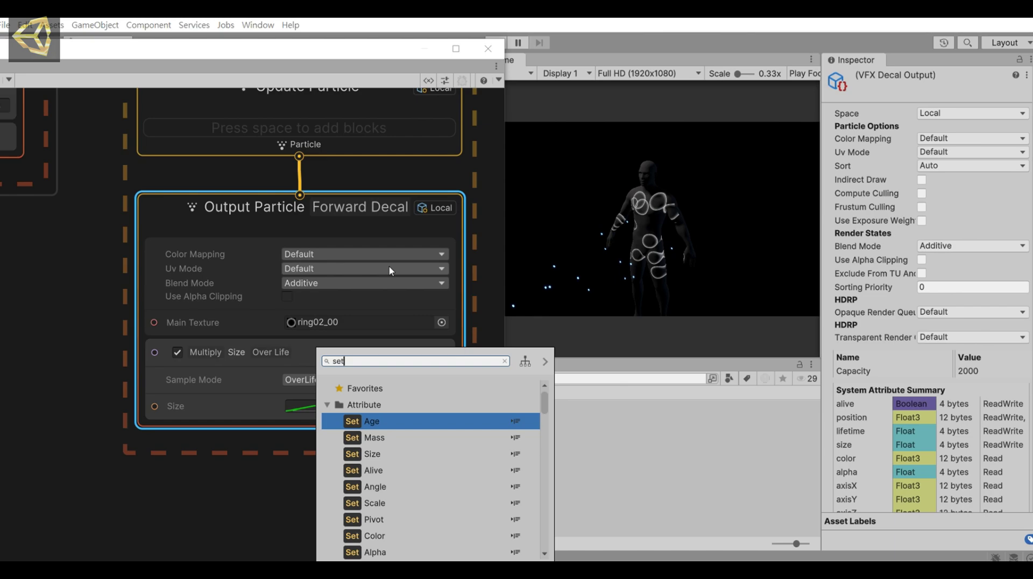
{"action": "type", "text": " color ov"}
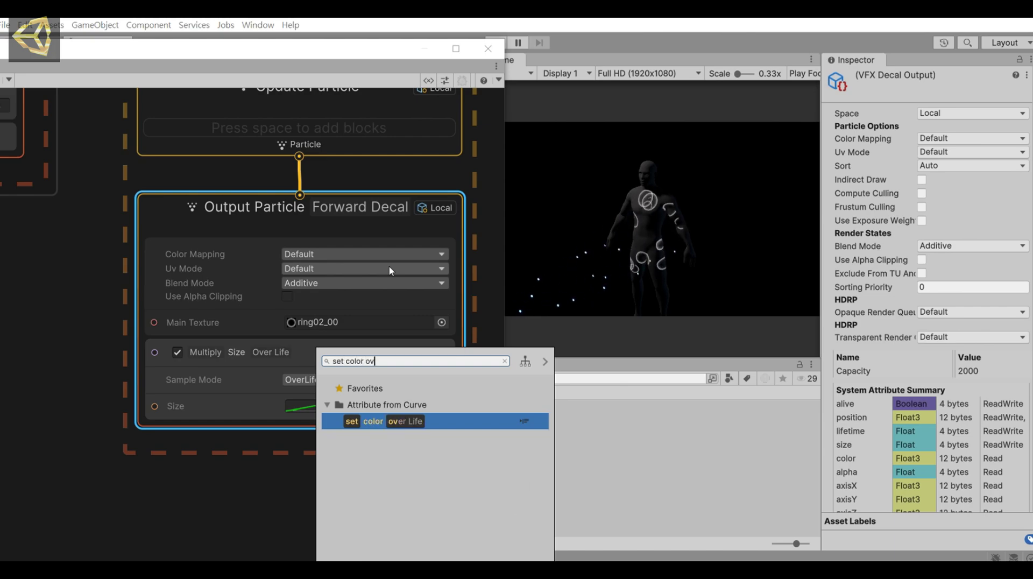
{"action": "key", "text": "Return"}
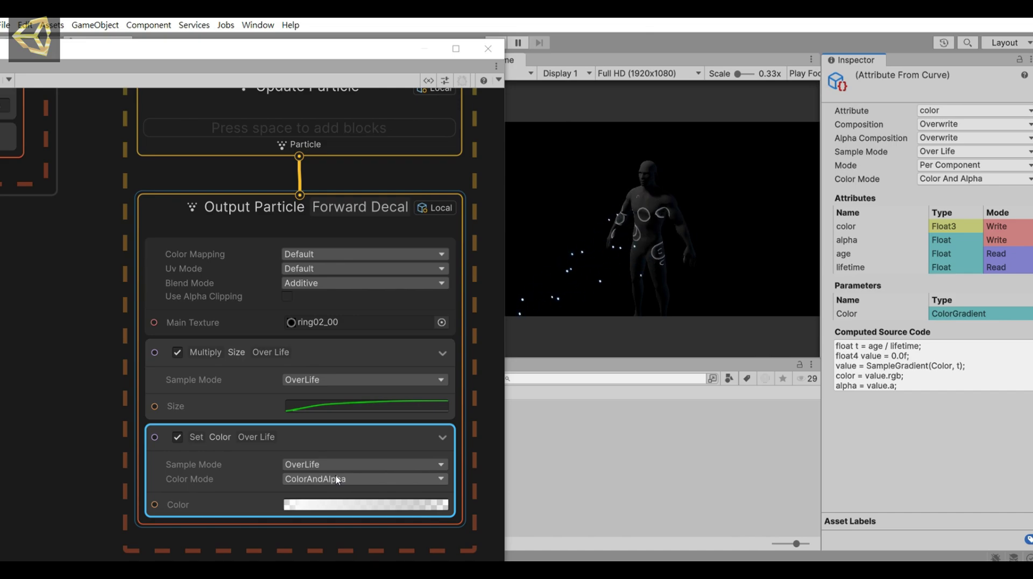
{"action": "left_click", "coordinate": [319, 465]}
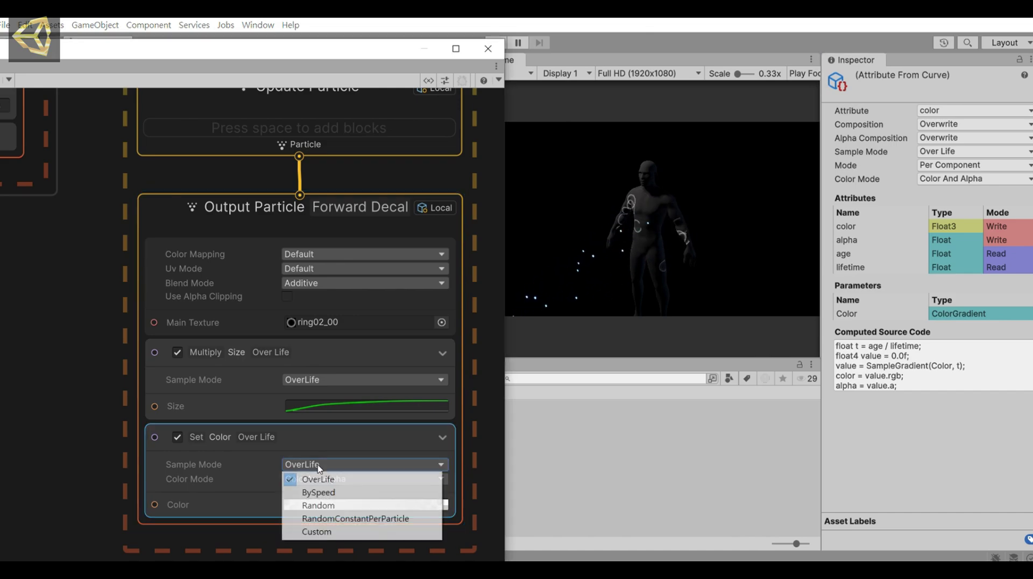
{"action": "left_click", "coordinate": [318, 478]}
{"action": "left_click", "coordinate": [319, 479]}
{"action": "left_click", "coordinate": [317, 492]}
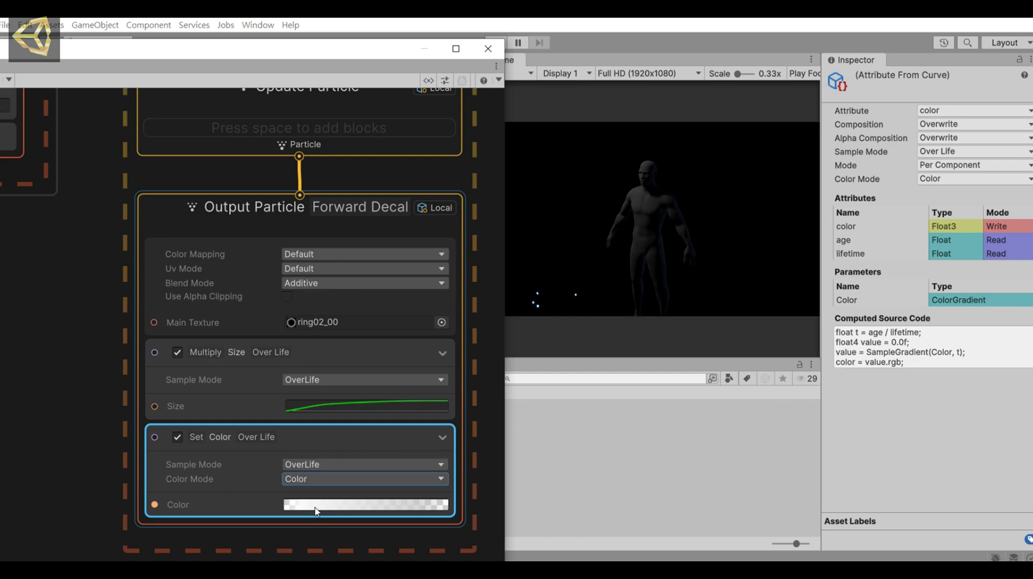
Set the start of the Color gradient to alpha 255 and a blue of RGB 9, 81, 218 with HDR intensity 4.8
{"action": "left_click", "coordinate": [316, 505]}
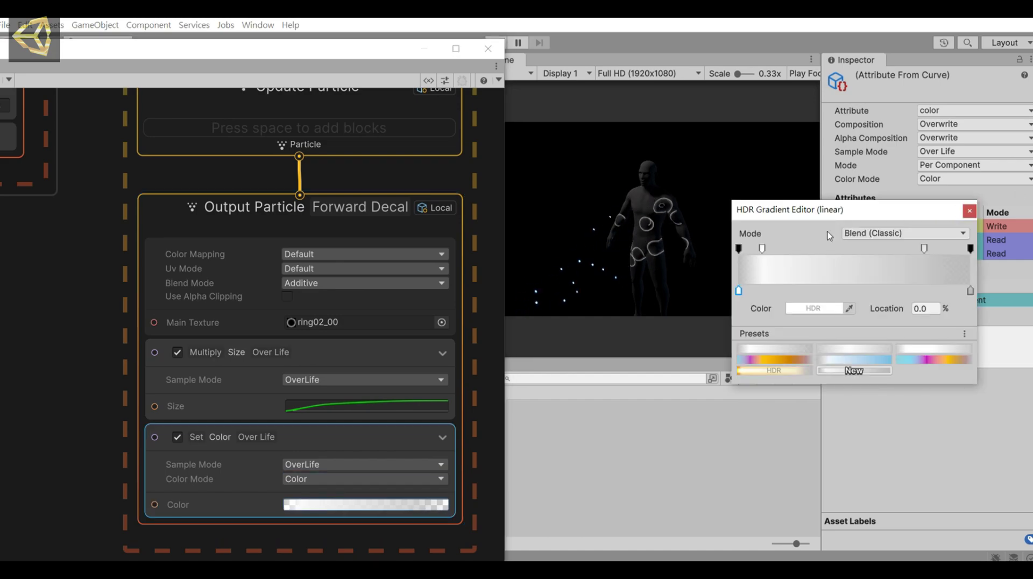
{"action": "left_click", "coordinate": [738, 248]}
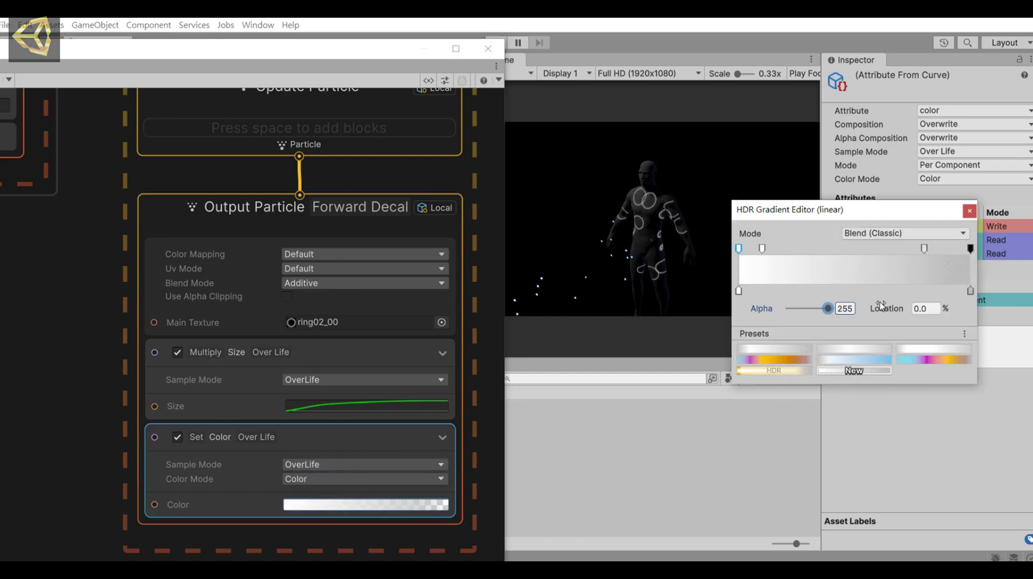
{"action": "left_click", "coordinate": [739, 291]}
{"action": "left_click", "coordinate": [803, 308]}
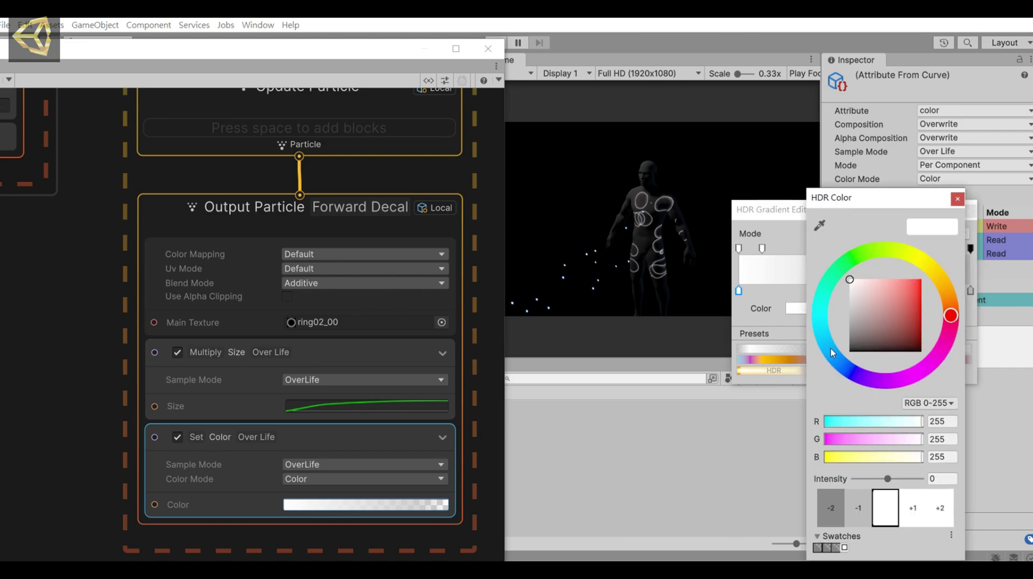
{"action": "left_click", "coordinate": [921, 295]}
{"action": "left_click", "coordinate": [787, 218]}
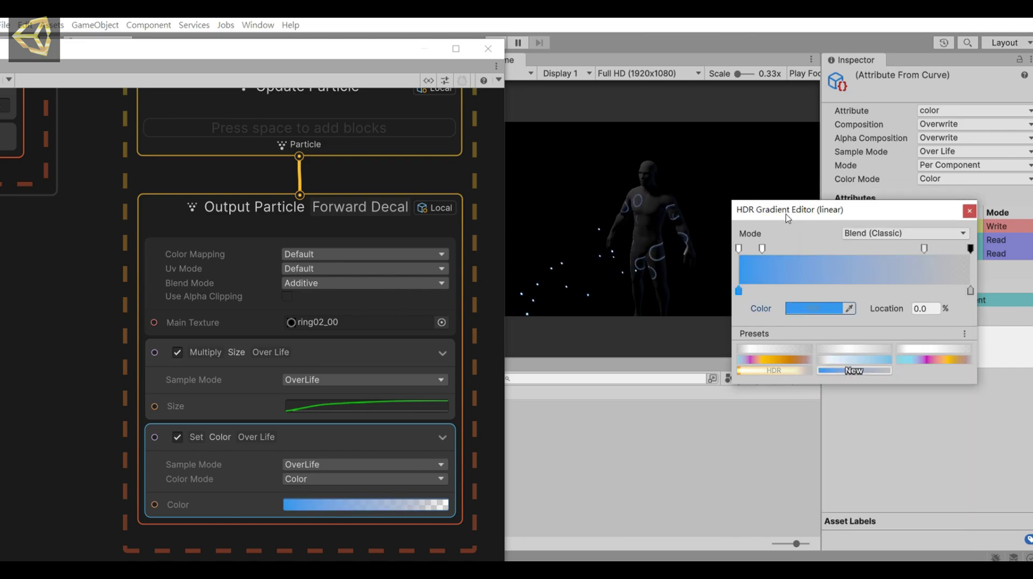
{"action": "left_click", "coordinate": [819, 308]}
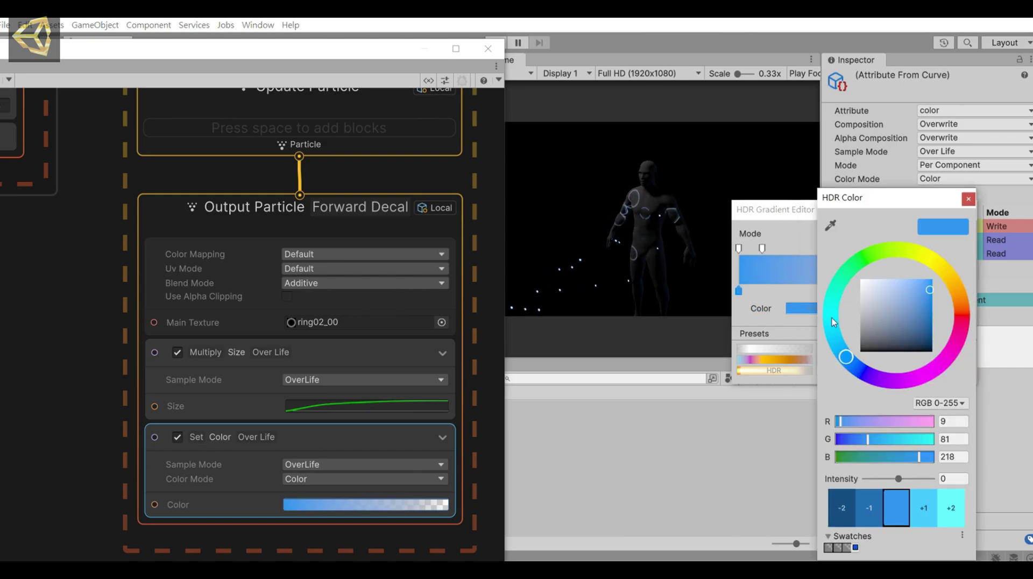
{"action": "left_click", "coordinate": [915, 479]}
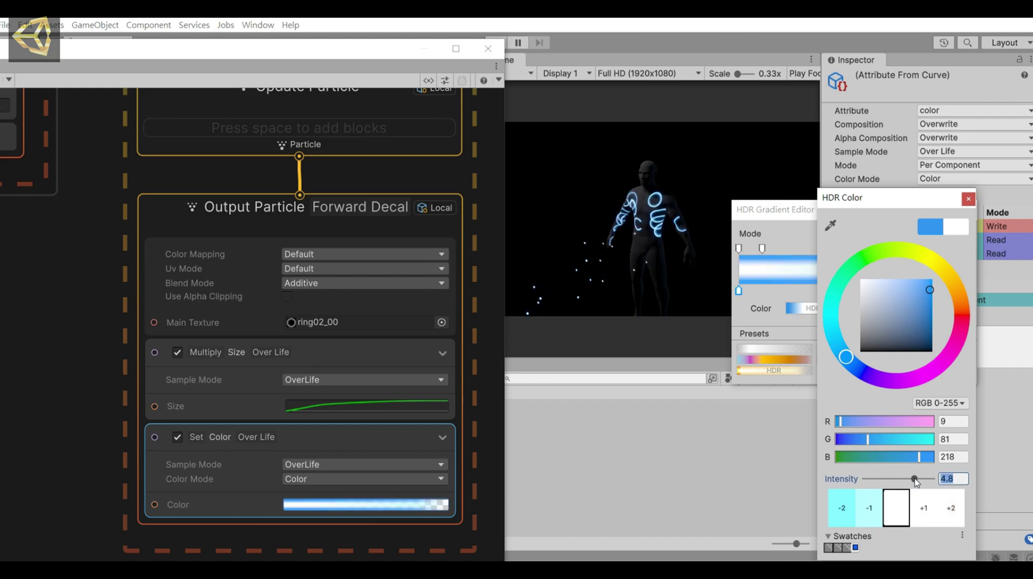
{"action": "left_click", "coordinate": [778, 216]}
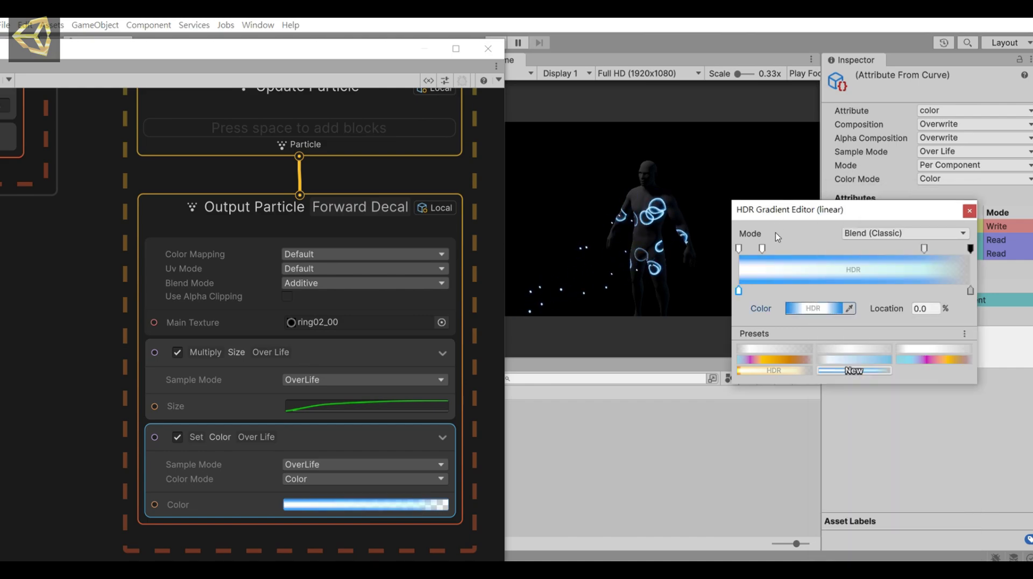
Add a darker HDR blue color key, RGB 7, 48, 128, at about 68% of the Color gradient
{"action": "left_click", "coordinate": [799, 311]}
{"action": "left_click", "coordinate": [908, 316]}
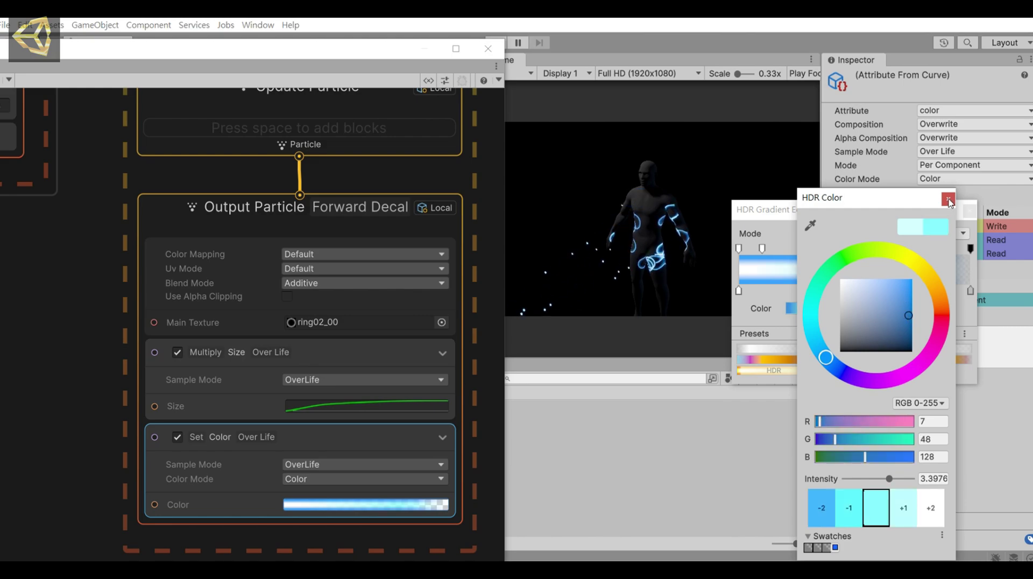
{"action": "left_click", "coordinate": [948, 199]}
Set the end of the Color gradient to alpha 255 and a dark HDR blue
{"action": "left_click", "coordinate": [970, 249]}
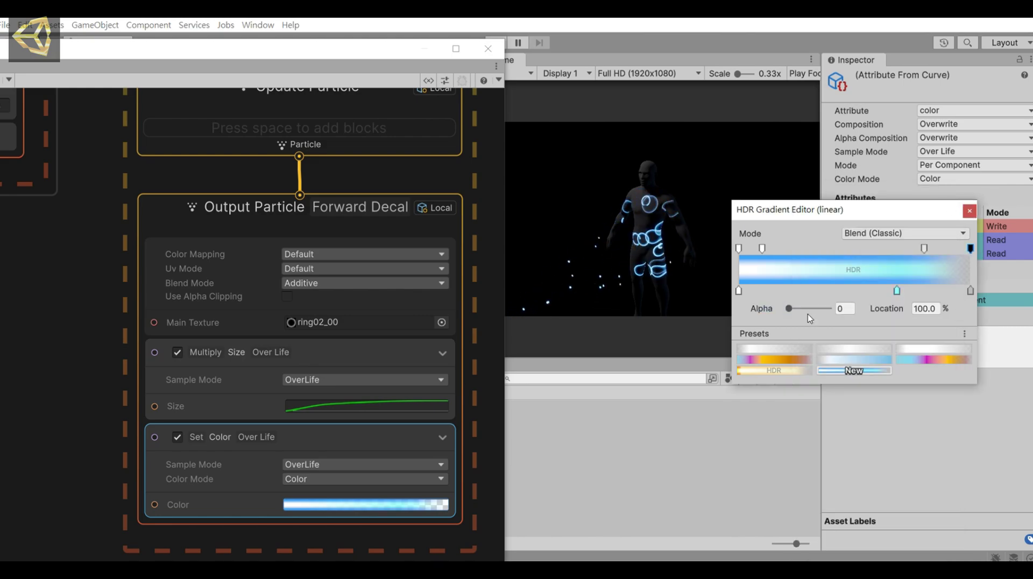
{"action": "left_click_drag", "start_coordinate": [808, 309], "coordinate": [829, 308]}
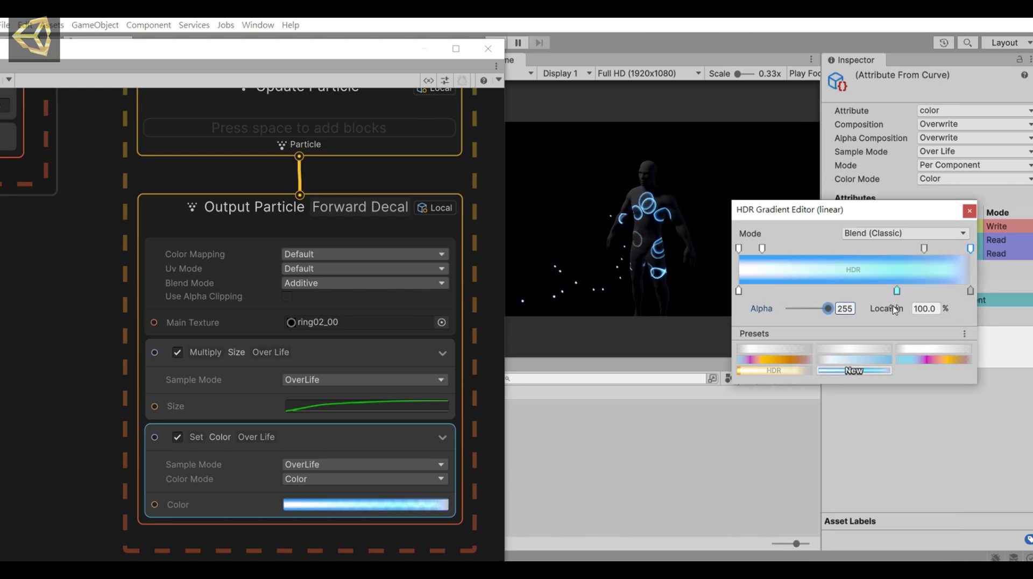
{"action": "left_click", "coordinate": [971, 291]}
{"action": "left_click", "coordinate": [789, 311]}
{"action": "left_click", "coordinate": [823, 366]}
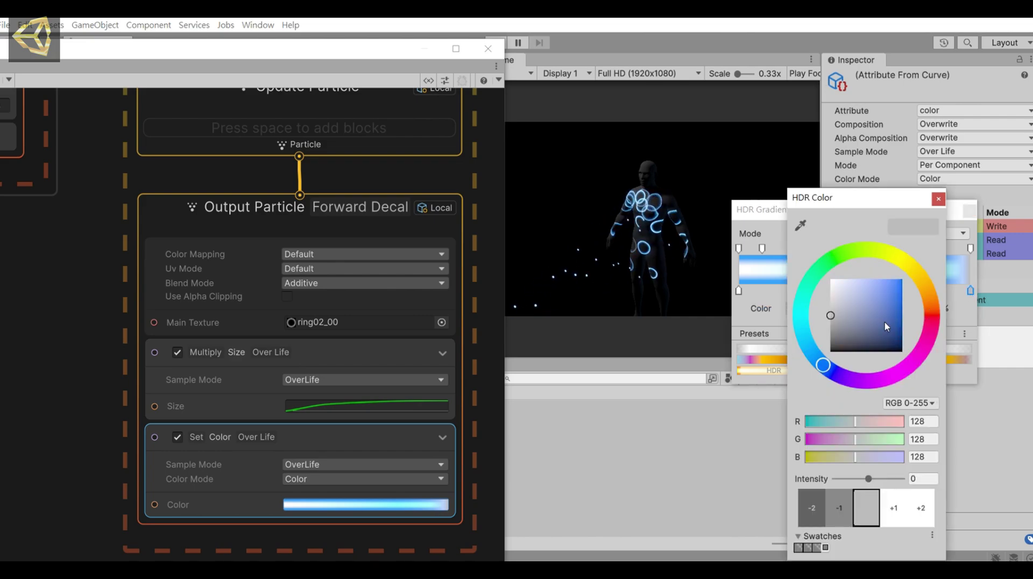
{"action": "left_click_drag", "start_coordinate": [861, 323], "coordinate": [908, 342]}
{"action": "left_click", "coordinate": [939, 199]}
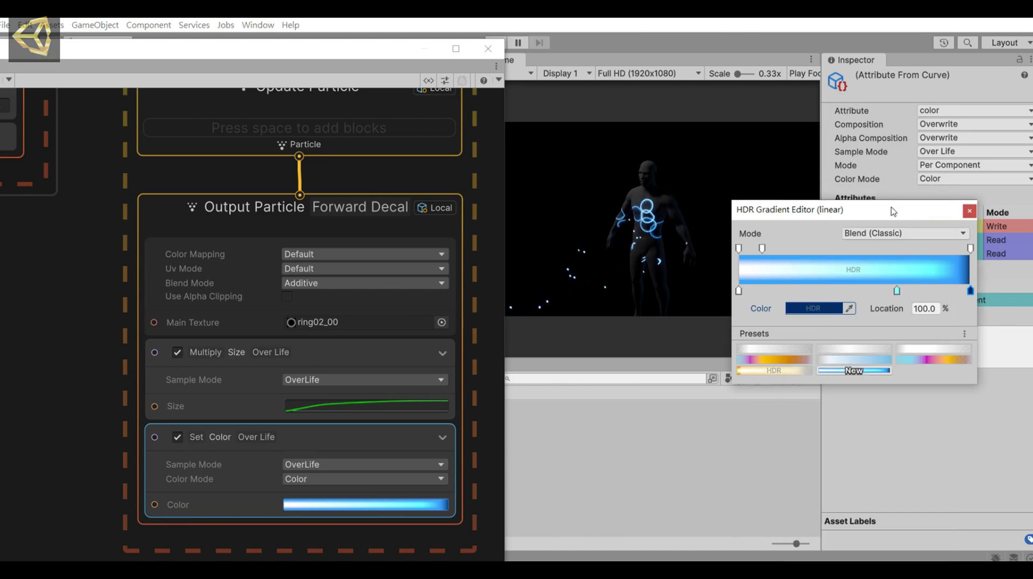
{"action": "left_click", "coordinate": [968, 212]}
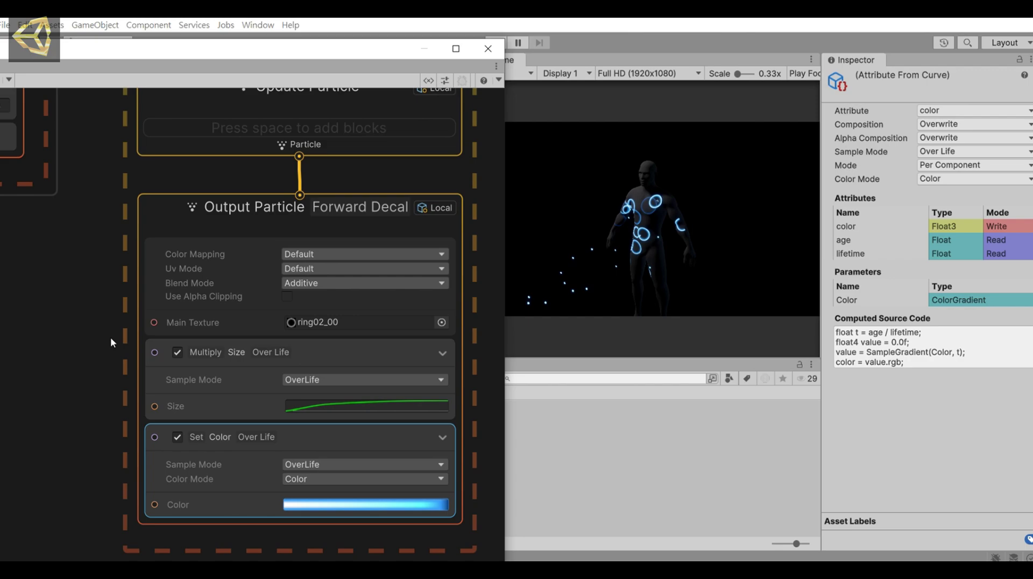
Set the ripple system's Size to 0.2 and Lifetime to 1.3 in Initialize Particle
{"action": "middle_click_drag", "start_coordinate": [219, 217], "coordinate": [266, 526]}
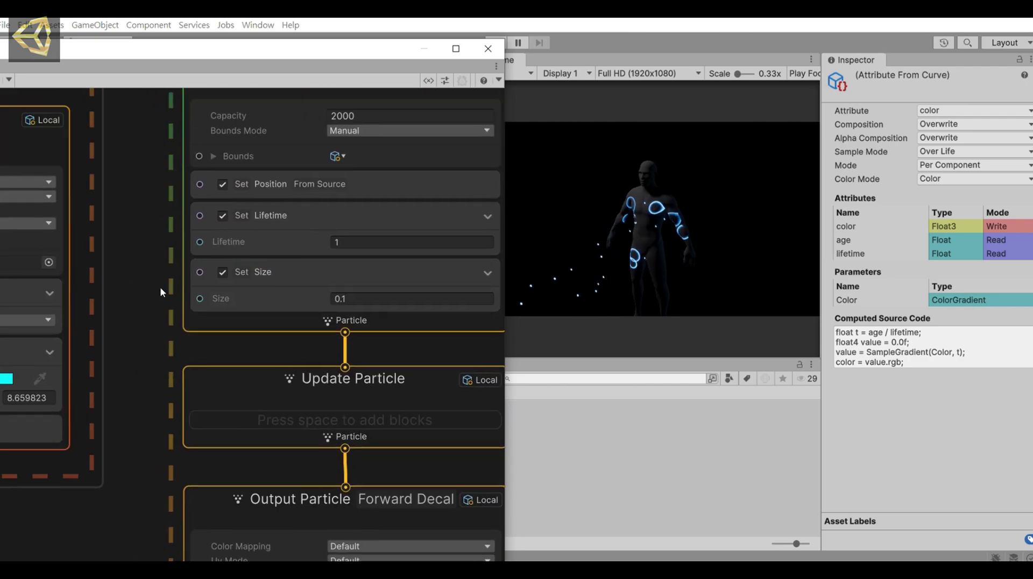
{"action": "left_click", "coordinate": [356, 297]}
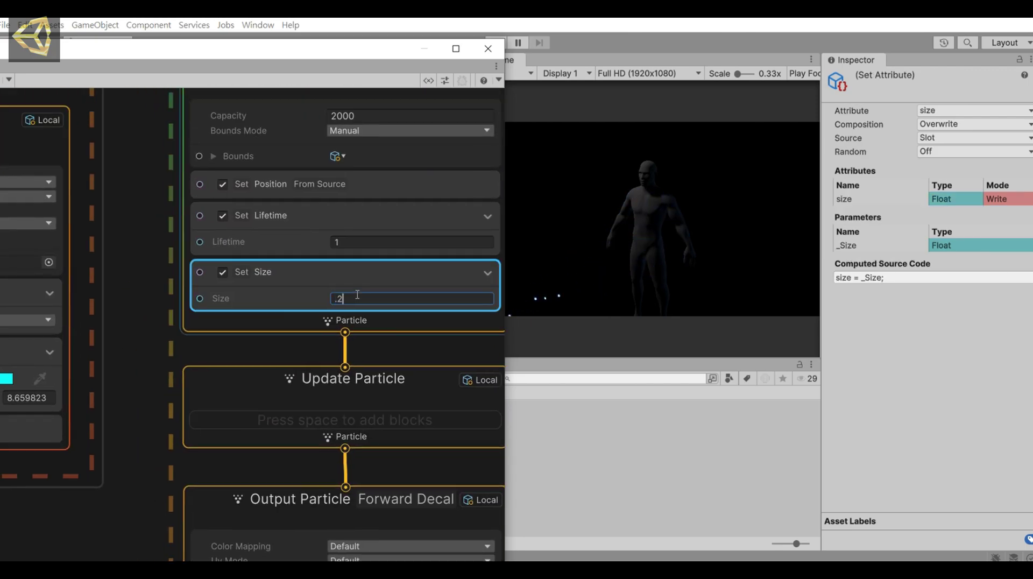
{"action": "type", "text": ".2"}
{"action": "left_click", "coordinate": [358, 242]}
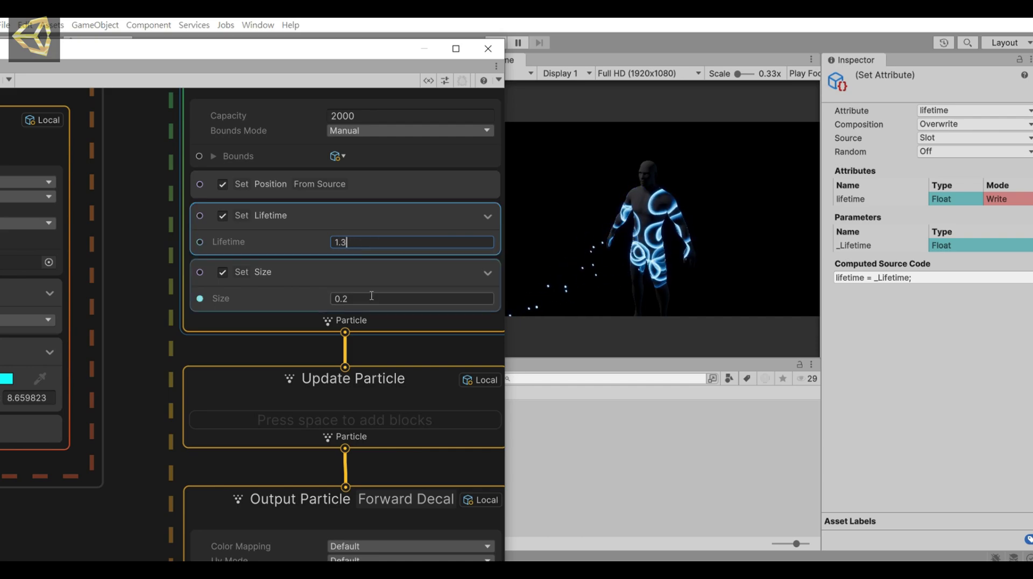
{"action": "left_click", "coordinate": [344, 298]}
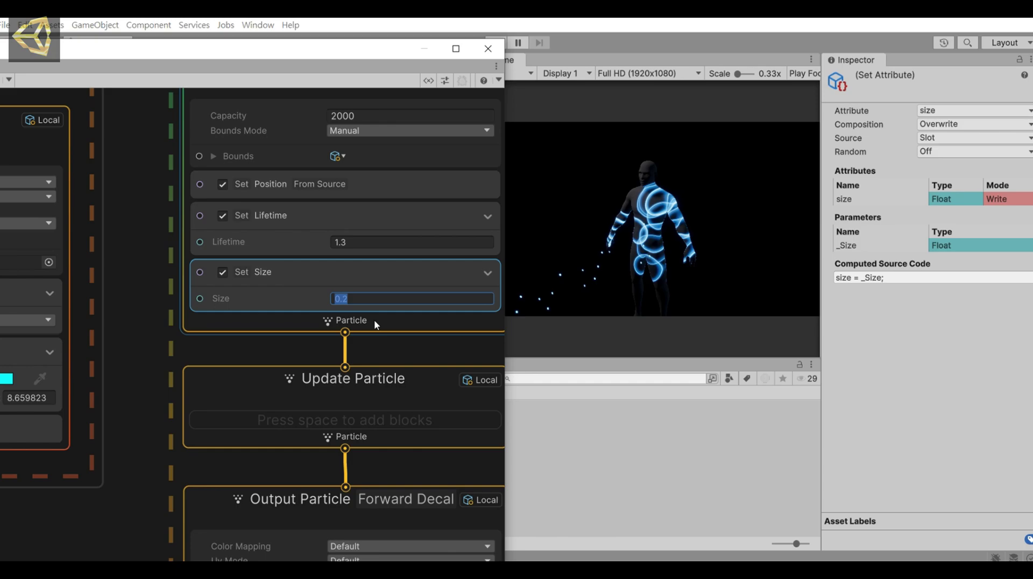
{"action": "middle_click_drag", "start_coordinate": [418, 348], "coordinate": [374, 319]}
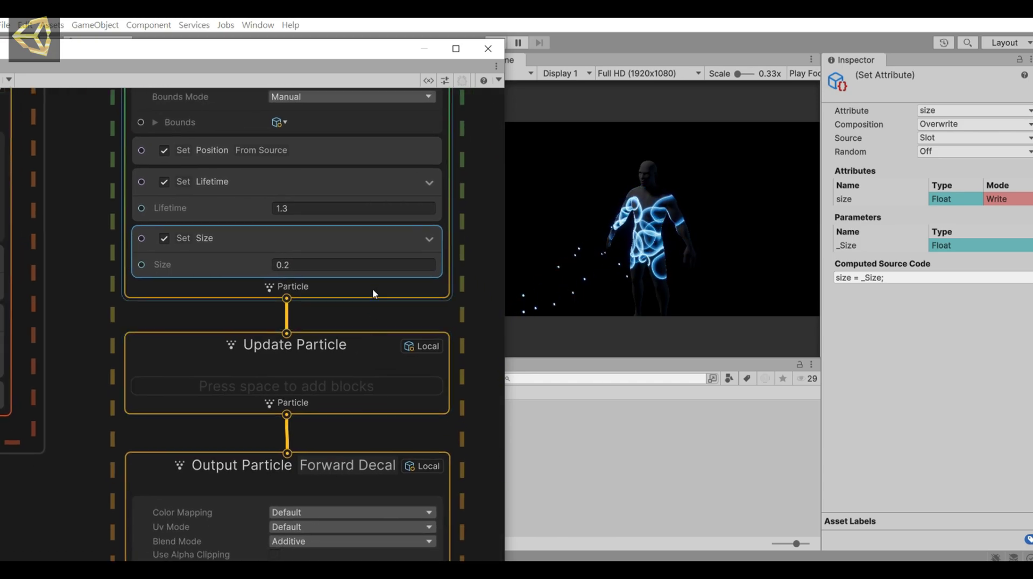
Randomize the ripple system's Set Size block Per Component, with B set to 0.1
{"action": "scroll", "coordinate": [373, 292], "scroll_direction": "down", "scroll_amount": 2}
{"action": "right_click", "coordinate": [373, 293]}
{"action": "left_click", "coordinate": [384, 300]}
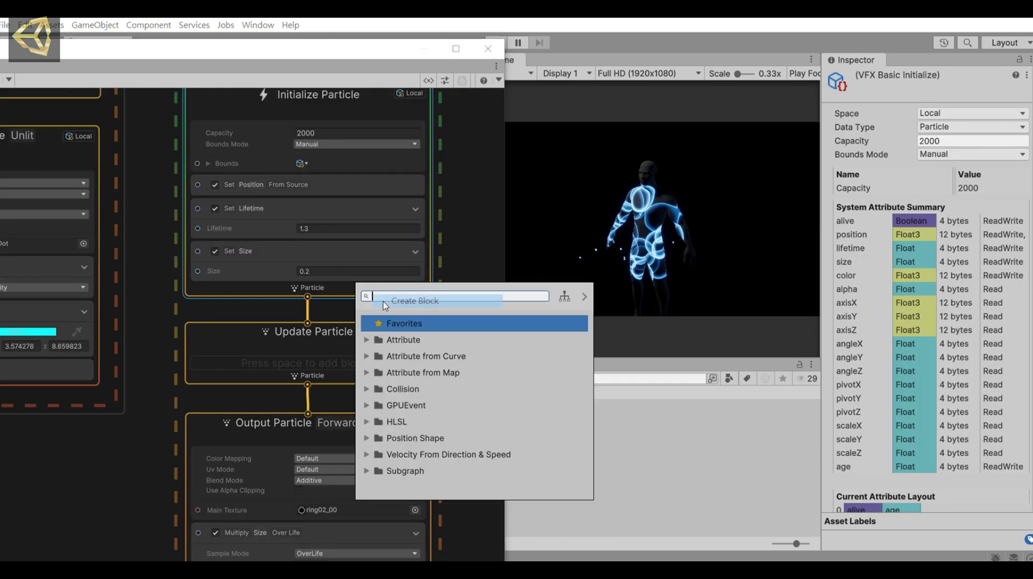
{"action": "left_click", "coordinate": [331, 250]}
{"action": "left_click", "coordinate": [963, 152]}
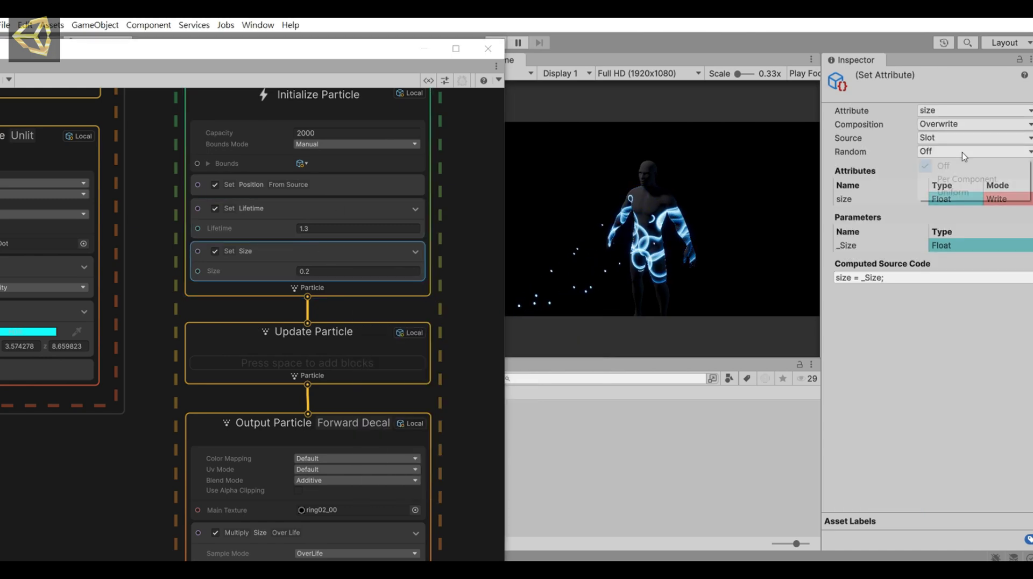
{"action": "left_click", "coordinate": [967, 179]}
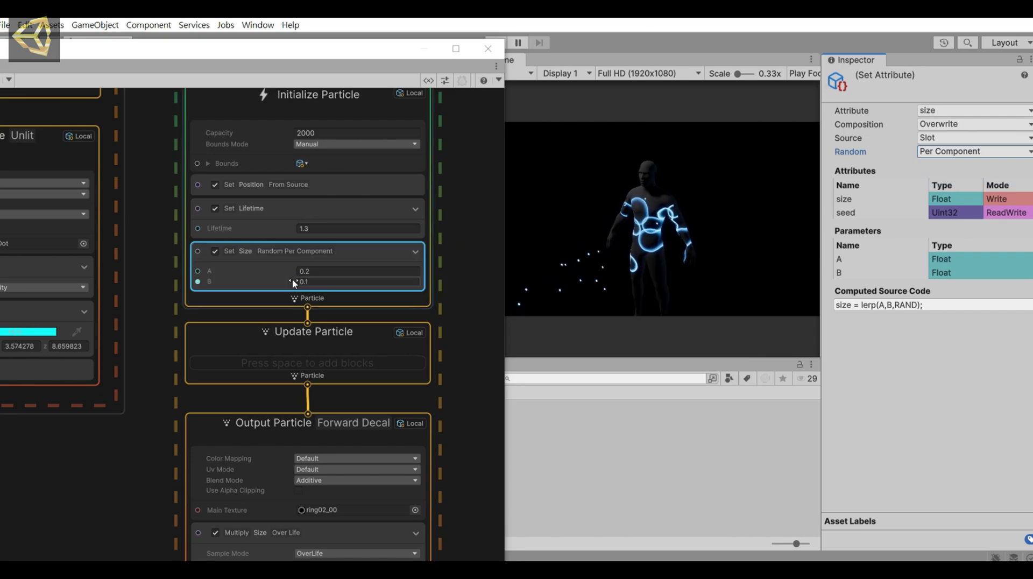
Randomize the ripple system's Set Lifetime block Per Component, with A set to 1.5 and B to 1
{"action": "left_click", "coordinate": [329, 215]}
{"action": "left_click", "coordinate": [973, 156]}
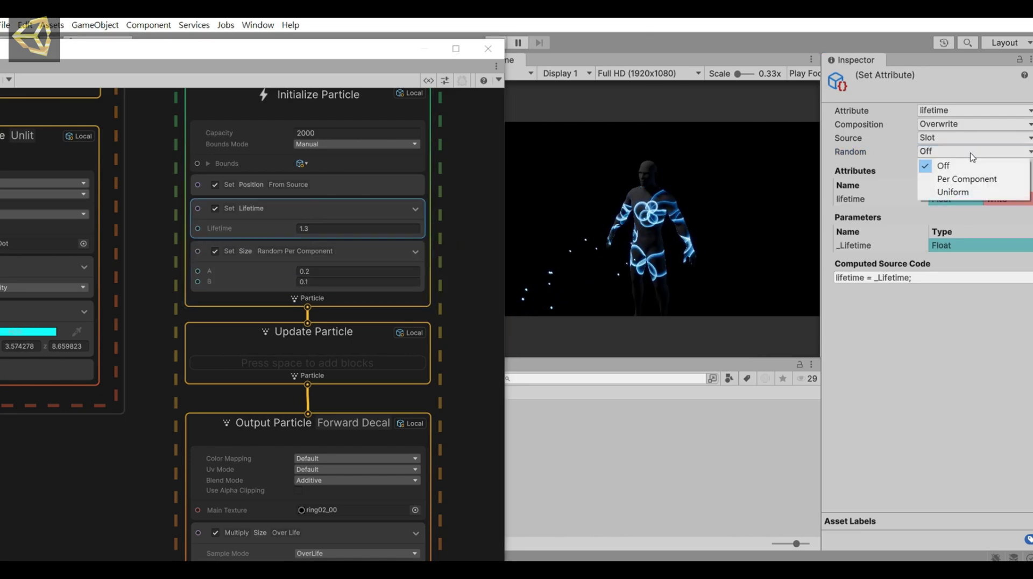
{"action": "left_click", "coordinate": [967, 180]}
{"action": "left_click", "coordinate": [326, 238]}
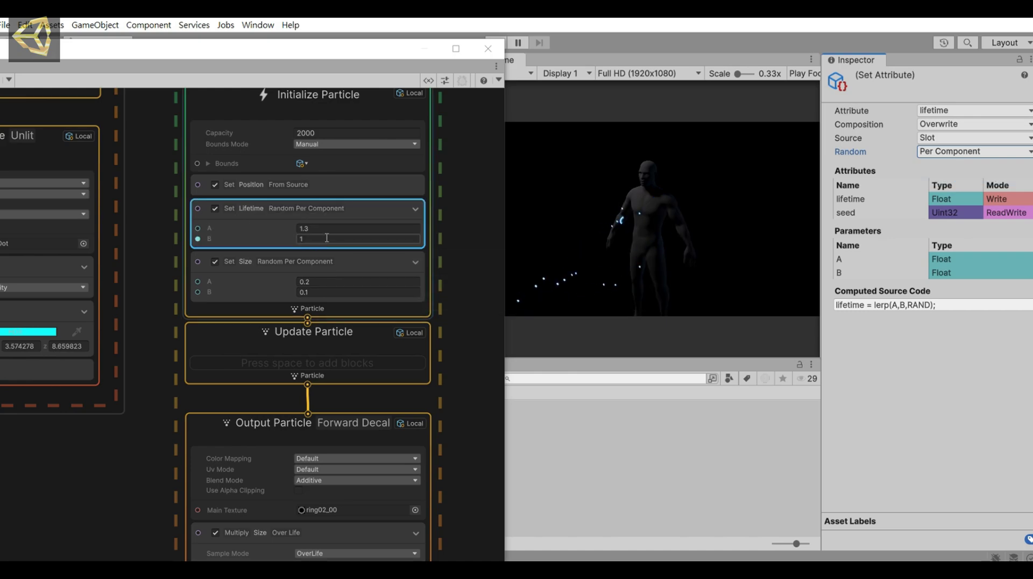
{"action": "left_click", "coordinate": [328, 228]}
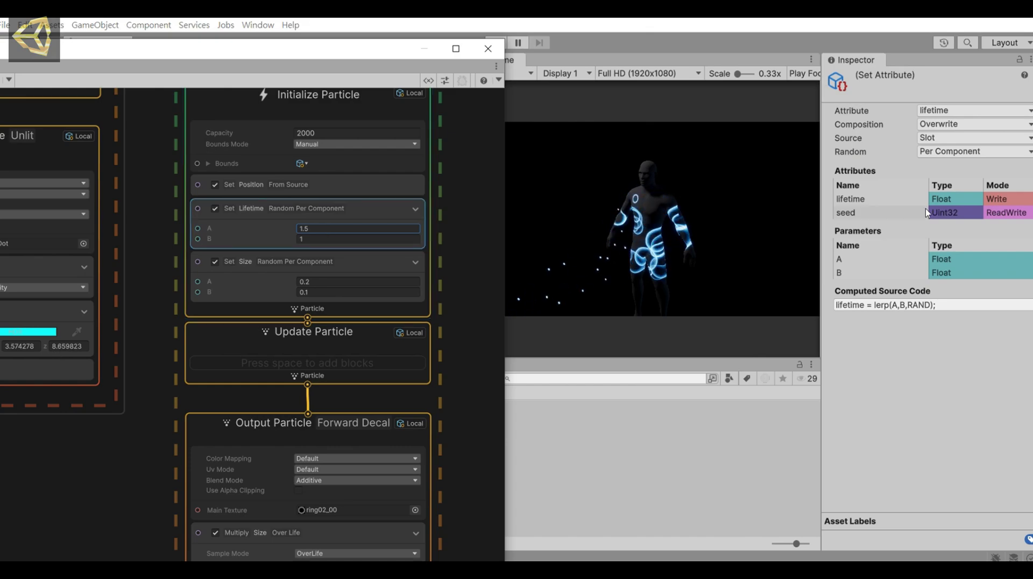
Change the Set Color of the Unlit Quad output to RGB 0, 59, 142 with HDR intensity 4.3
{"action": "middle_click_drag", "start_coordinate": [155, 351], "coordinate": [192, 377]}
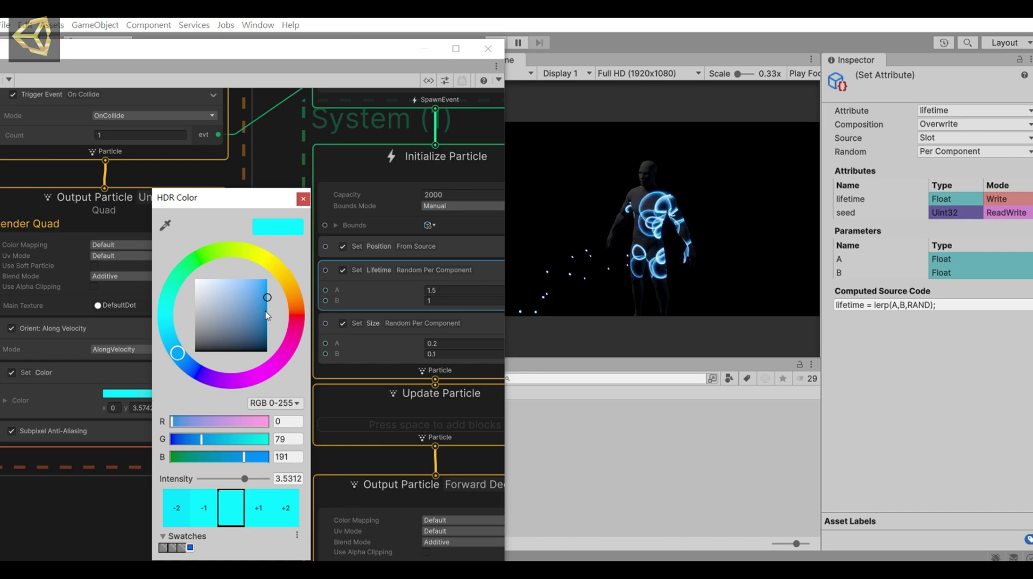
{"action": "left_click_drag", "start_coordinate": [267, 315], "coordinate": [267, 311]}
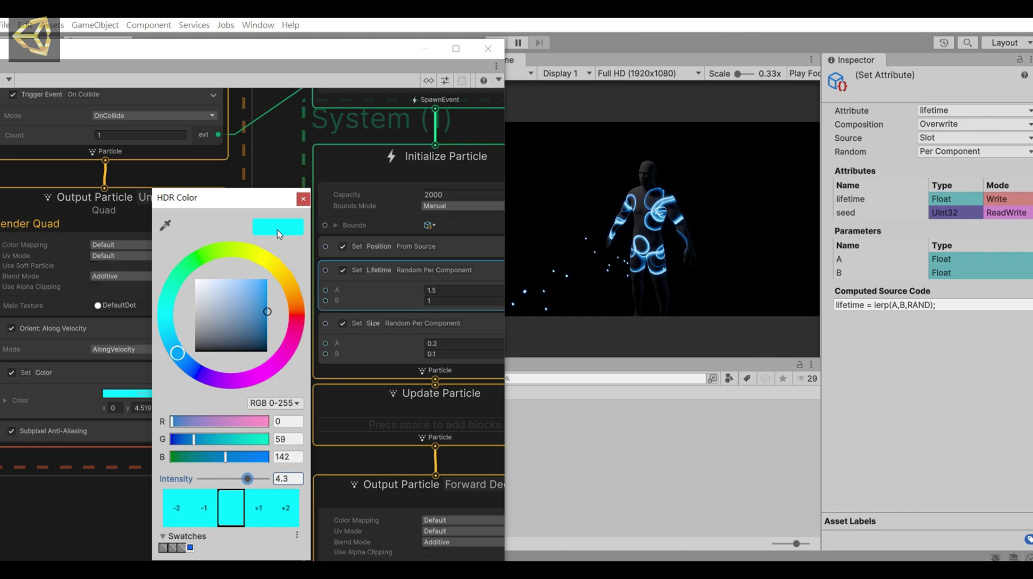
{"action": "left_click", "coordinate": [304, 199]}
{"action": "middle_click_drag", "start_coordinate": [280, 358], "coordinate": [386, 363]}
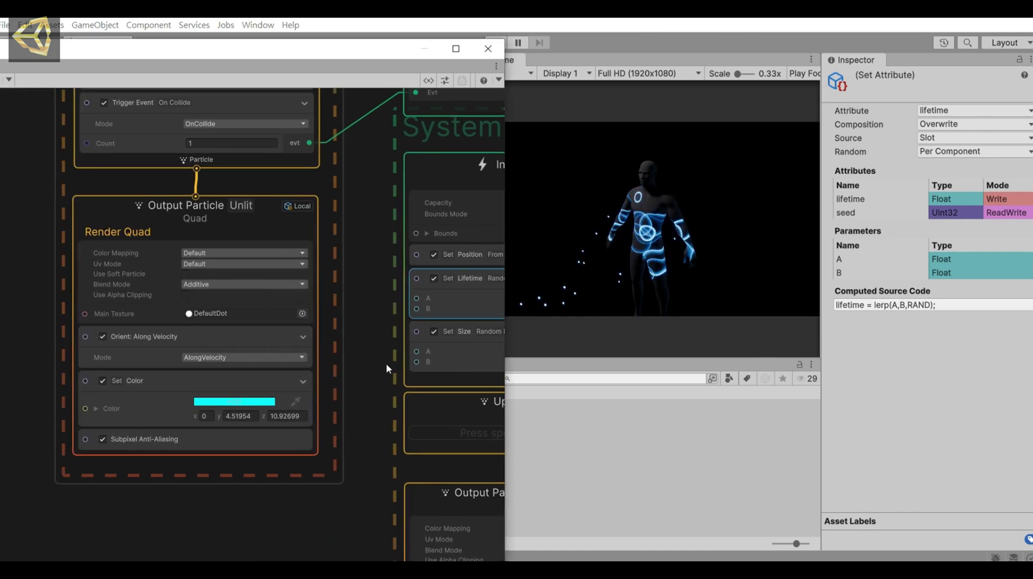
{"action": "scroll", "coordinate": [386, 363], "scroll_direction": "down", "scroll_amount": 1}
{"action": "left_click", "coordinate": [121, 217]}
{"action": "middle_click_drag", "start_coordinate": [122, 217], "coordinate": [131, 497]}
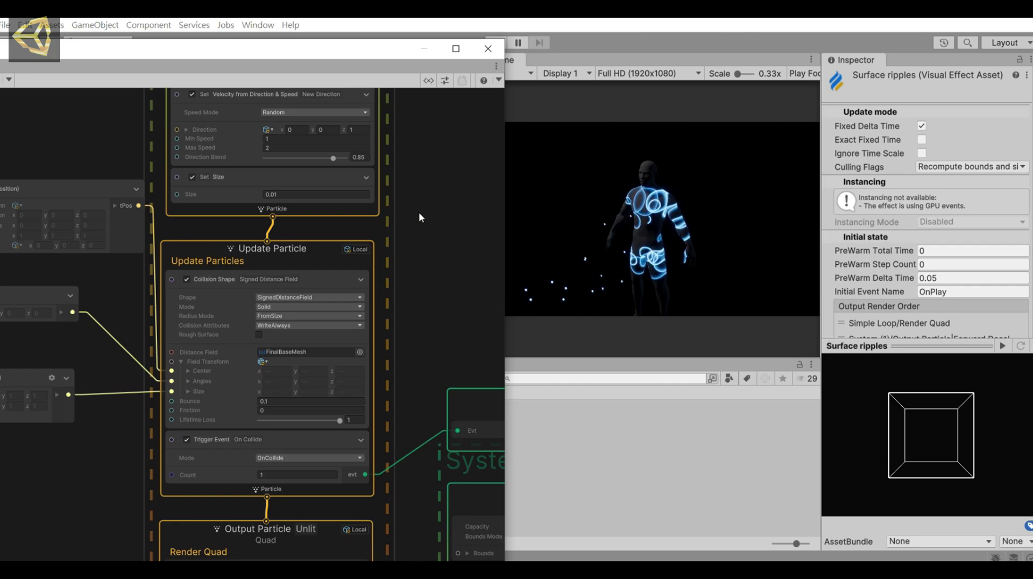
Set the Size of the Simple Loop particles to 0.008 in Initialize Particle
{"action": "middle_click_drag", "start_coordinate": [419, 212], "coordinate": [450, 344]}
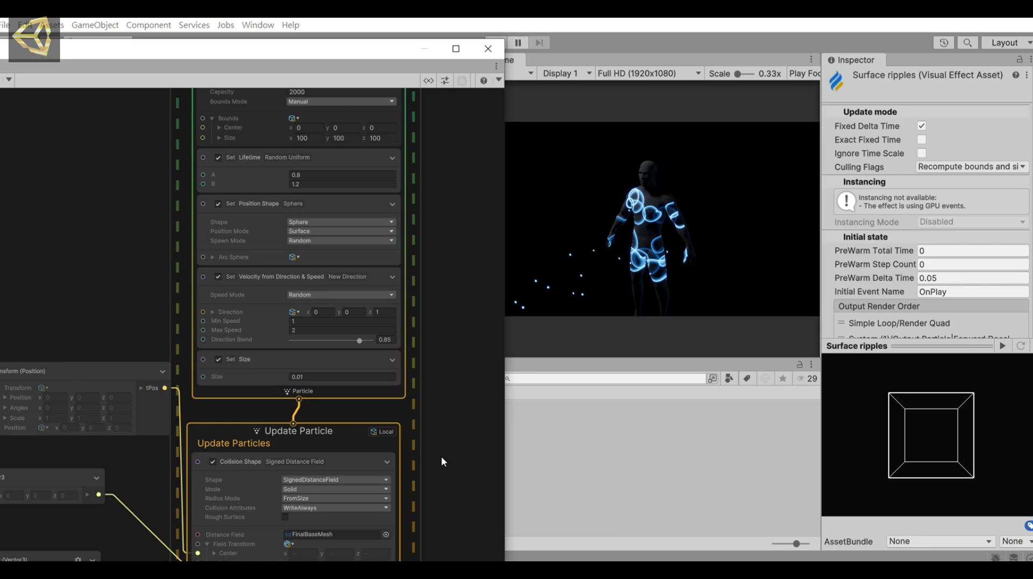
{"action": "left_click", "coordinate": [302, 377]}
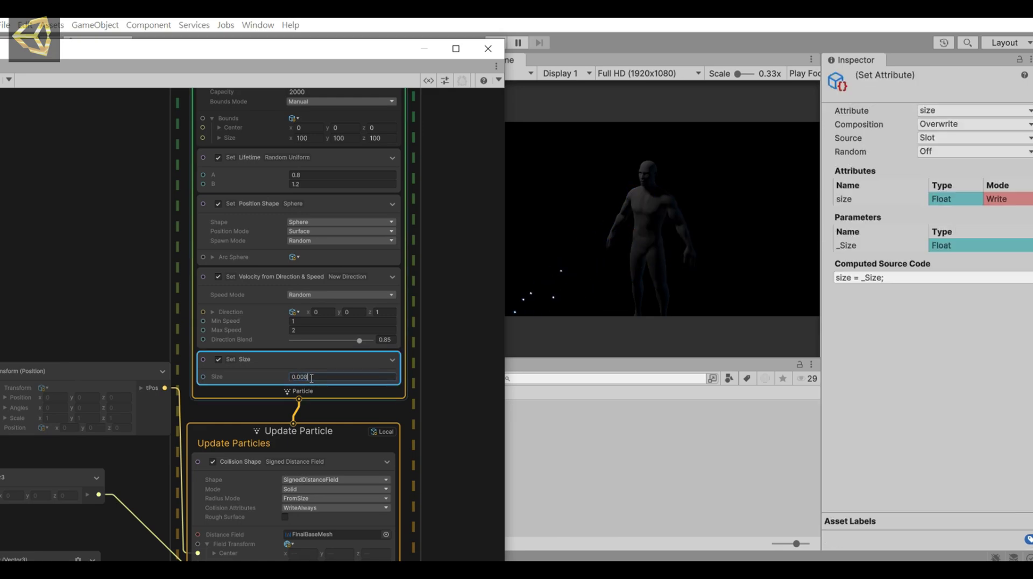
{"action": "key", "text": "Return"}
Set the Simple Loop particles' velocity to a Max Speed of 1.5 and a Min Speed of 0.8
{"action": "middle_click_drag", "start_coordinate": [464, 480], "coordinate": [405, 292]}
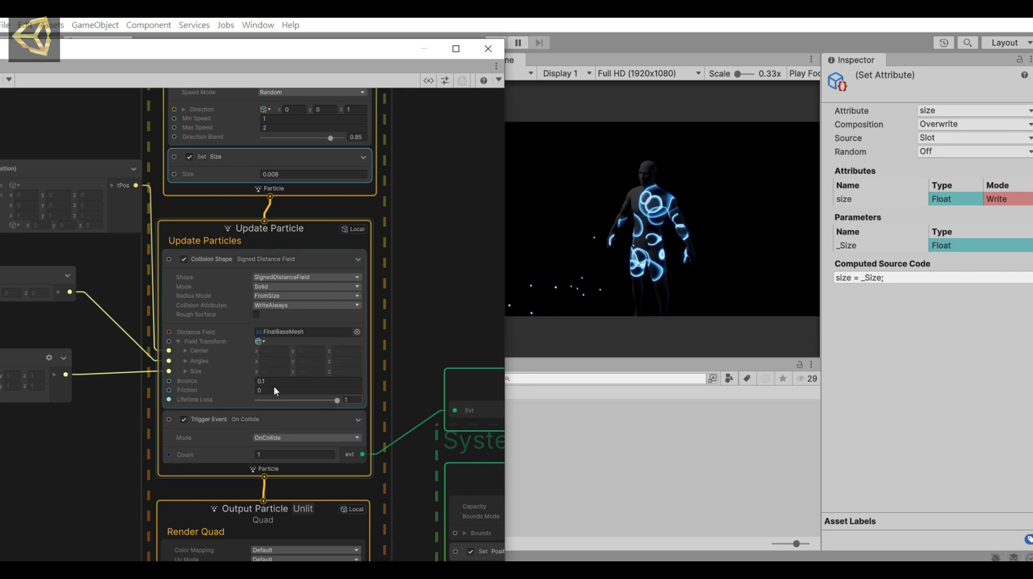
{"action": "middle_click_drag", "start_coordinate": [390, 342], "coordinate": [480, 455]}
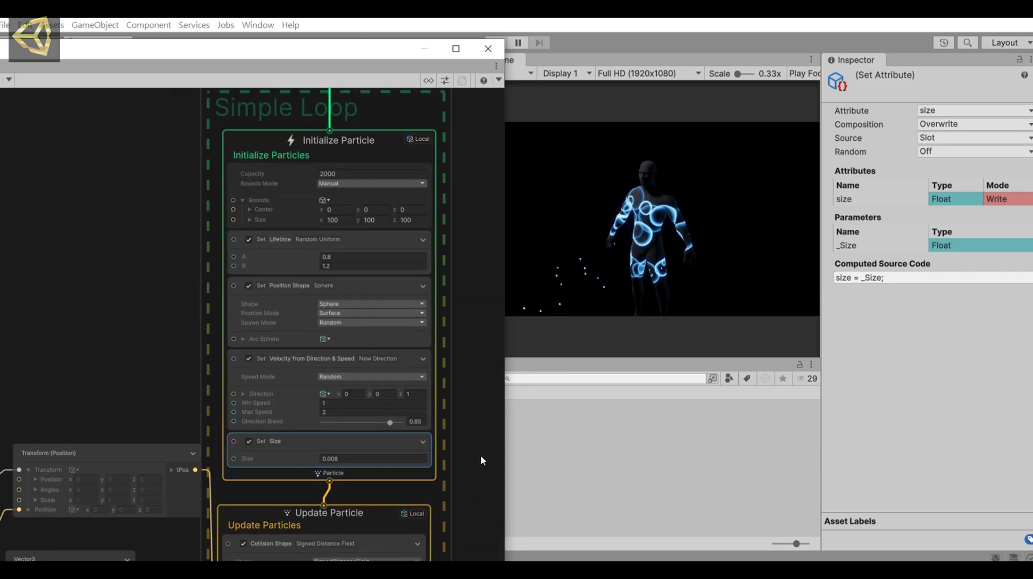
{"action": "left_click", "coordinate": [332, 411]}
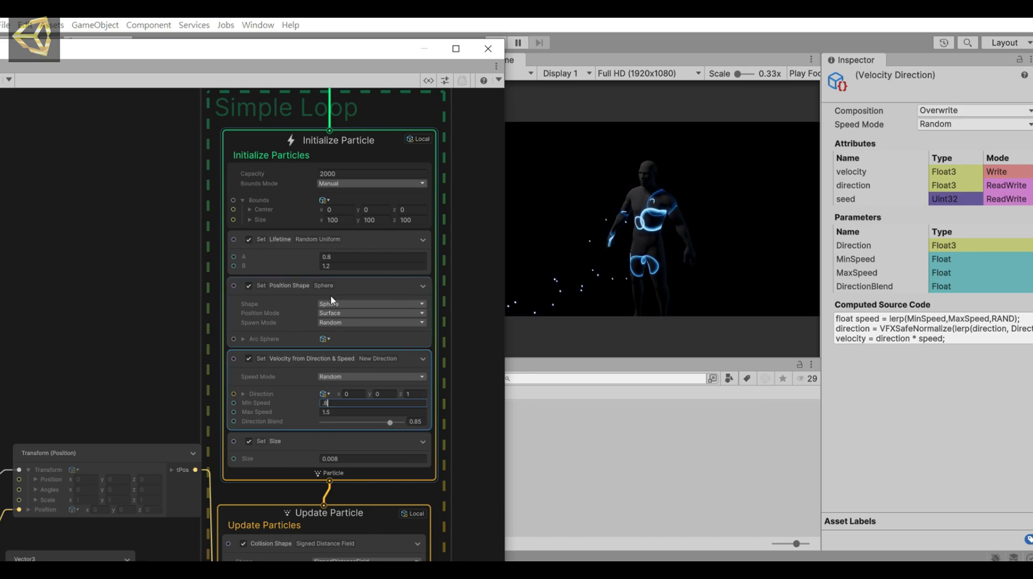
Uncover and widen the Scene view and examine the ripples on the figure from the side
{"action": "left_click_drag", "start_coordinate": [357, 51], "coordinate": [605, 410]}
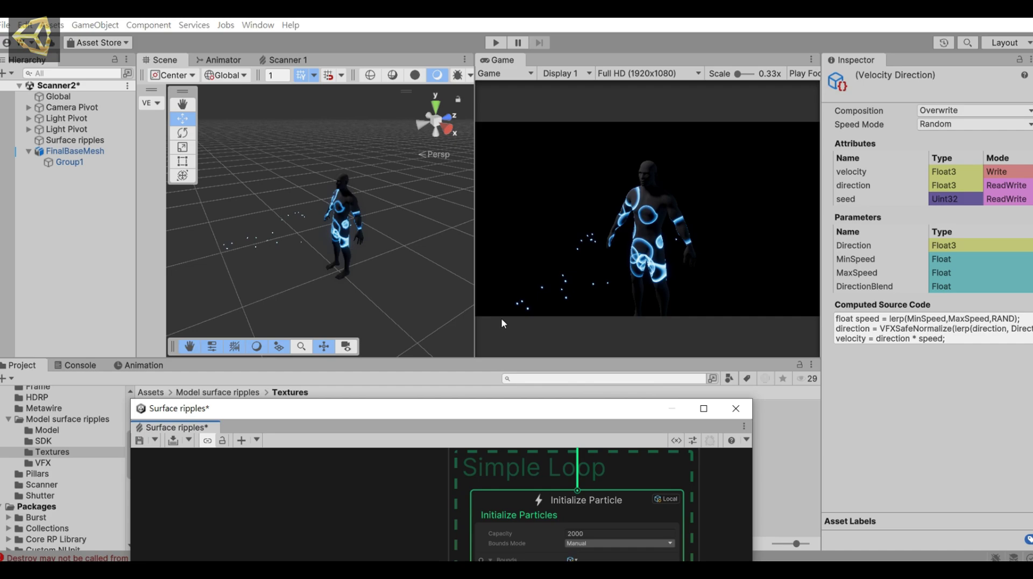
{"action": "left_click_drag", "start_coordinate": [474, 242], "coordinate": [579, 242]}
{"action": "left_click_drag", "start_coordinate": [446, 237], "coordinate": [404, 207], "text": "alt"}
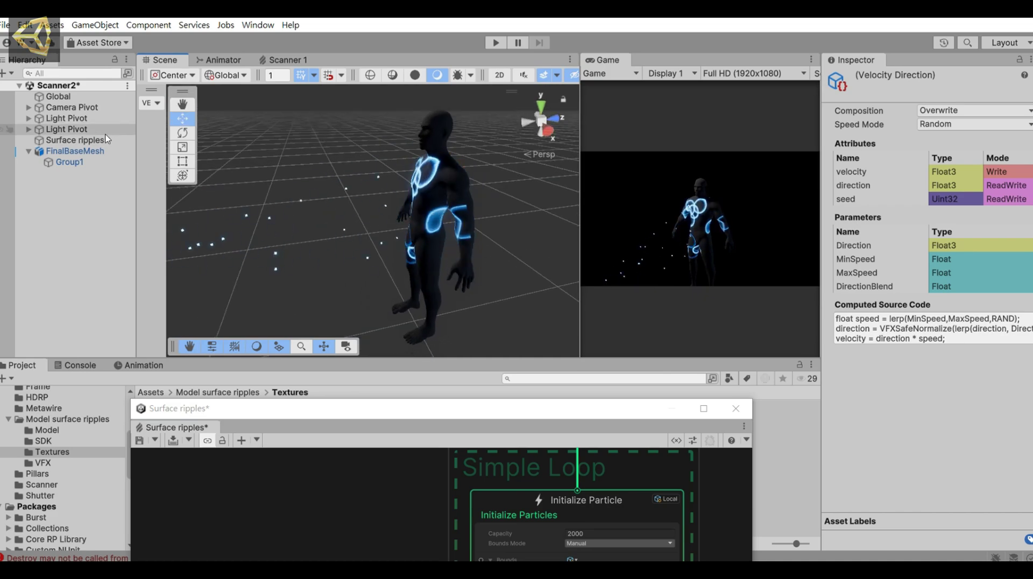
Rotate FinalBaseMesh about its Y axis to about 365 degrees to test the ripples on the turned figure
{"action": "left_click", "coordinate": [75, 140]}
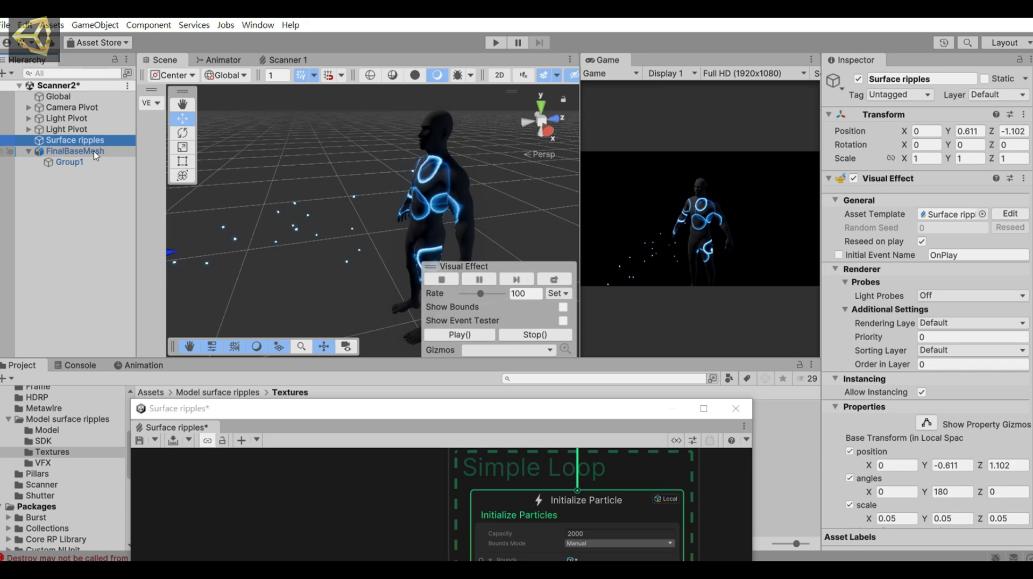
{"action": "left_click", "coordinate": [425, 204]}
{"action": "left_click_drag", "start_coordinate": [385, 189], "coordinate": [85, 251], "text": "alt"}
{"action": "key", "text": "e"}
{"action": "left_click_drag", "start_coordinate": [236, 295], "coordinate": [345, 259], "text": "alt"}
{"action": "key", "text": "w"}
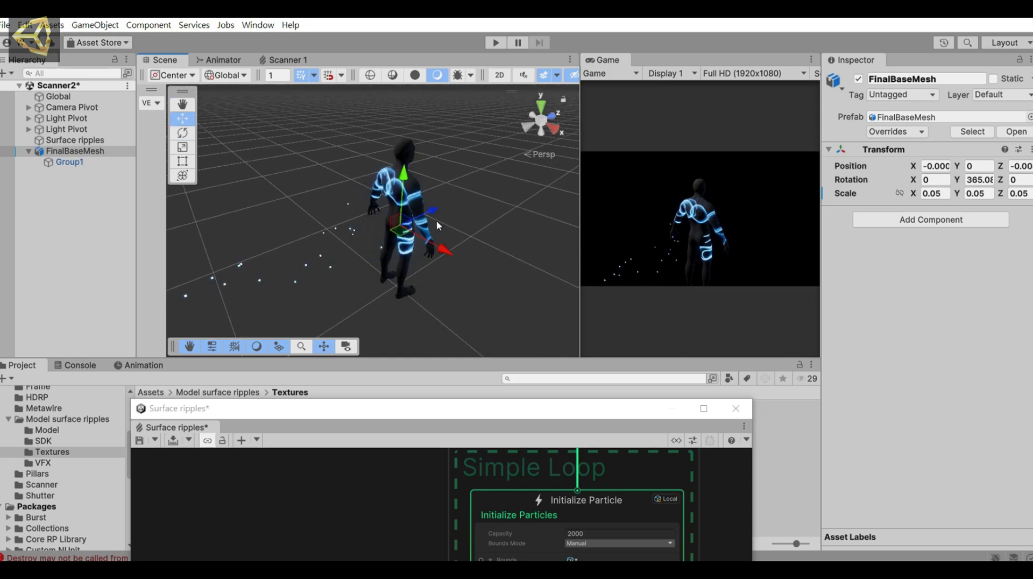
Move FinalBaseMesh freely along its X axis, first to about 0.275, to test how the ripples follow it
{"action": "left_click_drag", "start_coordinate": [450, 253], "coordinate": [490, 266]}
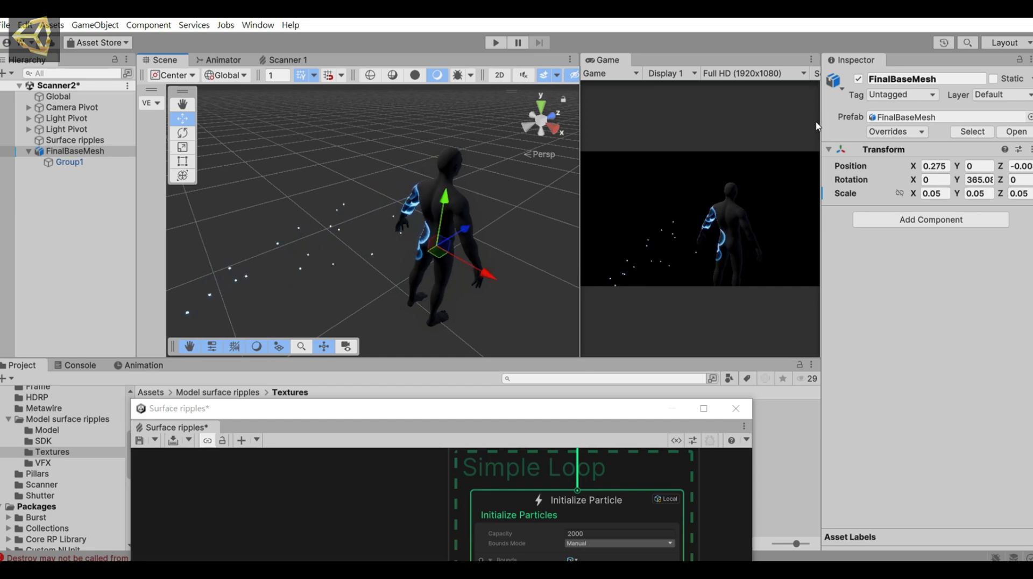
{"action": "left_click_drag", "start_coordinate": [829, 119], "coordinate": [886, 122]}
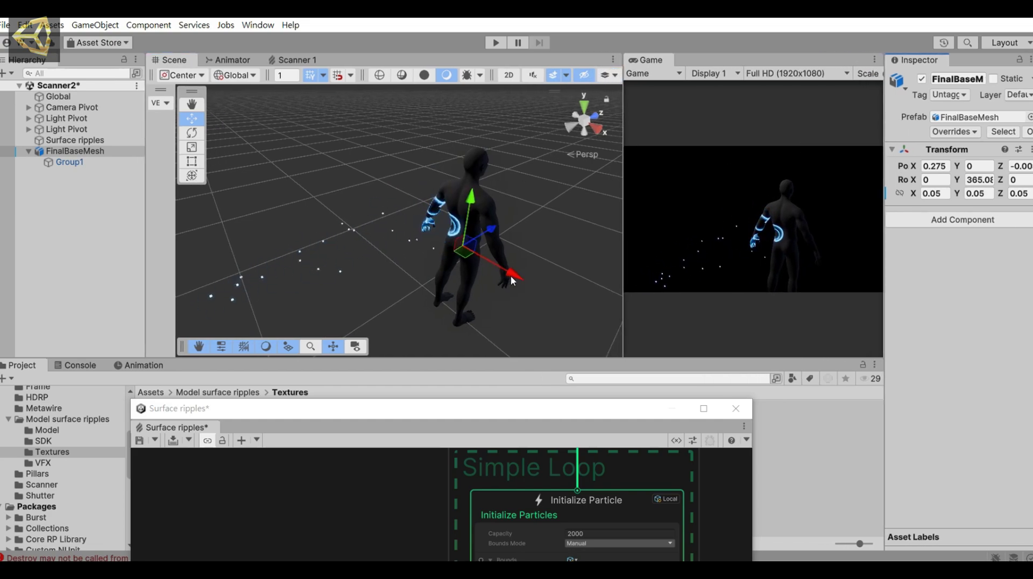
{"action": "left_click_drag", "start_coordinate": [511, 277], "coordinate": [435, 215]}
{"action": "key", "text": "e"}
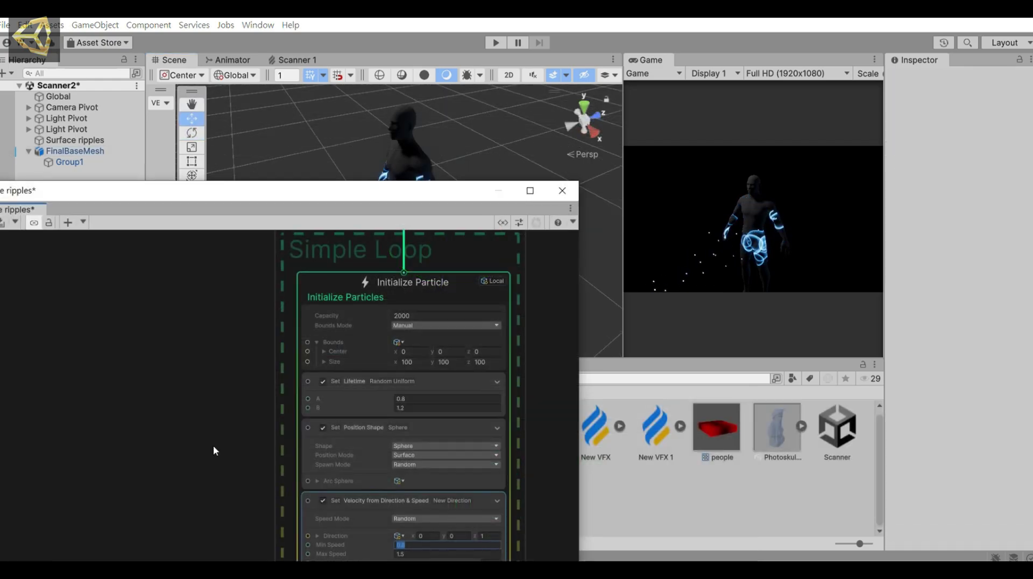
Change the Set Color of the Simple Loop's Unlit Quad output to RGB 255, 0, 27 with HDR intensity 3.8667
{"action": "middle_click_drag", "start_coordinate": [213, 451], "coordinate": [128, 192]}
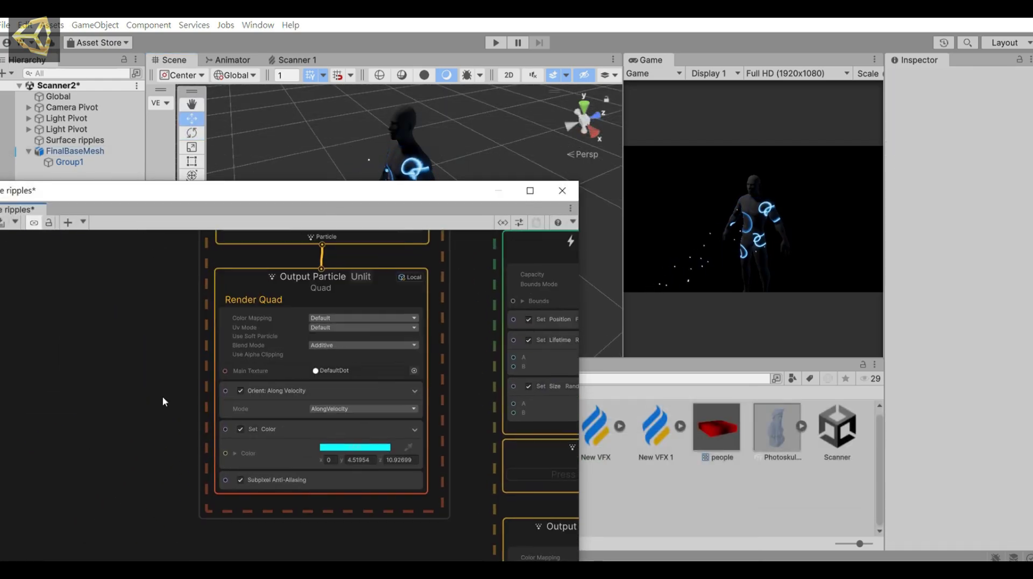
{"action": "left_click", "coordinate": [338, 452]}
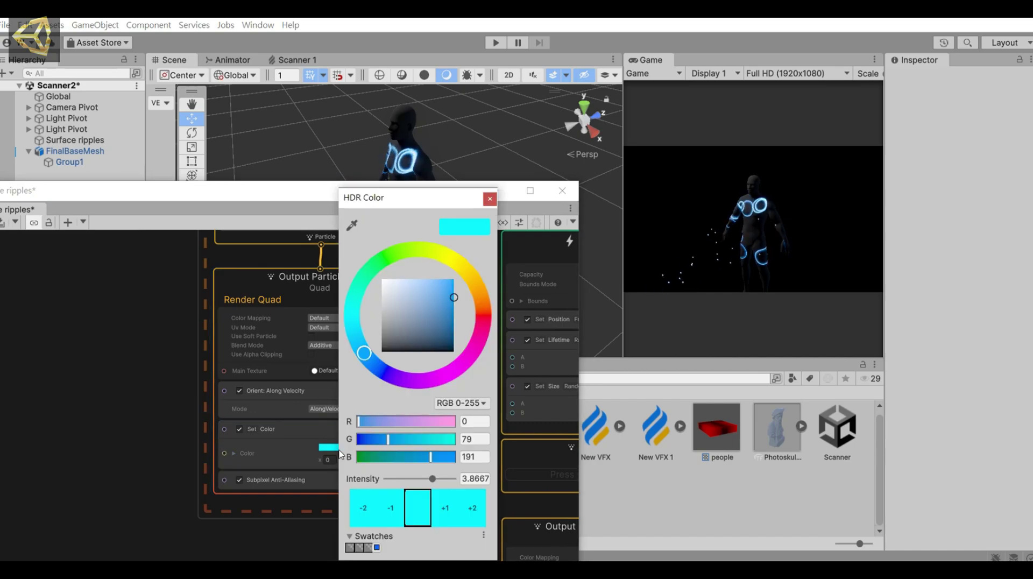
{"action": "left_click", "coordinate": [486, 325]}
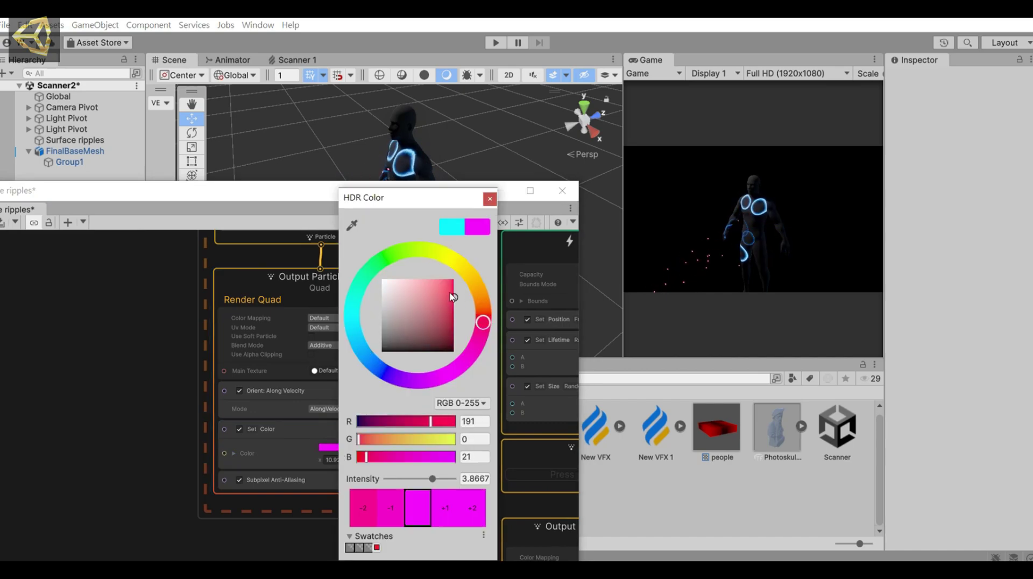
{"action": "left_click_drag", "start_coordinate": [453, 298], "coordinate": [473, 253]}
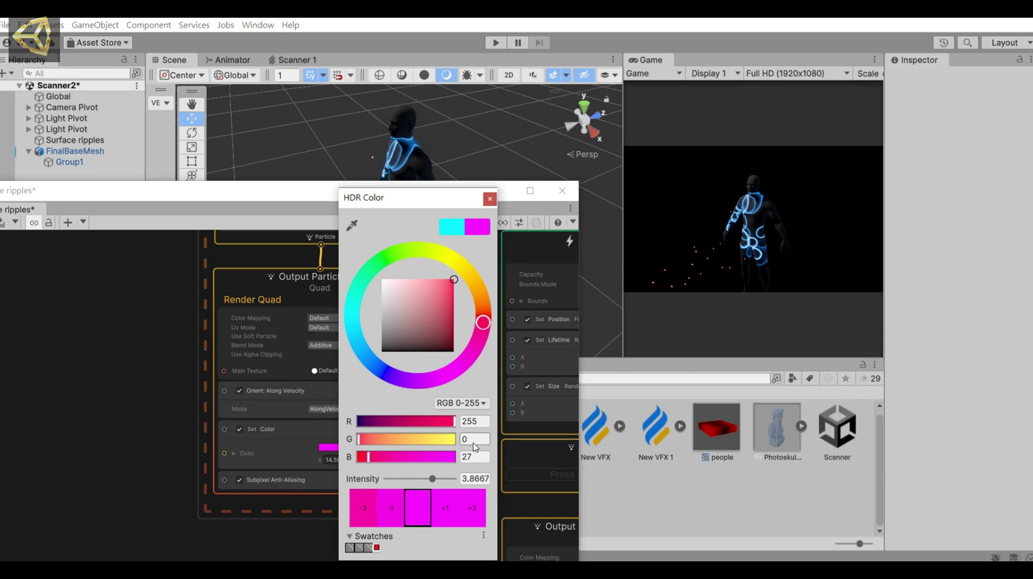
{"action": "left_click", "coordinate": [490, 199]}
Assign the heart02 texture as the Main Texture of the Forward Decal output
{"action": "middle_click_drag", "start_coordinate": [463, 436], "coordinate": [214, 337]}
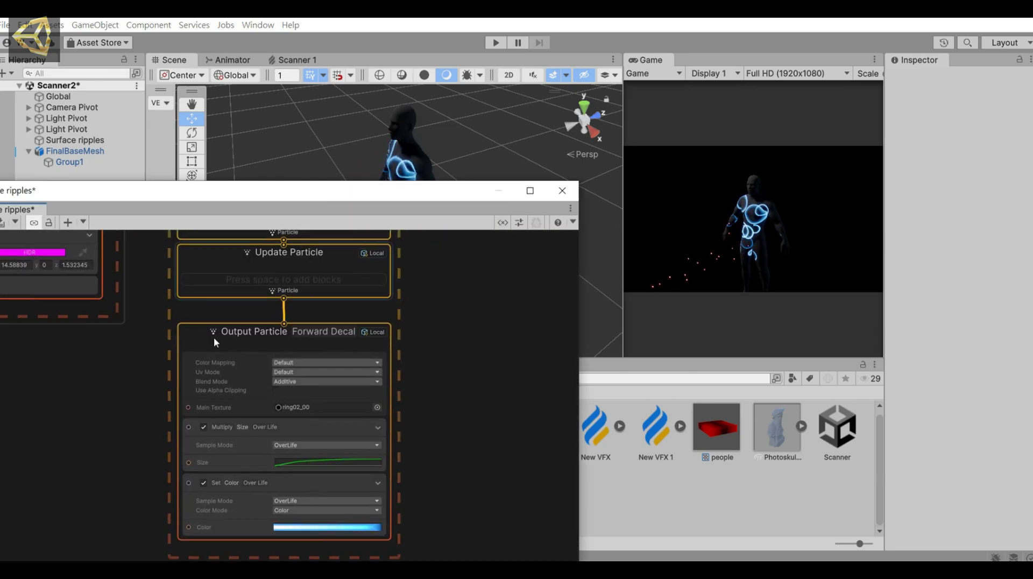
{"action": "left_click_drag", "start_coordinate": [345, 197], "coordinate": [776, 255]}
{"action": "left_click", "coordinate": [734, 464]}
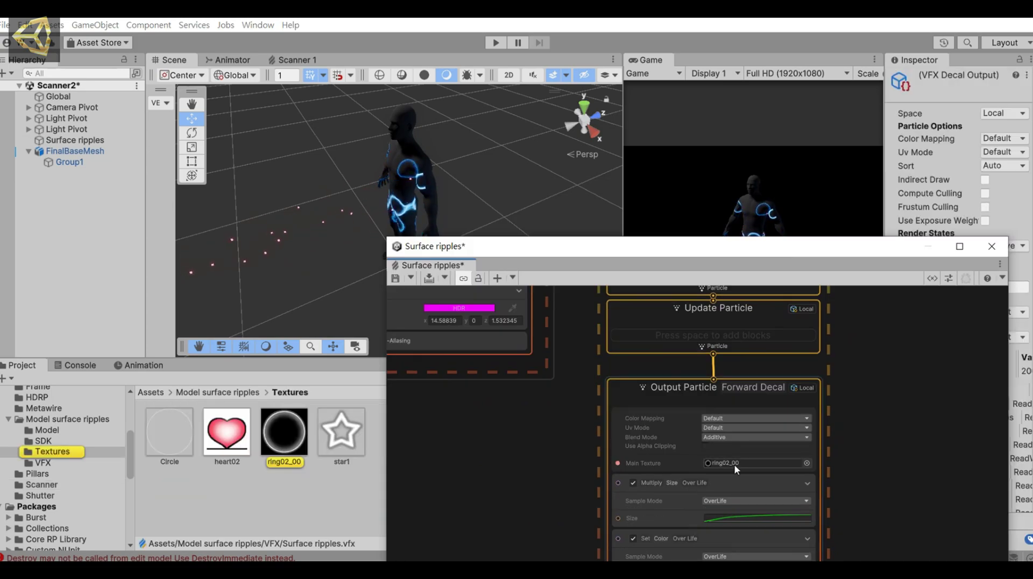
{"action": "left_click_drag", "start_coordinate": [226, 430], "coordinate": [750, 460]}
Recolour the first key of the Forward Decal's Set Color Over Life gradient to red
{"action": "middle_click_drag", "start_coordinate": [749, 460], "coordinate": [751, 337]}
{"action": "left_click", "coordinate": [783, 458]}
{"action": "left_click", "coordinate": [812, 309]}
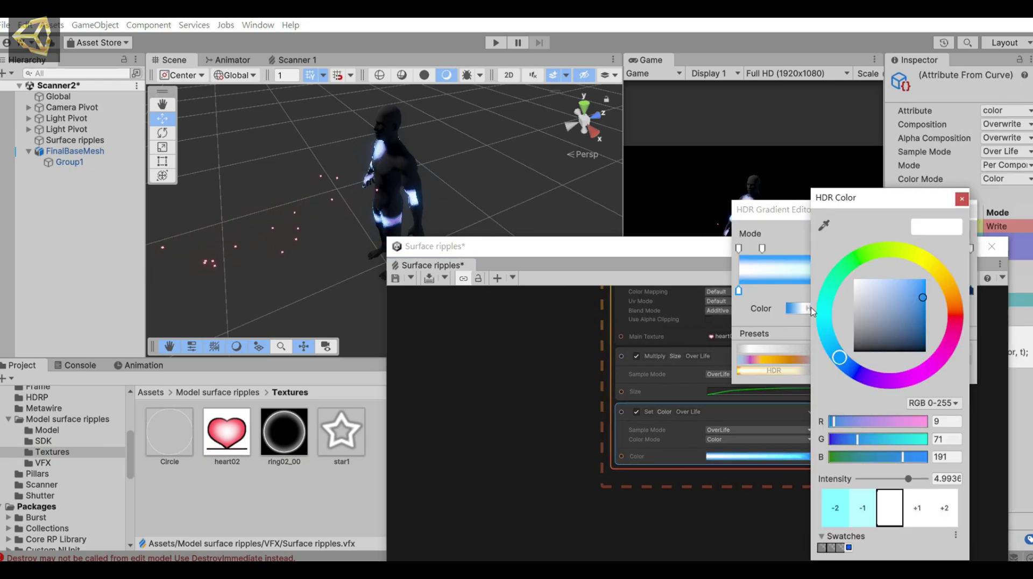
{"action": "left_click", "coordinate": [946, 317]}
{"action": "left_click", "coordinate": [962, 200]}
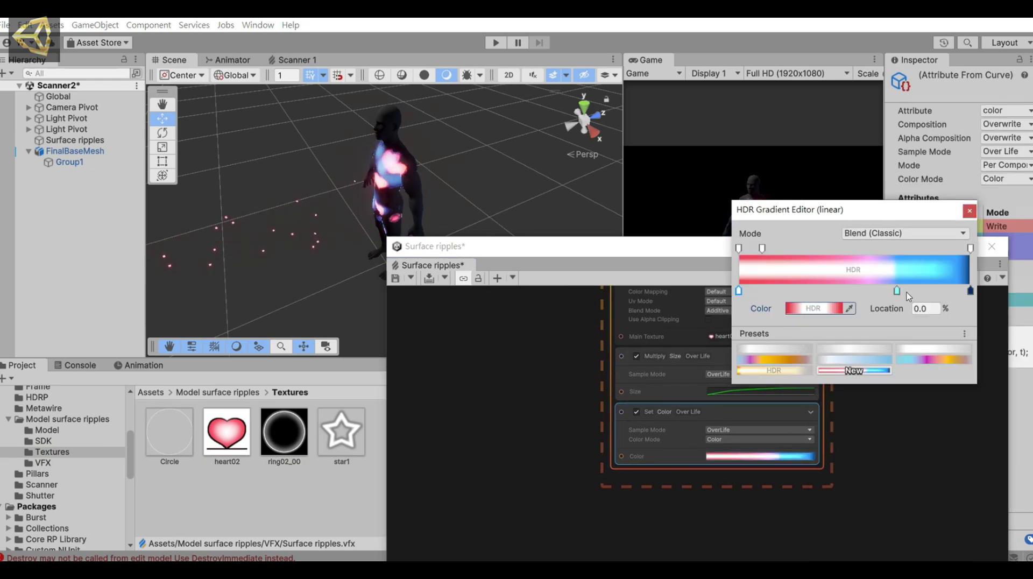
Change the gradient's 68.4% key to RGB 191, 10, 43 with intensity 2.8199 and its last key to RGB 36, 0, 4
{"action": "left_click", "coordinate": [833, 312]}
{"action": "left_click", "coordinate": [978, 329]}
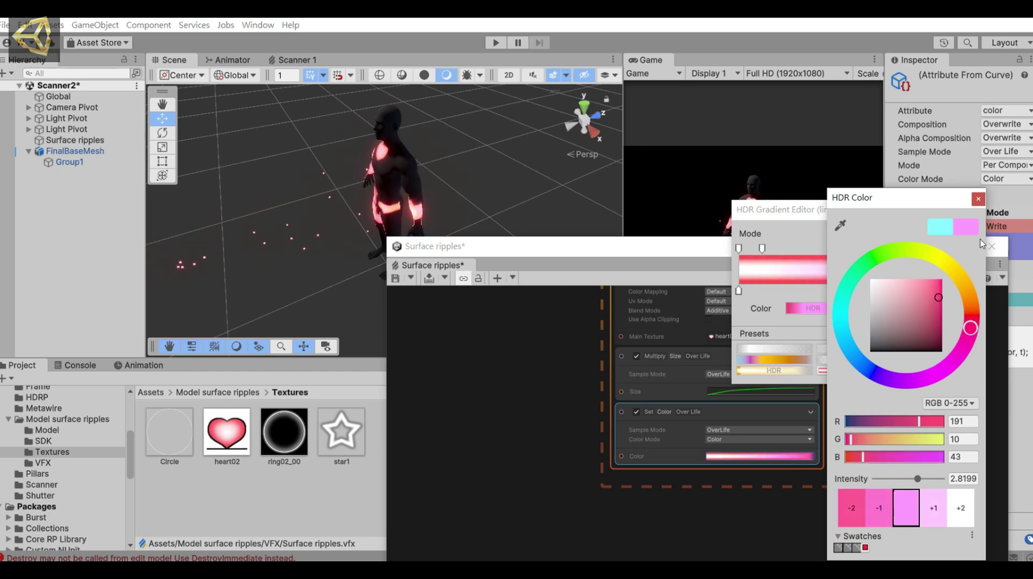
{"action": "left_click", "coordinate": [978, 200]}
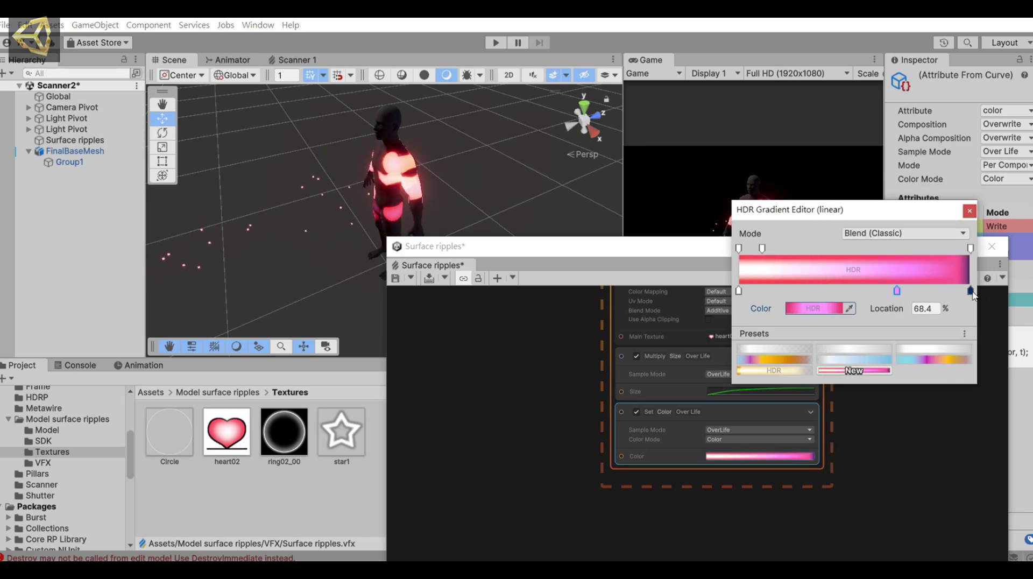
{"action": "left_click", "coordinate": [970, 327]}
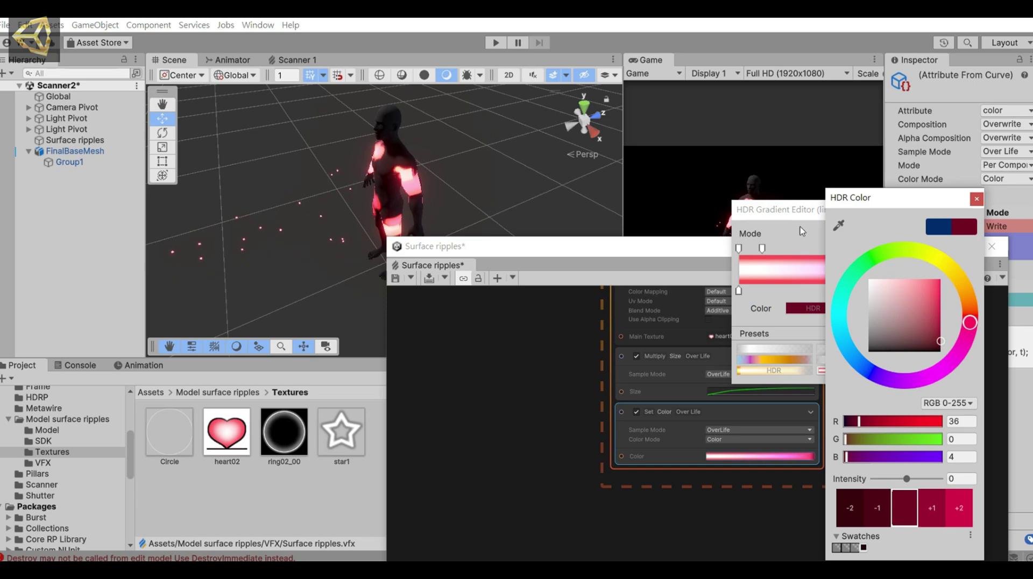
{"action": "left_click", "coordinate": [977, 198]}
{"action": "left_click", "coordinate": [645, 249]}
Move the graph window aside and examine the heart ripples on the front of the figure
{"action": "left_click_drag", "start_coordinate": [805, 248], "coordinate": [717, 411]}
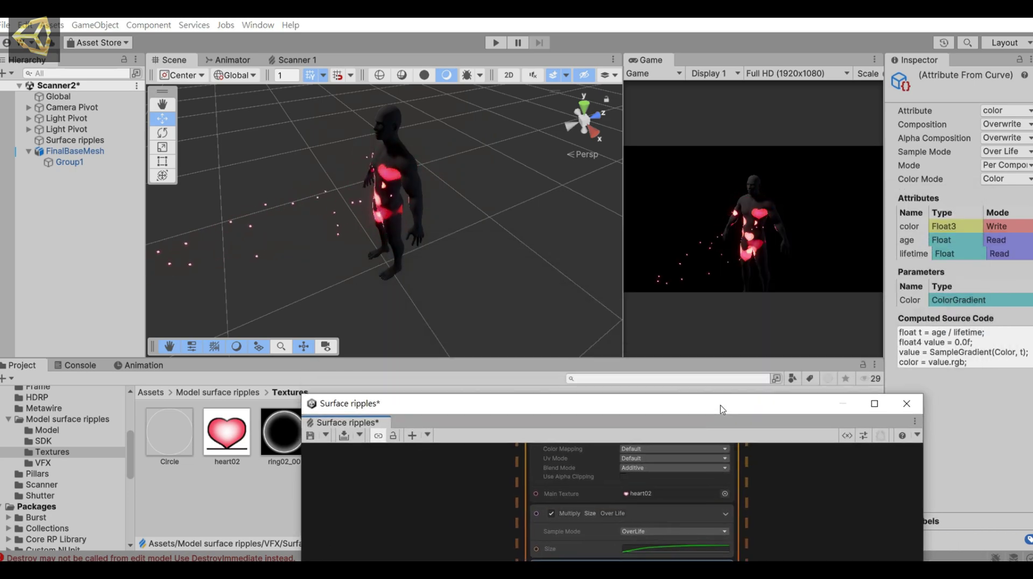
{"action": "scroll", "coordinate": [439, 255], "scroll_direction": "up", "scroll_amount": 3}
{"action": "left_click_drag", "start_coordinate": [402, 263], "coordinate": [476, 199], "text": "alt"}
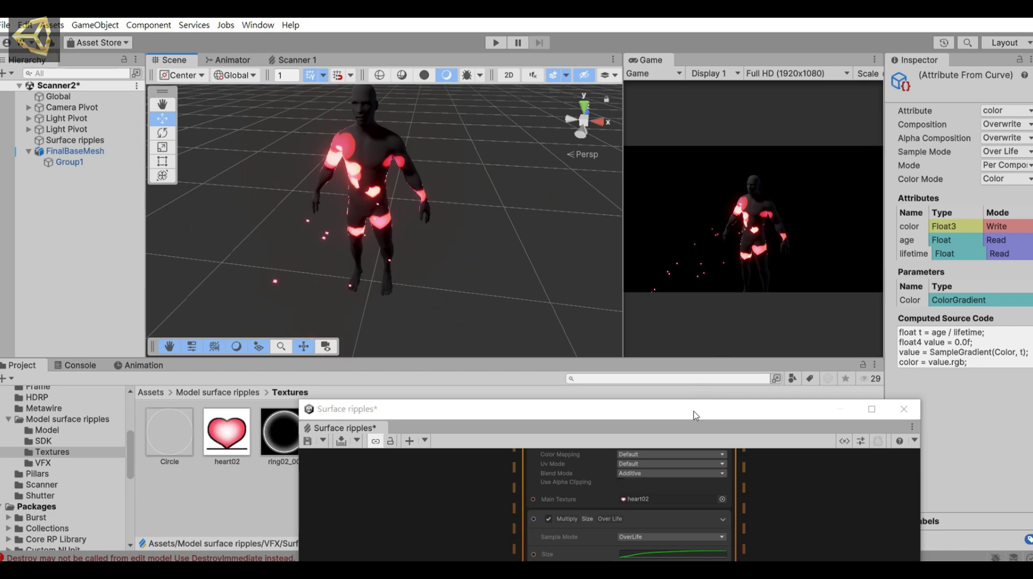
{"action": "left_click_drag", "start_coordinate": [693, 411], "coordinate": [687, 500]}
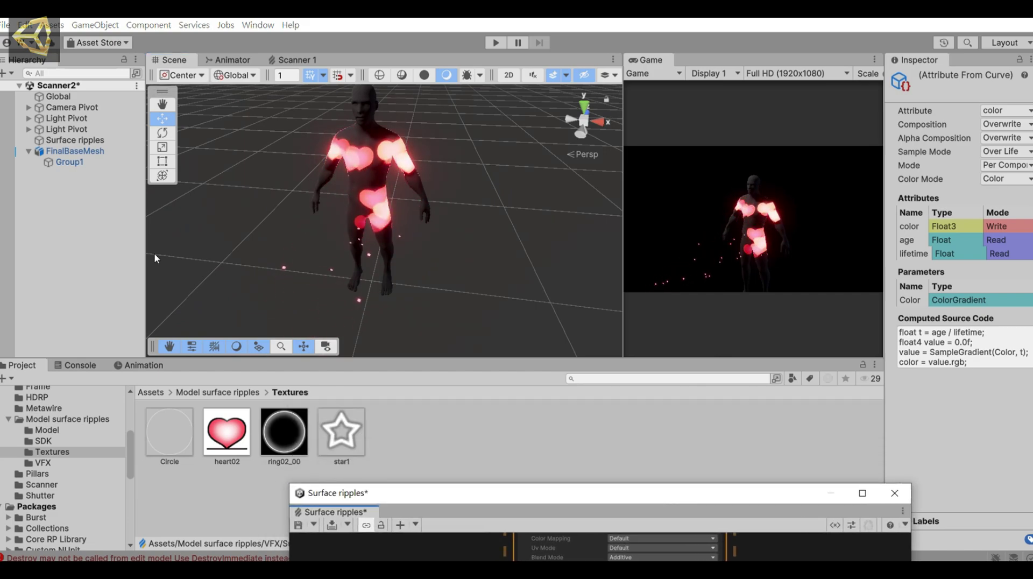
Add the Sphere prefab from the Model folder to the scene and set its scale to 0.5 on X, Y and Z
{"action": "left_click", "coordinate": [63, 204]}
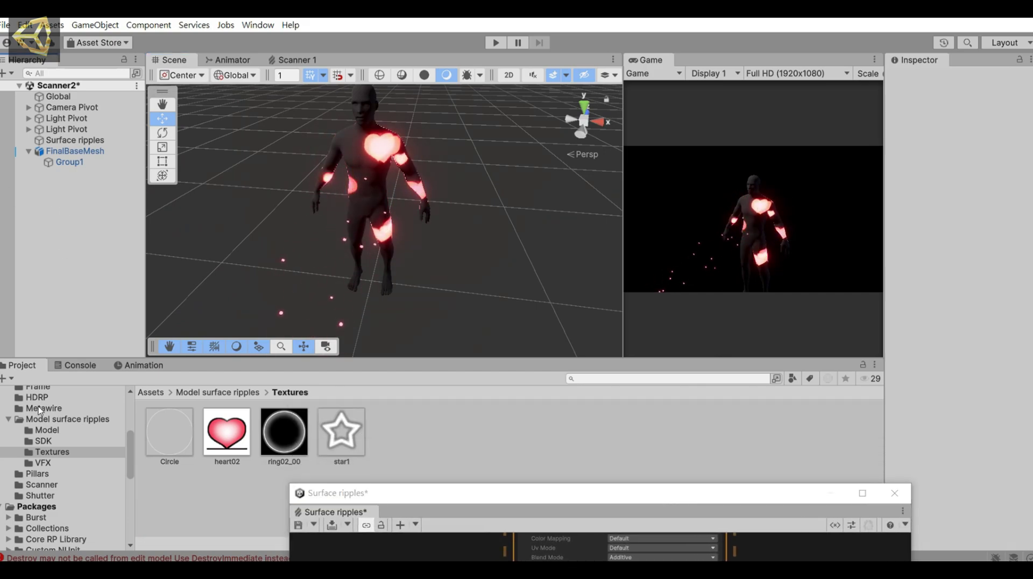
{"action": "left_click", "coordinate": [47, 430]}
{"action": "left_click_drag", "start_coordinate": [408, 431], "coordinate": [207, 331]}
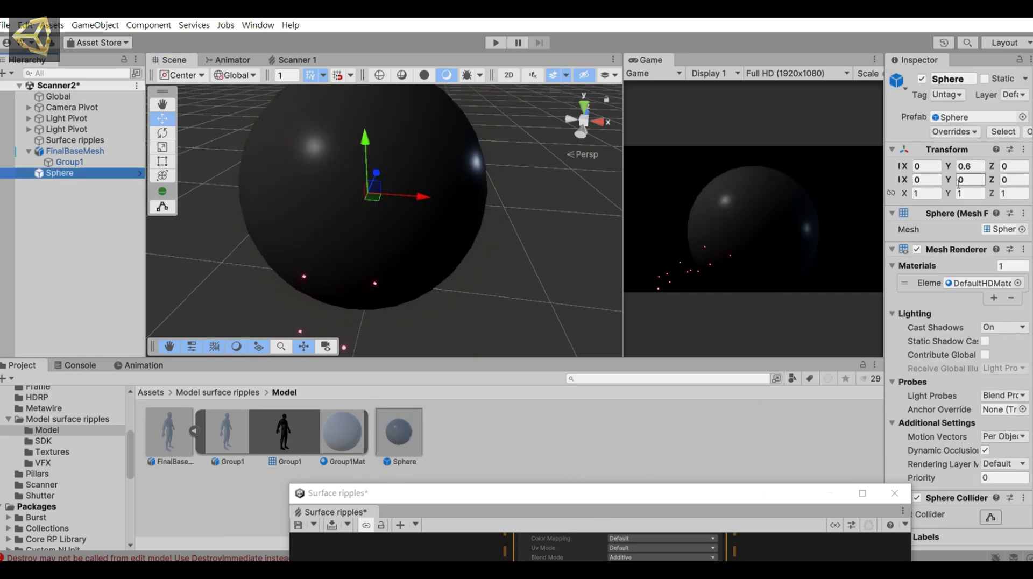
{"action": "left_click", "coordinate": [926, 193]}
{"action": "type", "text": ".5"}
{"action": "left_click", "coordinate": [970, 193]}
{"action": "type", "text": ".5"}
{"action": "left_click", "coordinate": [1015, 193]}
{"action": "type", "text": ".5"}
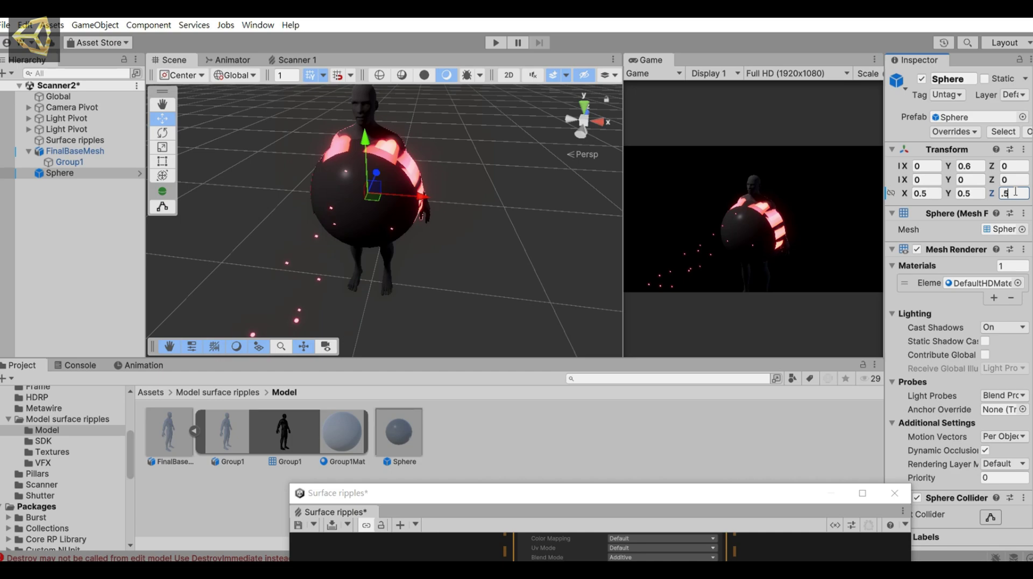
Deactivate the FinalBaseMesh object in the scene
{"action": "left_click", "coordinate": [56, 156]}
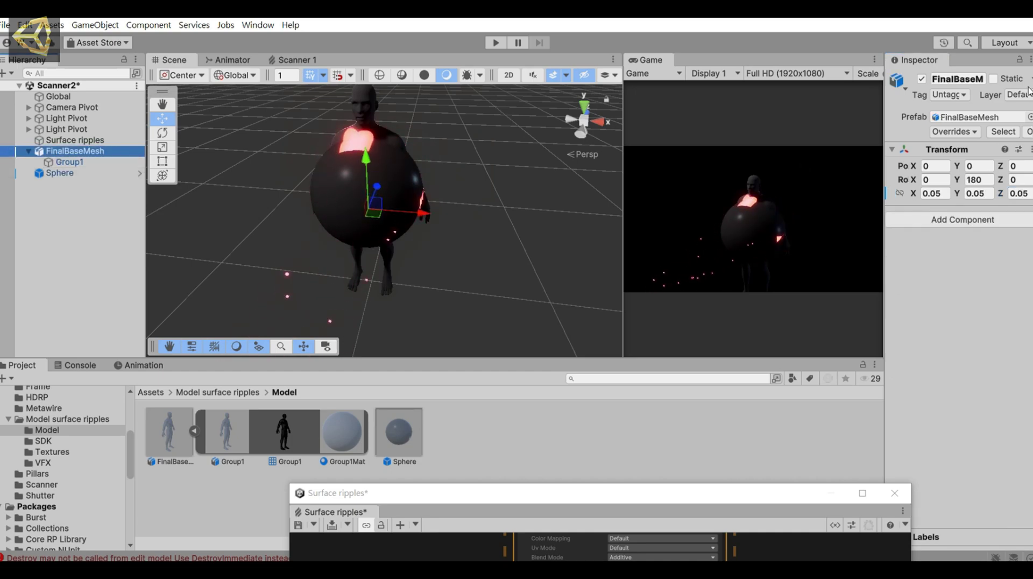
{"action": "left_click", "coordinate": [921, 80]}
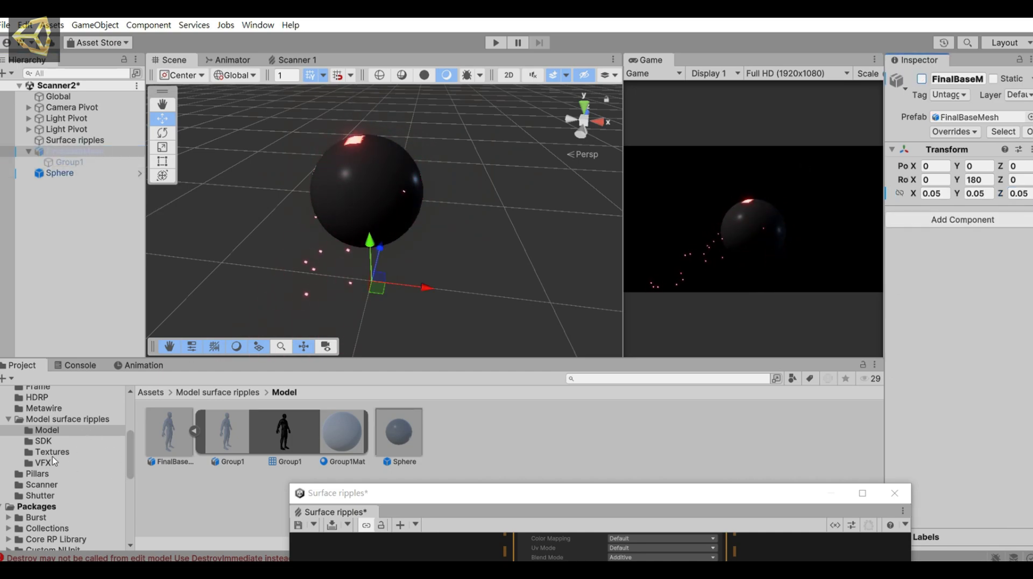
Select the Sphere prefab asset and open the SDF Bake Tool
{"action": "left_click", "coordinate": [416, 445]}
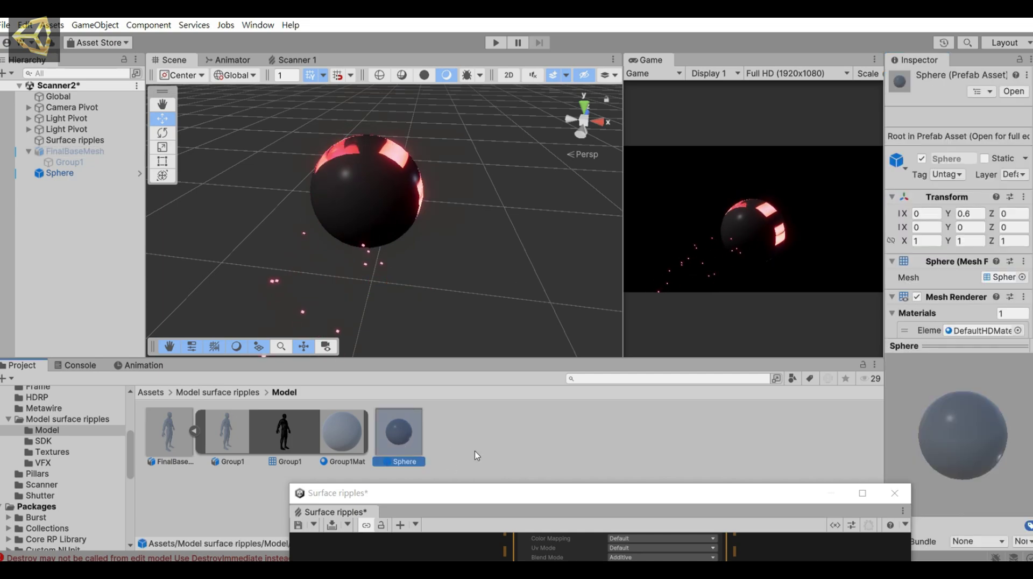
{"action": "left_click", "coordinate": [258, 25]}
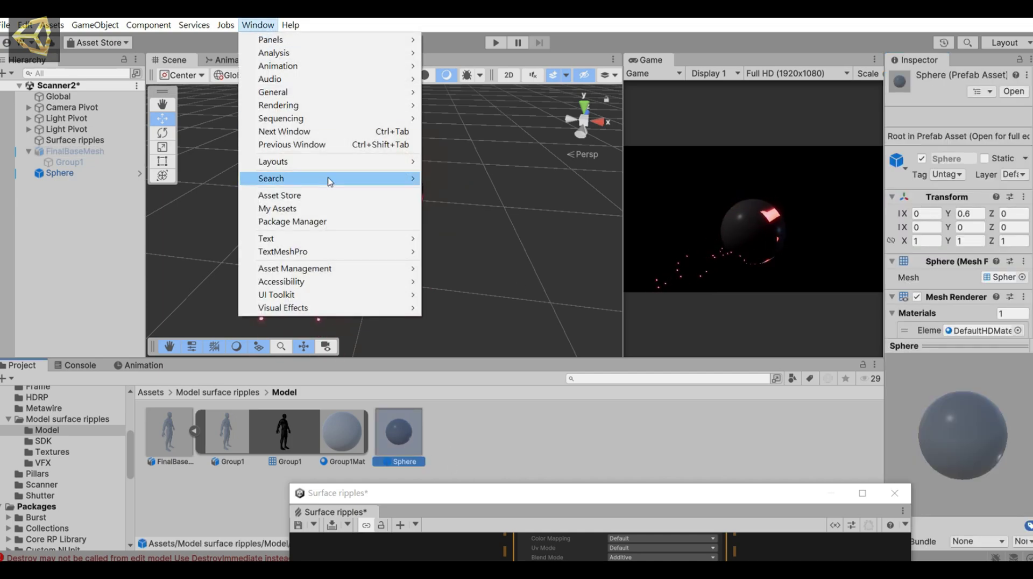
{"action": "mouse_move", "coordinate": [344, 307]}
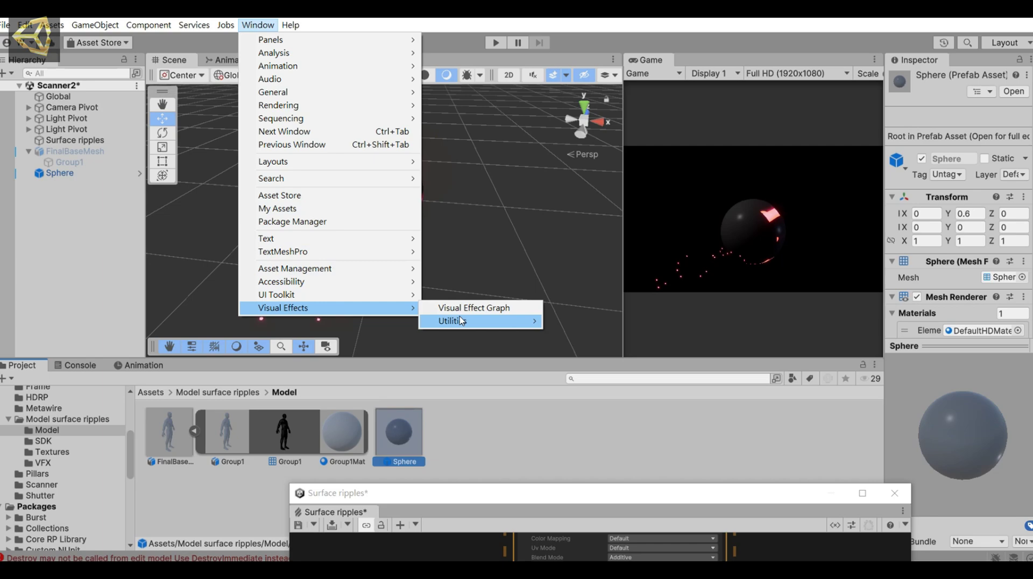
{"action": "mouse_move", "coordinate": [461, 321]}
{"action": "left_click", "coordinate": [561, 336]}
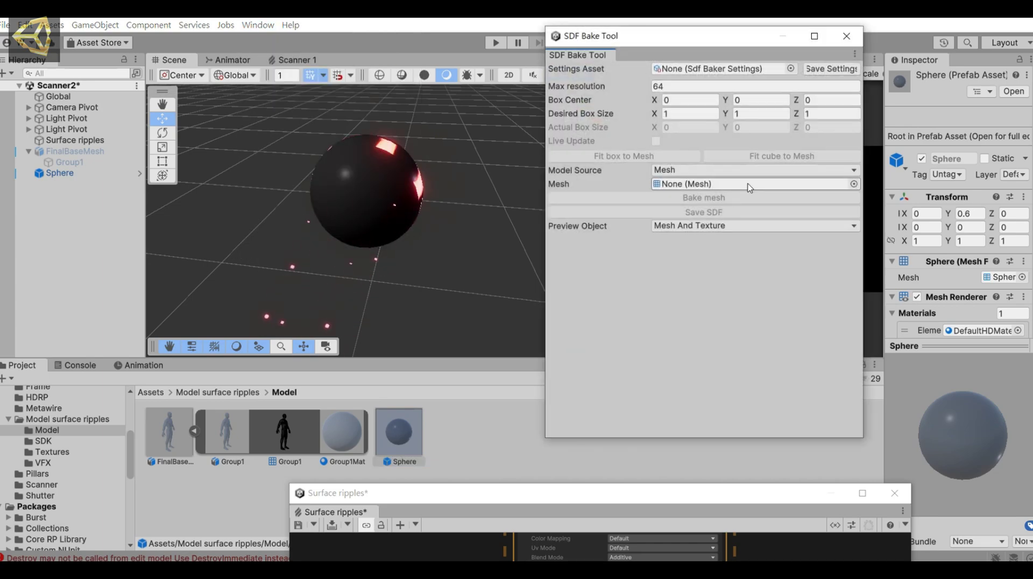
Choose the built-in Sphere mesh as the SDF Bake Tool's source, bake it and close the tool
{"action": "left_click", "coordinate": [748, 171]}
{"action": "left_click", "coordinate": [855, 189]}
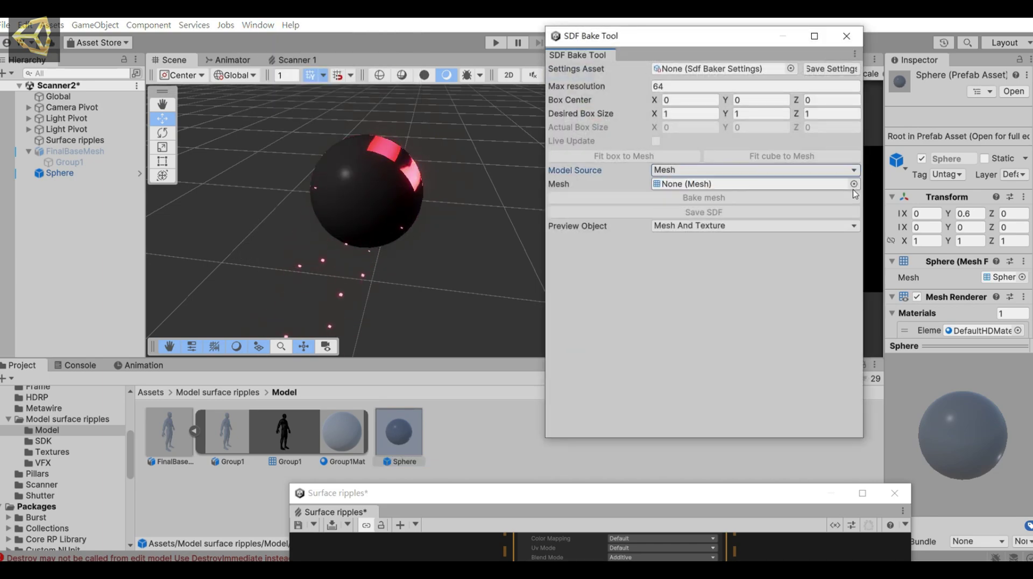
{"action": "left_click", "coordinate": [854, 184]}
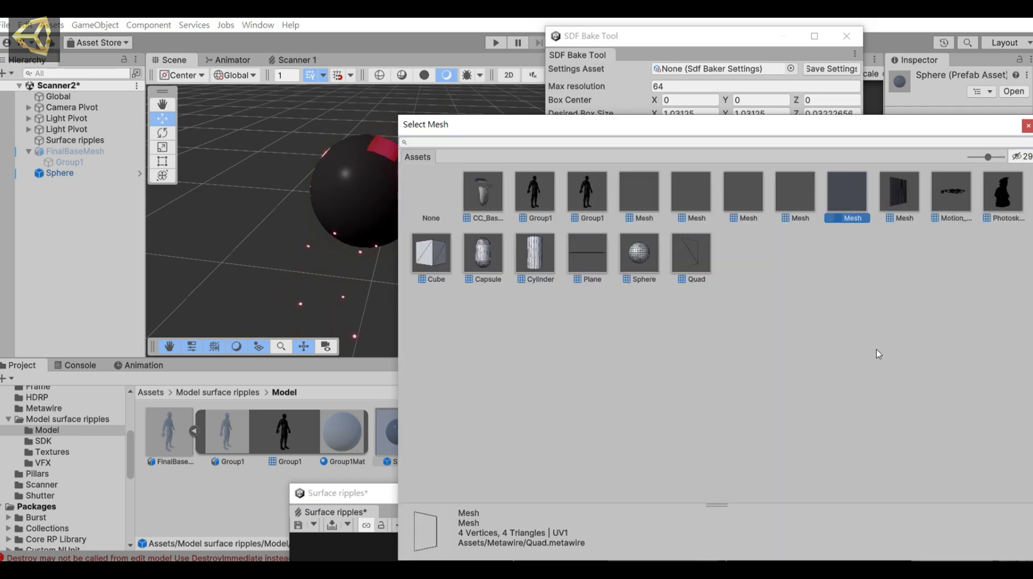
{"action": "double_click", "coordinate": [639, 253]}
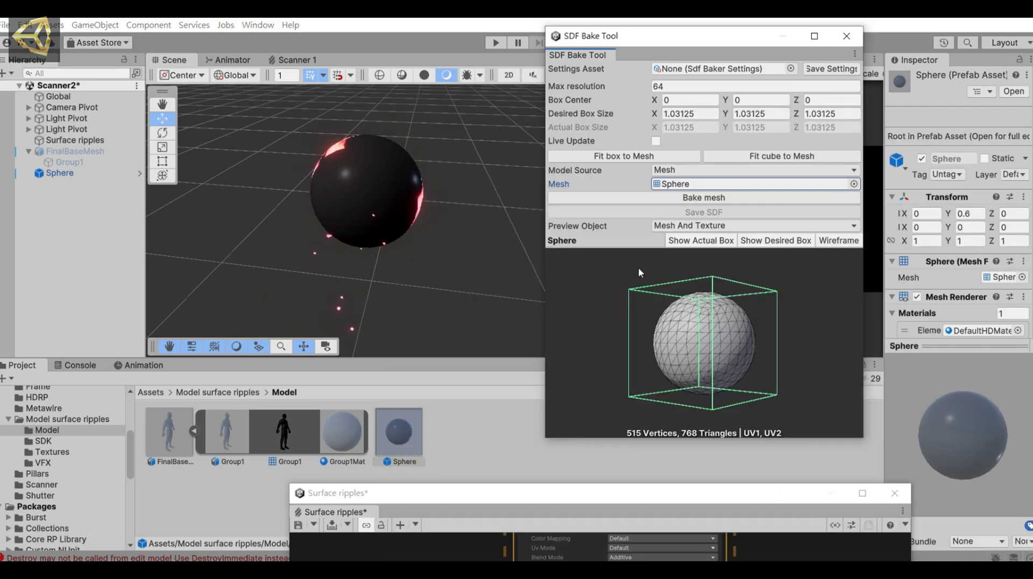
{"action": "left_click", "coordinate": [713, 198]}
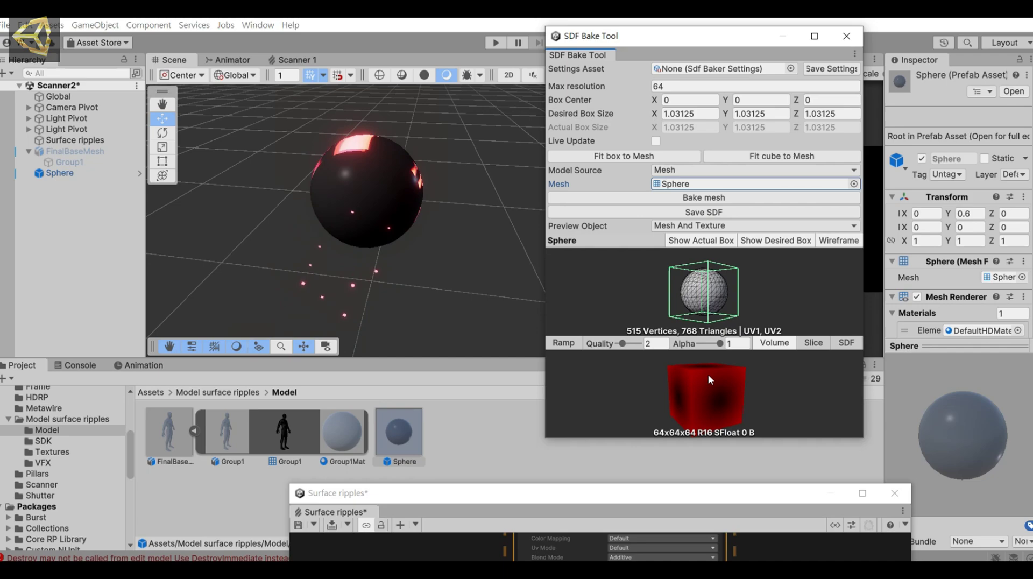
{"action": "left_click", "coordinate": [846, 38]}
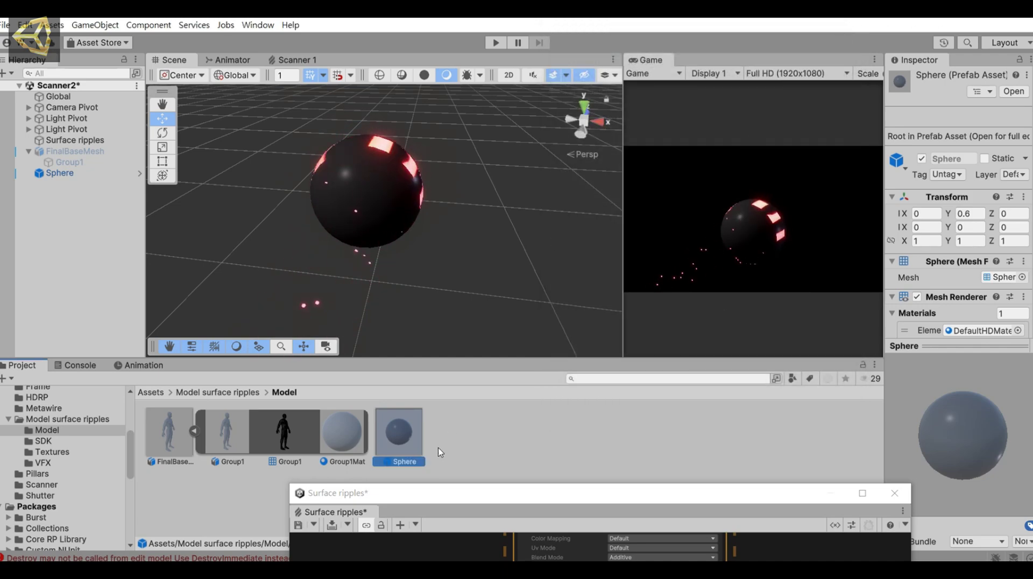
Assign the SP distance field from the SDK folder to the Collision Shape block in Update Particle
{"action": "left_click_drag", "start_coordinate": [424, 496], "coordinate": [445, 224]}
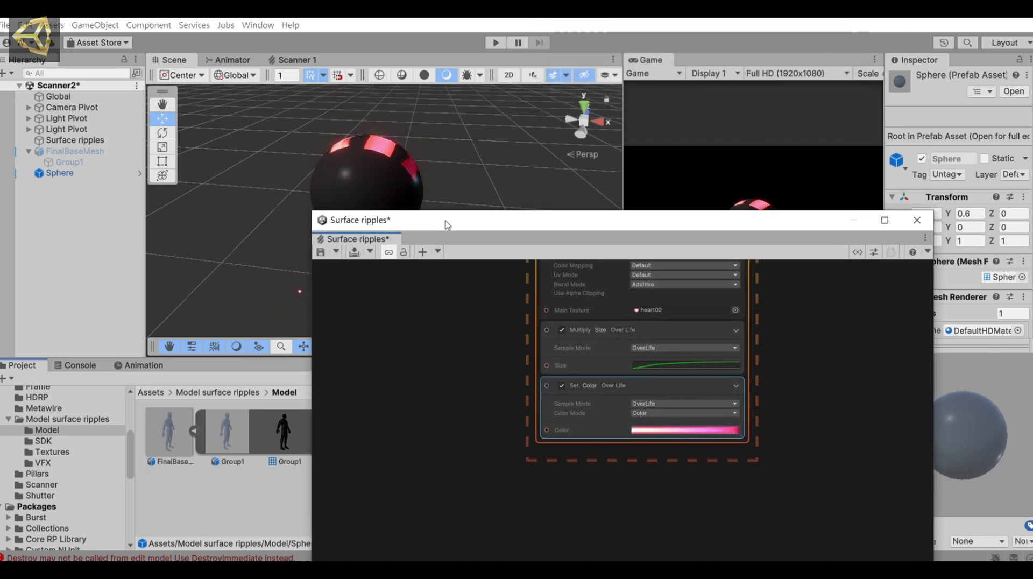
{"action": "left_click", "coordinate": [54, 441]}
{"action": "left_click_drag", "start_coordinate": [511, 222], "coordinate": [615, 183]}
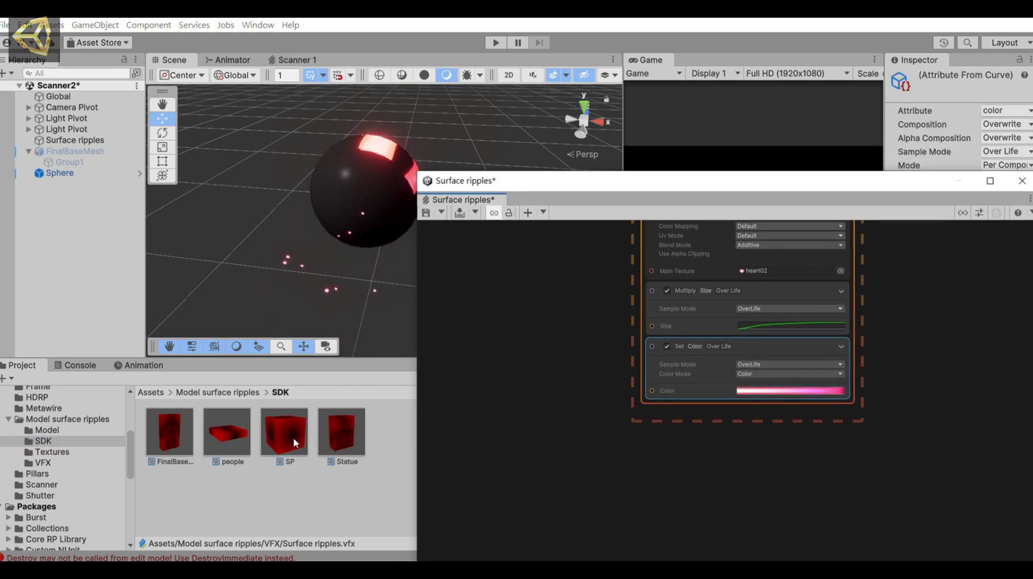
{"action": "middle_click_drag", "start_coordinate": [748, 347], "coordinate": [646, 430]}
{"action": "left_click_drag", "start_coordinate": [169, 433], "coordinate": [589, 379]}
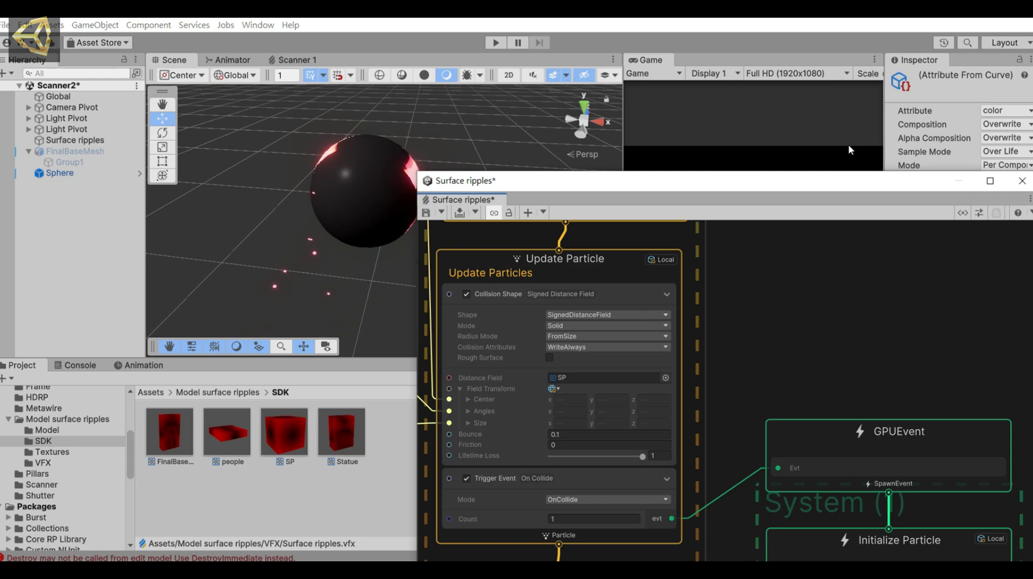
Set the Sphere as the target of the Base Transform binding in the Surface ripples object's VFX Property Binder
{"action": "left_click_drag", "start_coordinate": [852, 186], "coordinate": [423, 414]}
{"action": "left_click", "coordinate": [84, 141]}
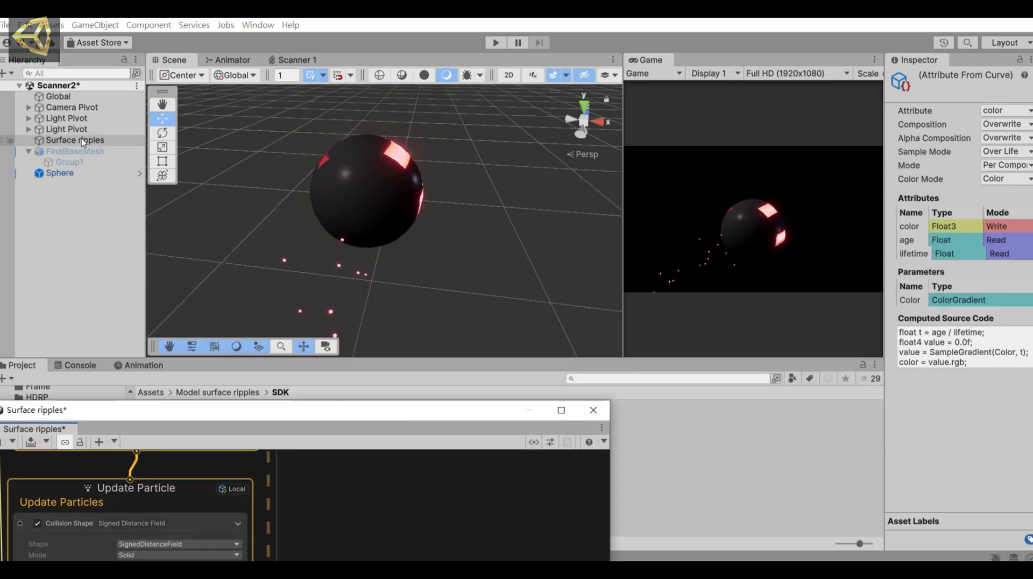
{"action": "scroll", "coordinate": [996, 355], "scroll_direction": "down", "scroll_amount": 8}
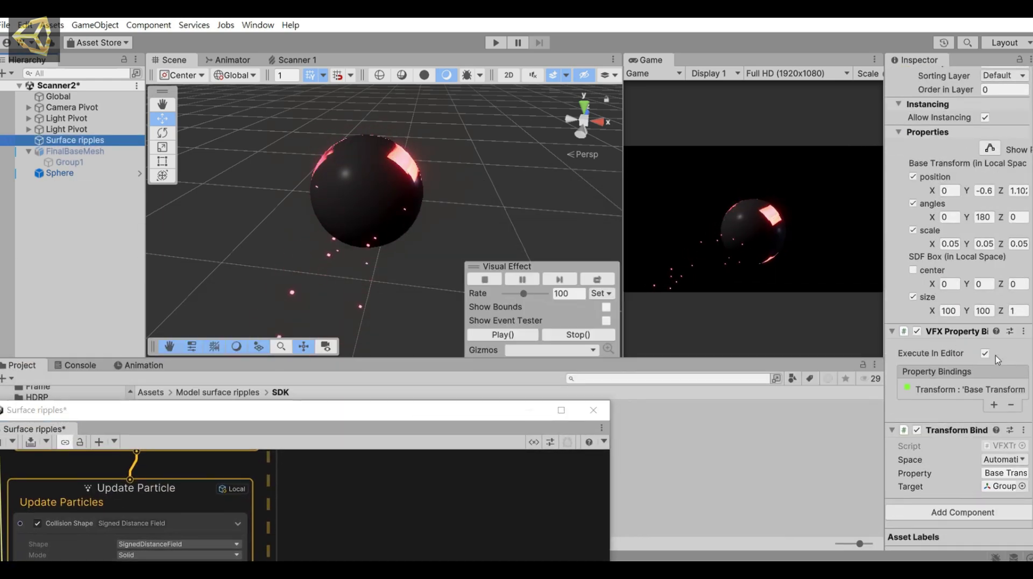
{"action": "left_click", "coordinate": [865, 408]}
{"action": "left_click_drag", "start_coordinate": [866, 408], "coordinate": [806, 409]}
{"action": "left_click", "coordinate": [930, 393]}
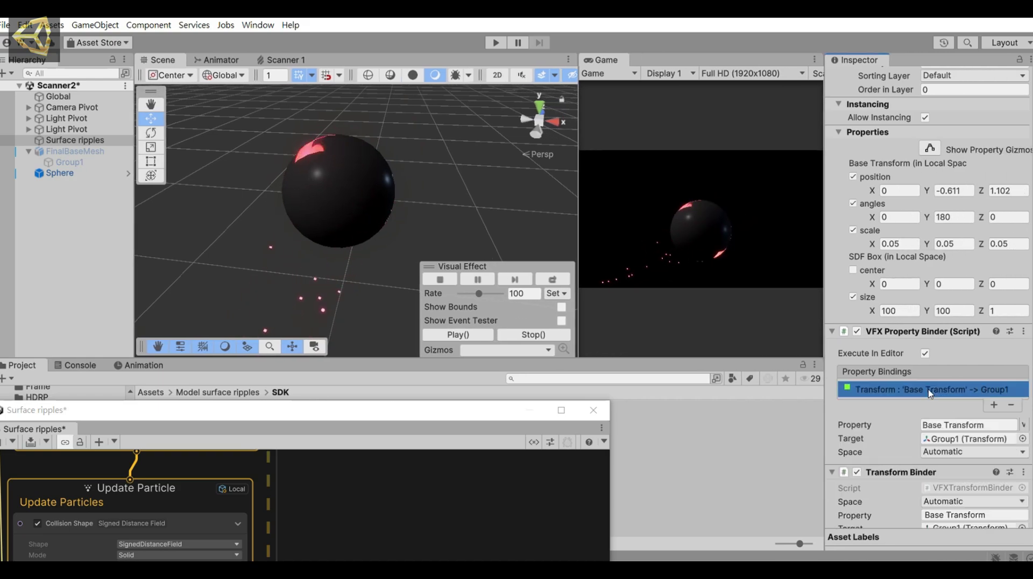
{"action": "scroll", "coordinate": [930, 385], "scroll_direction": "down", "scroll_amount": 2}
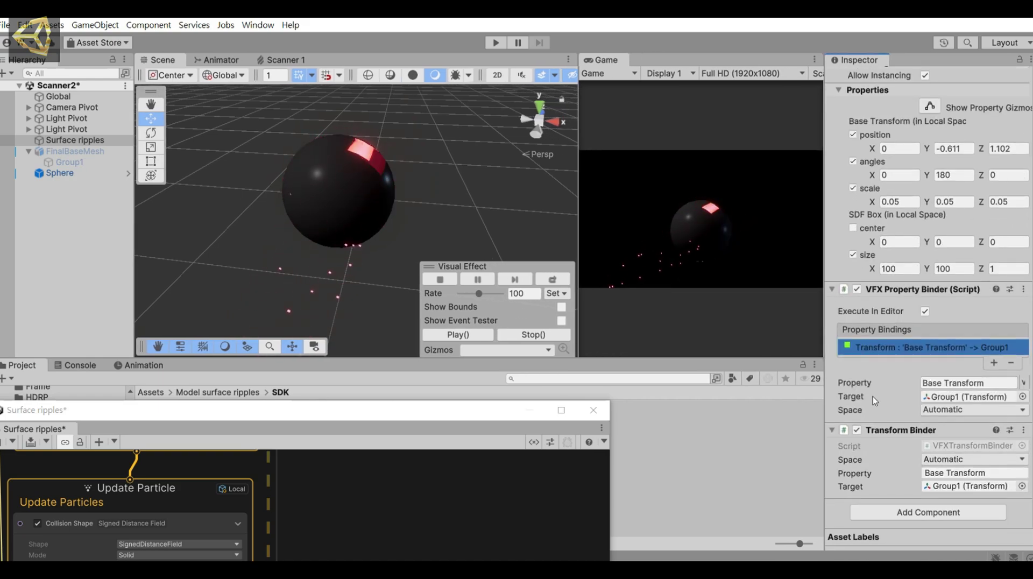
{"action": "left_click_drag", "start_coordinate": [59, 173], "coordinate": [943, 403]}
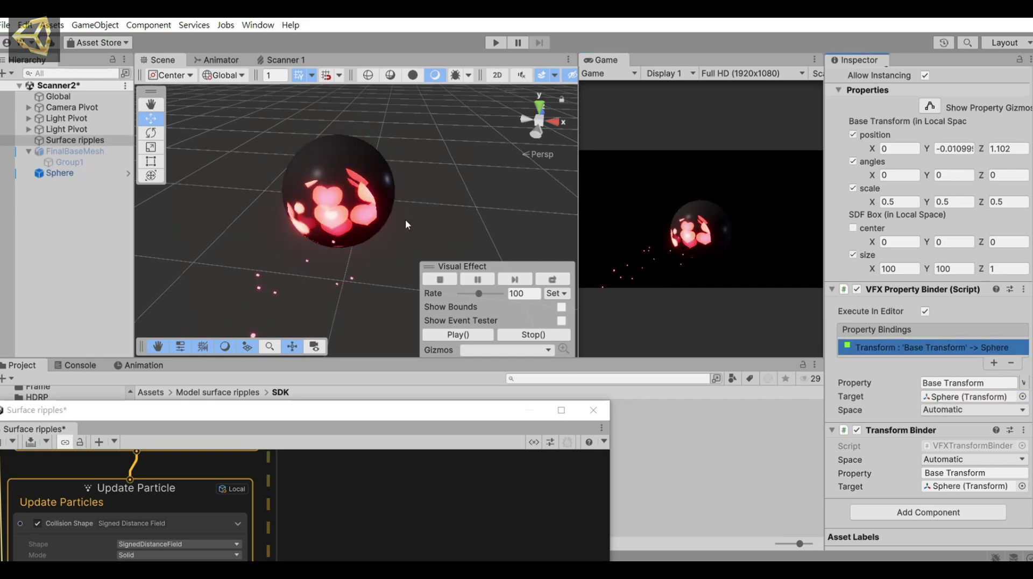
Set the Surface ripples object's SDF Box size to 1 on X and Y
{"action": "mouse_move", "coordinate": [315, 280]}
{"action": "left_mouse_down", "text": "alt"}
{"action": "mouse_move", "coordinate": [313, 251]}
{"action": "mouse_move", "coordinate": [314, 291]}
{"action": "left_mouse_up", "text": "alt"}
{"action": "double_click", "coordinate": [910, 269]}
{"action": "type", "text": "1"}
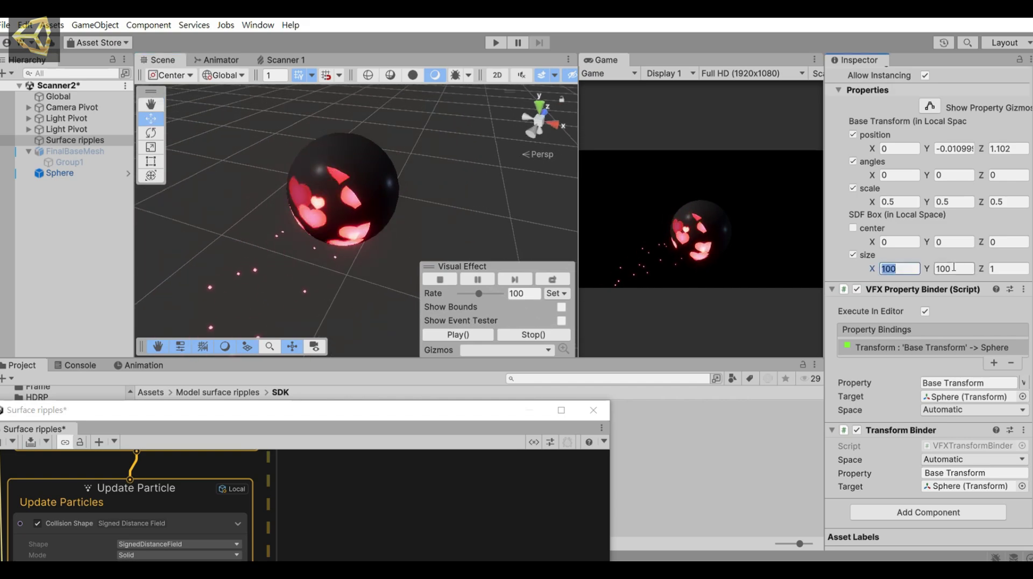
{"action": "key", "text": "Tab"}
{"action": "type", "text": "1"}
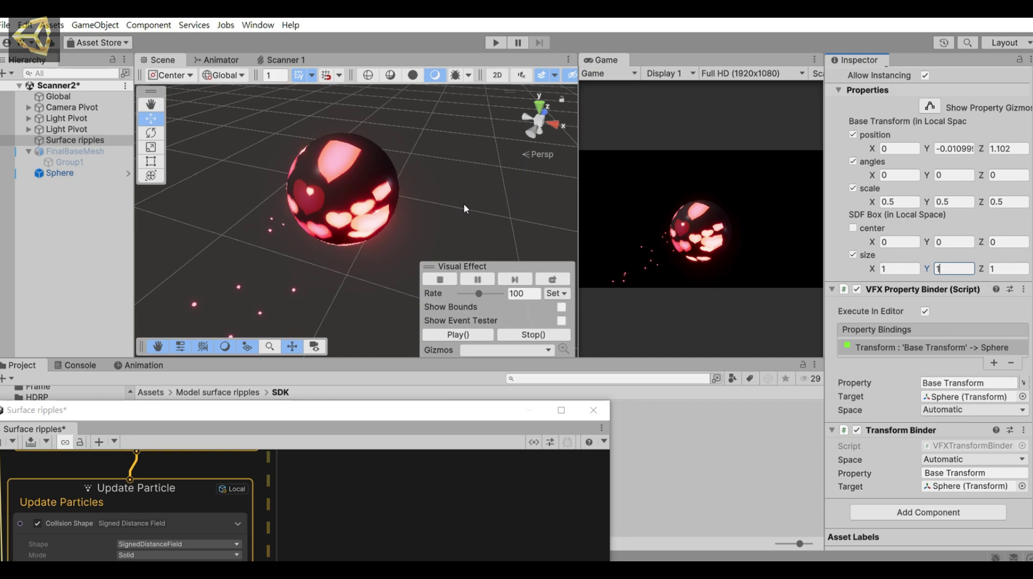
Rotate the Sphere about its vertical axis and raise it slightly to test the ripples on its surface
{"action": "left_click_drag", "start_coordinate": [463, 202], "coordinate": [338, 179], "text": "alt"}
{"action": "left_click", "coordinate": [106, 173]}
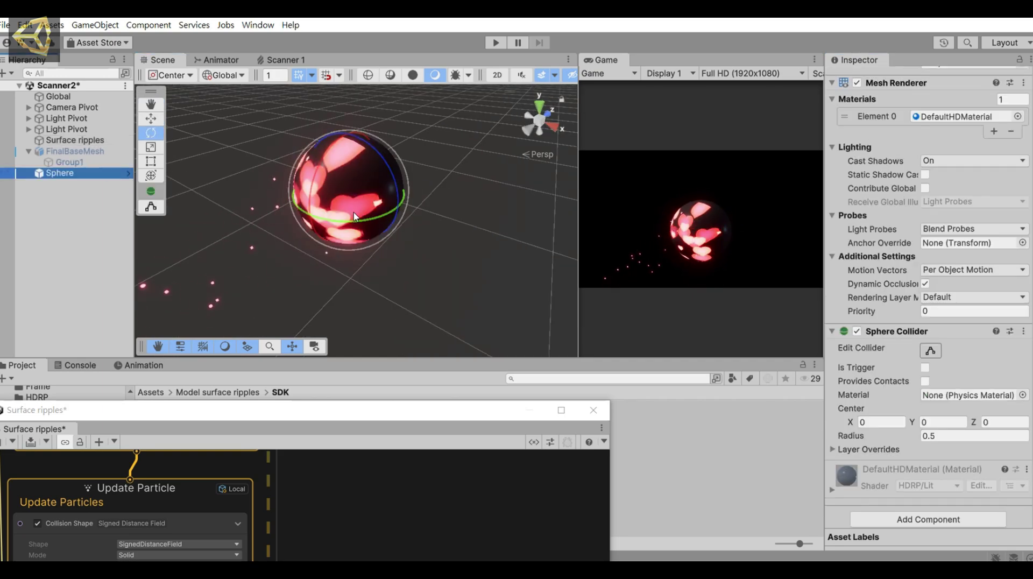
{"action": "key", "text": "e"}
{"action": "left_click_drag", "start_coordinate": [462, 198], "coordinate": [194, 226]}
{"action": "key", "text": "w"}
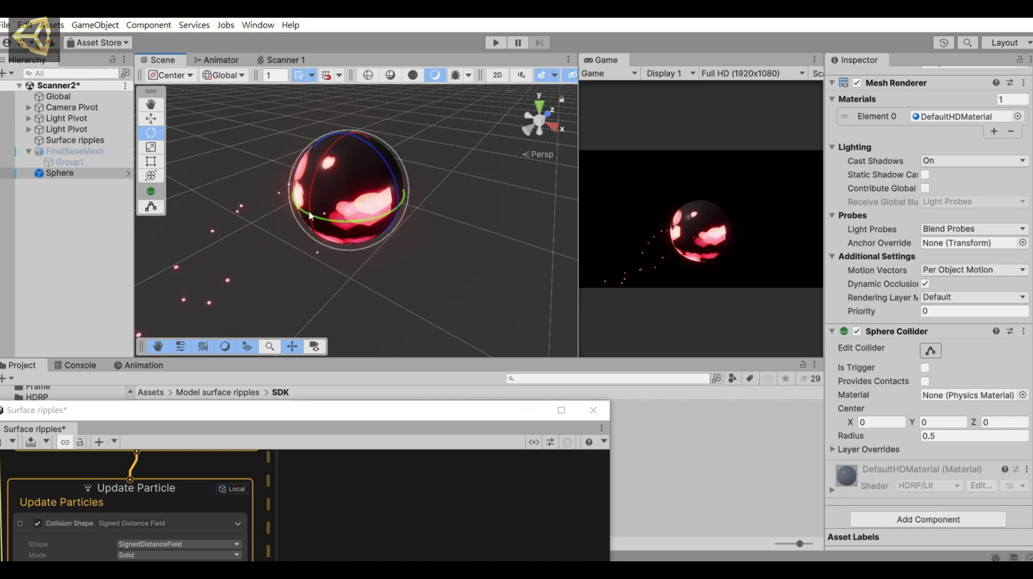
{"action": "left_click_drag", "start_coordinate": [351, 156], "coordinate": [354, 134]}
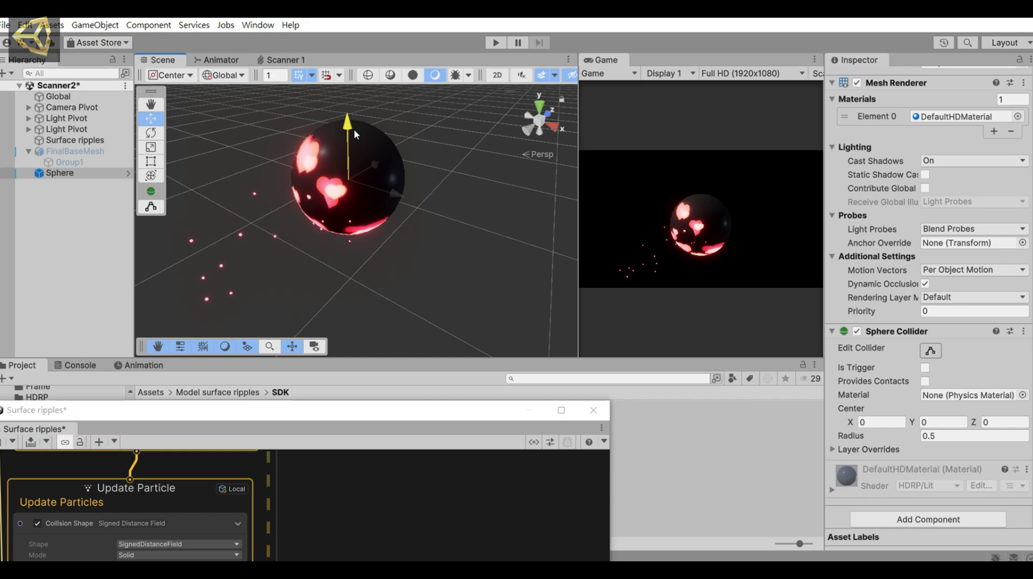
Assign the star1 texture from the Textures folder as Main Texture of the Forward Decal output
{"action": "left_click_drag", "start_coordinate": [337, 413], "coordinate": [766, 63]}
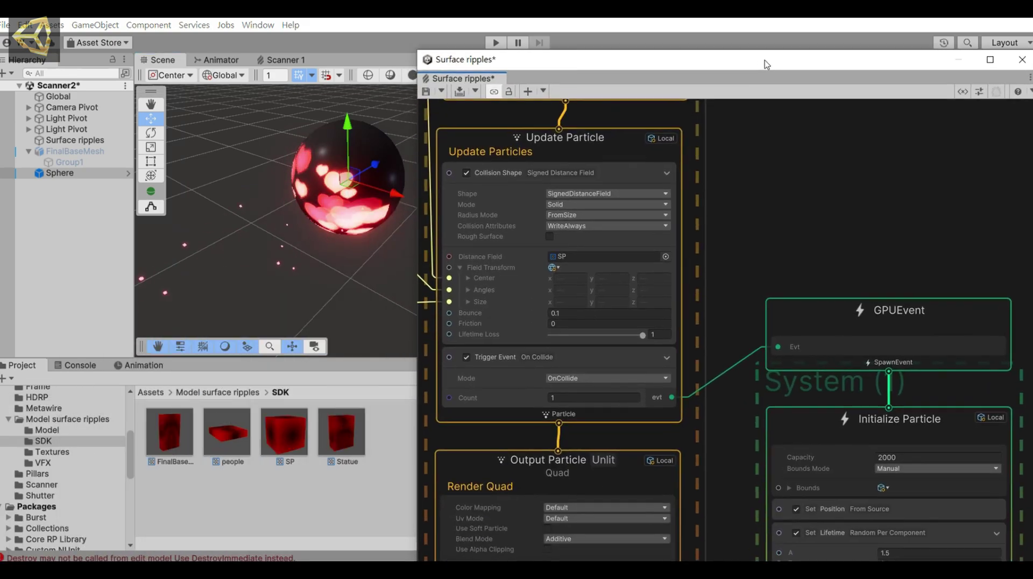
{"action": "scroll", "coordinate": [731, 442], "scroll_direction": "down", "scroll_amount": 4}
{"action": "middle_click_drag", "start_coordinate": [731, 442], "coordinate": [684, 245]}
{"action": "scroll", "coordinate": [813, 402], "scroll_direction": "up", "scroll_amount": 4}
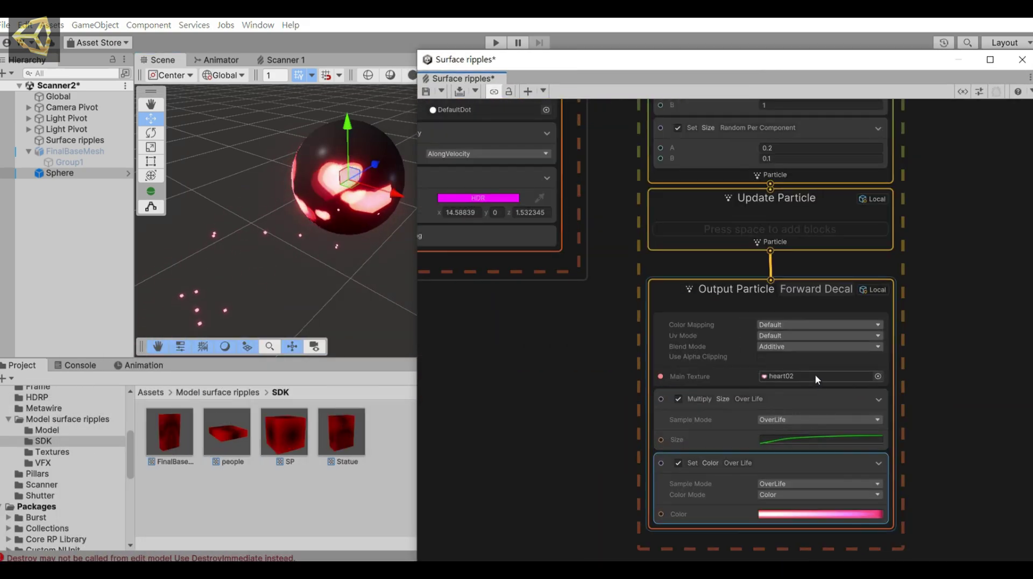
{"action": "left_click", "coordinate": [52, 451]}
{"action": "left_click_drag", "start_coordinate": [227, 432], "coordinate": [778, 380]}
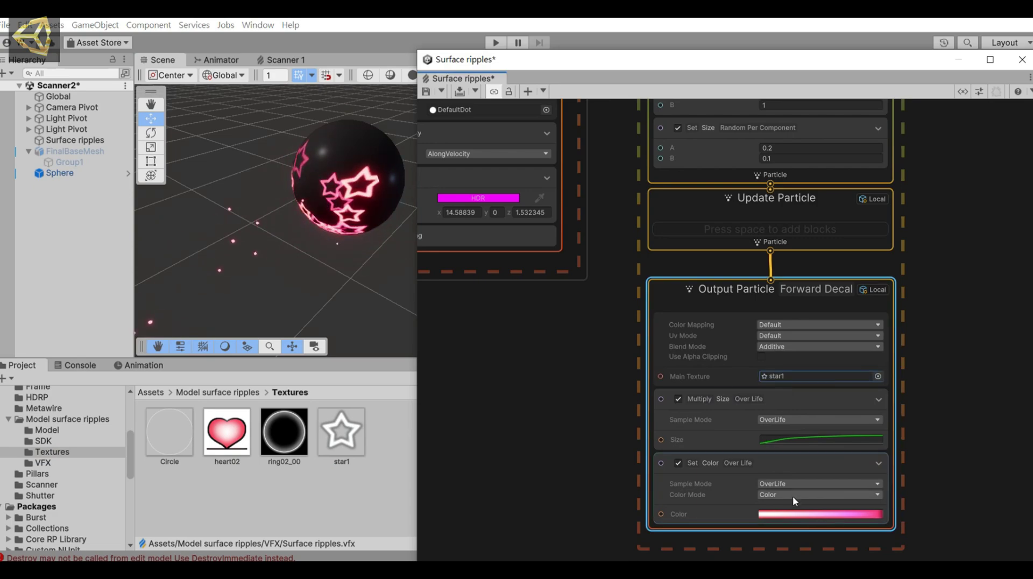
Apply the fading pale gold HDR gradient preset to the decal's Set Color Over Life block and uncover the preview
{"action": "left_click", "coordinate": [817, 514]}
{"action": "left_click", "coordinate": [757, 372]}
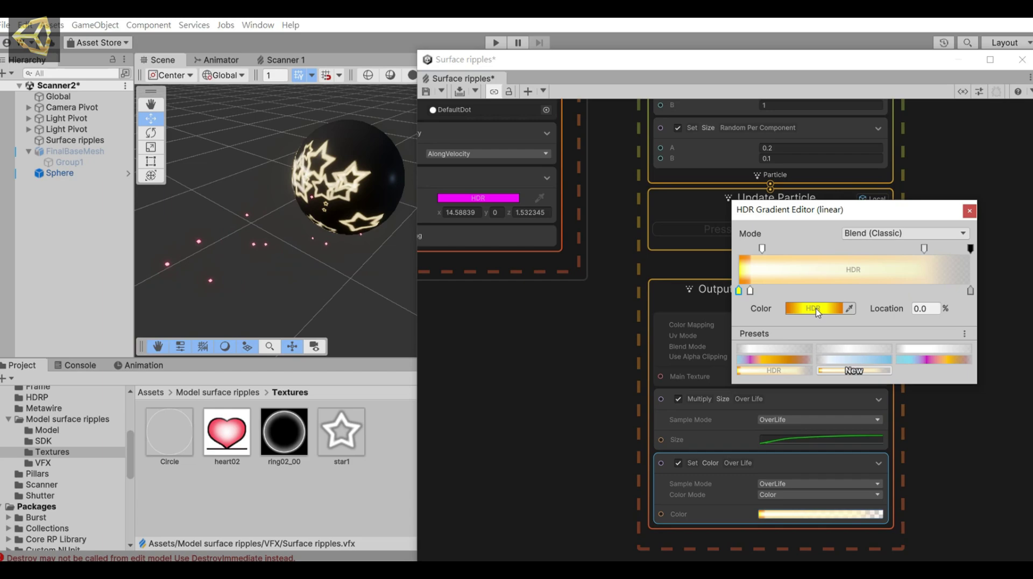
{"action": "left_click_drag", "start_coordinate": [928, 63], "coordinate": [641, 270]}
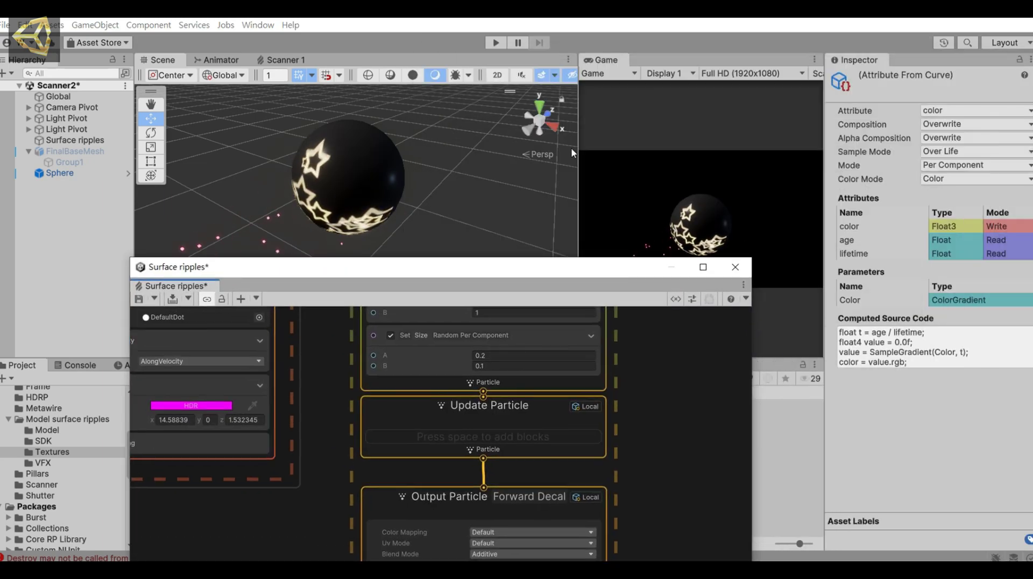